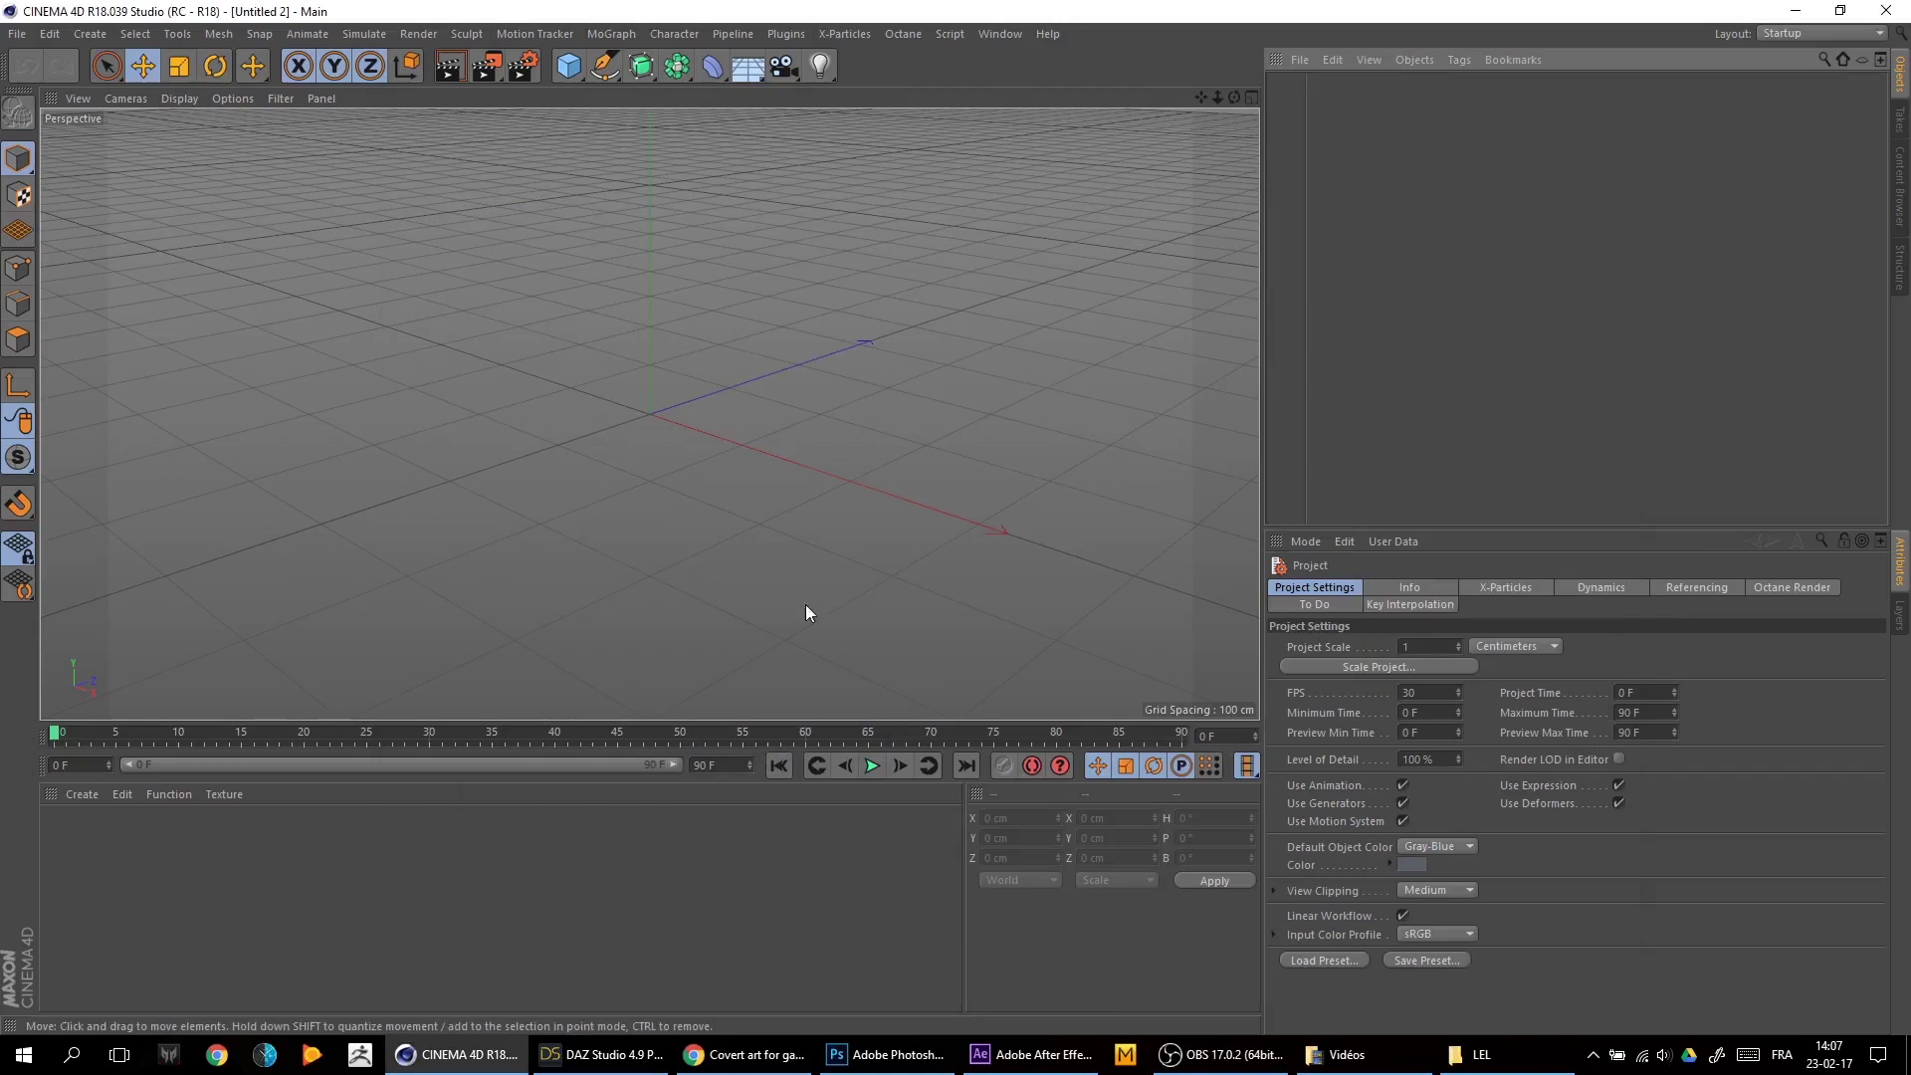
# Switch to DAZ Studio and orbit around the posed Genesis 3 Female figure
pyautogui.click(605, 1055)
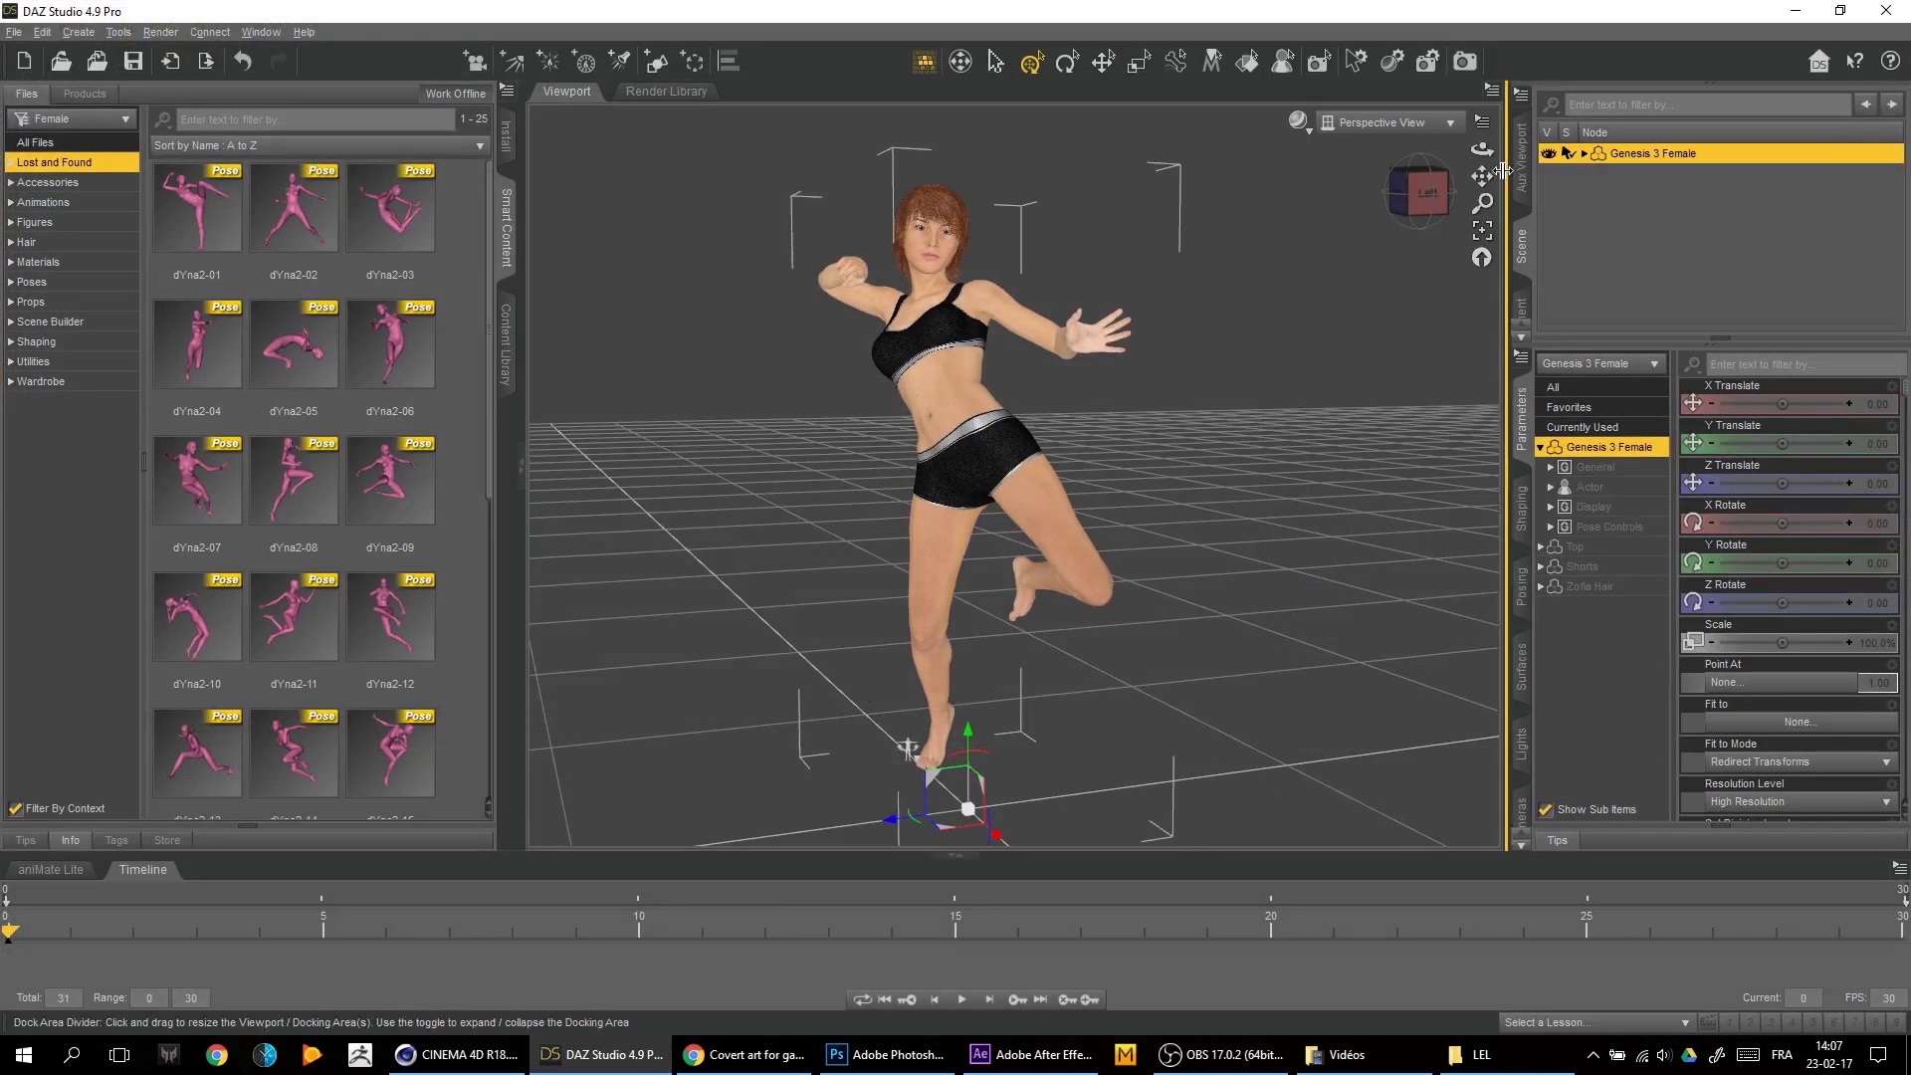
pyautogui.moveTo(1483, 152); pyautogui.dragTo(724, 661)
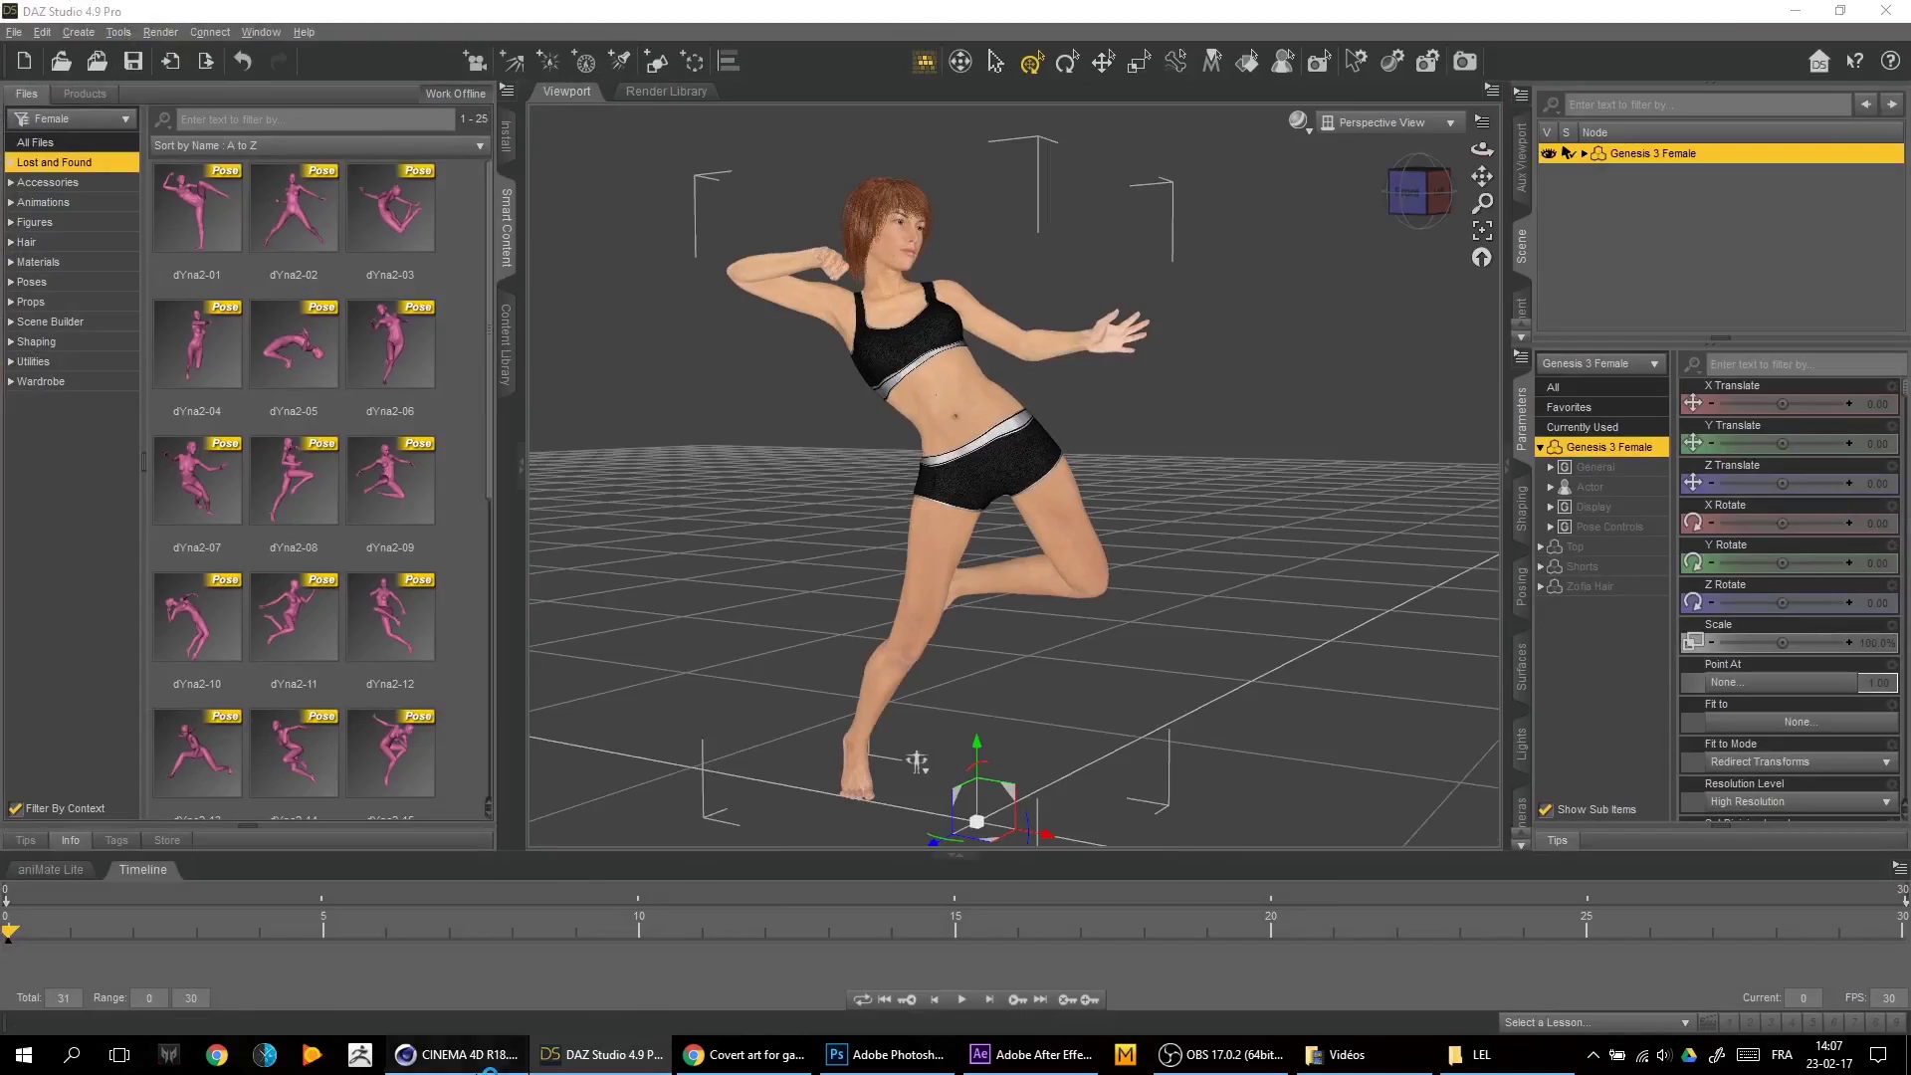
pyautogui.hotkey('alt', 'Tab')
pyautogui.hotkey('alt', 'Tab')
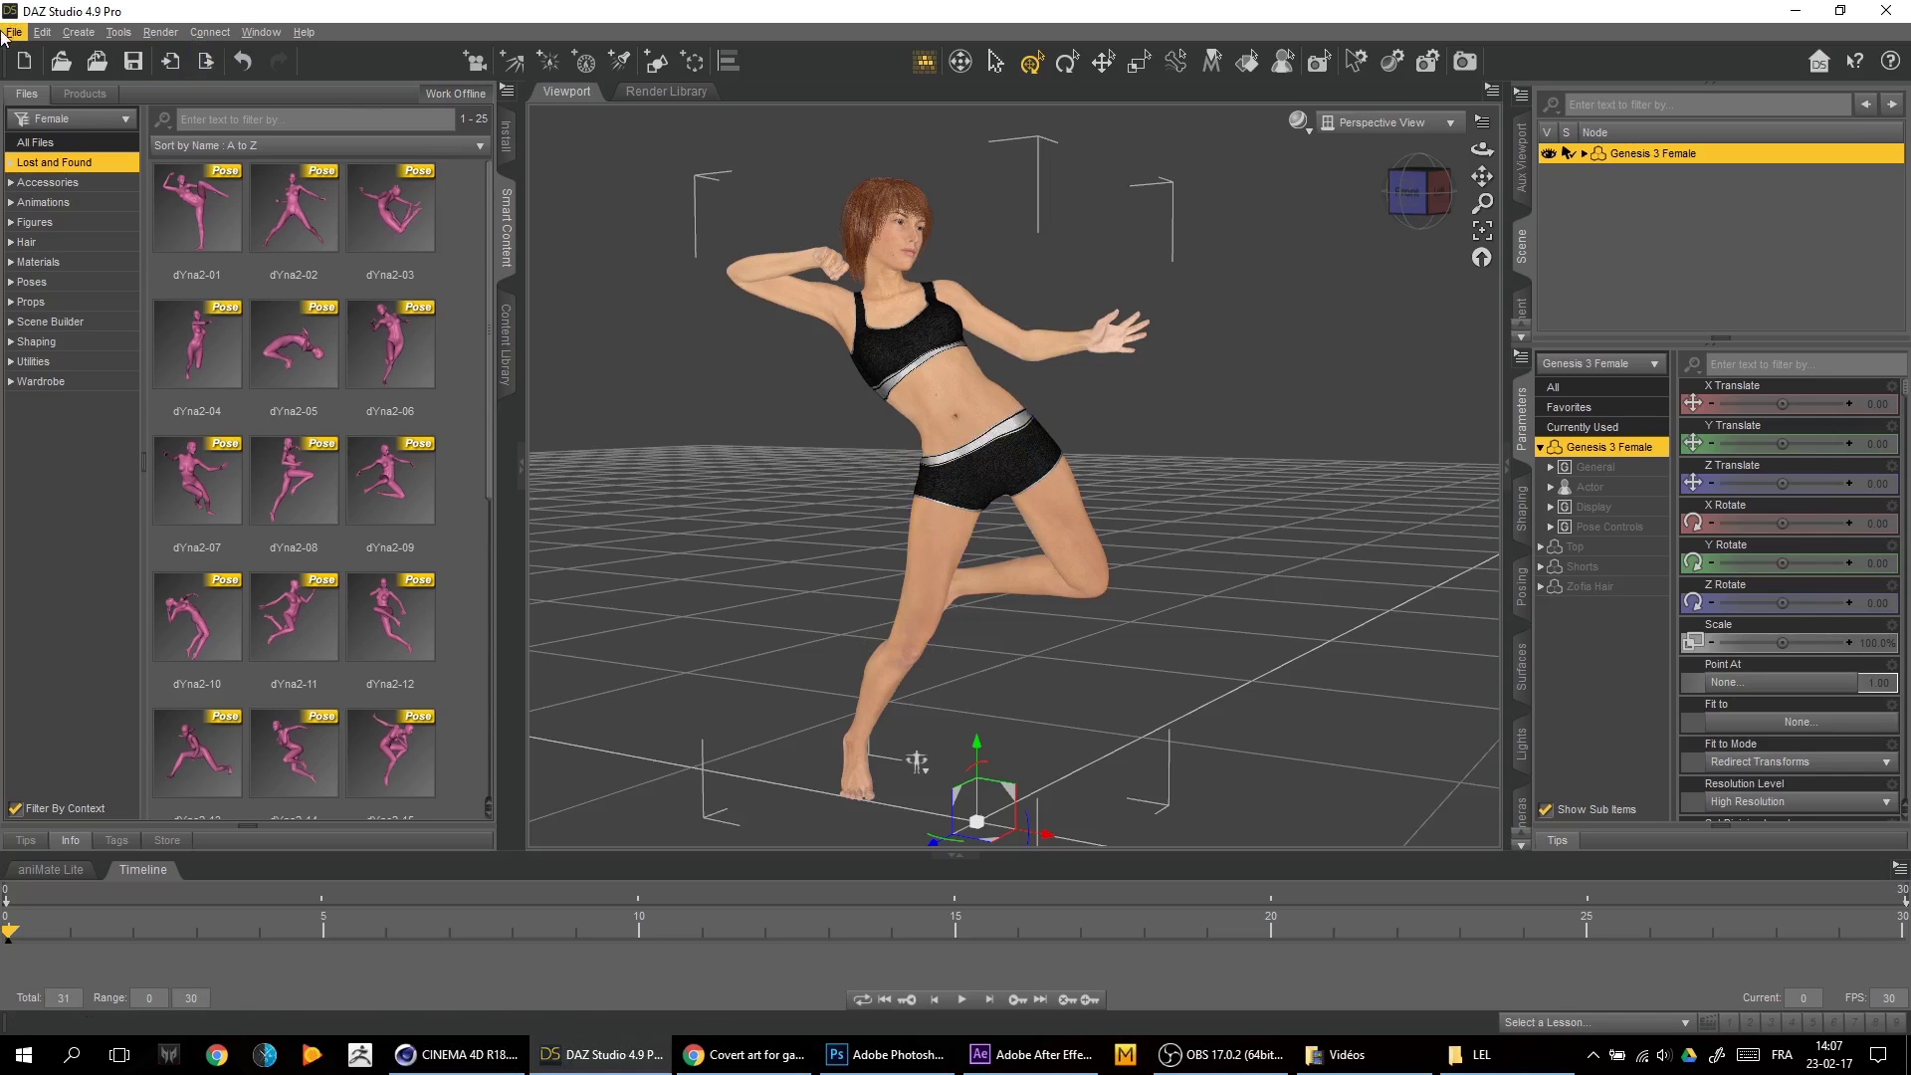
pyautogui.click(15, 32)
# Export as Autodesk FBX named '1', accept the FBX export options, then return to Cinema 4D
pyautogui.click(78, 255)
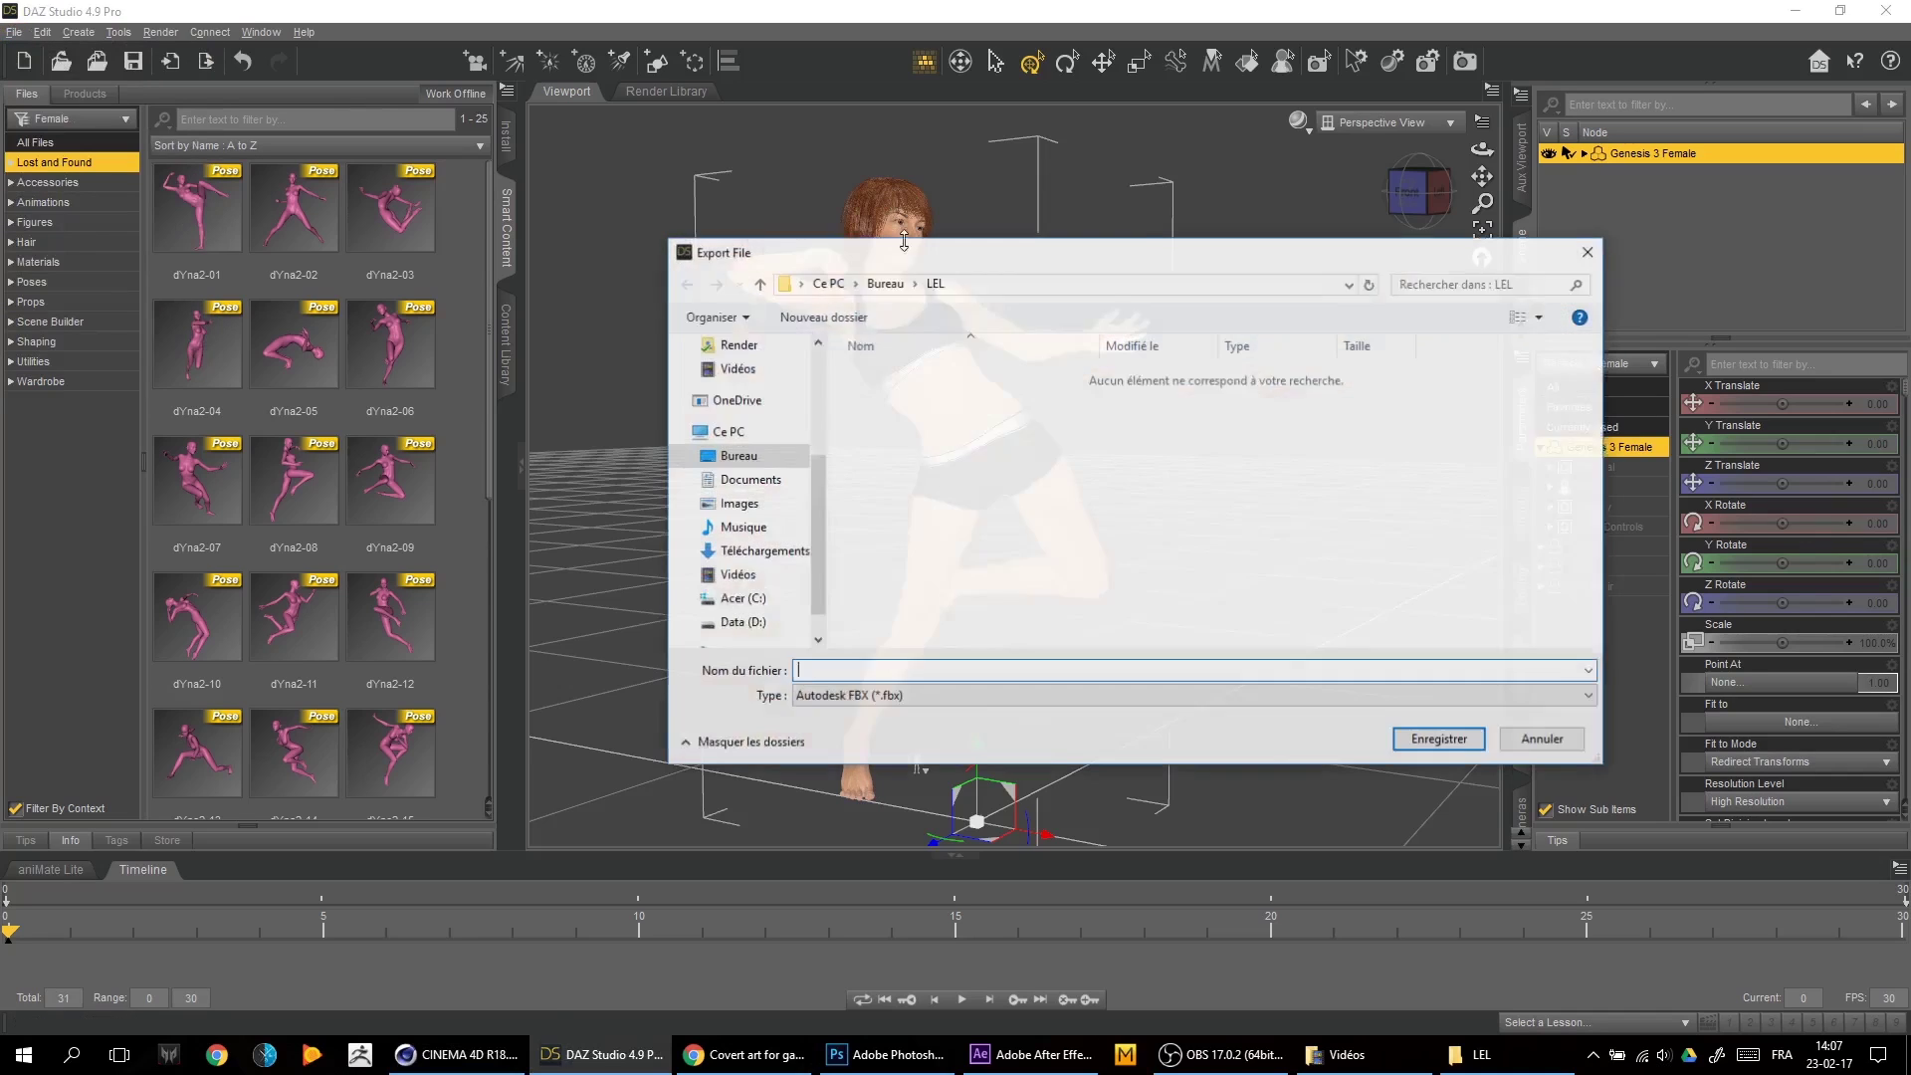
pyautogui.click(859, 696)
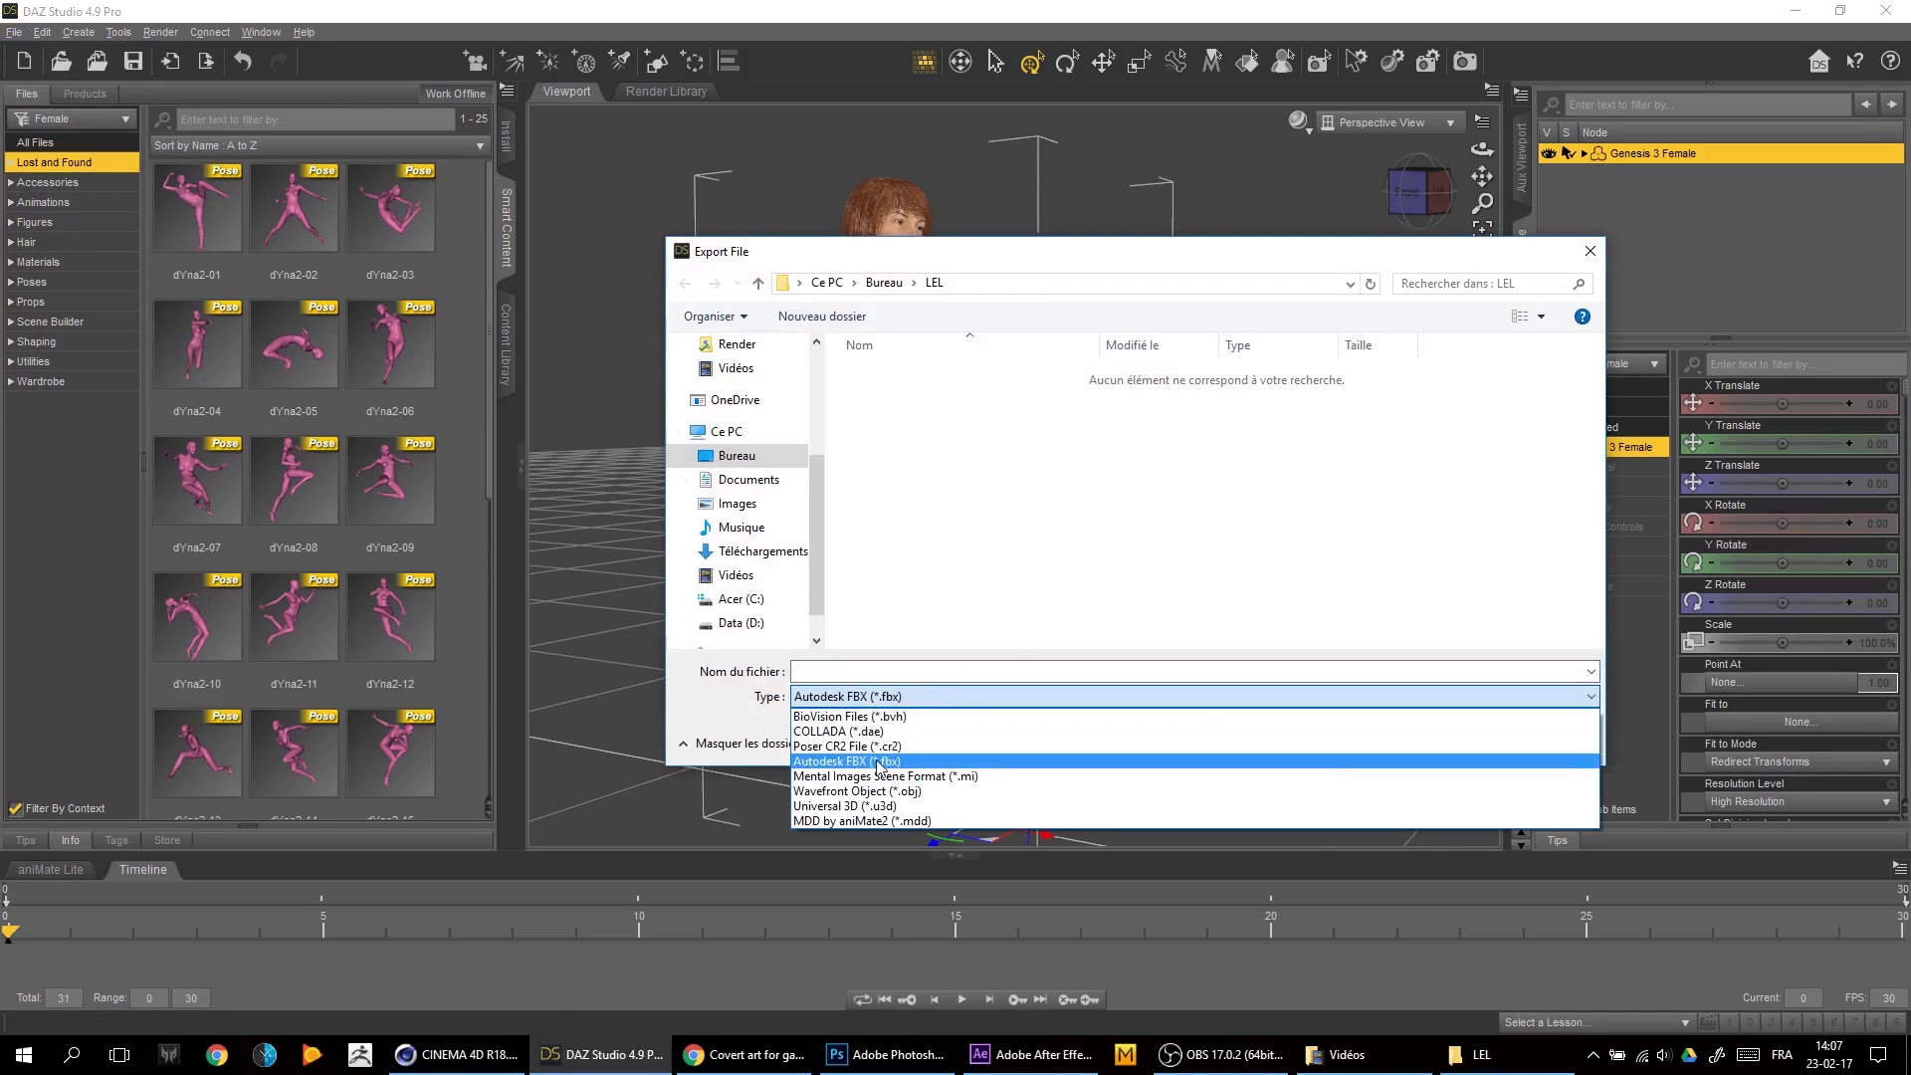
pyautogui.click(874, 712)
pyautogui.click(892, 671)
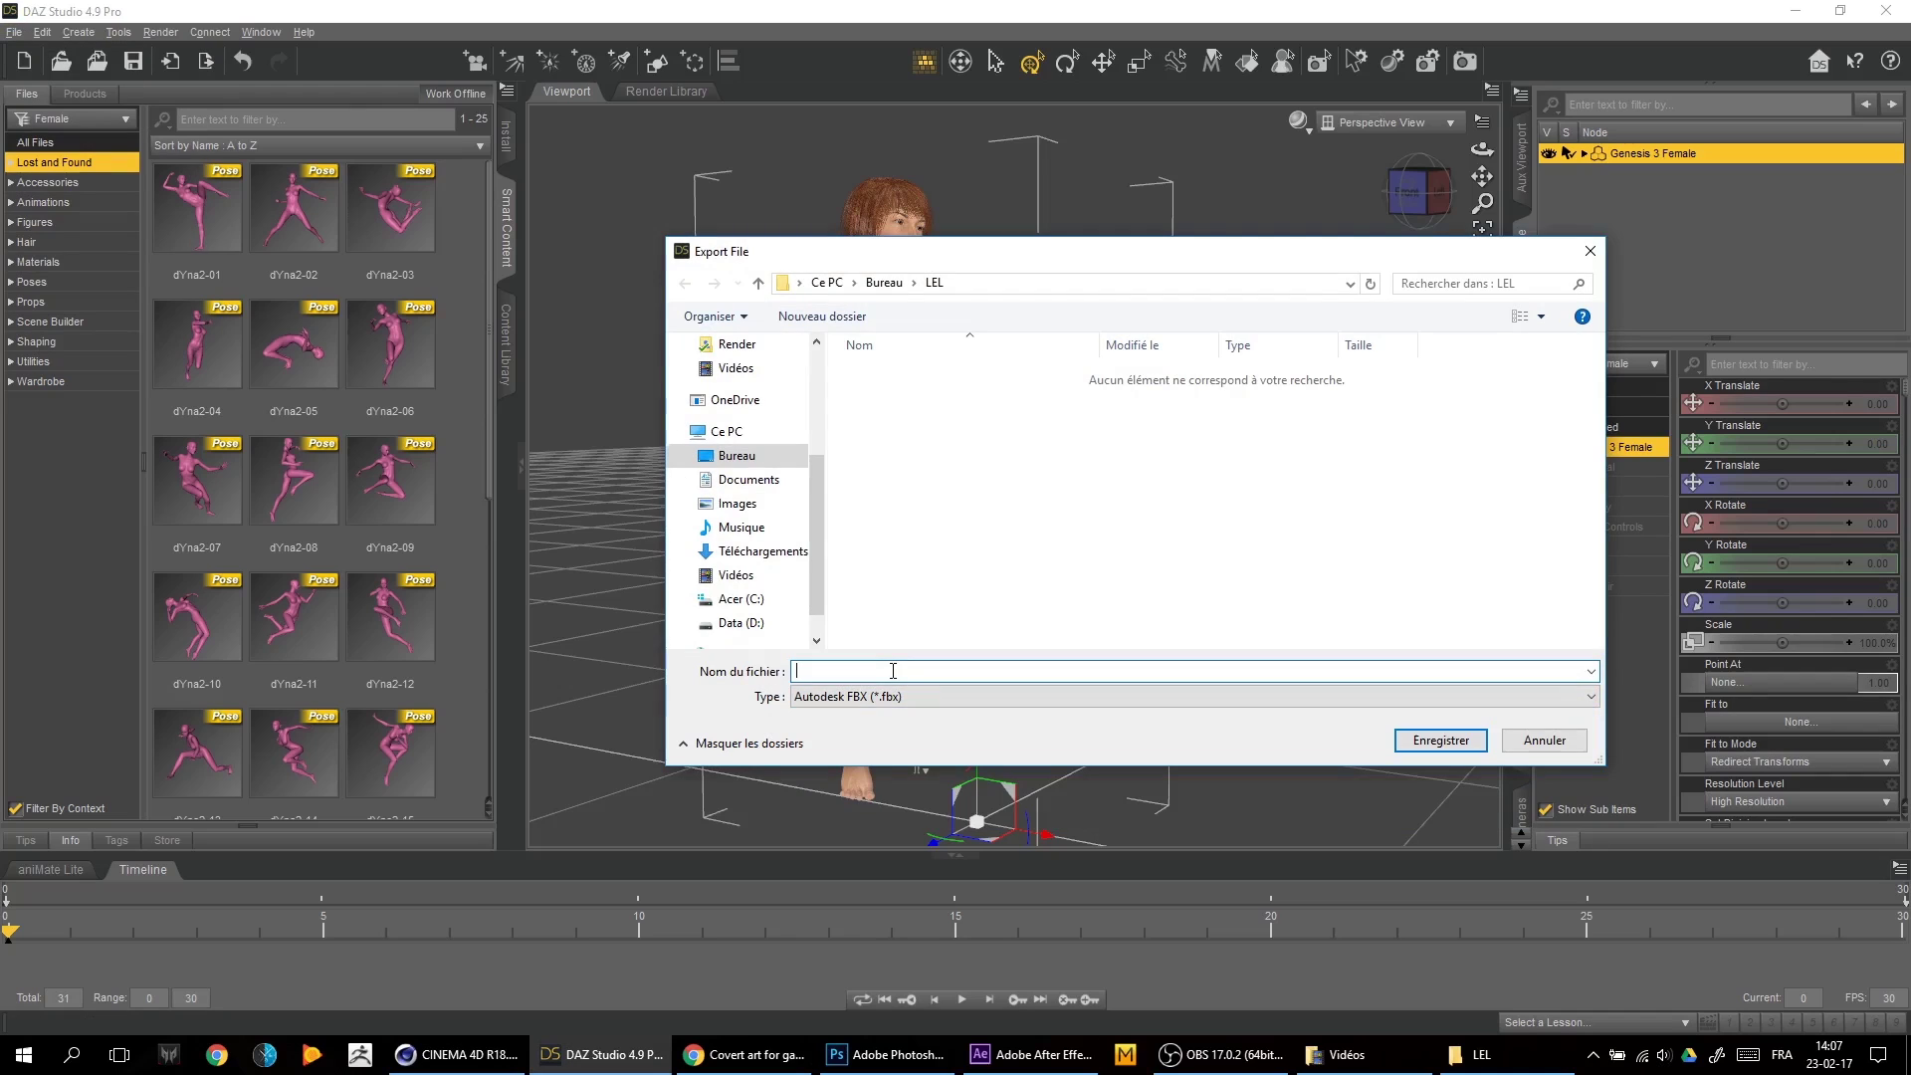
pyautogui.write('1')
pyautogui.press('Return')
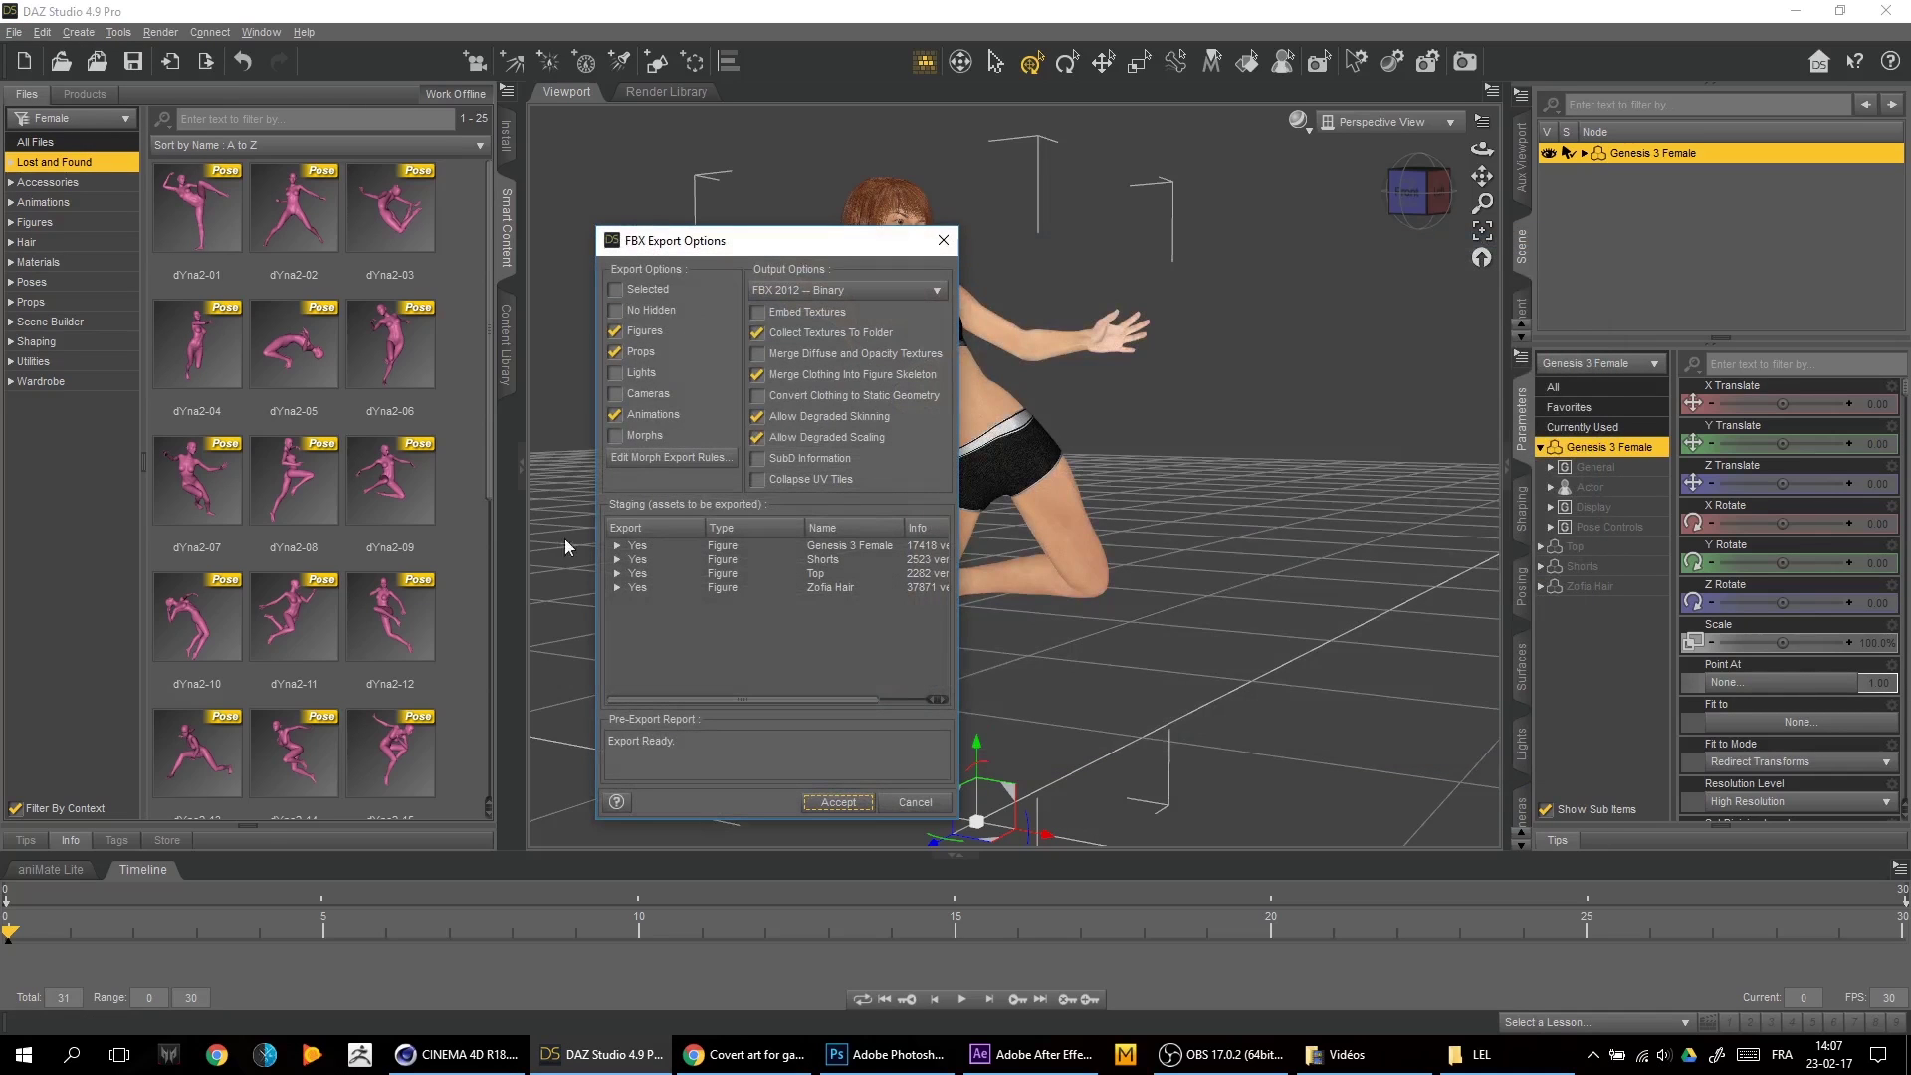
pyautogui.click(838, 805)
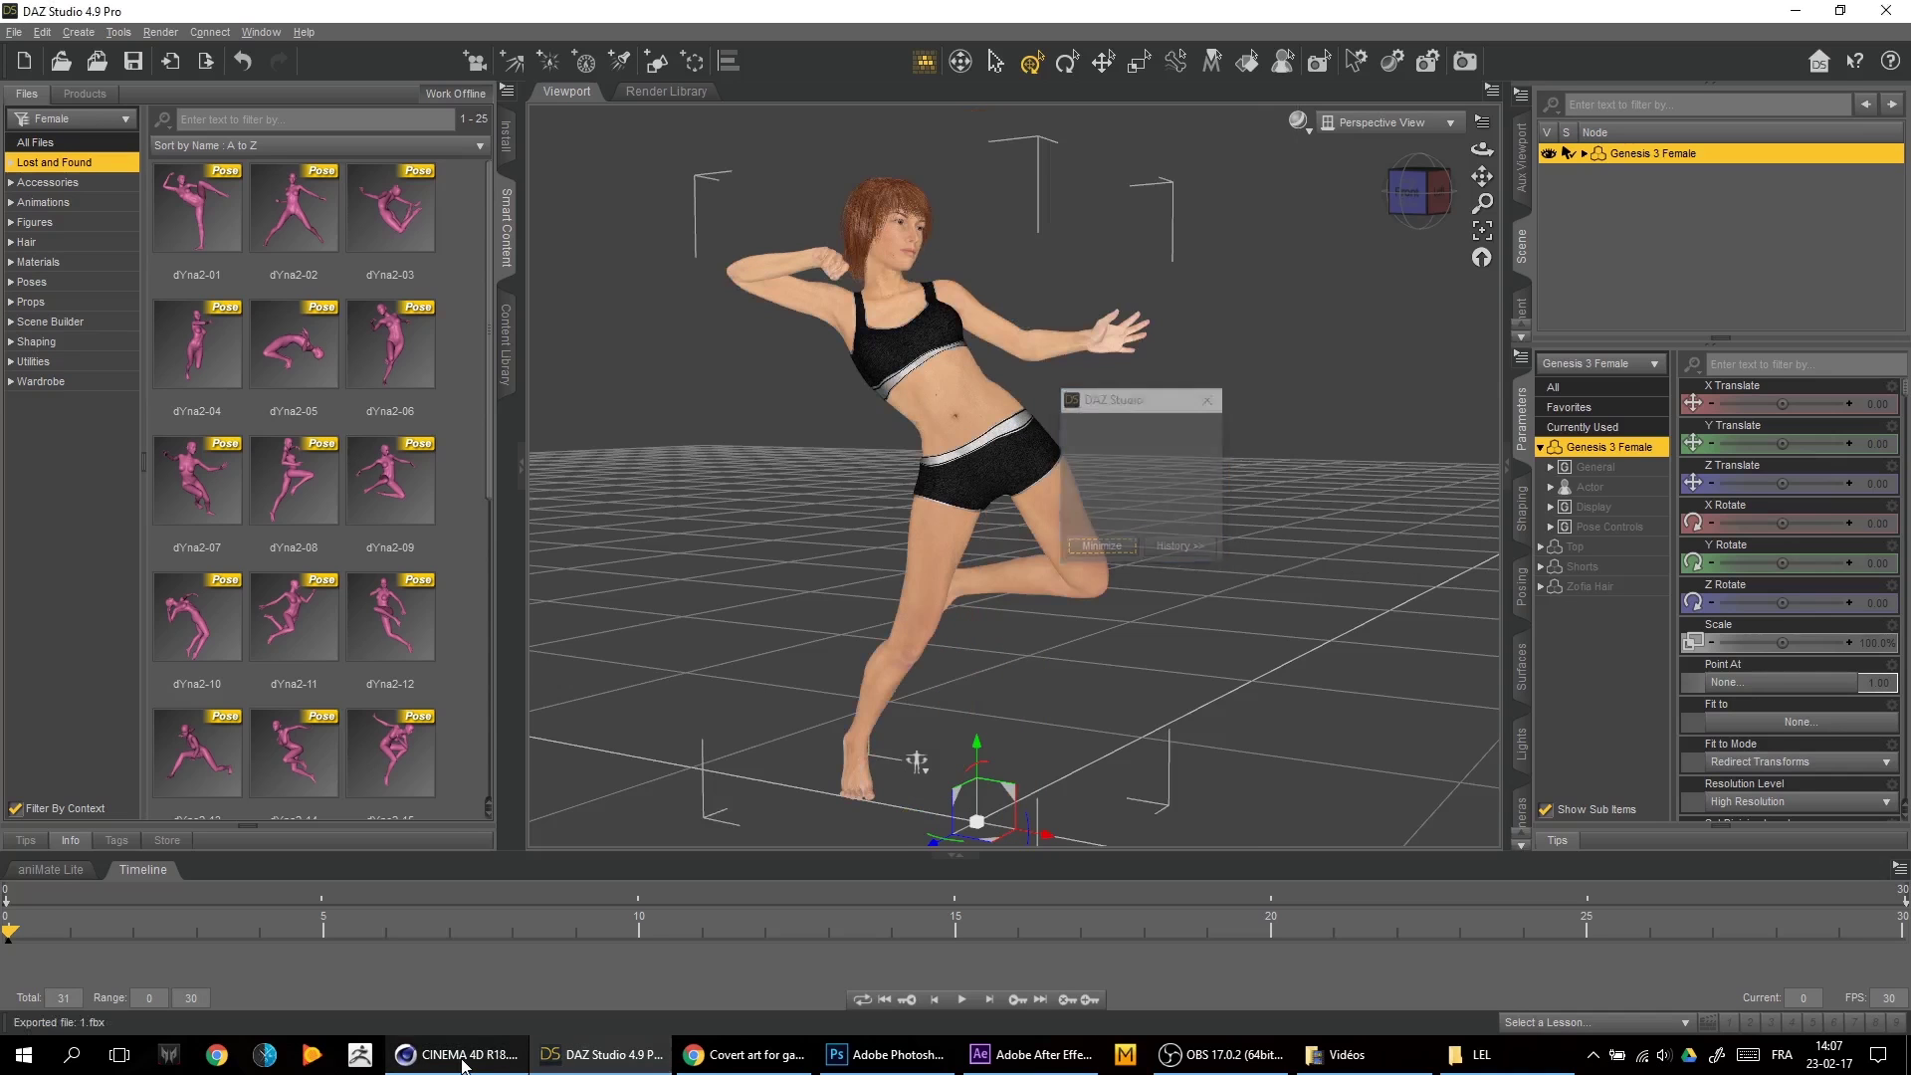
pyautogui.click(464, 1063)
# Open 1.fbx with default import settings, expand Genesis3Female, and add a cube
pyautogui.click(21, 33)
pyautogui.click(58, 87)
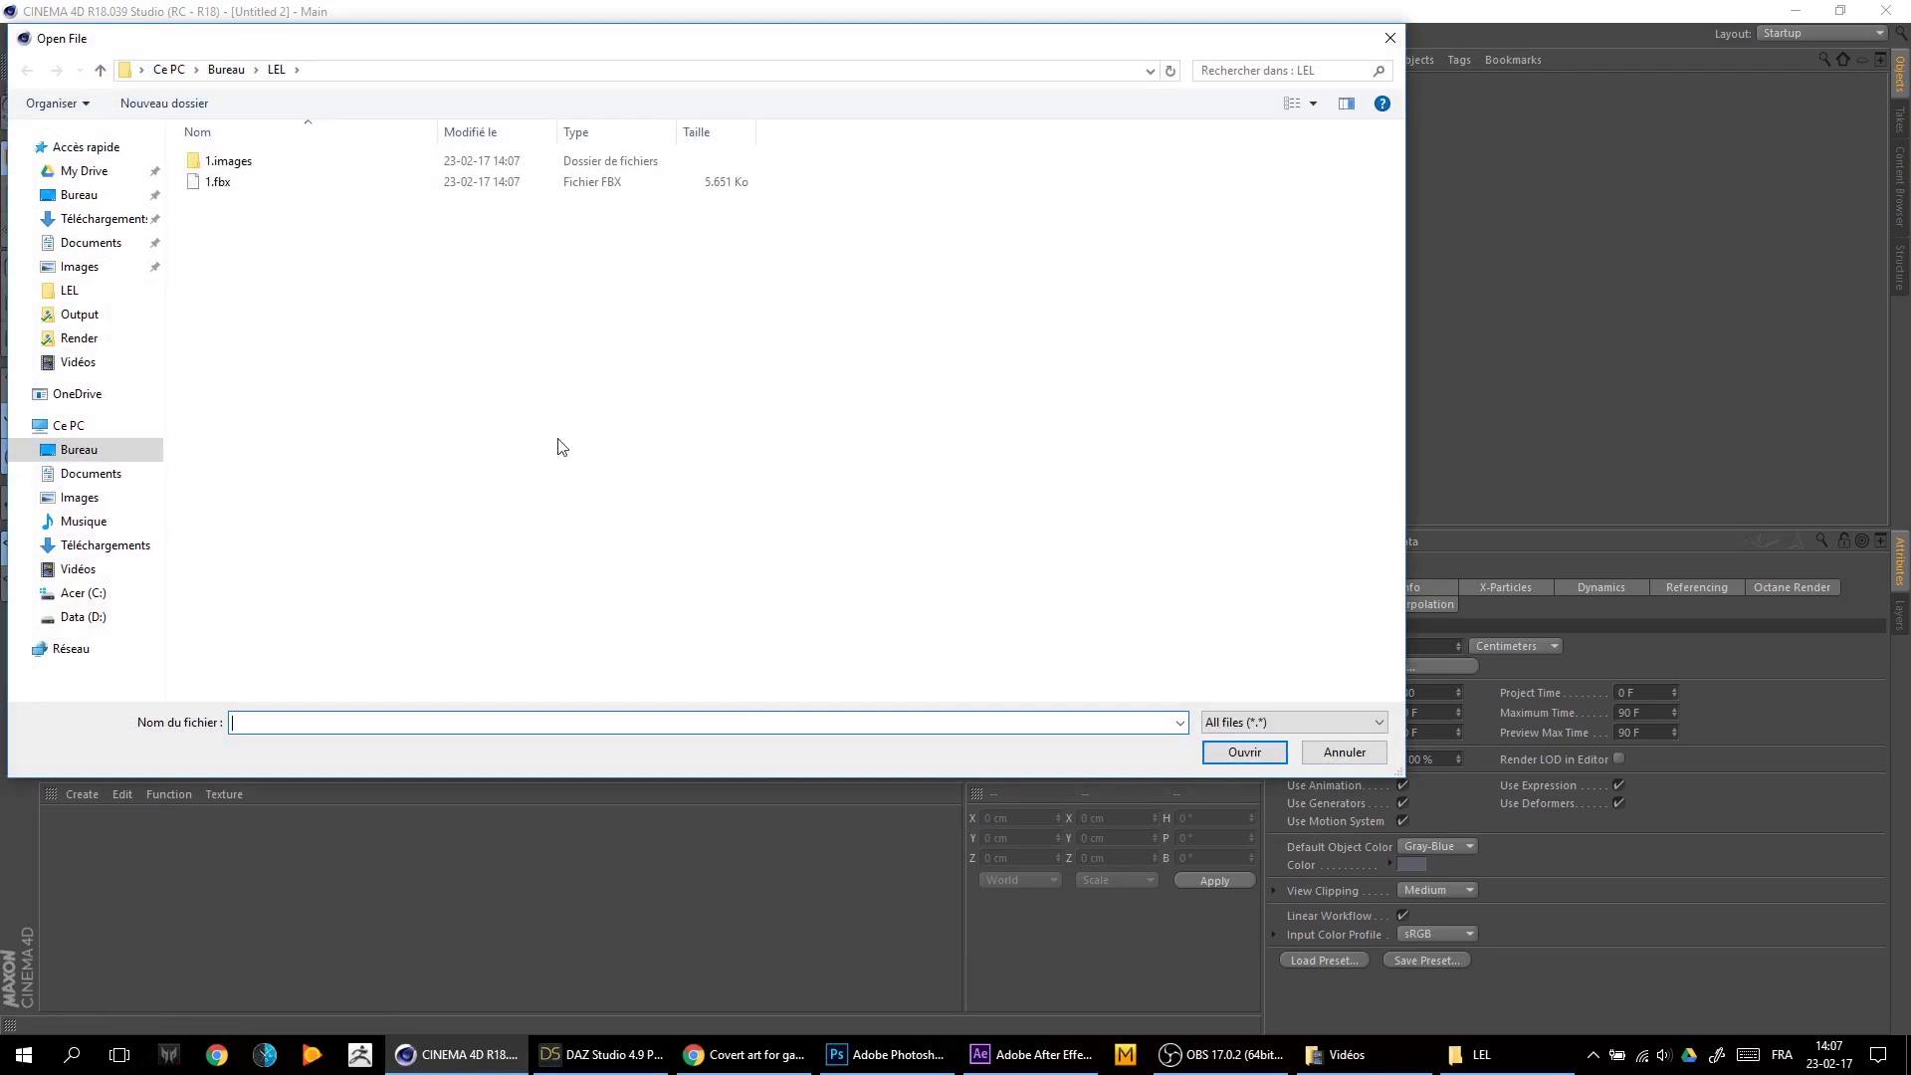
pyautogui.doubleClick(218, 181)
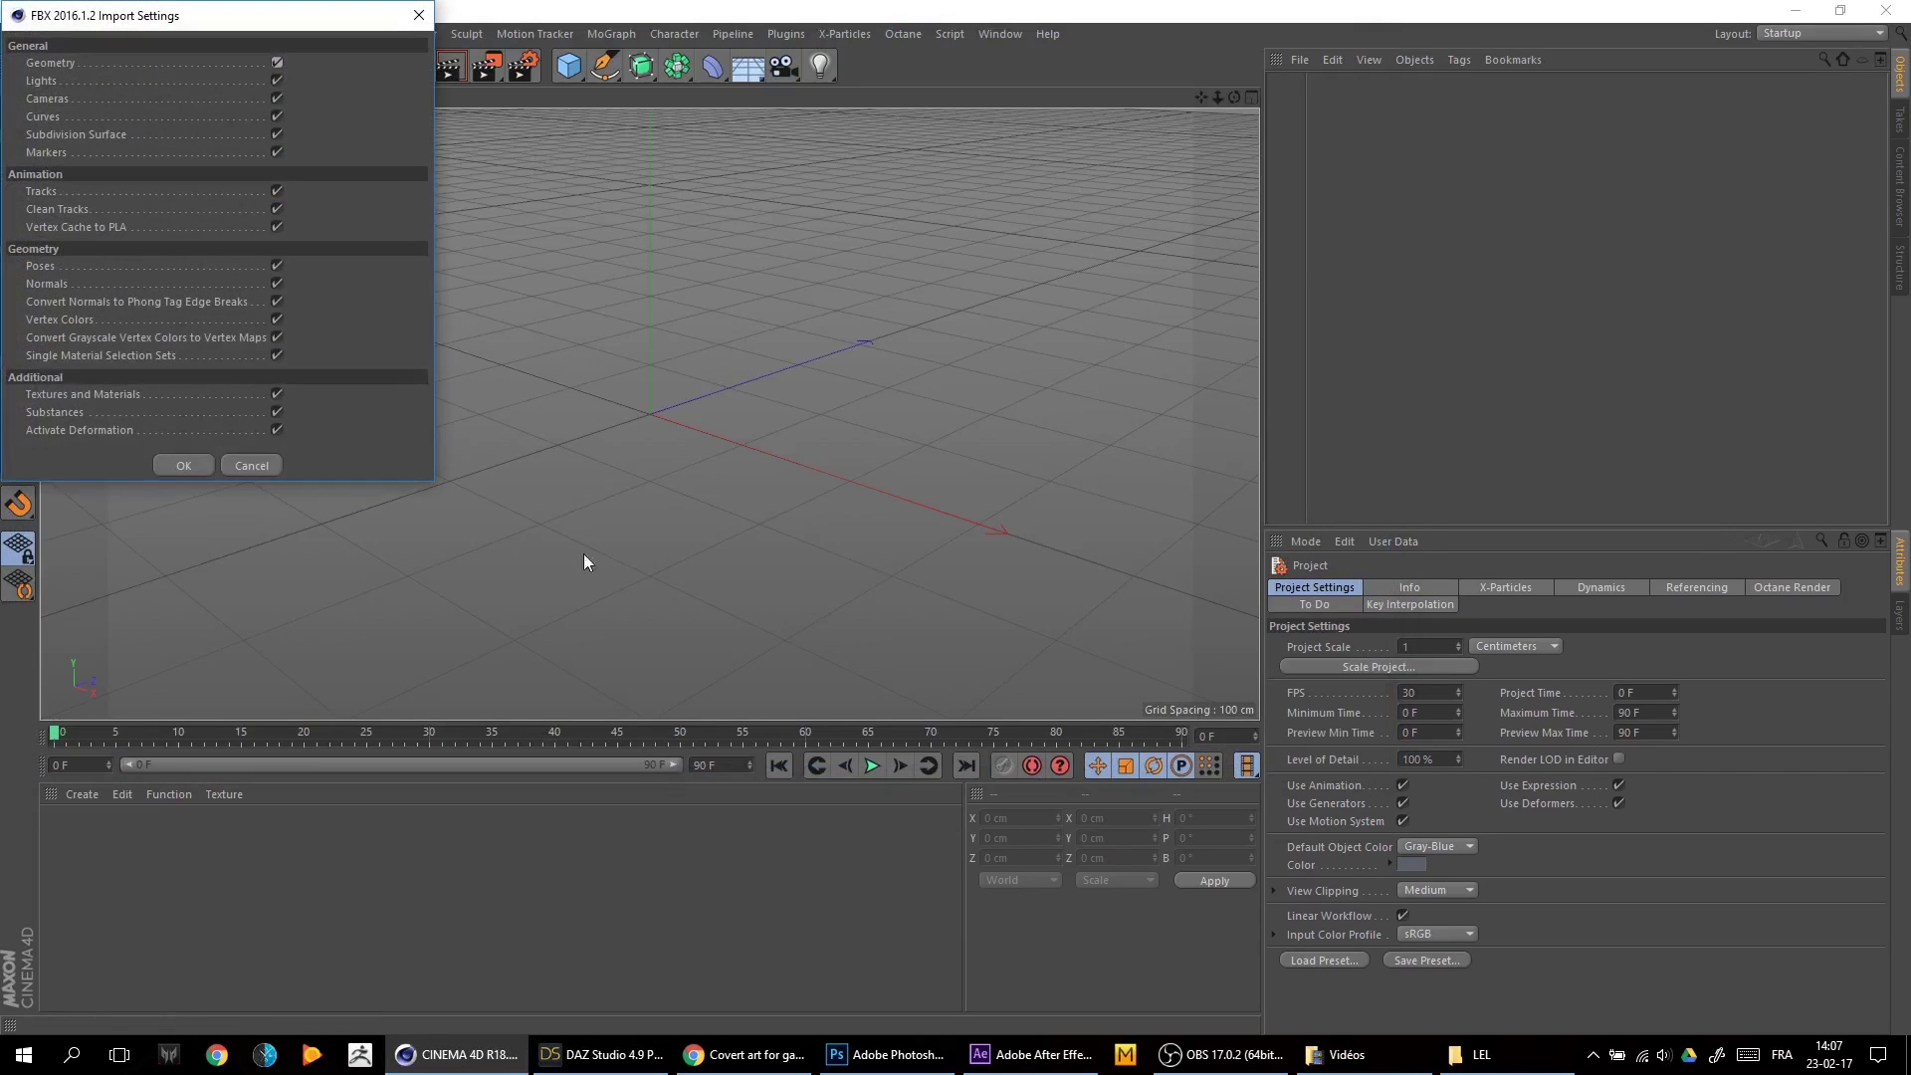
pyautogui.click(184, 463)
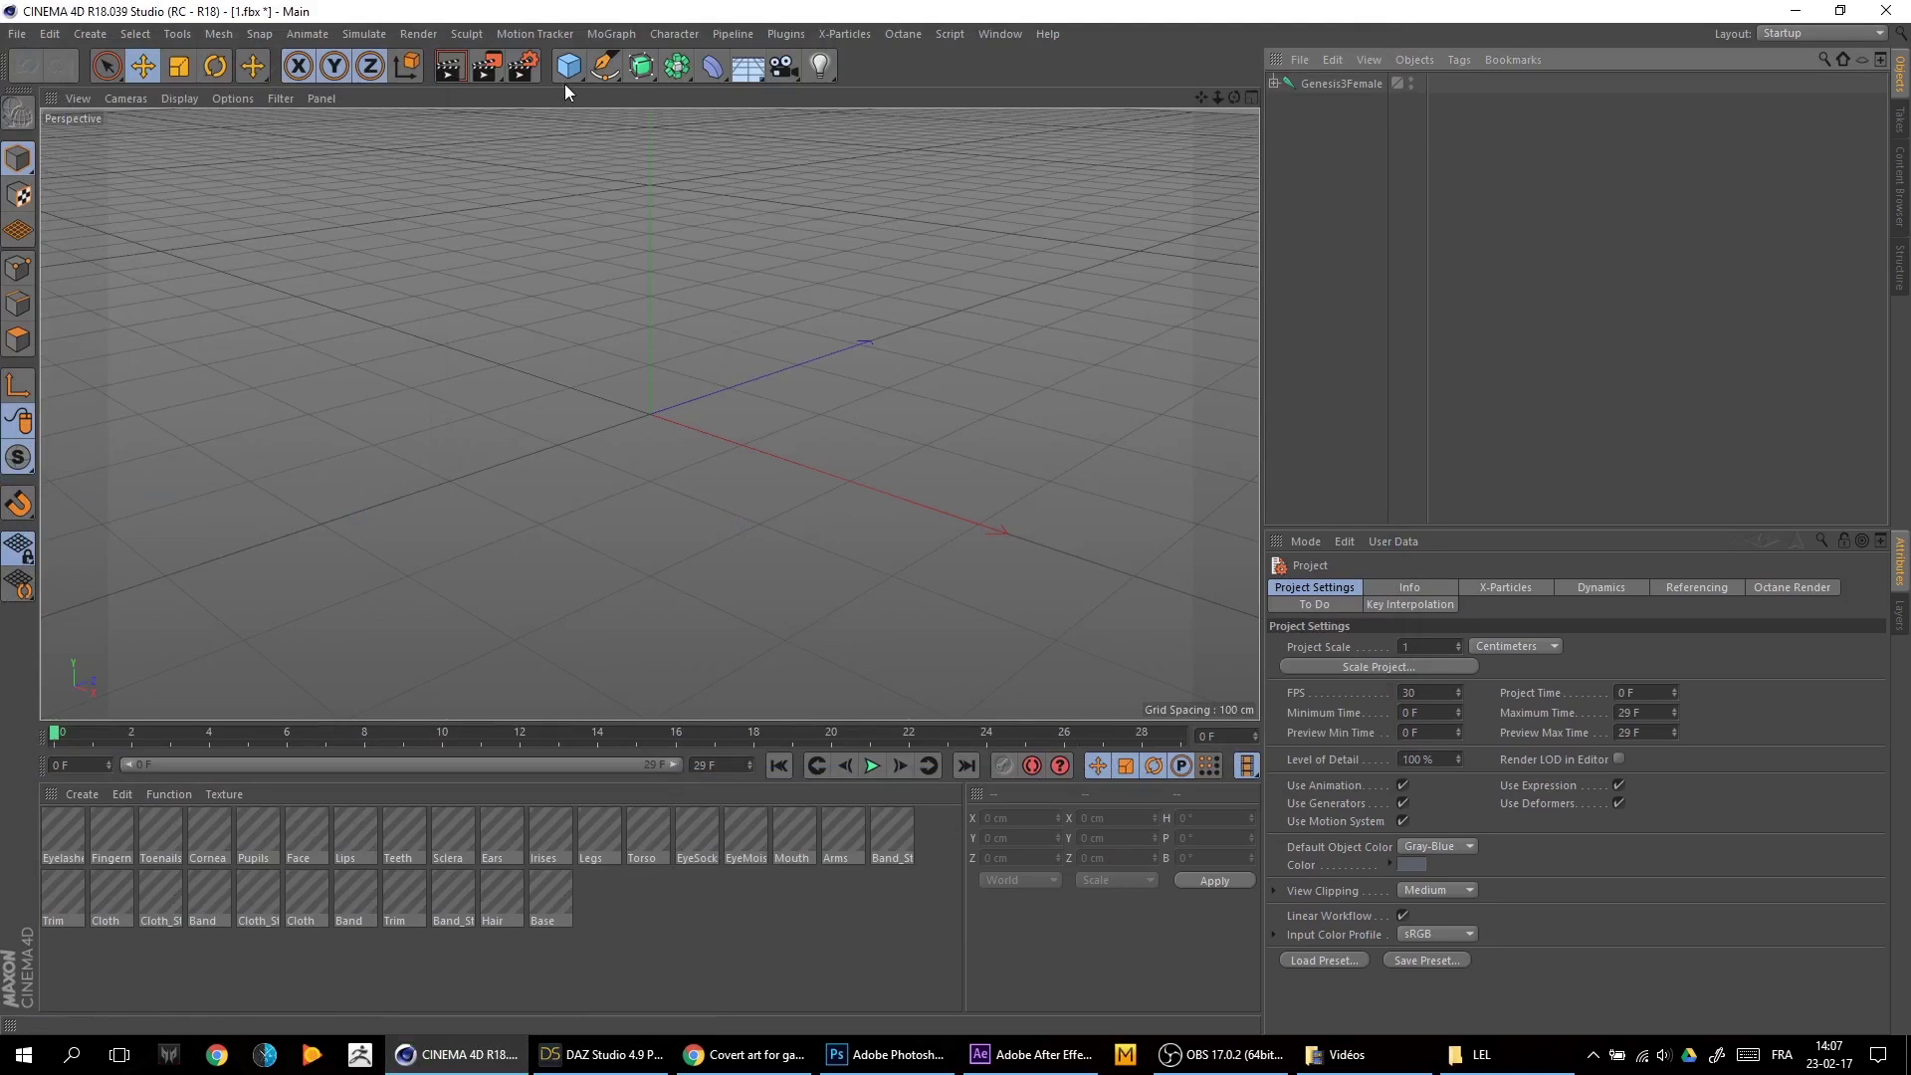
pyautogui.click(1273, 83)
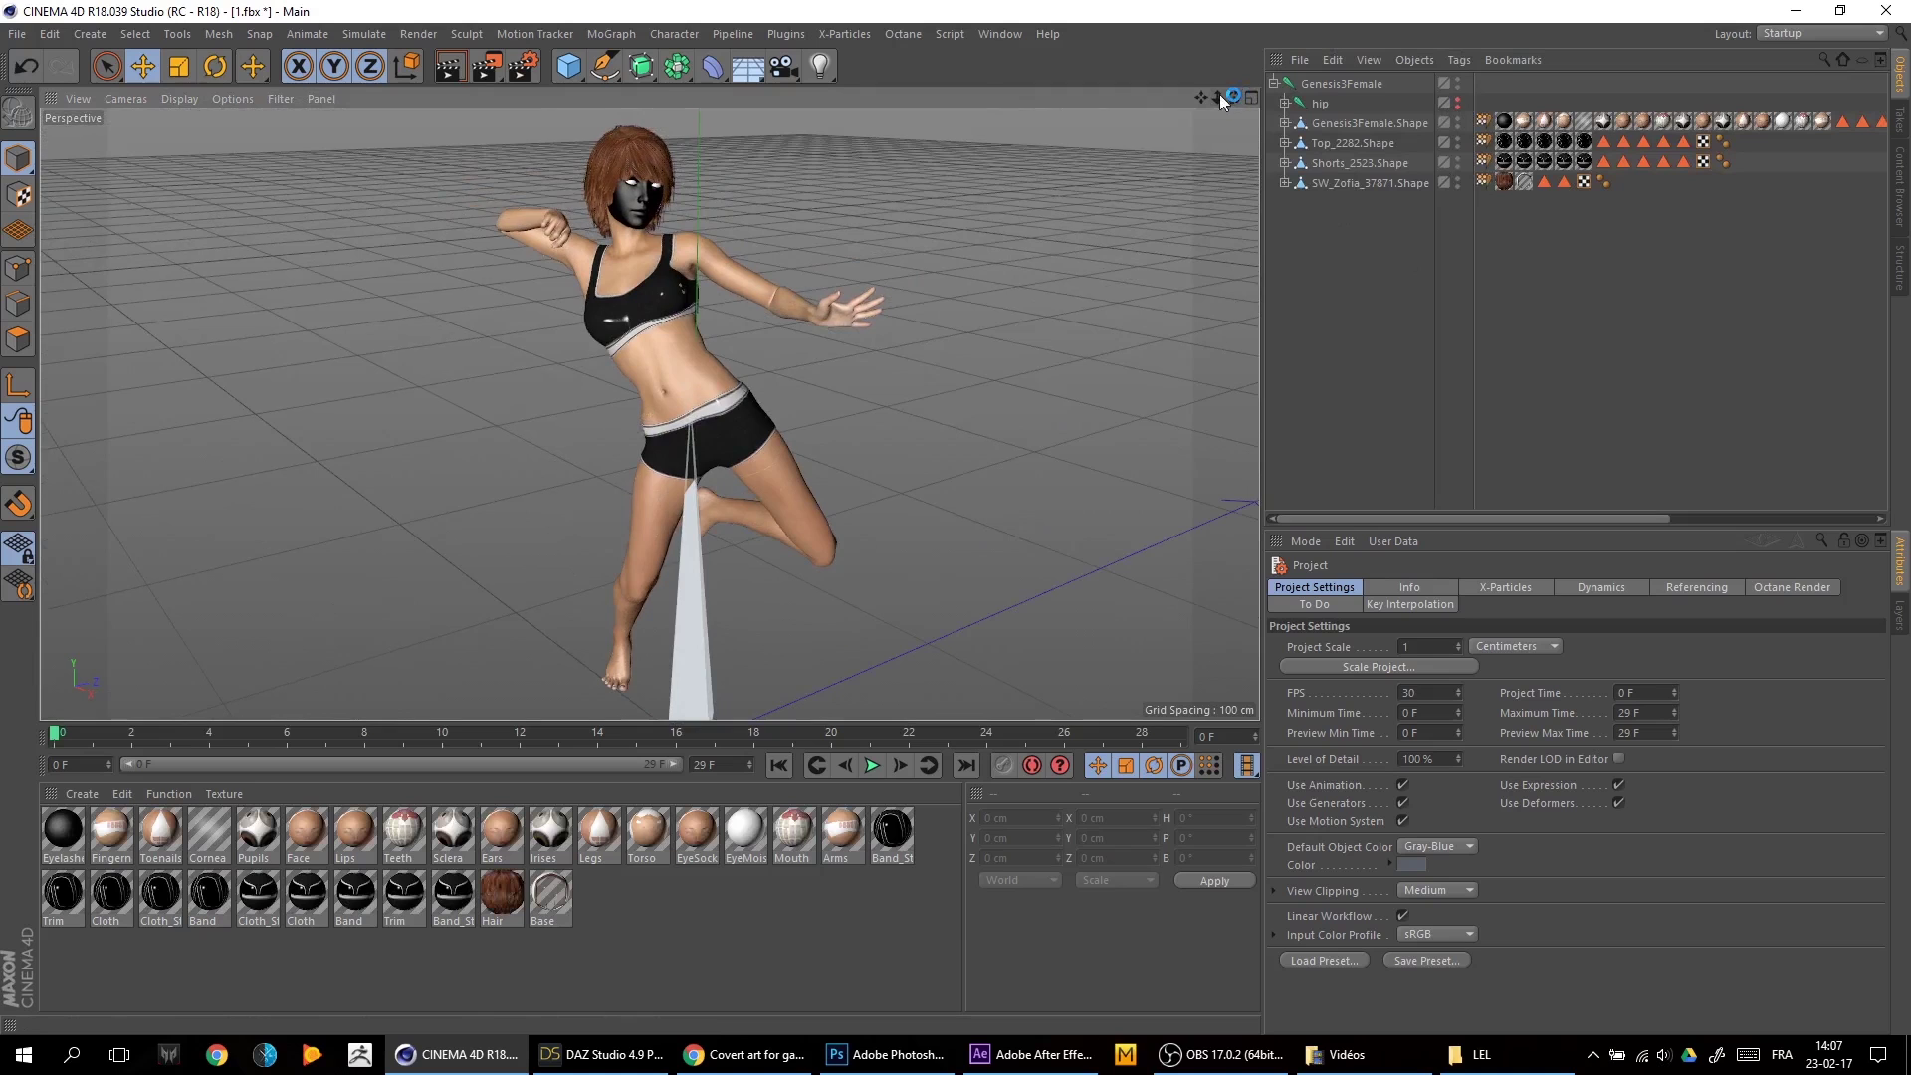
pyautogui.moveTo(1229, 91); pyautogui.dragTo(711, 111)
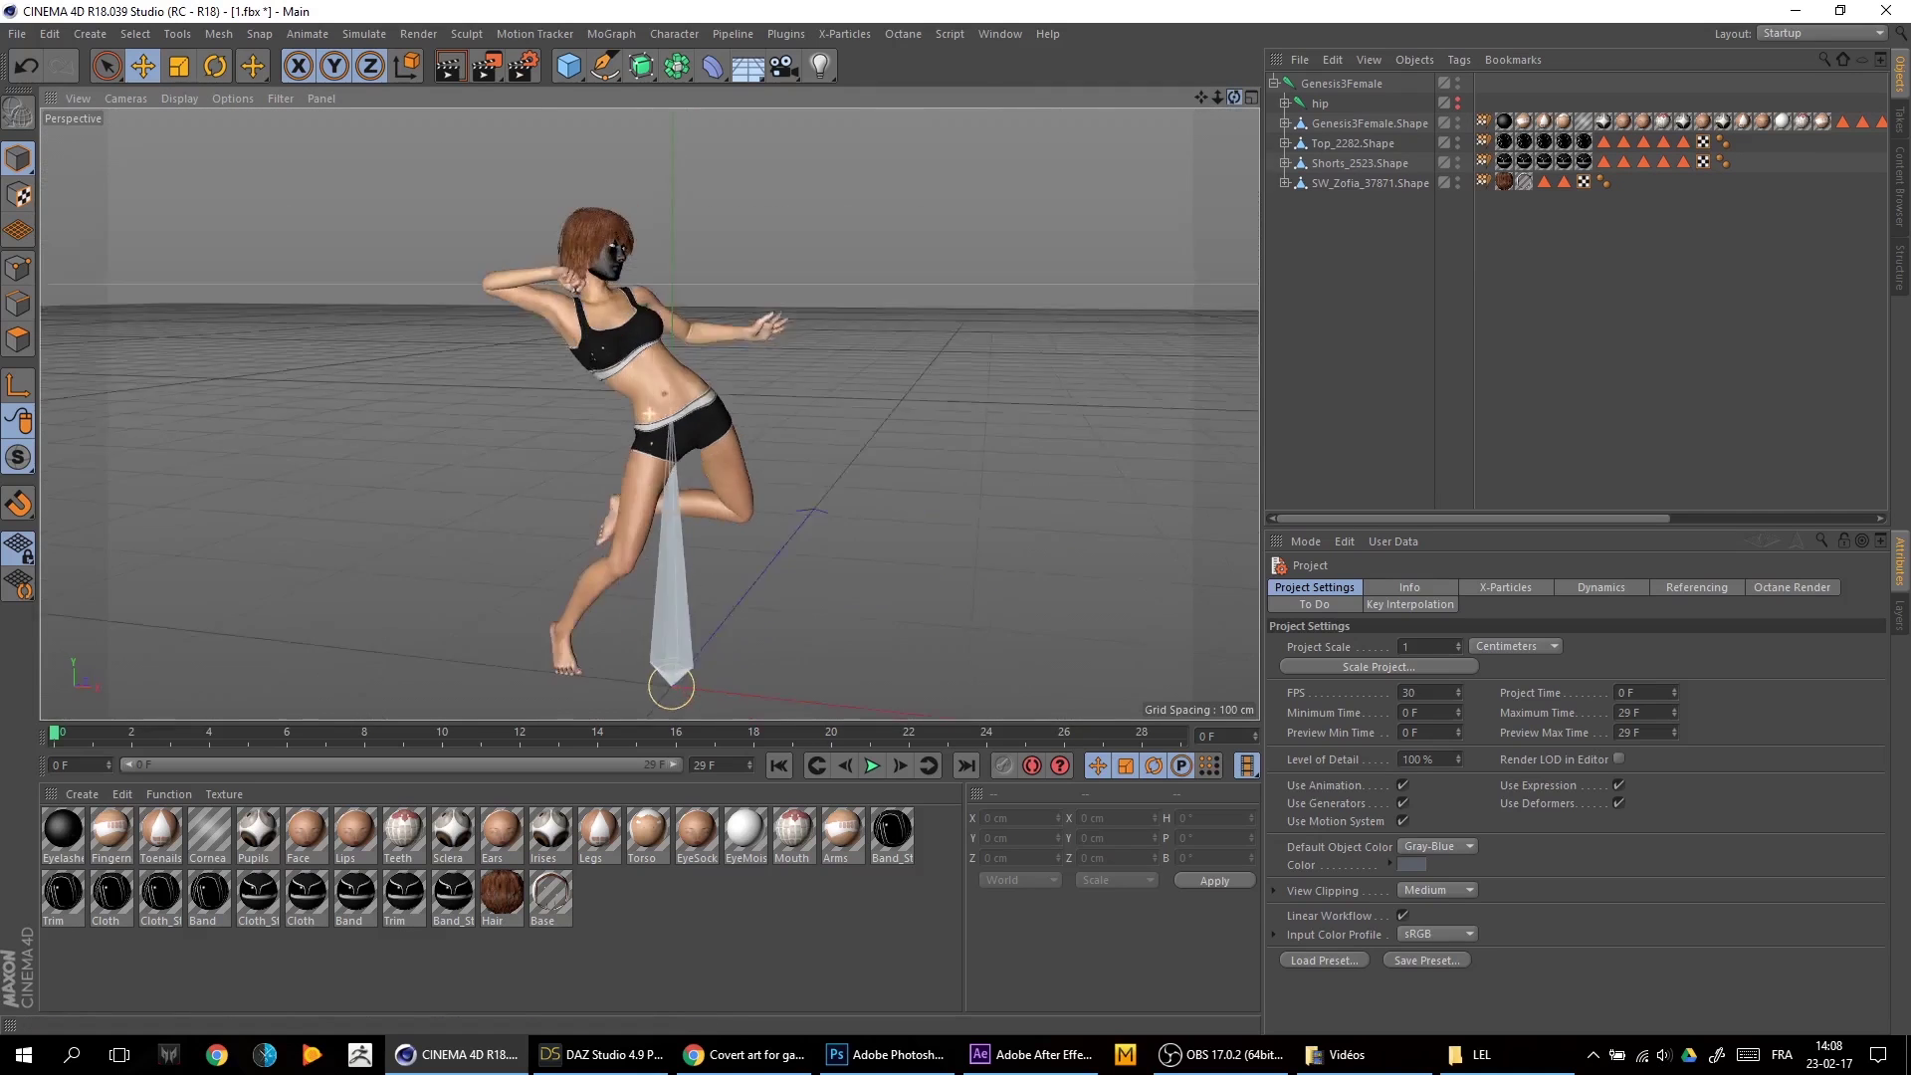
pyautogui.click(569, 64)
# Flatten the cube to about 11 cm high as a platform under the figure
pyautogui.moveTo(686, 560); pyautogui.dragTo(691, 542)
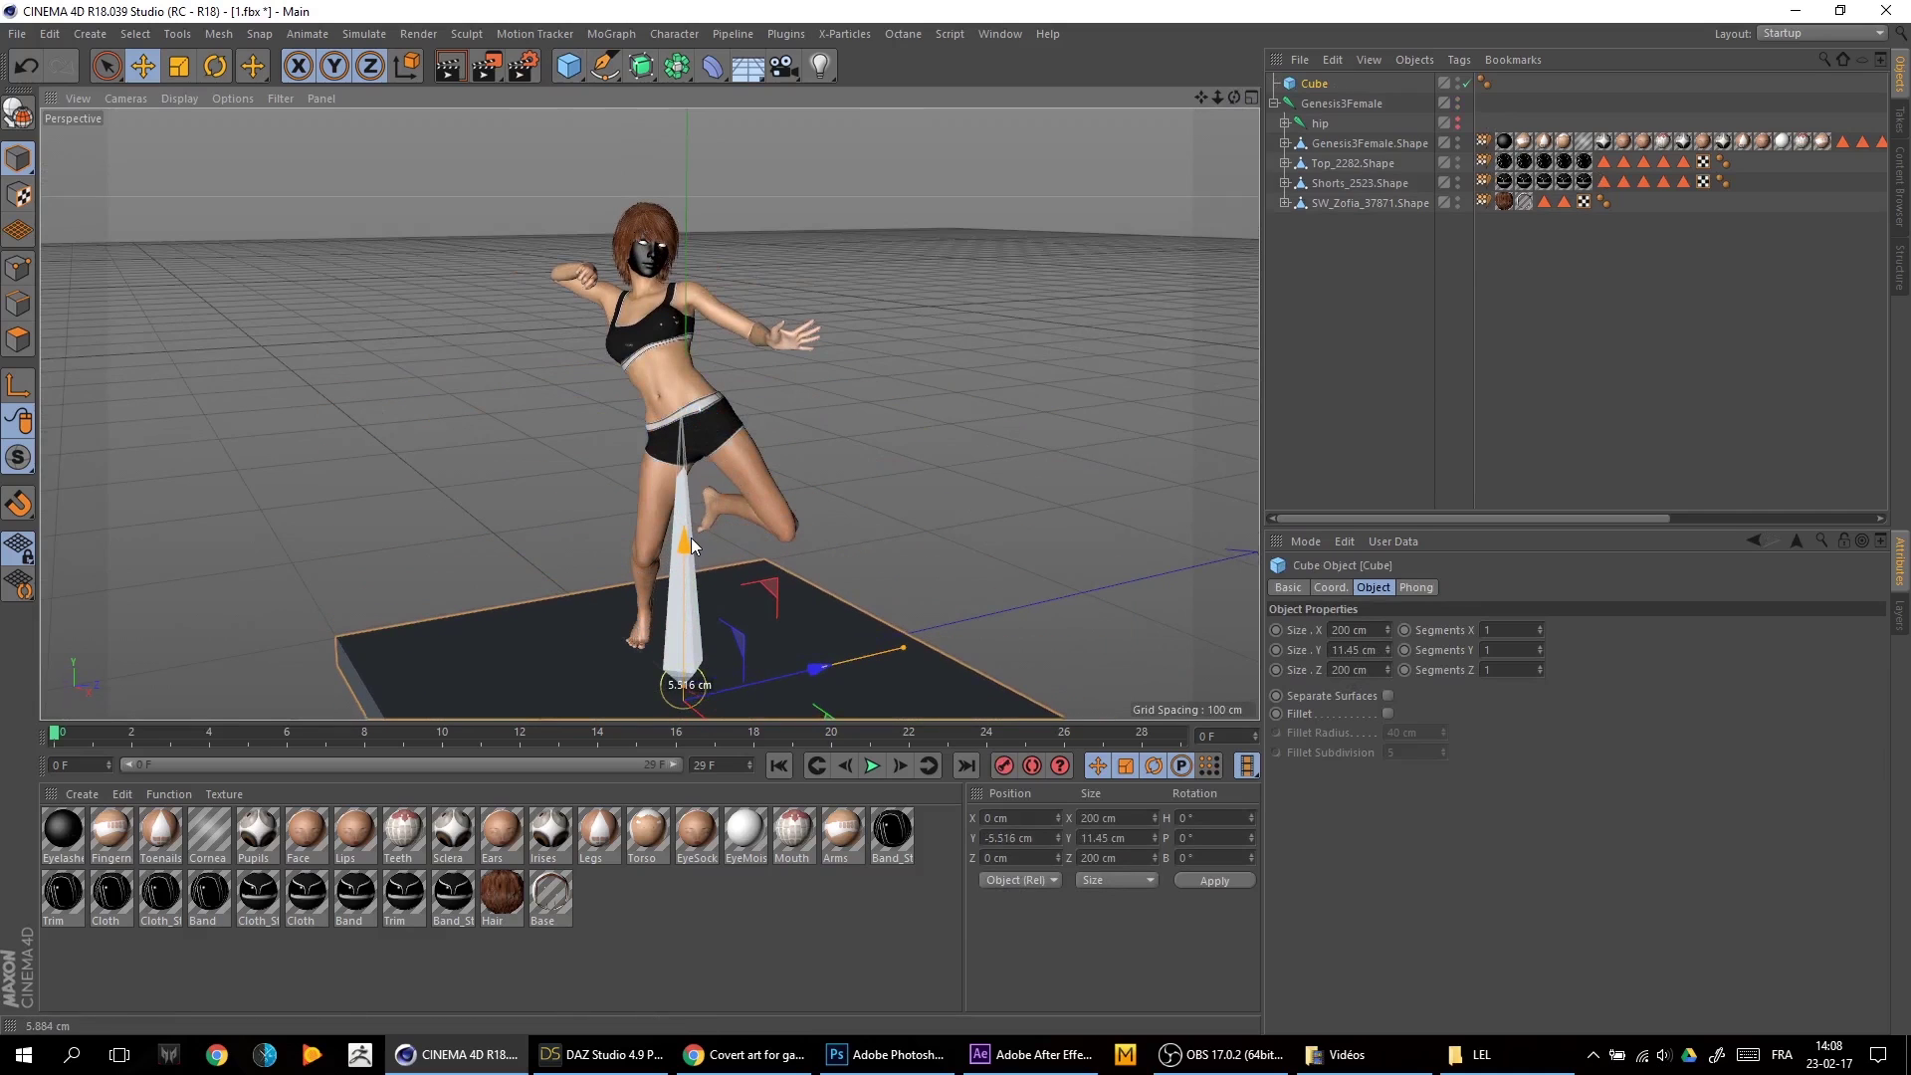
pyautogui.click(1165, 164)
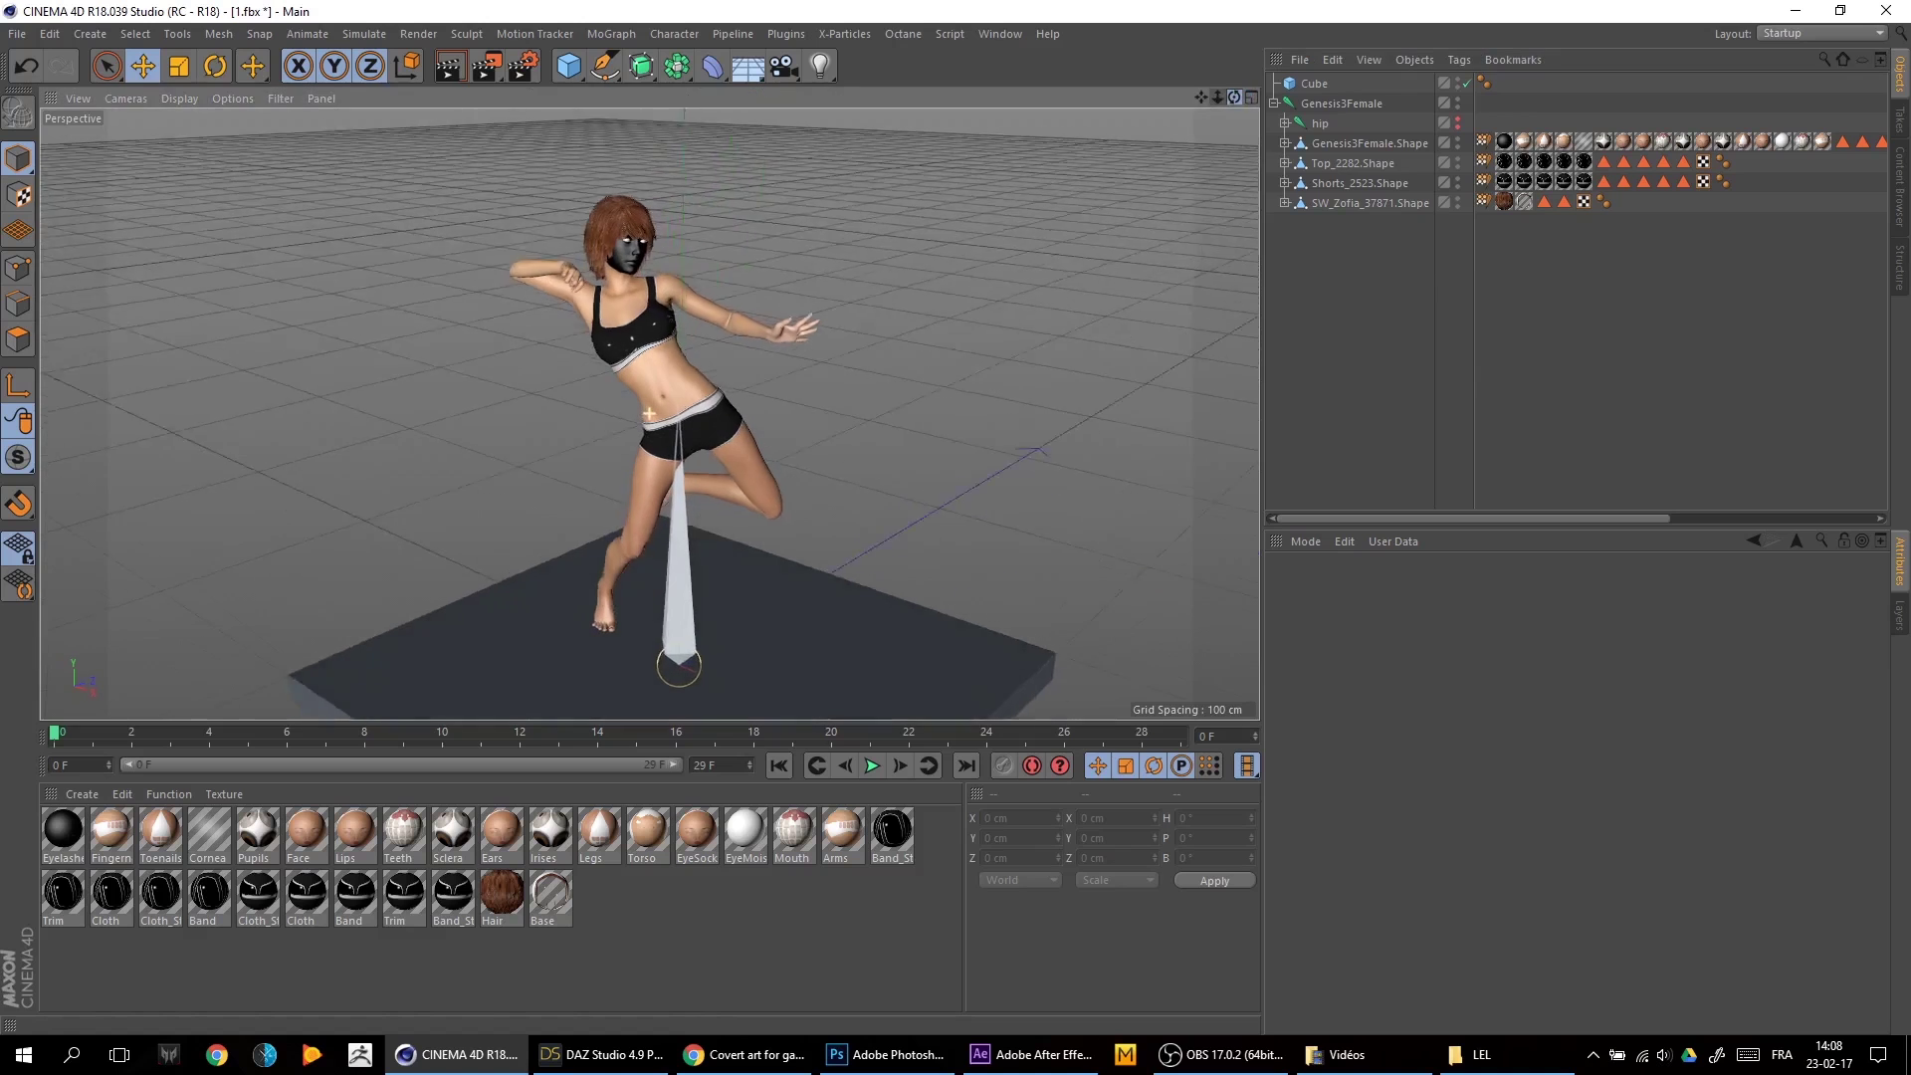
pyautogui.moveTo(1217, 103); pyautogui.dragTo(1214, 105)
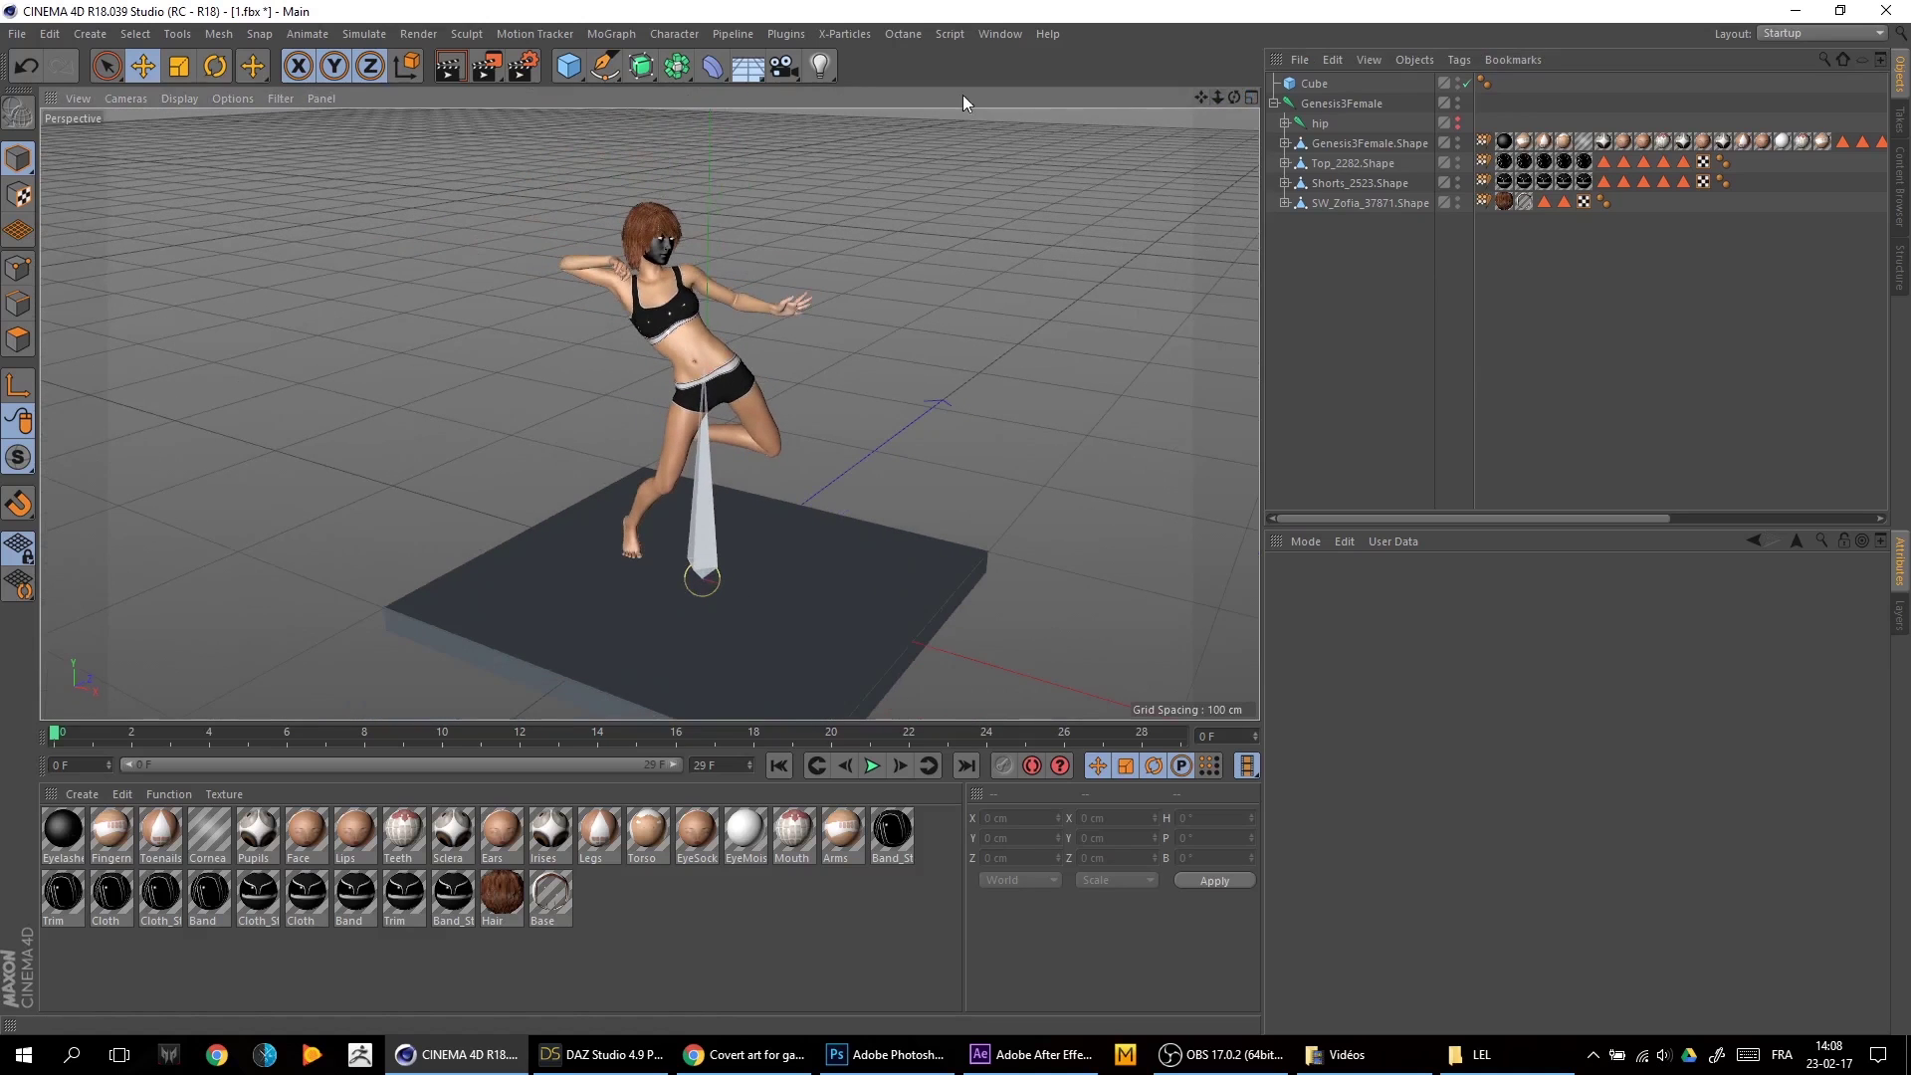
# Launch Octane, dismiss its initialization error, and move the Octane Settings window aside
pyautogui.click(902, 34)
pyautogui.click(924, 71)
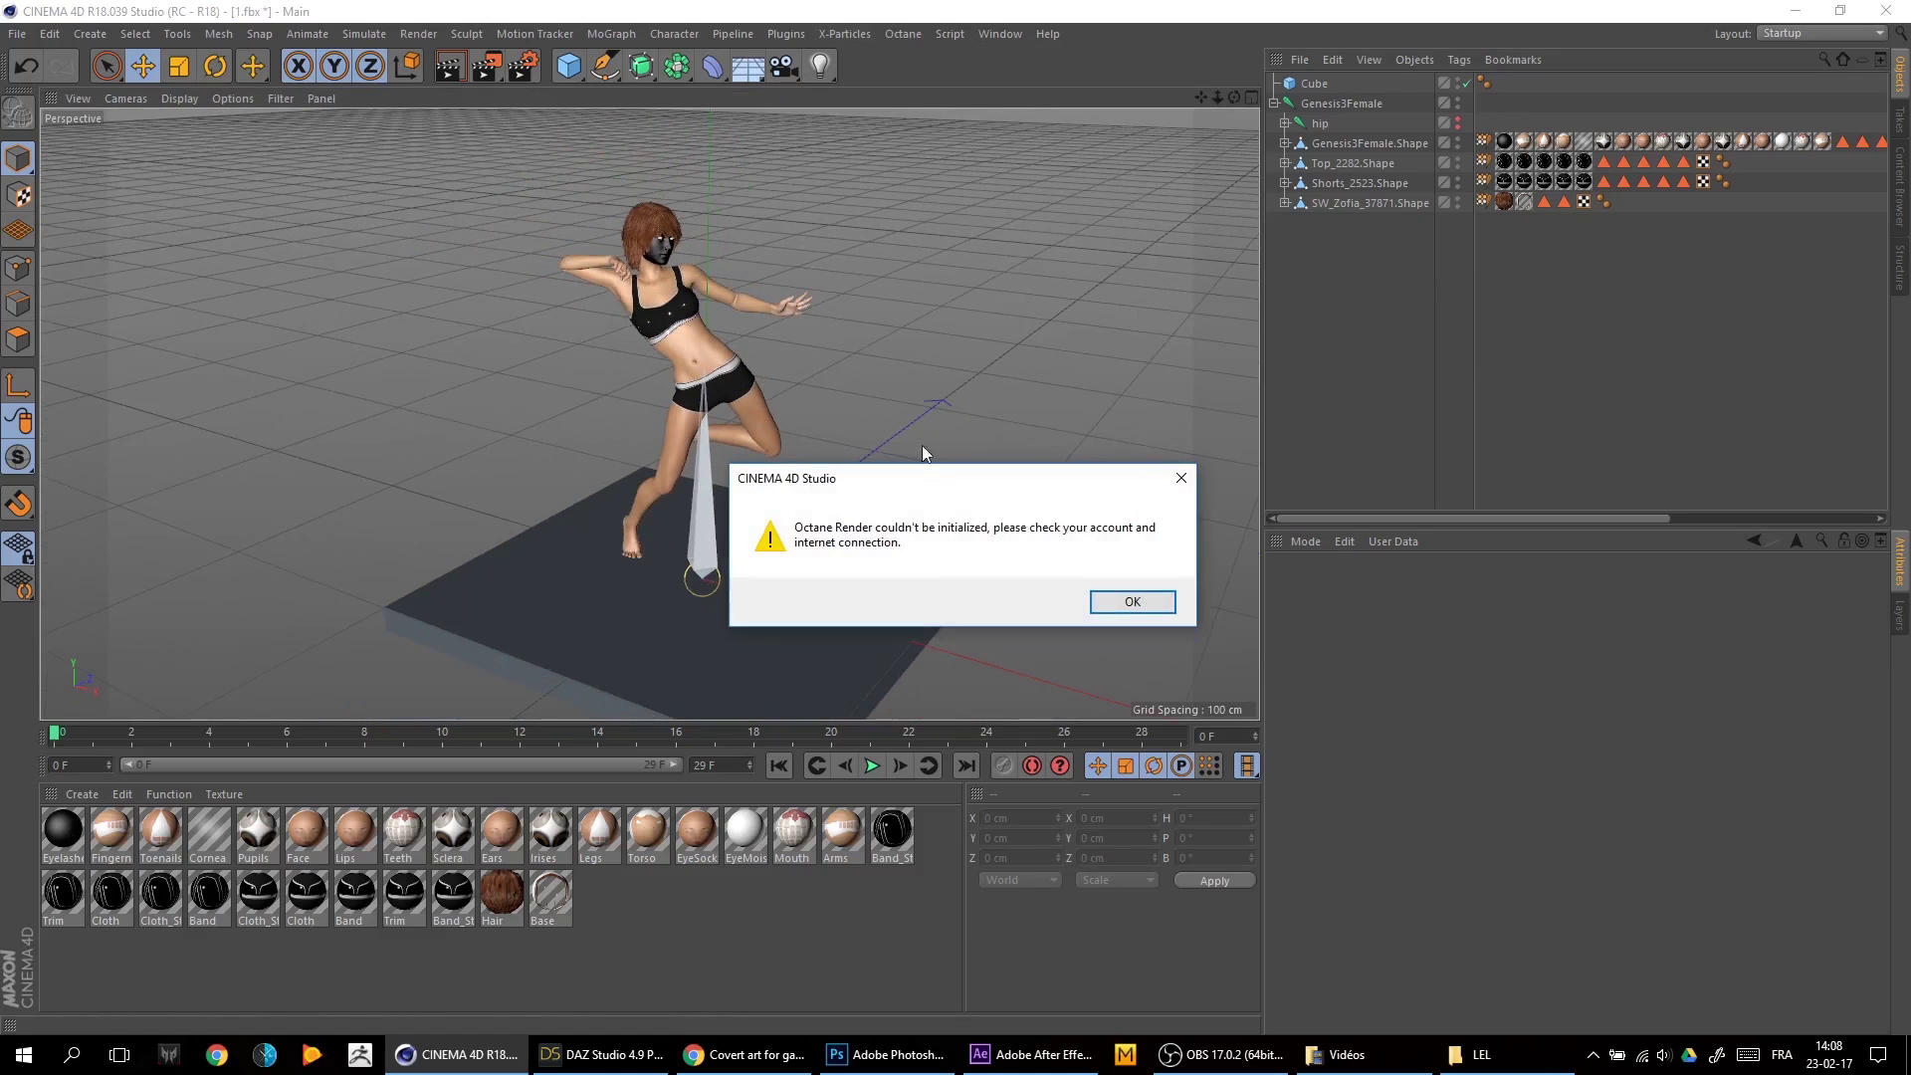
pyautogui.click(1131, 601)
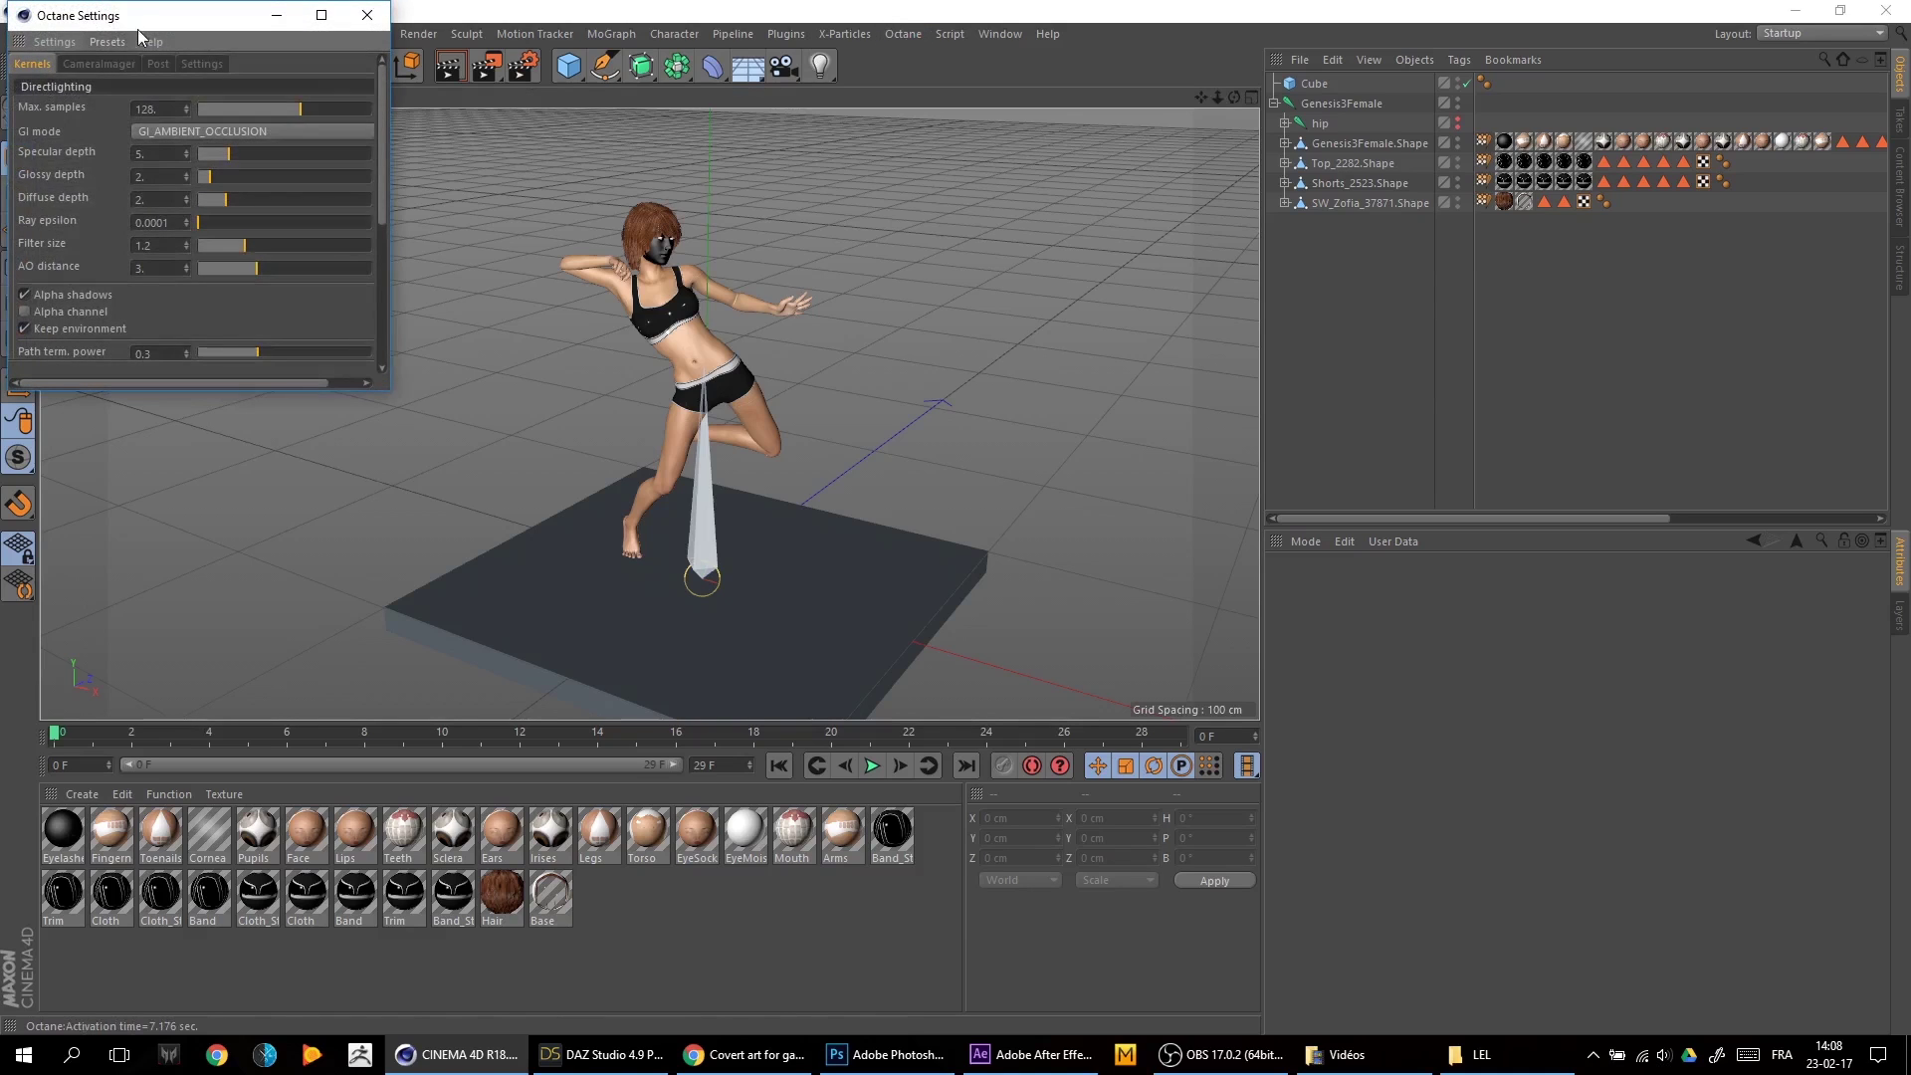
pyautogui.moveTo(163, 20); pyautogui.dragTo(1218, 275)
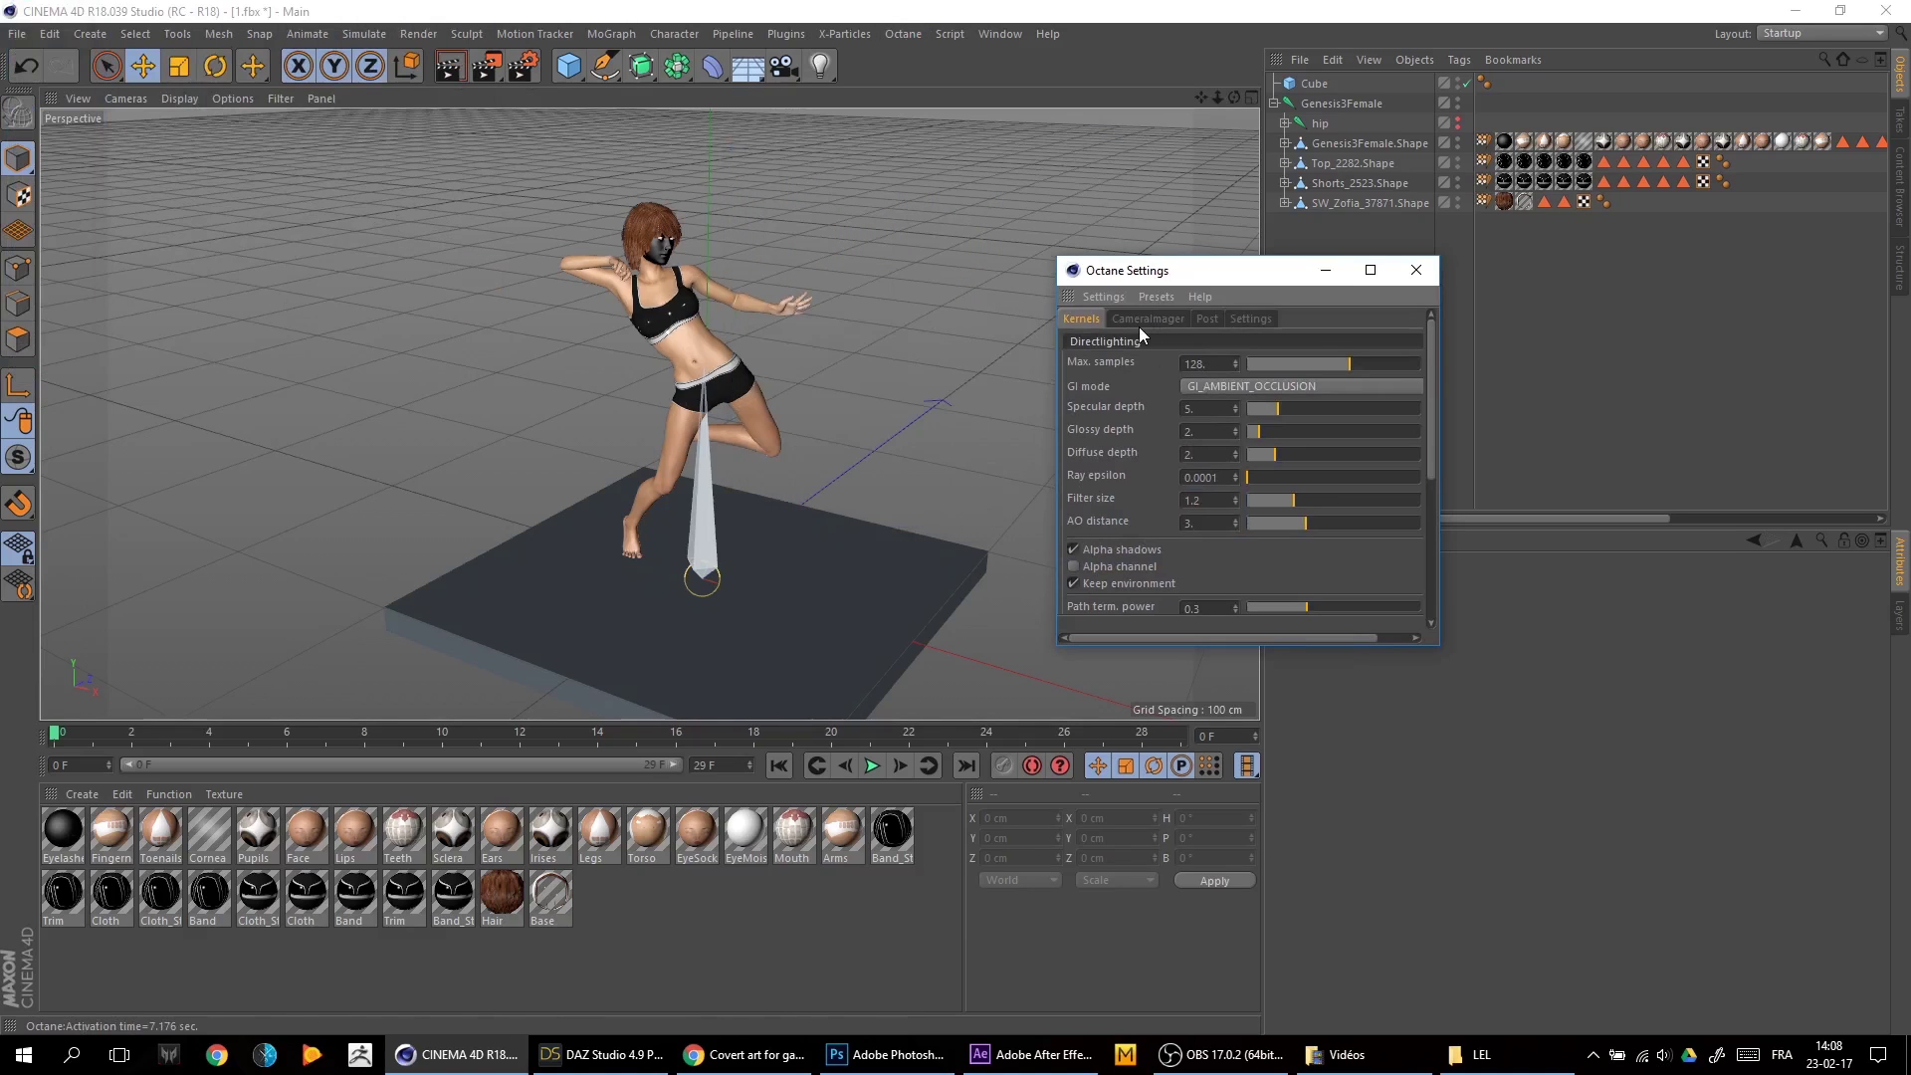
# Close Octane Settings and open the Octane Live Viewer on the right
pyautogui.click(1416, 269)
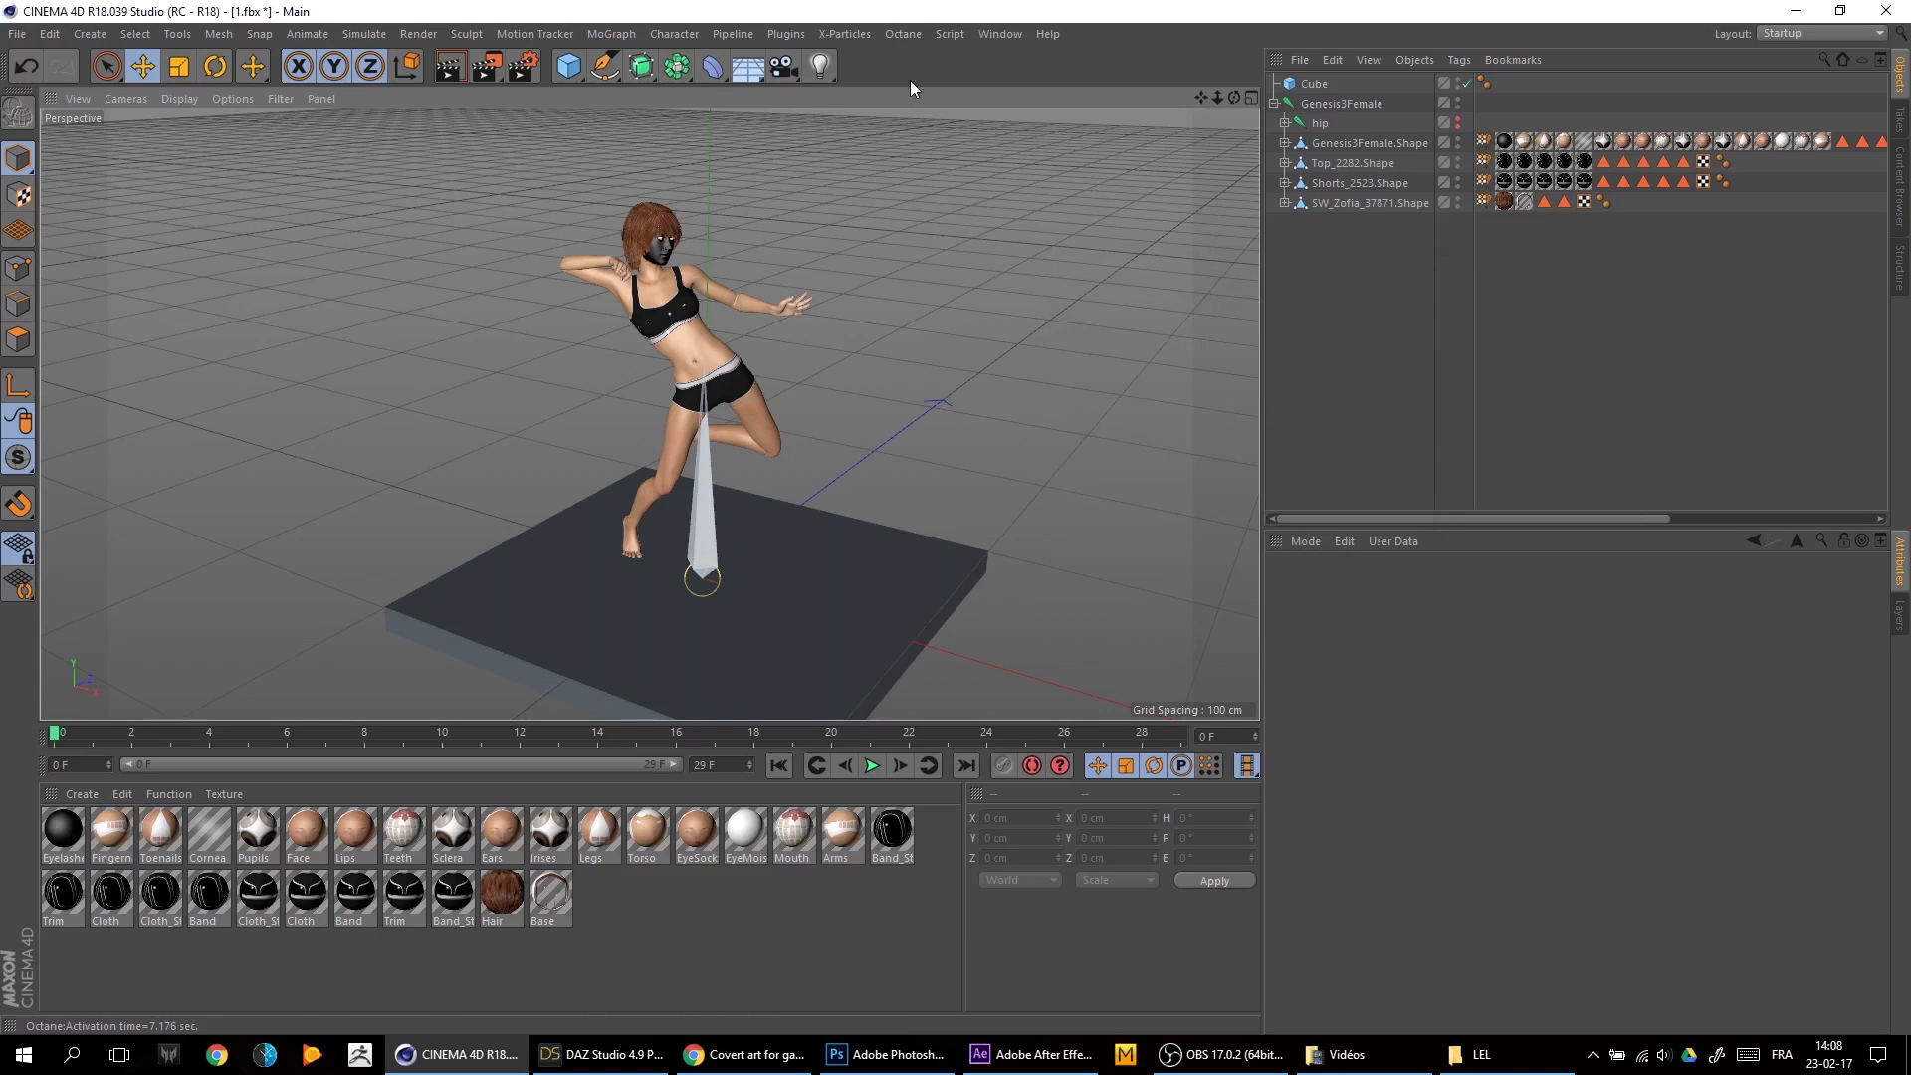
pyautogui.click(904, 33)
pyautogui.click(956, 67)
pyautogui.moveTo(841, 332); pyautogui.dragTo(1514, 279)
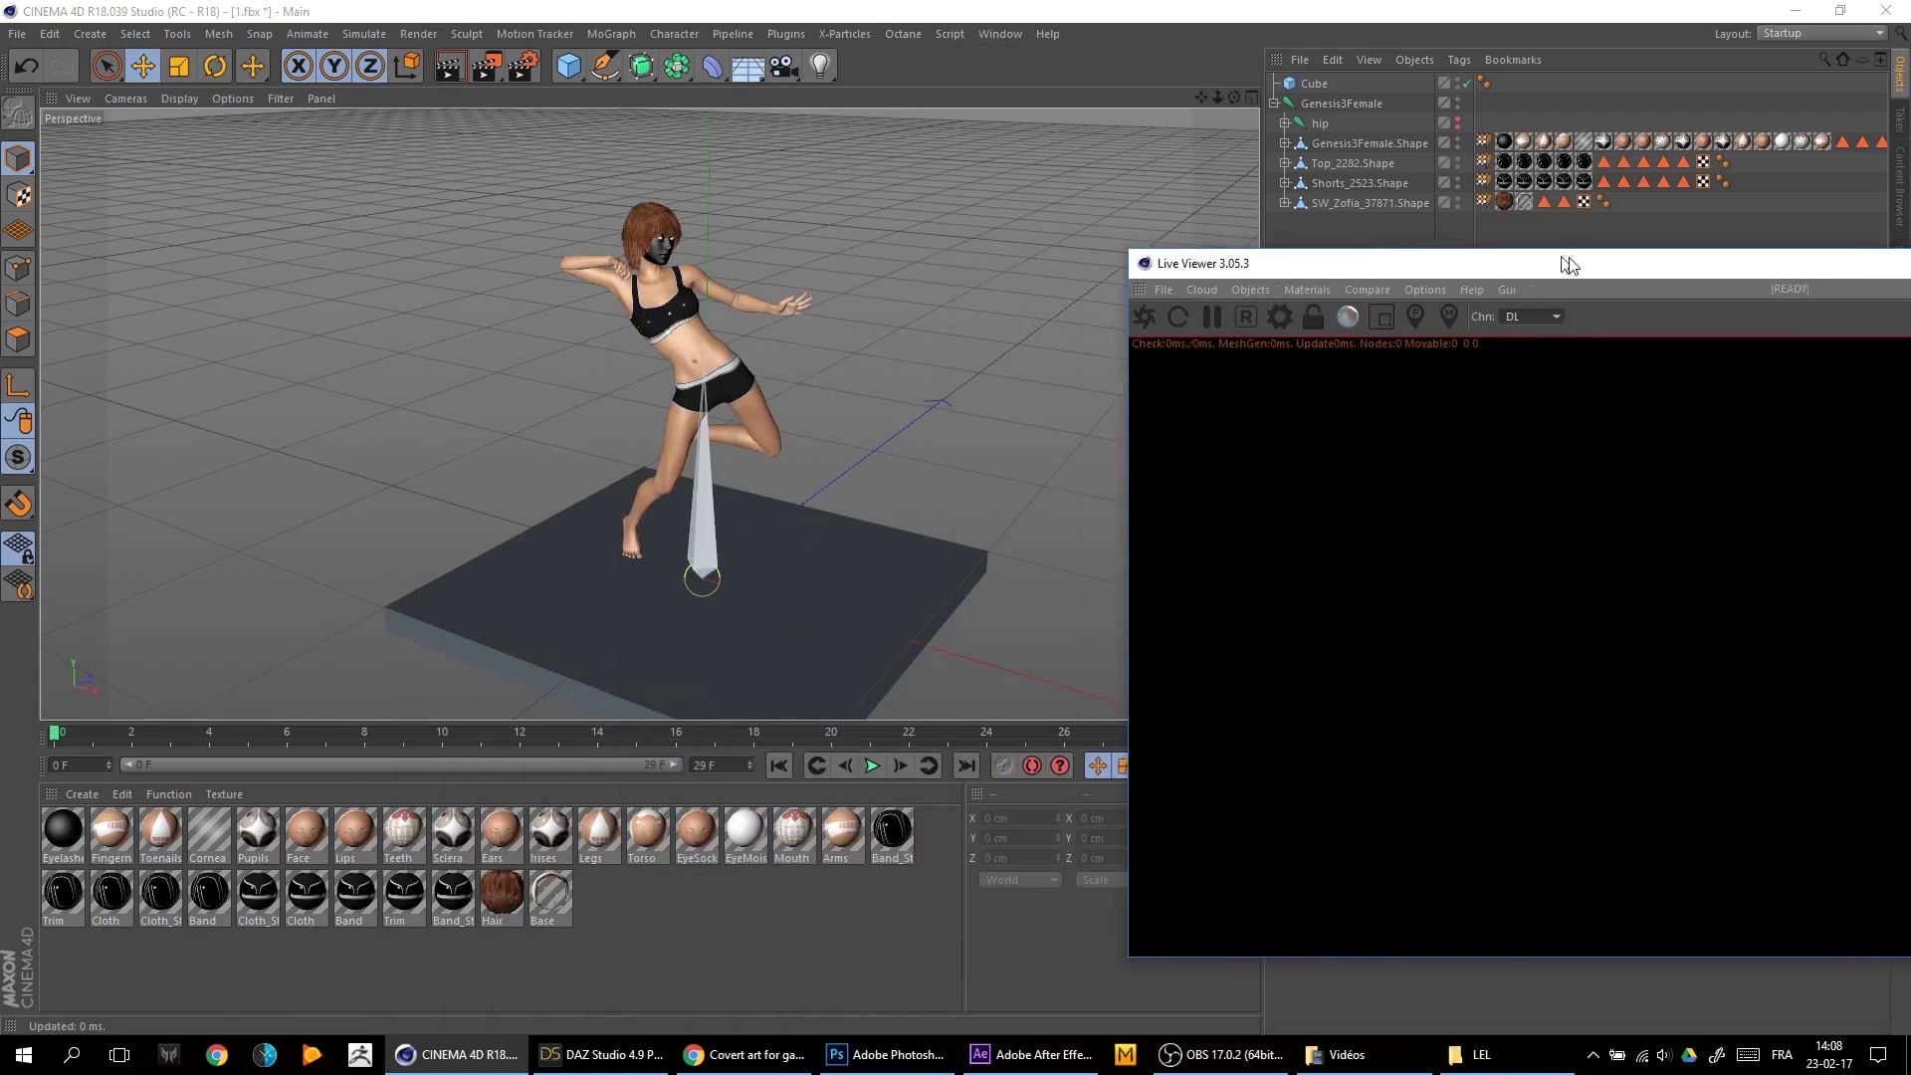
# Convert all the figure's materials to Octane materials and remove the unused originals
pyautogui.hotkey('ctrl', 'a')
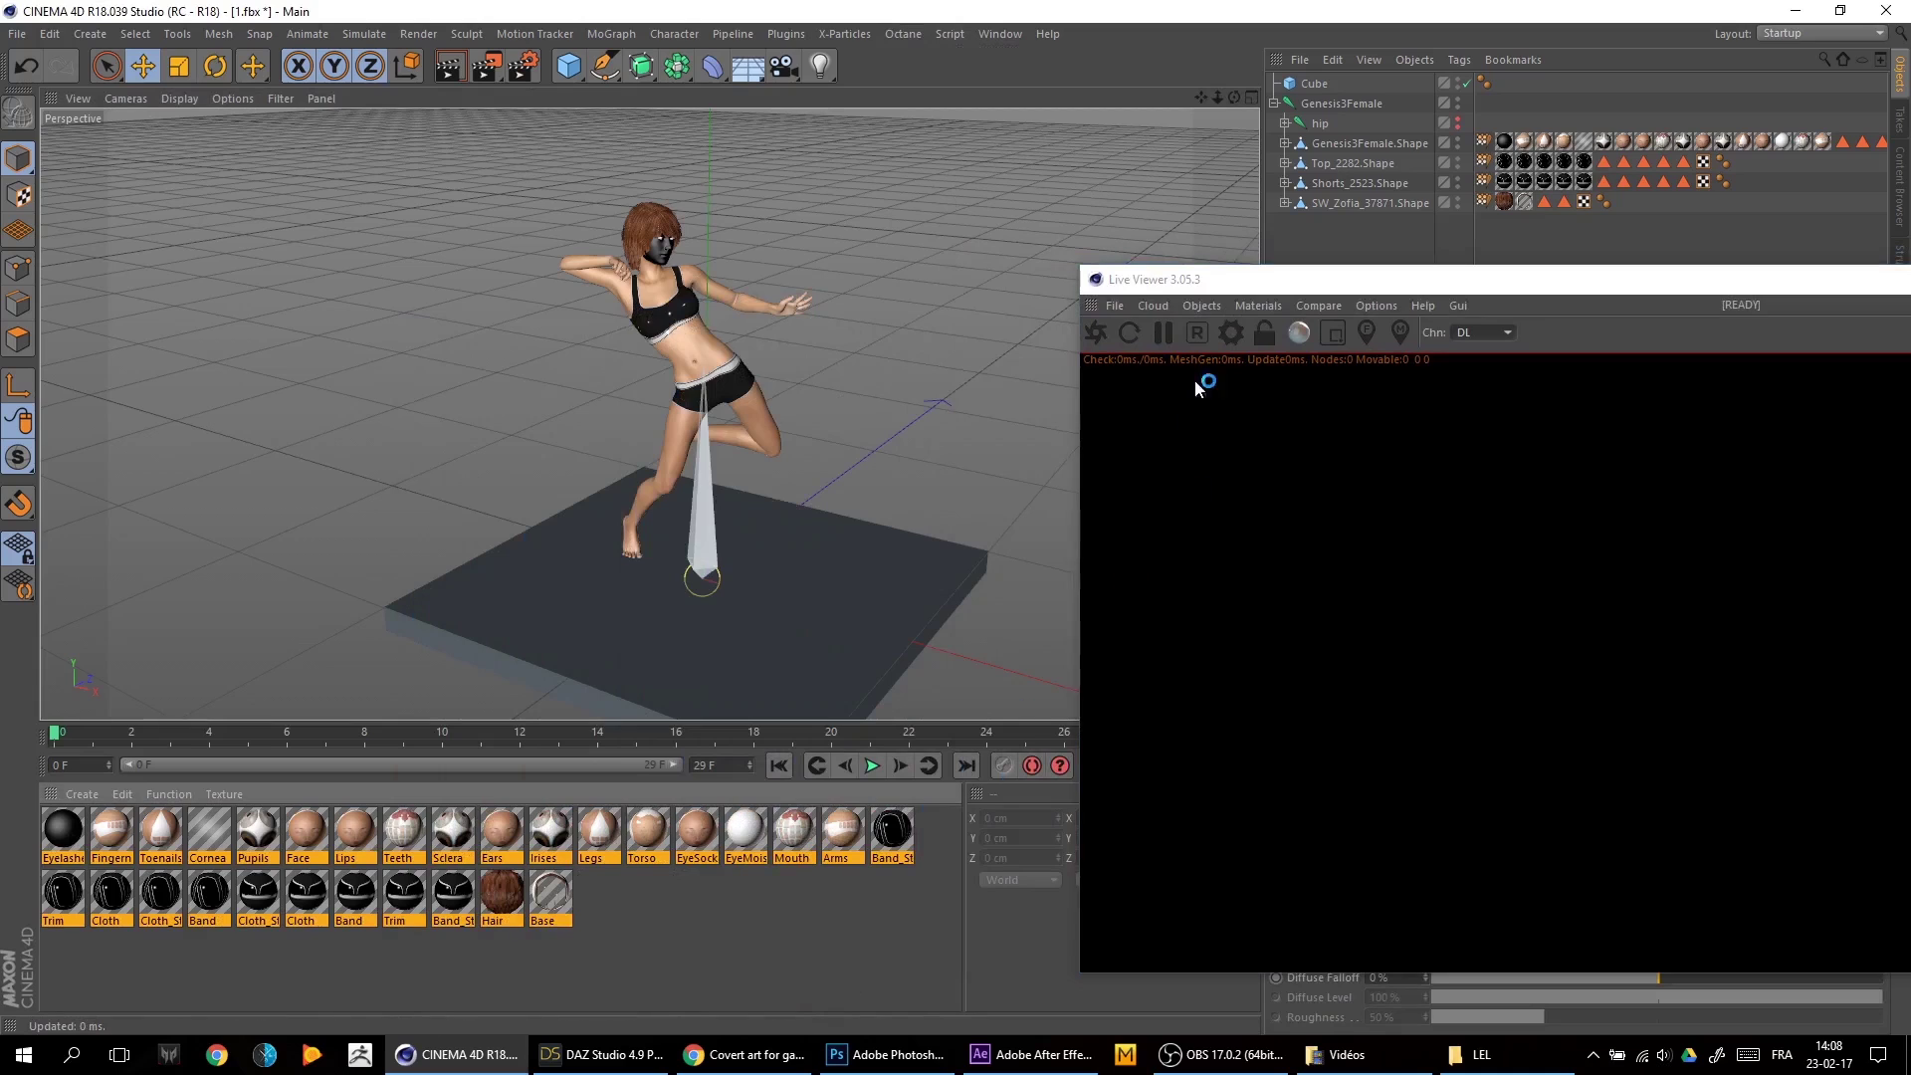
pyautogui.click(1257, 304)
pyautogui.click(1310, 504)
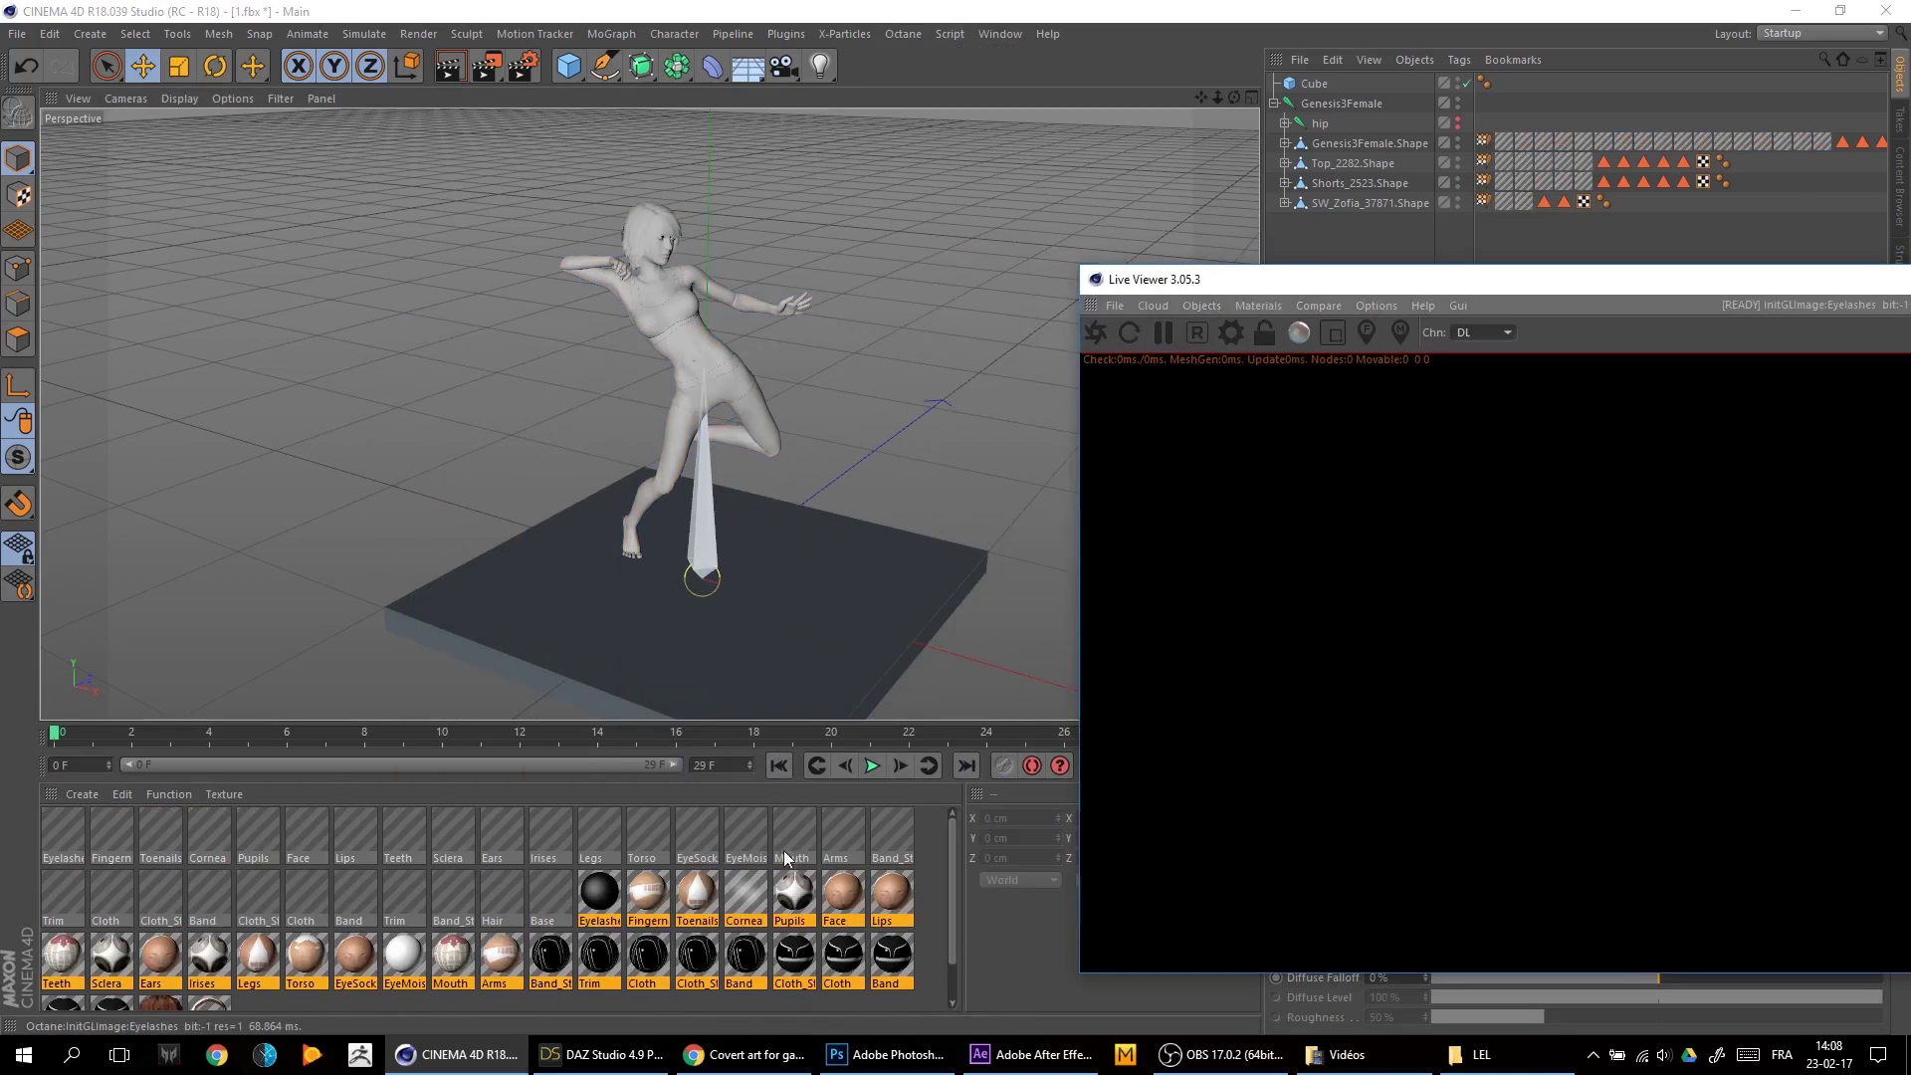
pyautogui.rightClick(642, 888)
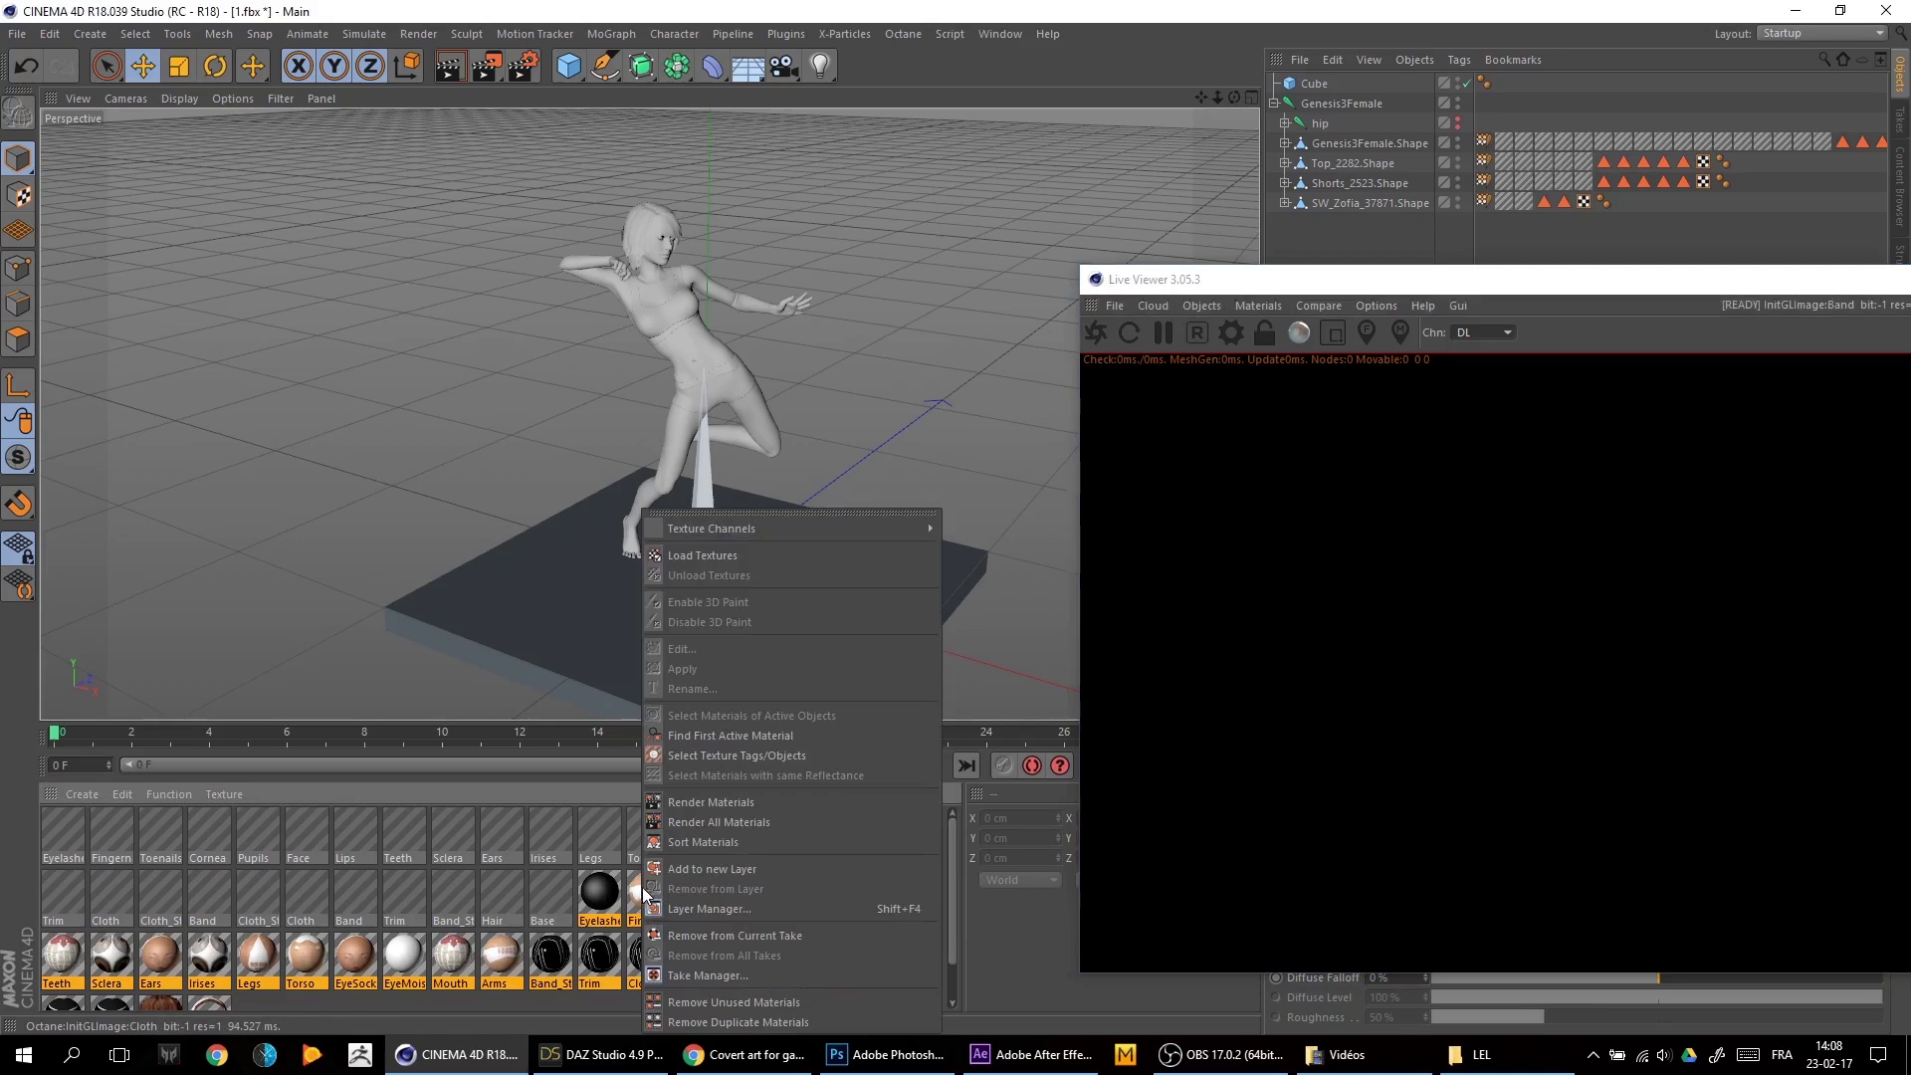
pyautogui.click(710, 1001)
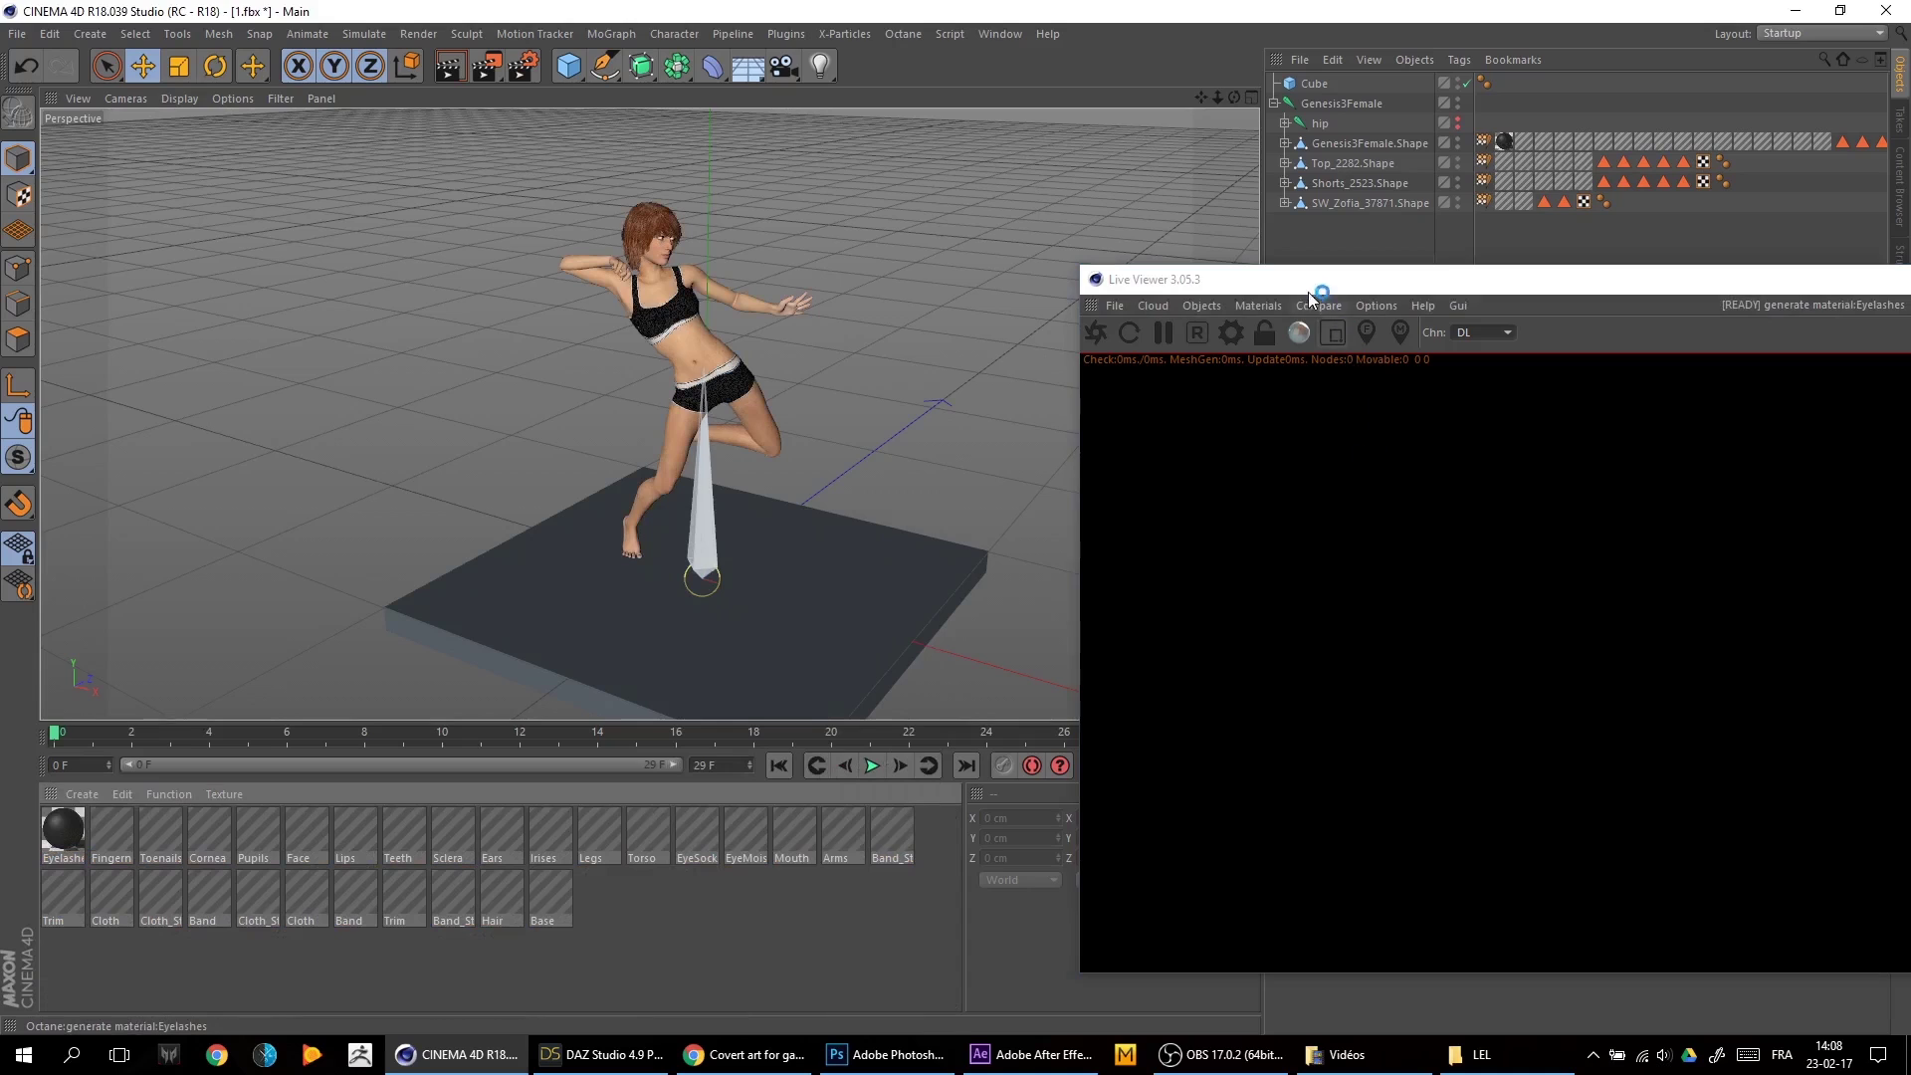
pyautogui.moveTo(1311, 294); pyautogui.dragTo(1009, 315)
pyautogui.click(901, 328)
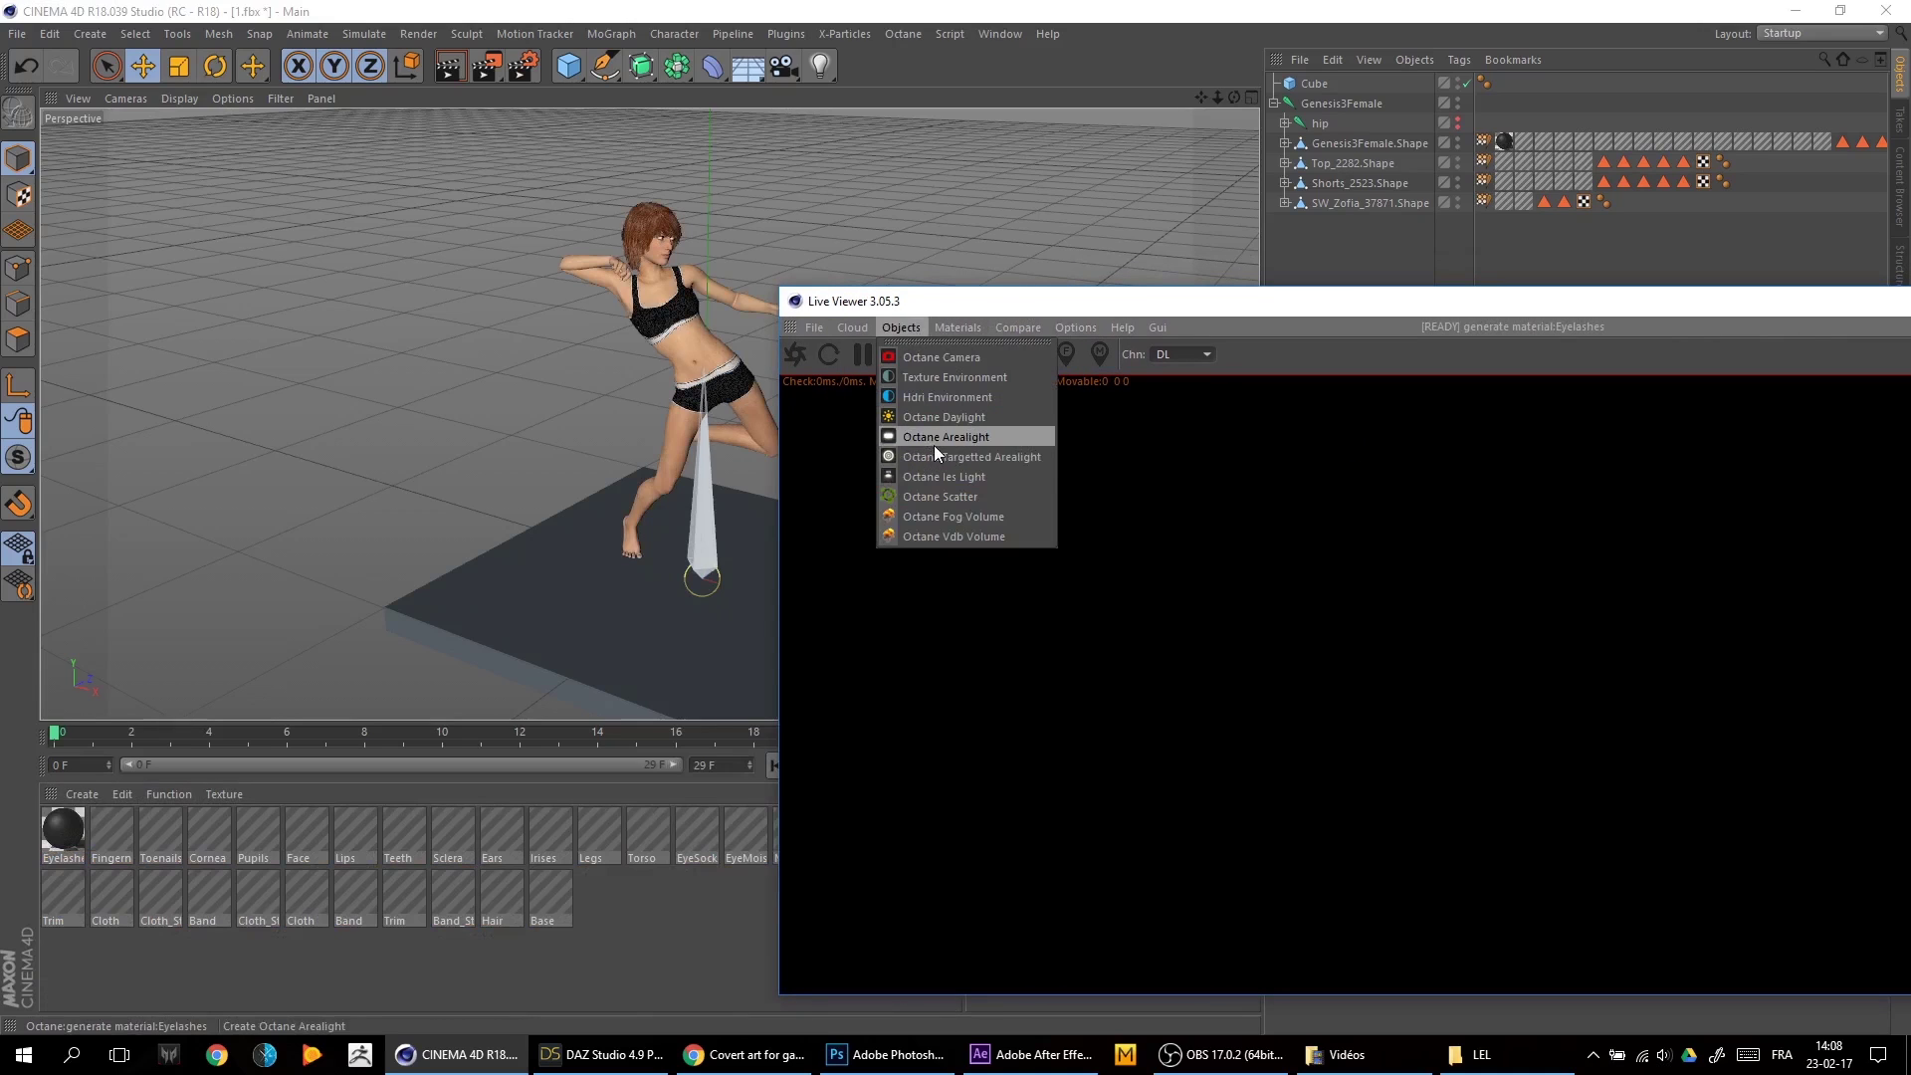
# Add an Octane area light, move and tilt it toward the figure, and send the scene to render
pyautogui.click(934, 437)
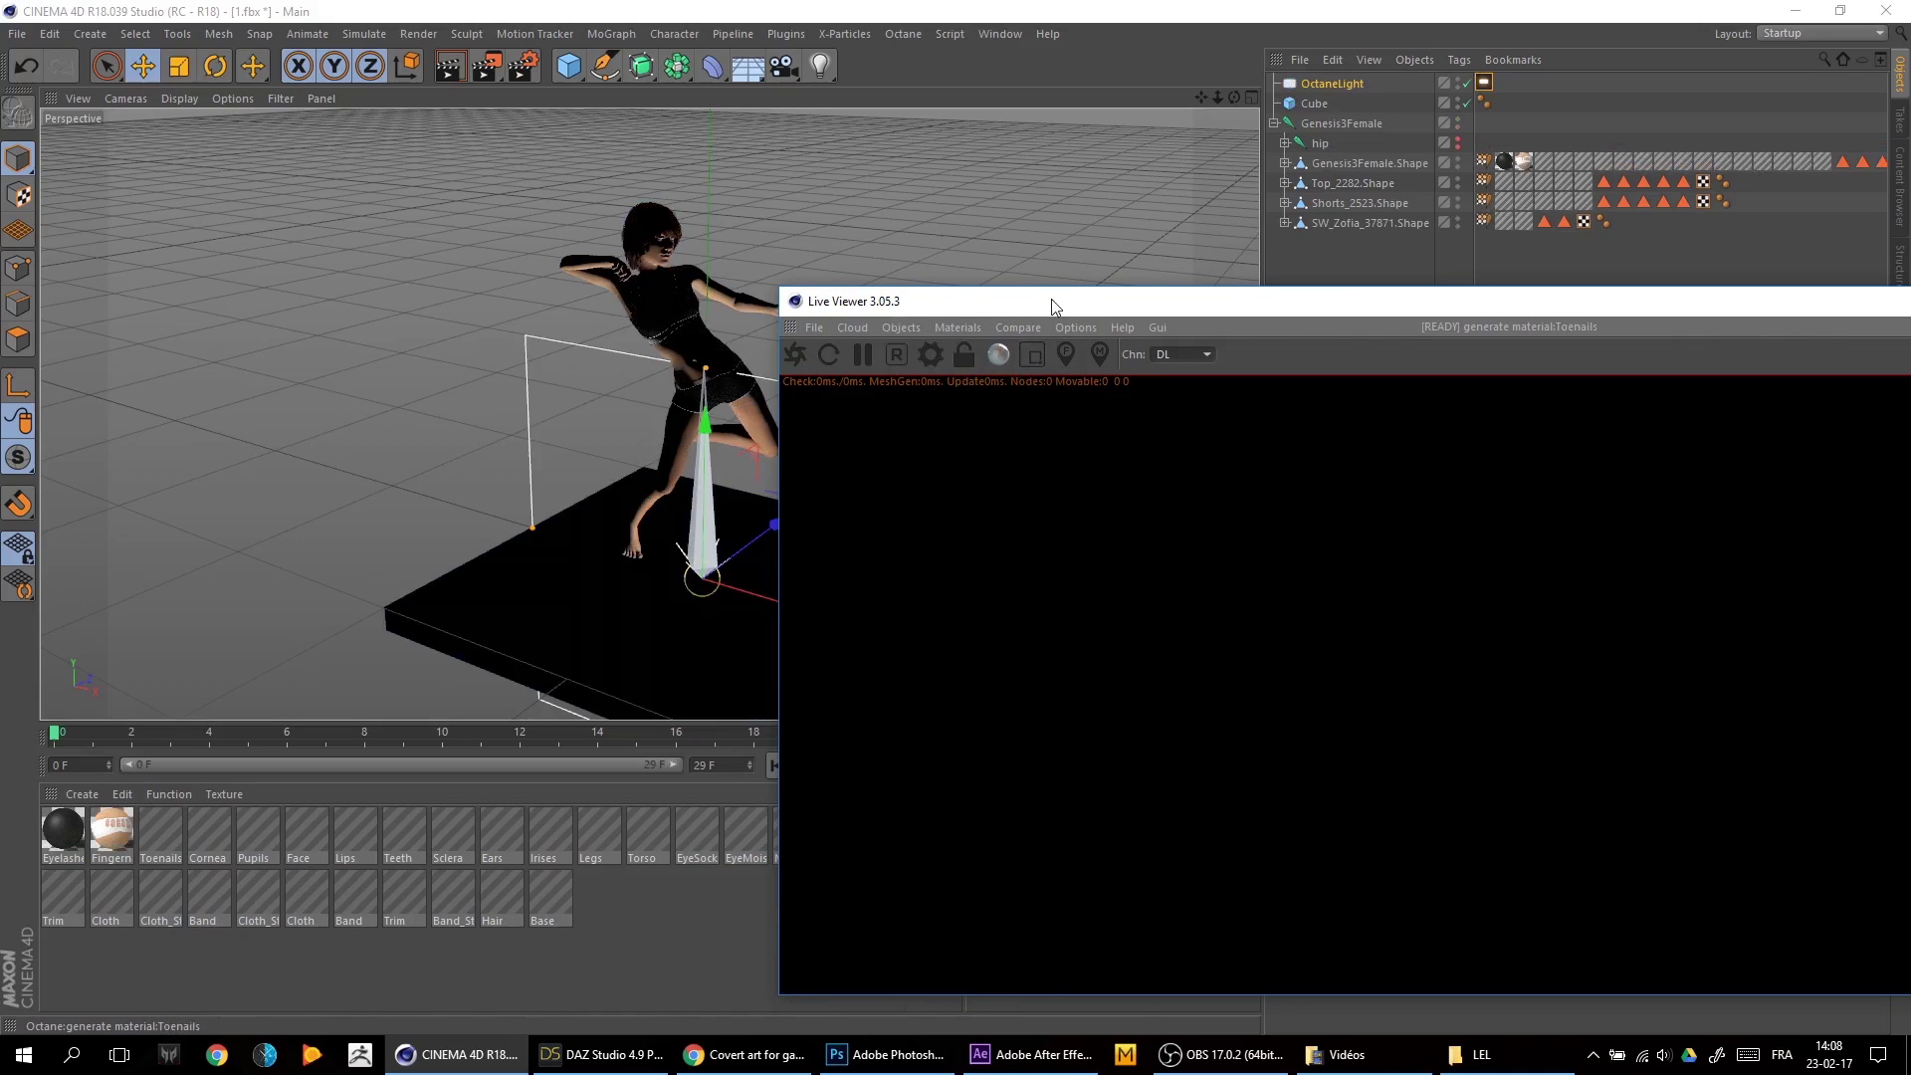
pyautogui.moveTo(1051, 307); pyautogui.dragTo(1359, 312)
pyautogui.moveTo(858, 493)
pyautogui.mouseDown()
pyautogui.moveTo(594, 537)
pyautogui.moveTo(591, 149)
pyautogui.mouseUp()
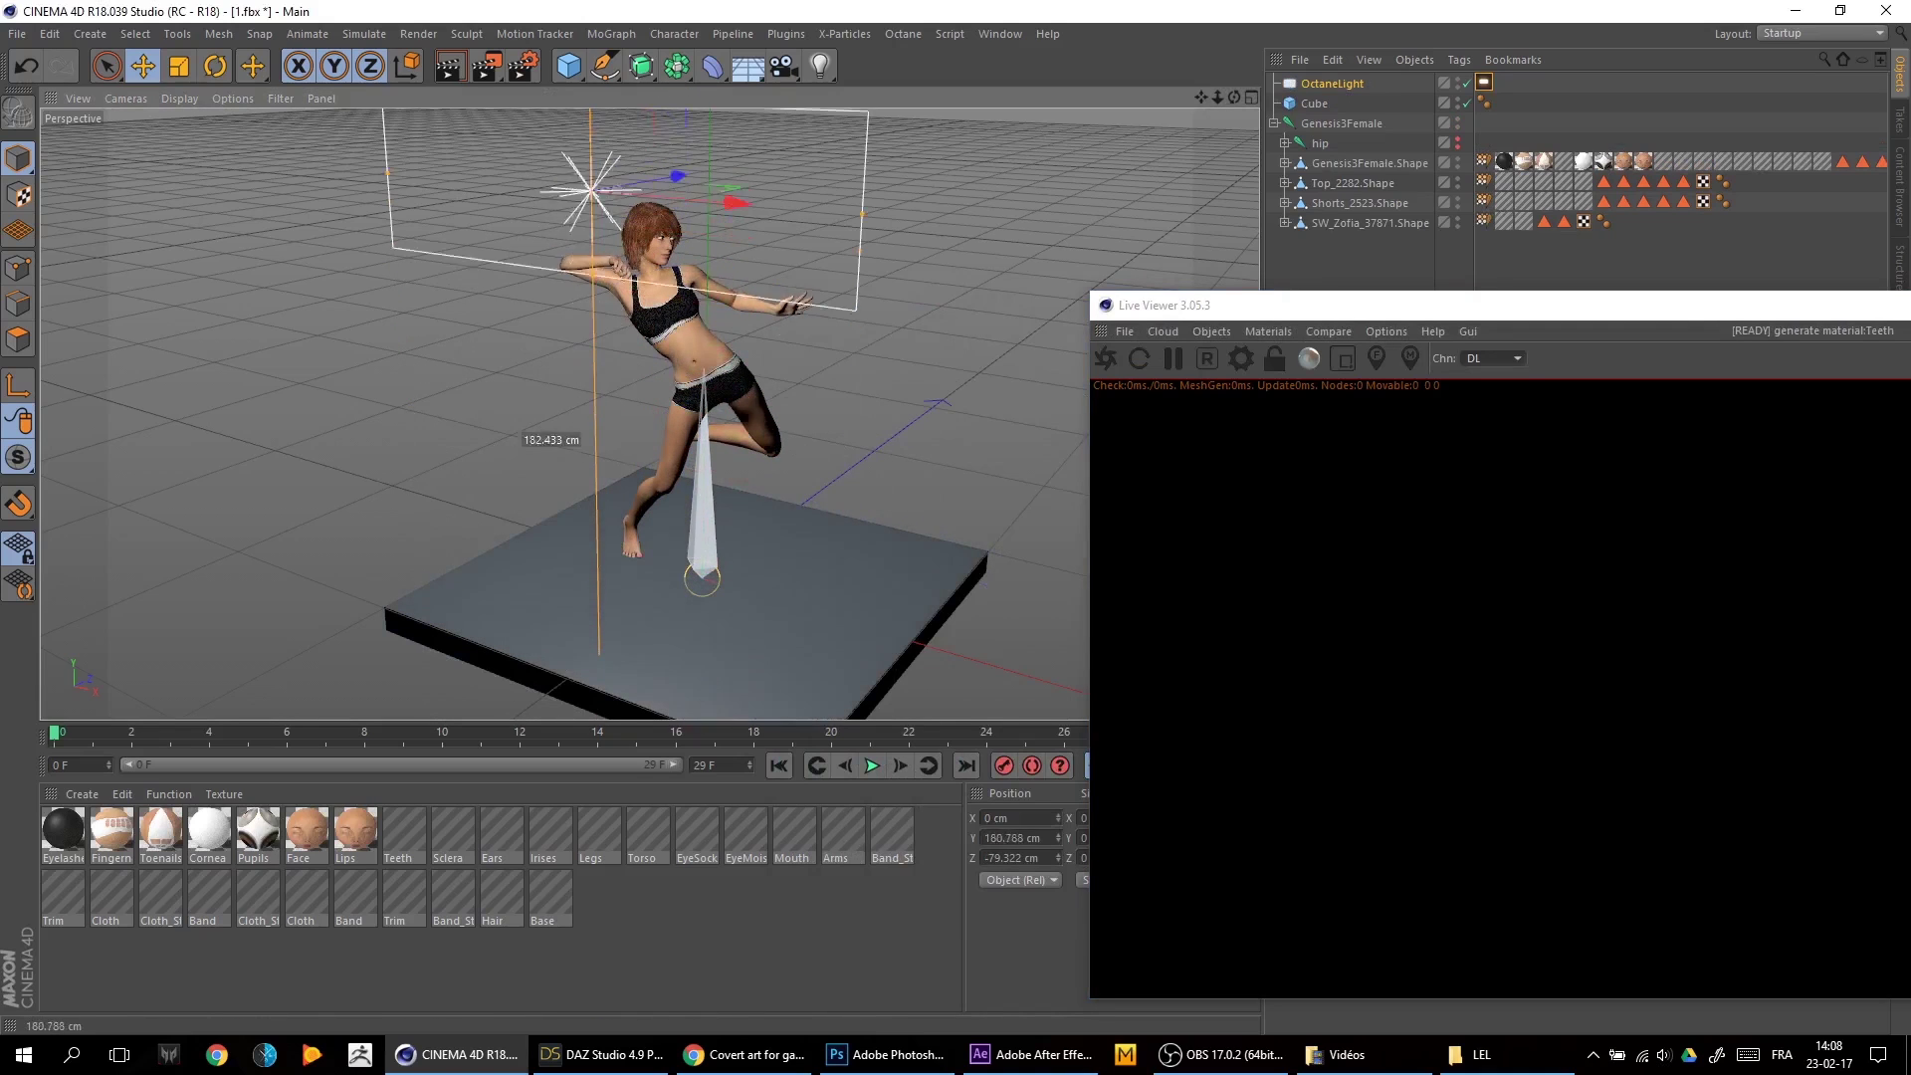
pyautogui.click(215, 64)
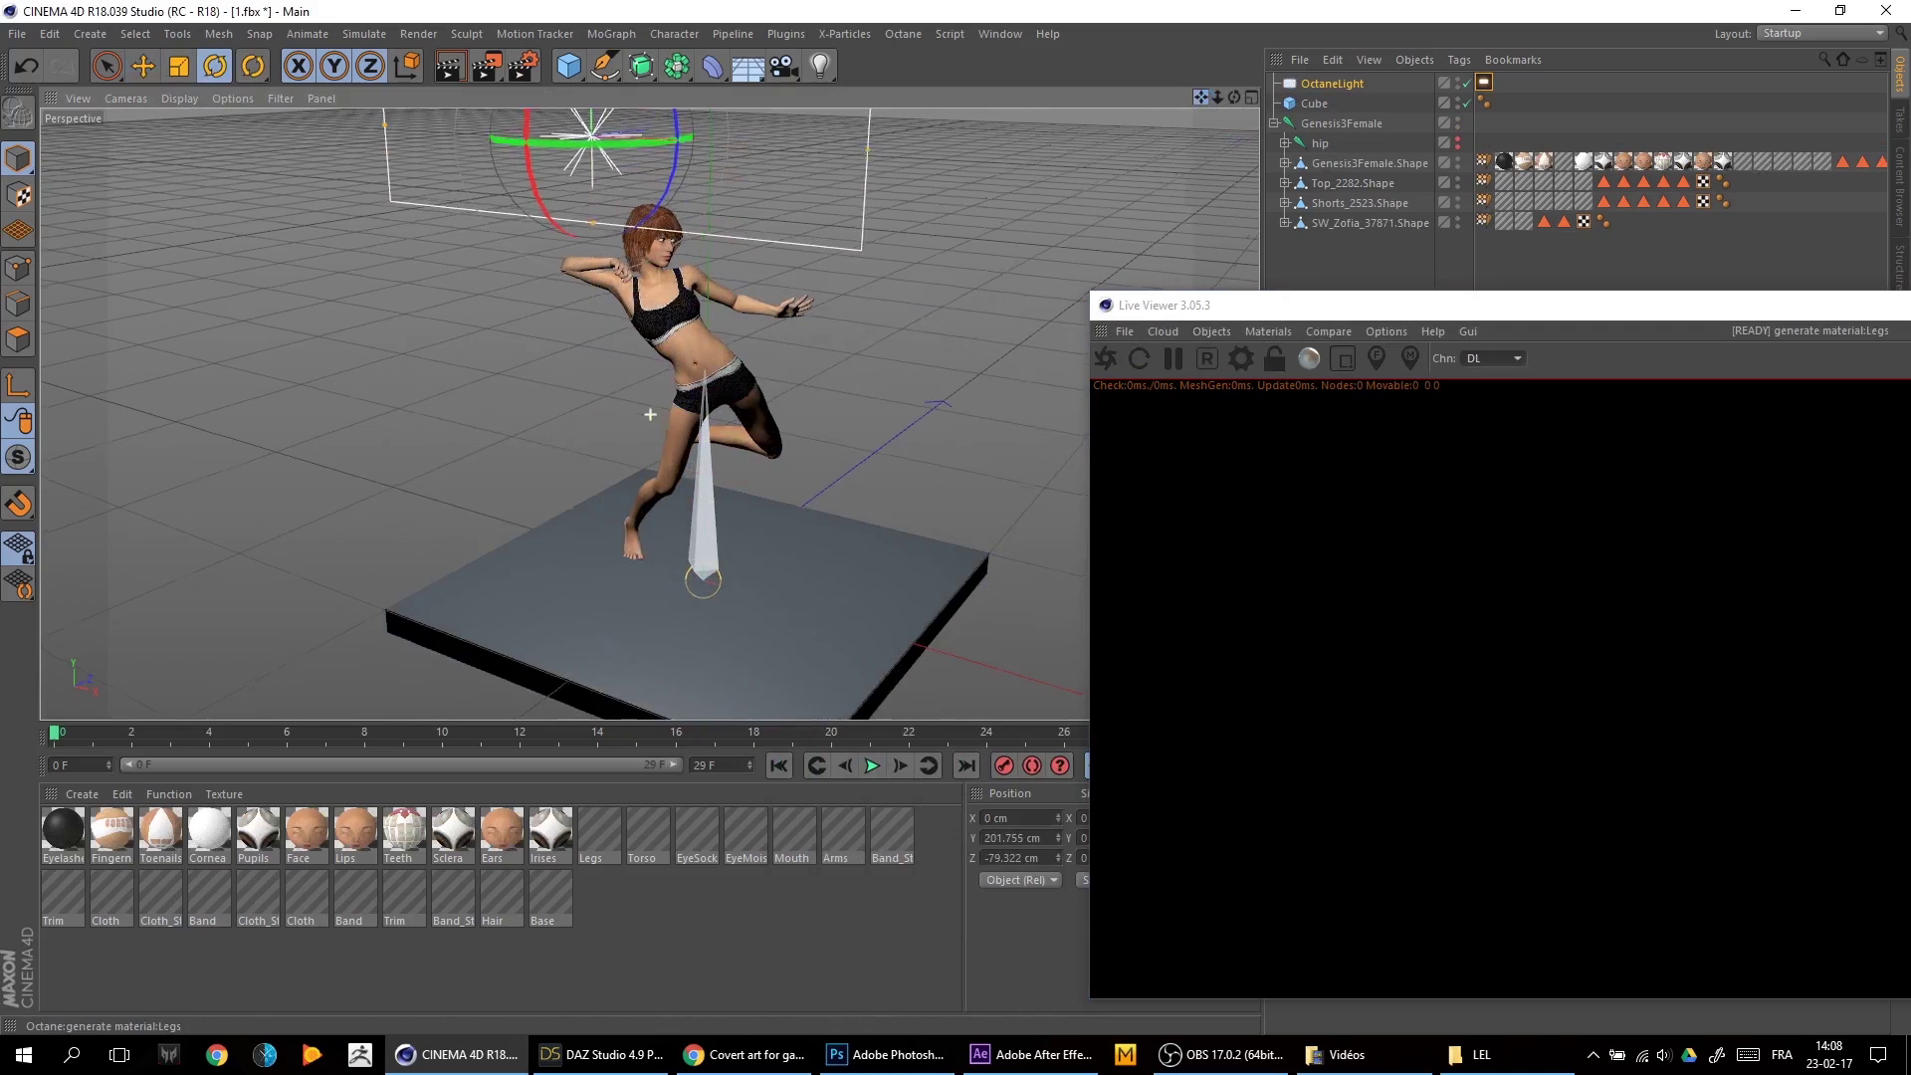
pyautogui.moveTo(1199, 98); pyautogui.dragTo(1194, 101)
pyautogui.moveTo(468, 322); pyautogui.dragTo(522, 371)
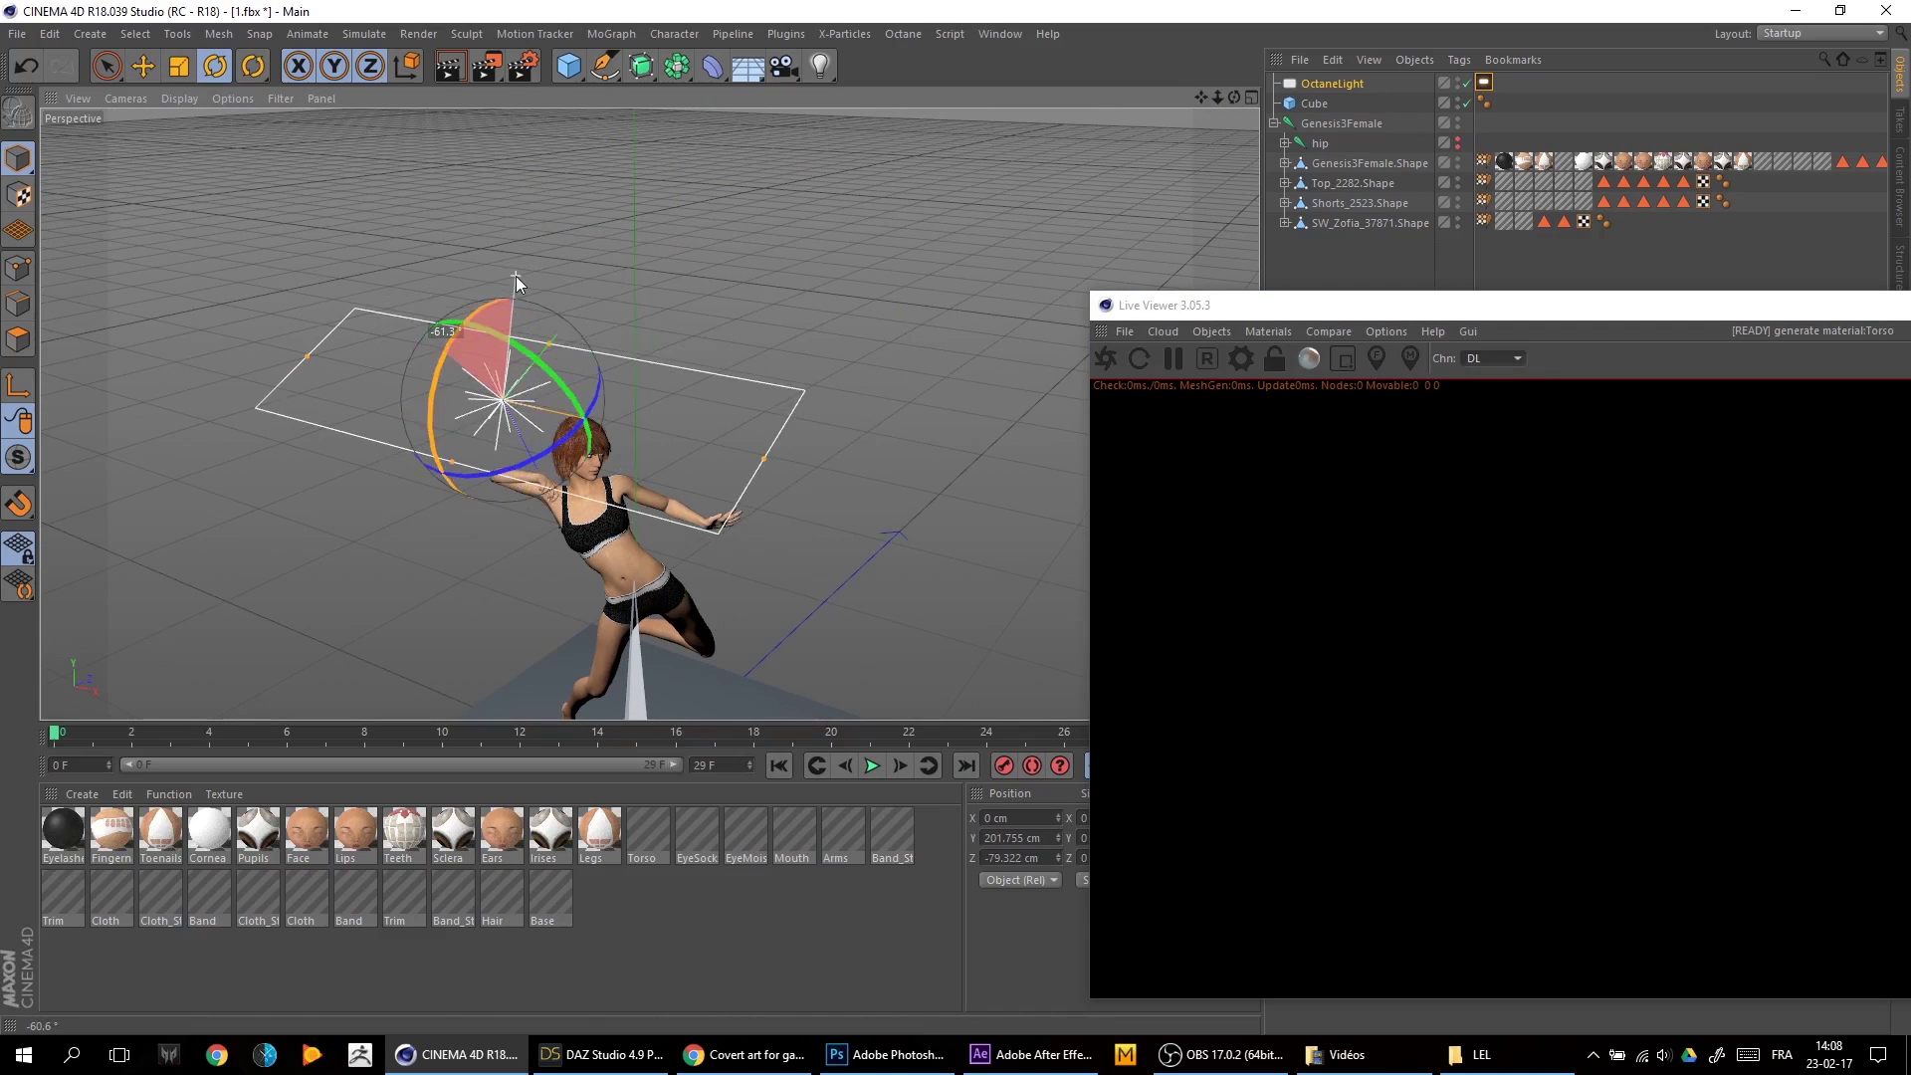
pyautogui.moveTo(765, 456)
pyautogui.mouseDown()
pyautogui.moveTo(461, 397)
pyautogui.moveTo(289, 226)
pyautogui.mouseUp()
pyautogui.press('e')
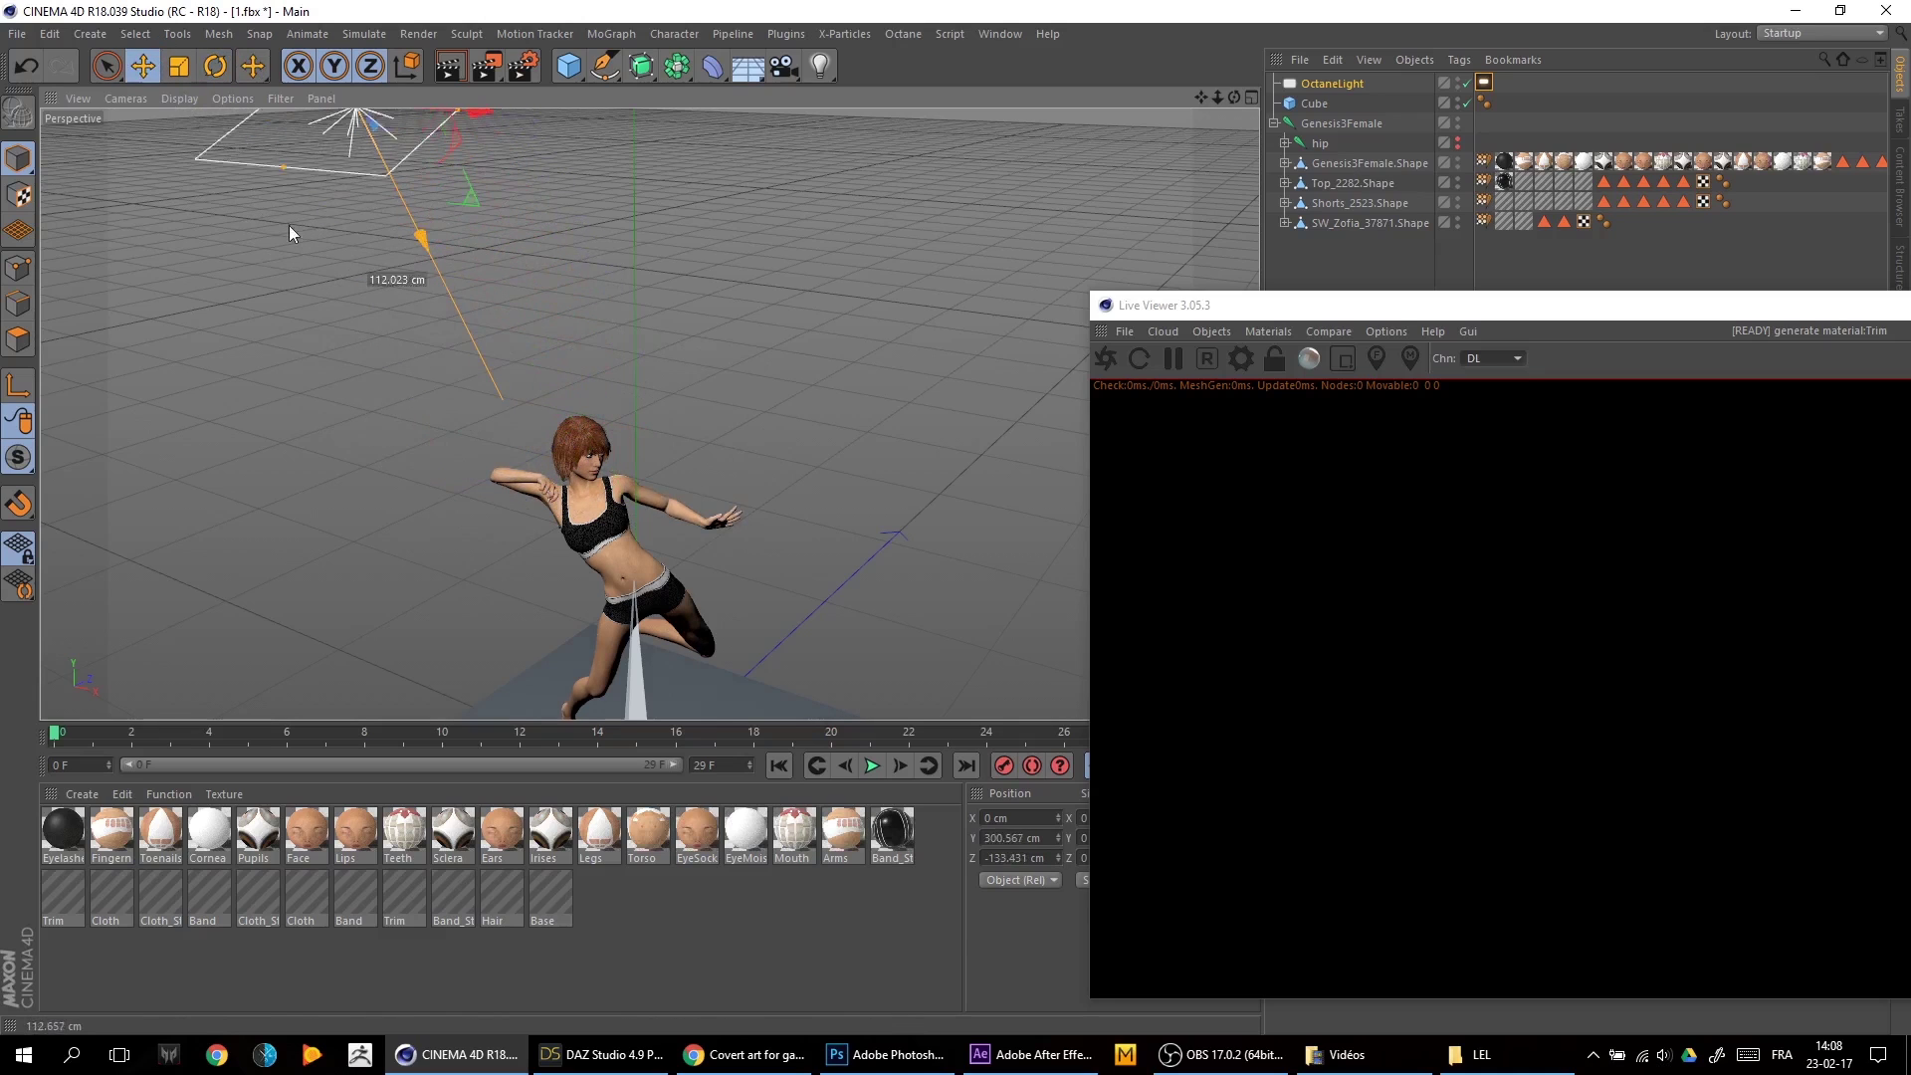
pyautogui.moveTo(1518, 308); pyautogui.dragTo(1229, 240)
pyautogui.click(816, 289)
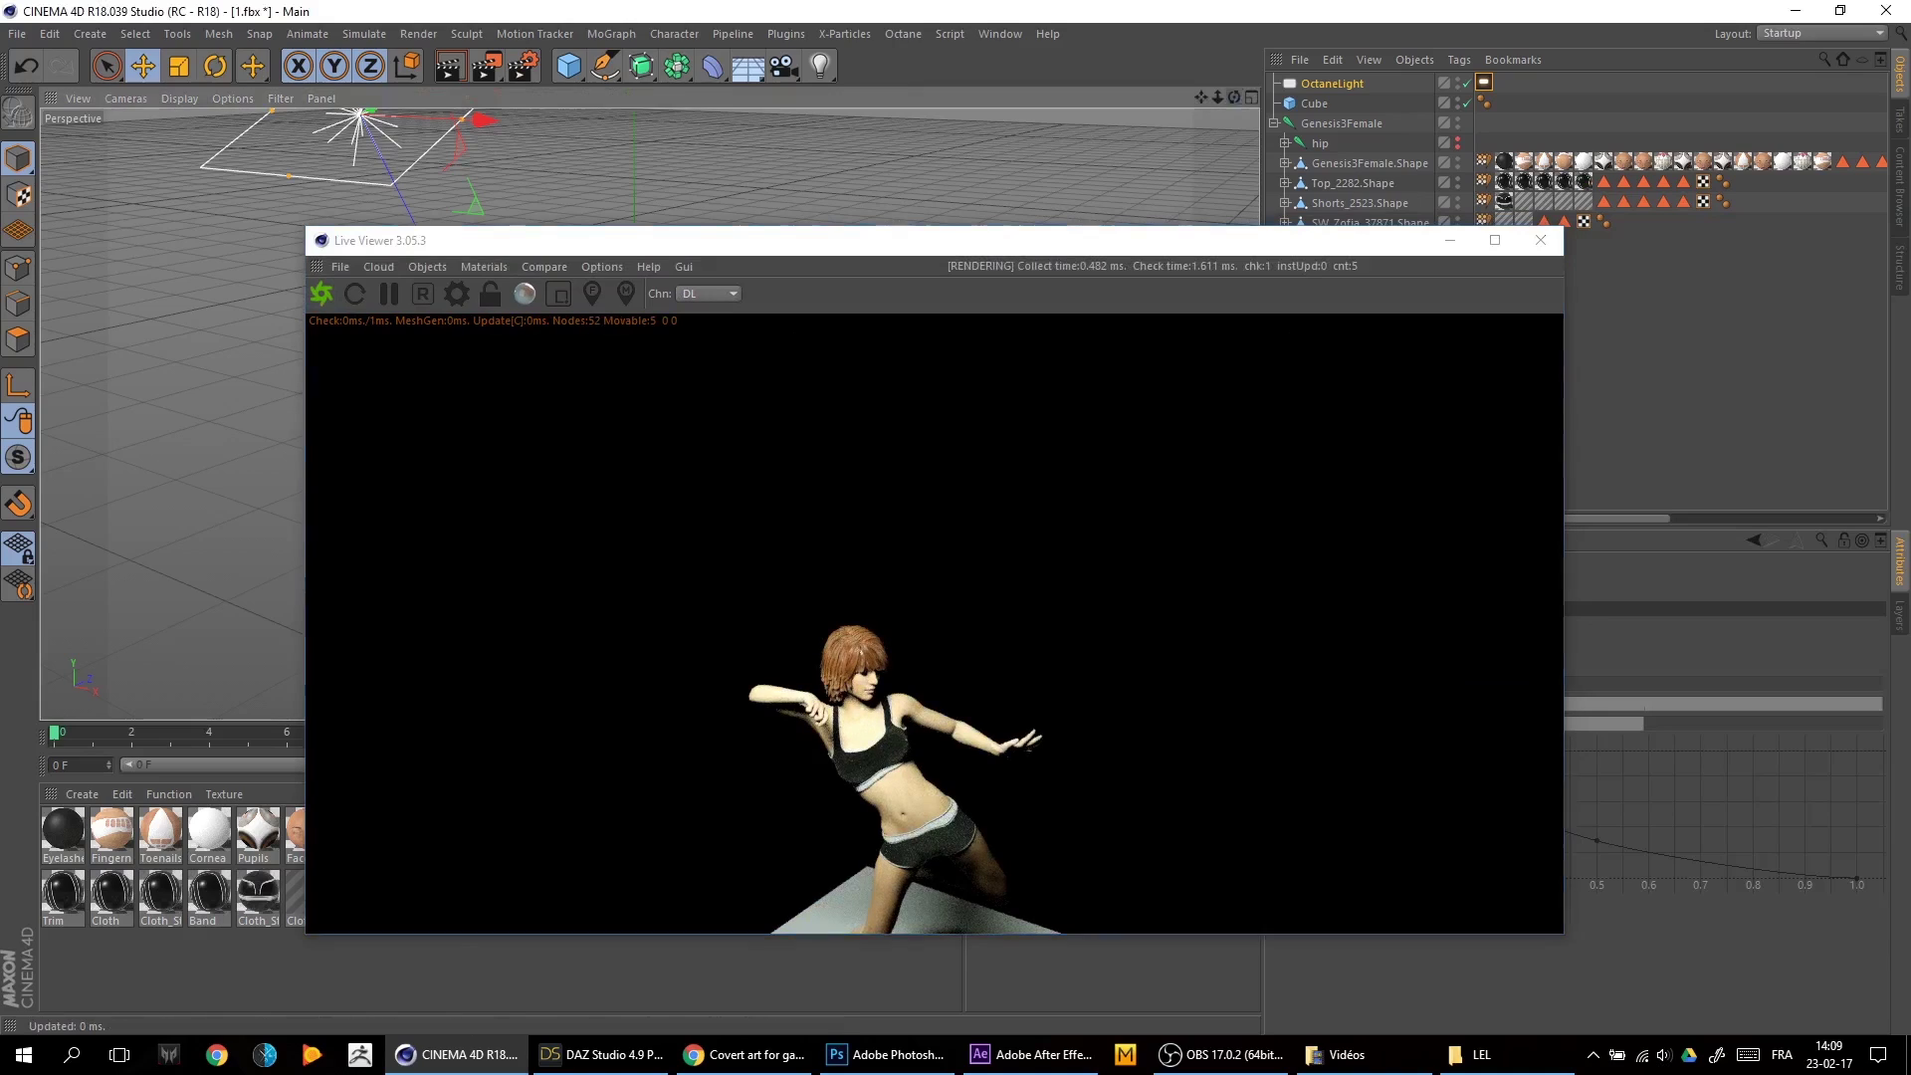
# Orbit the camera and test a region render over the legs, then head and chest
pyautogui.moveTo(1238, 96); pyautogui.dragTo(1236, 98)
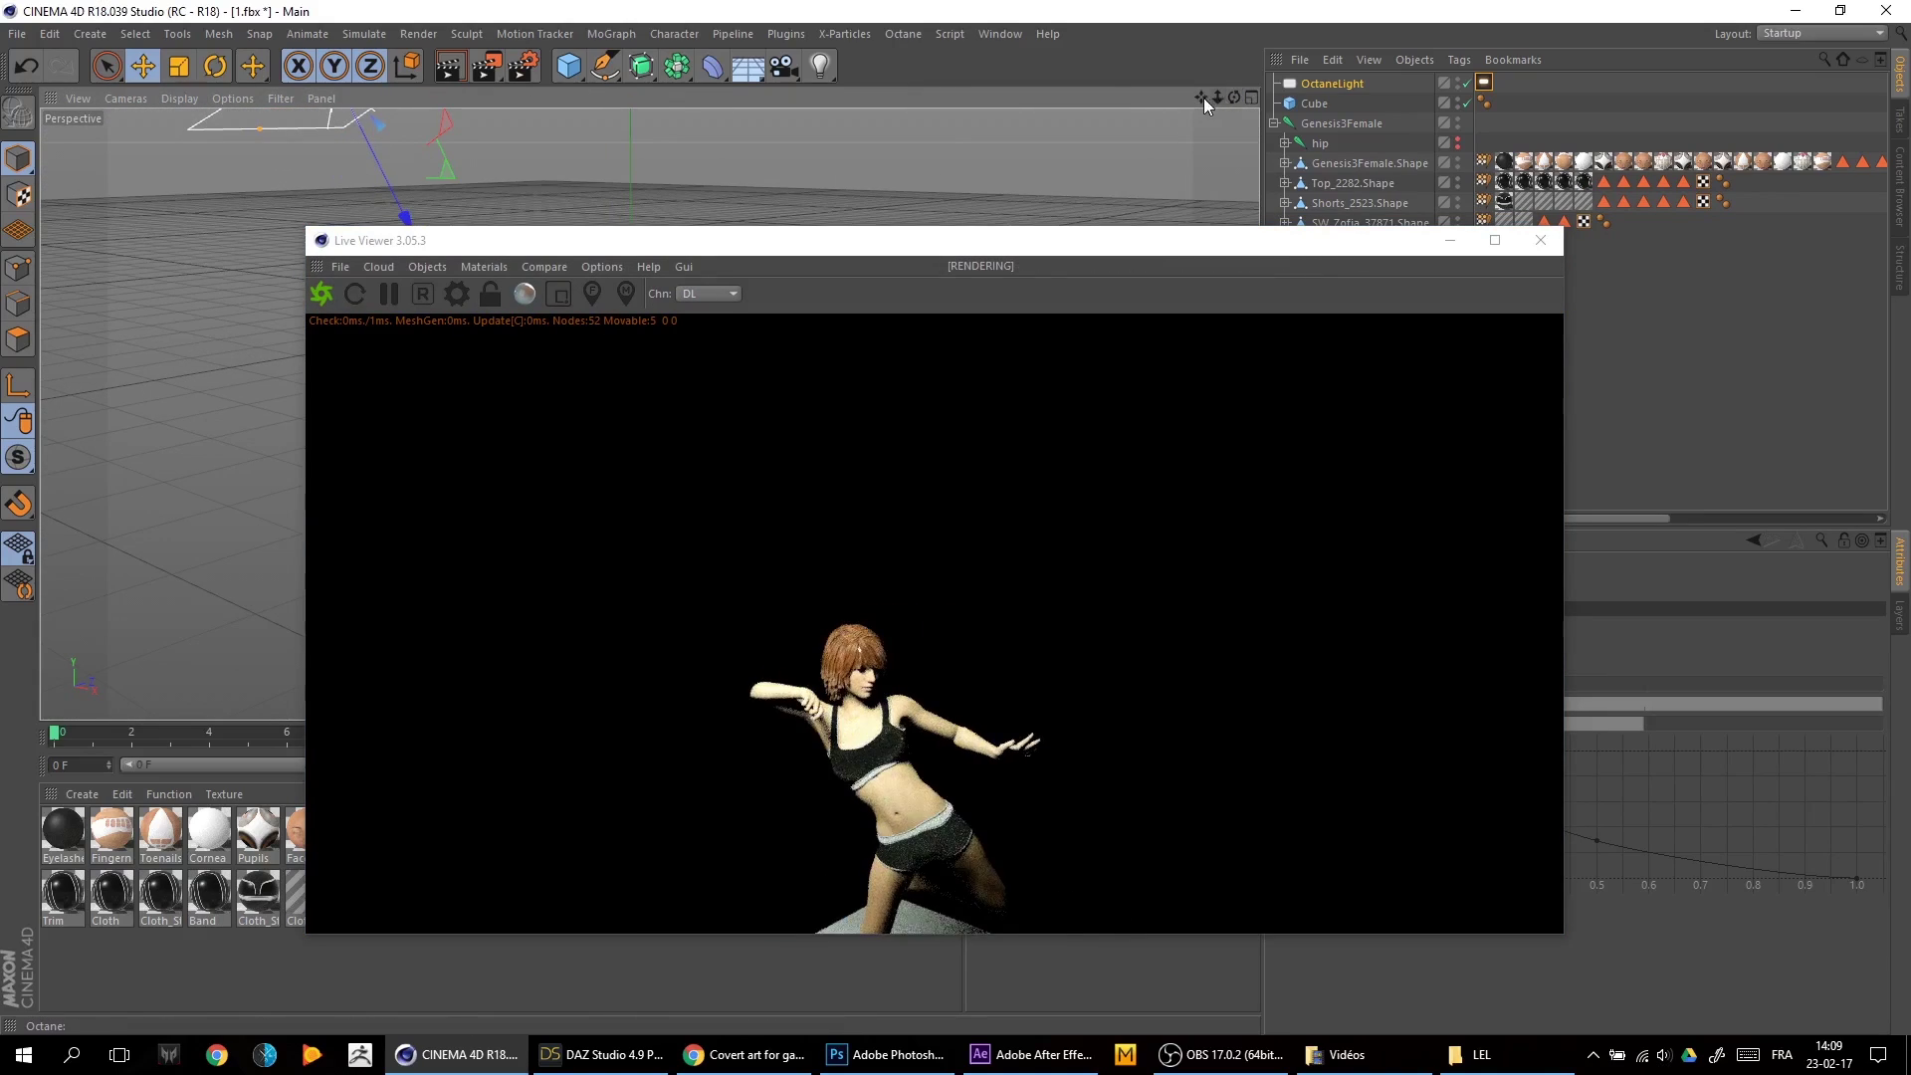
pyautogui.click(559, 293)
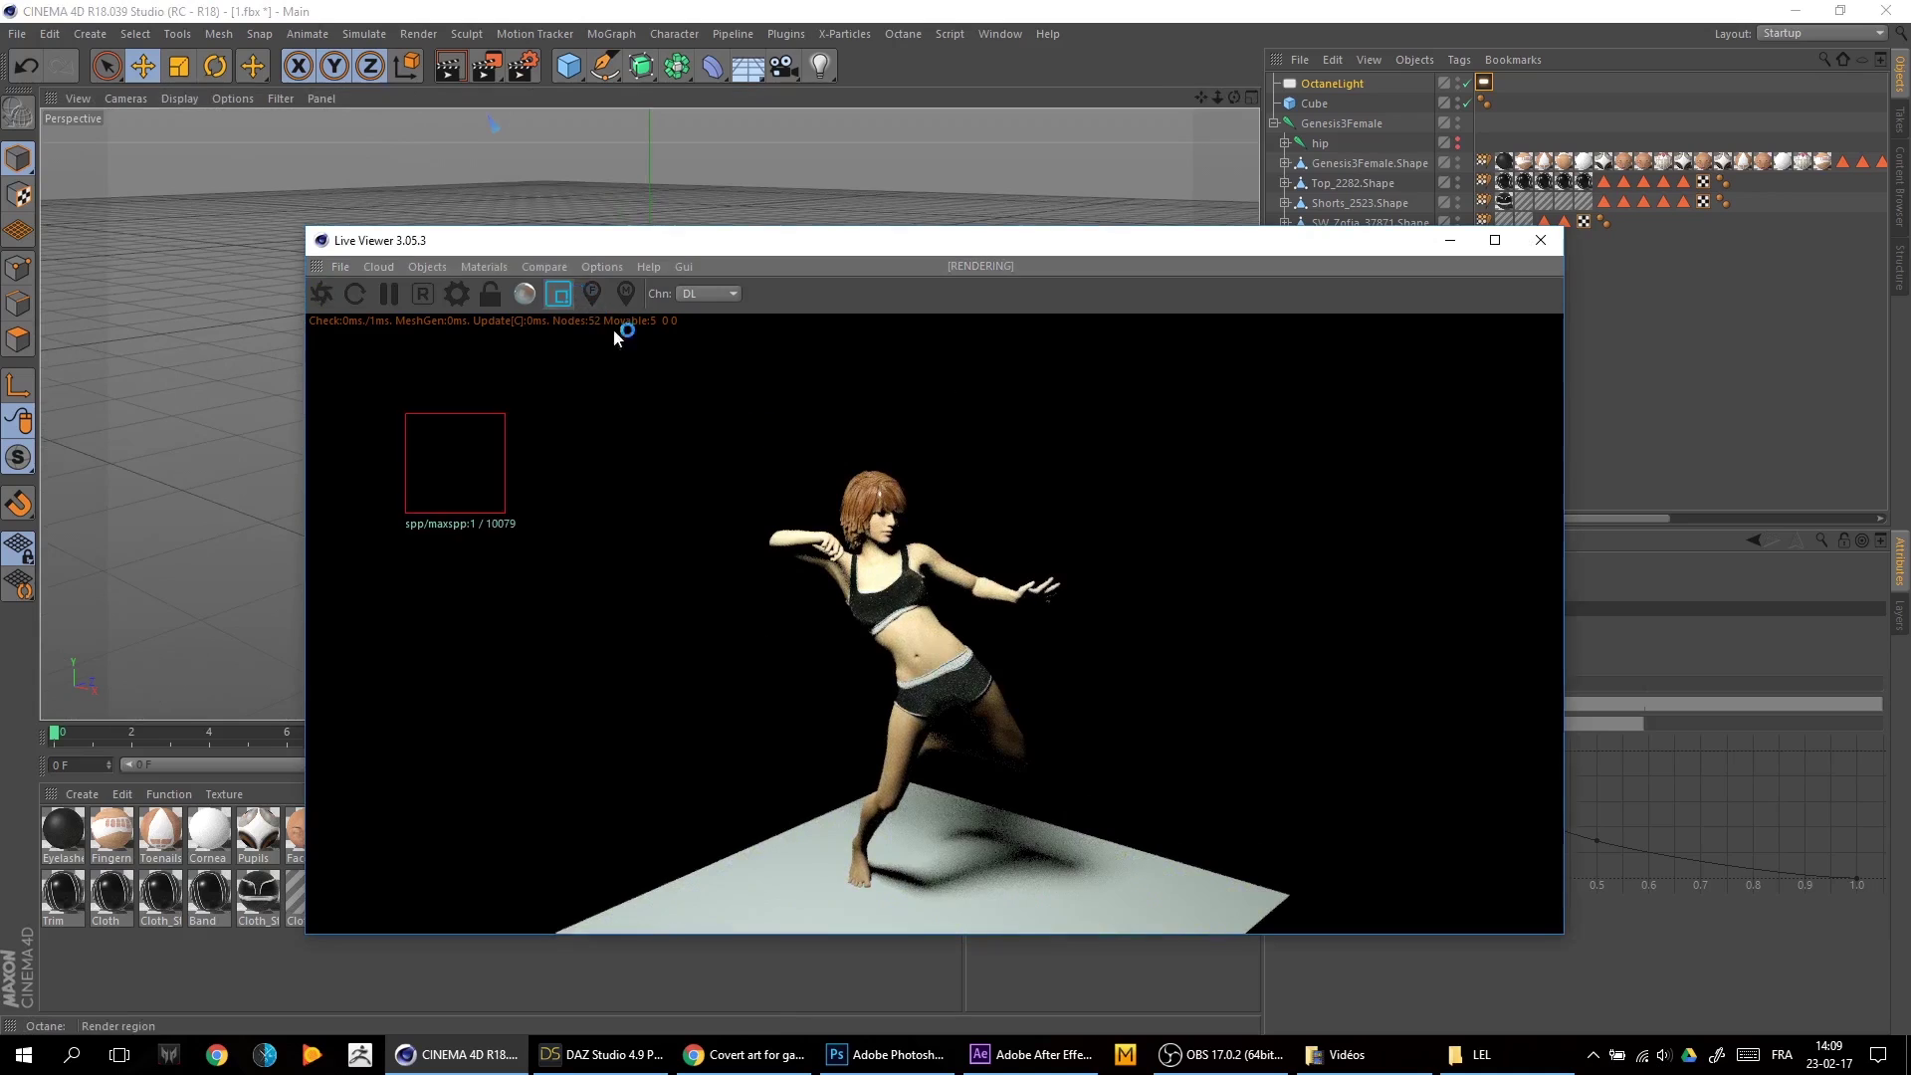
pyautogui.moveTo(1050, 565); pyautogui.dragTo(838, 810)
pyautogui.moveTo(934, 484); pyautogui.dragTo(743, 609)
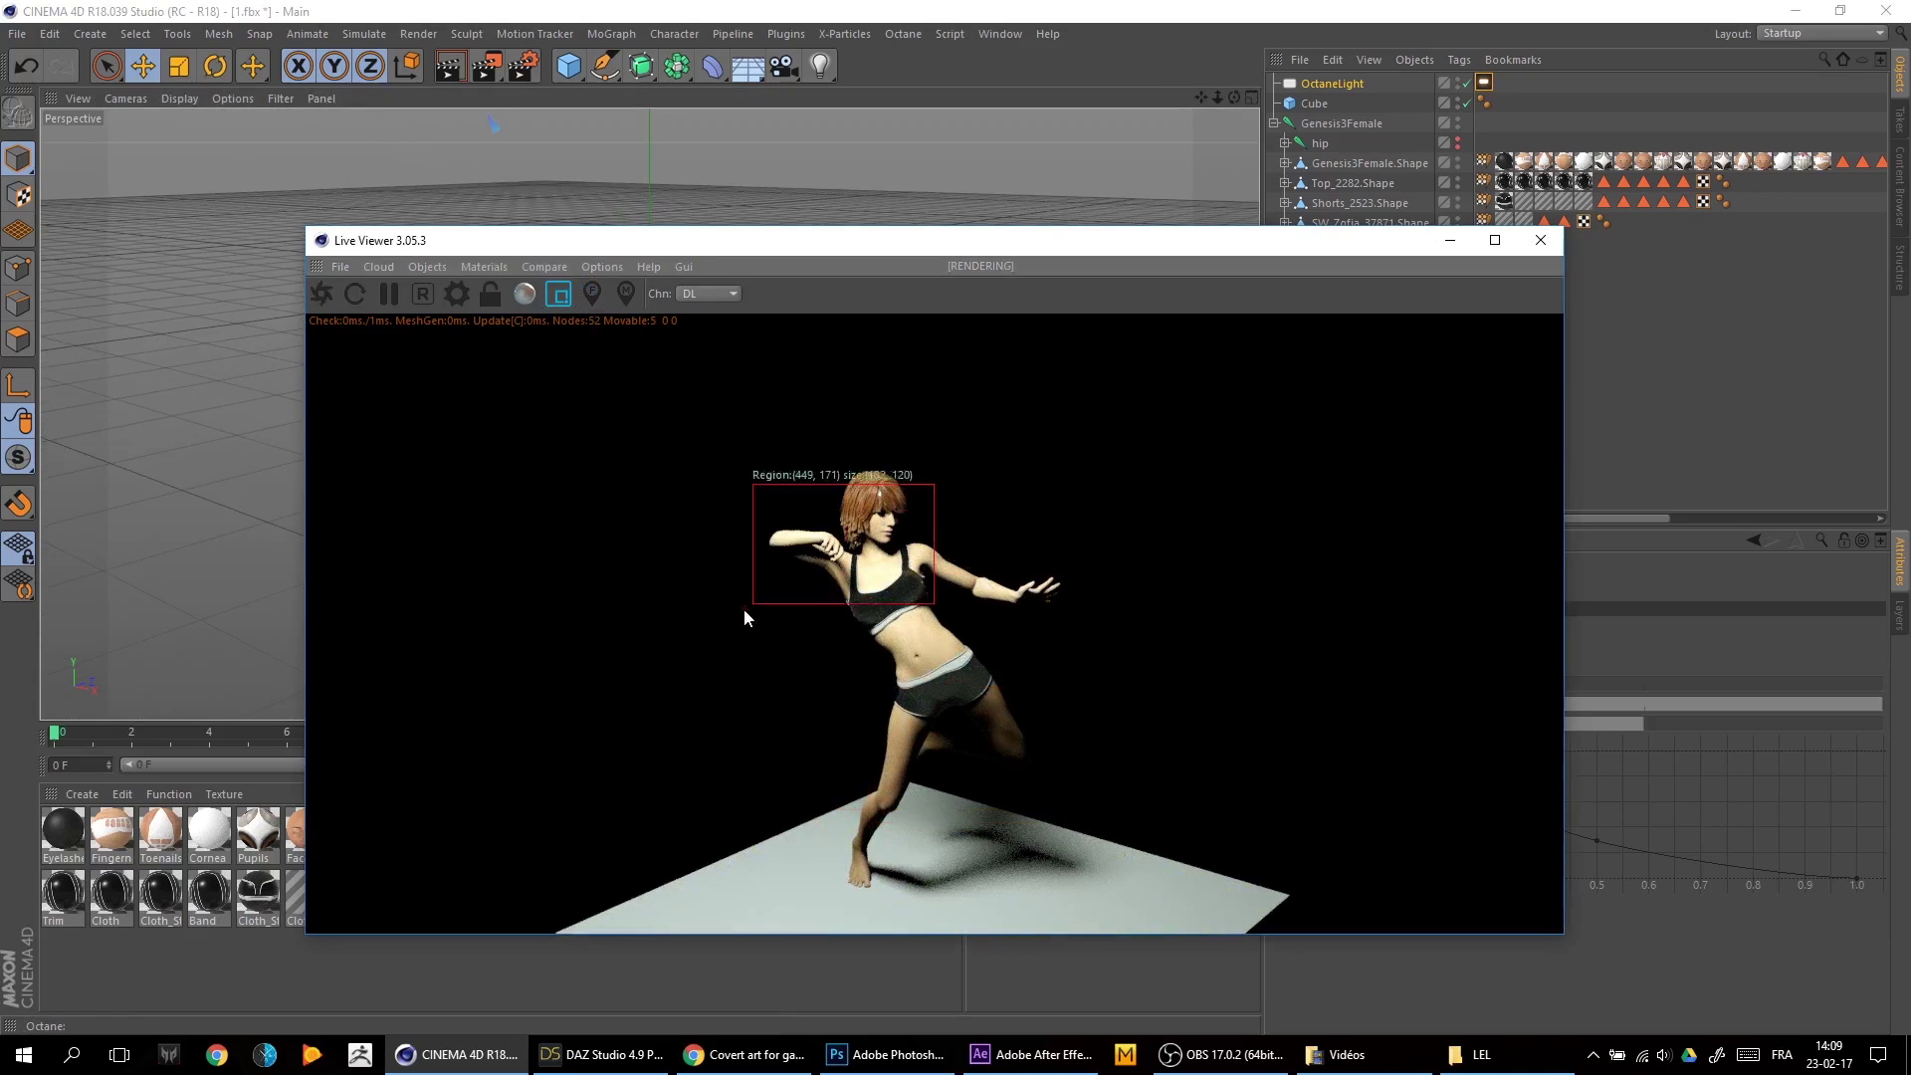
pyautogui.click(559, 293)
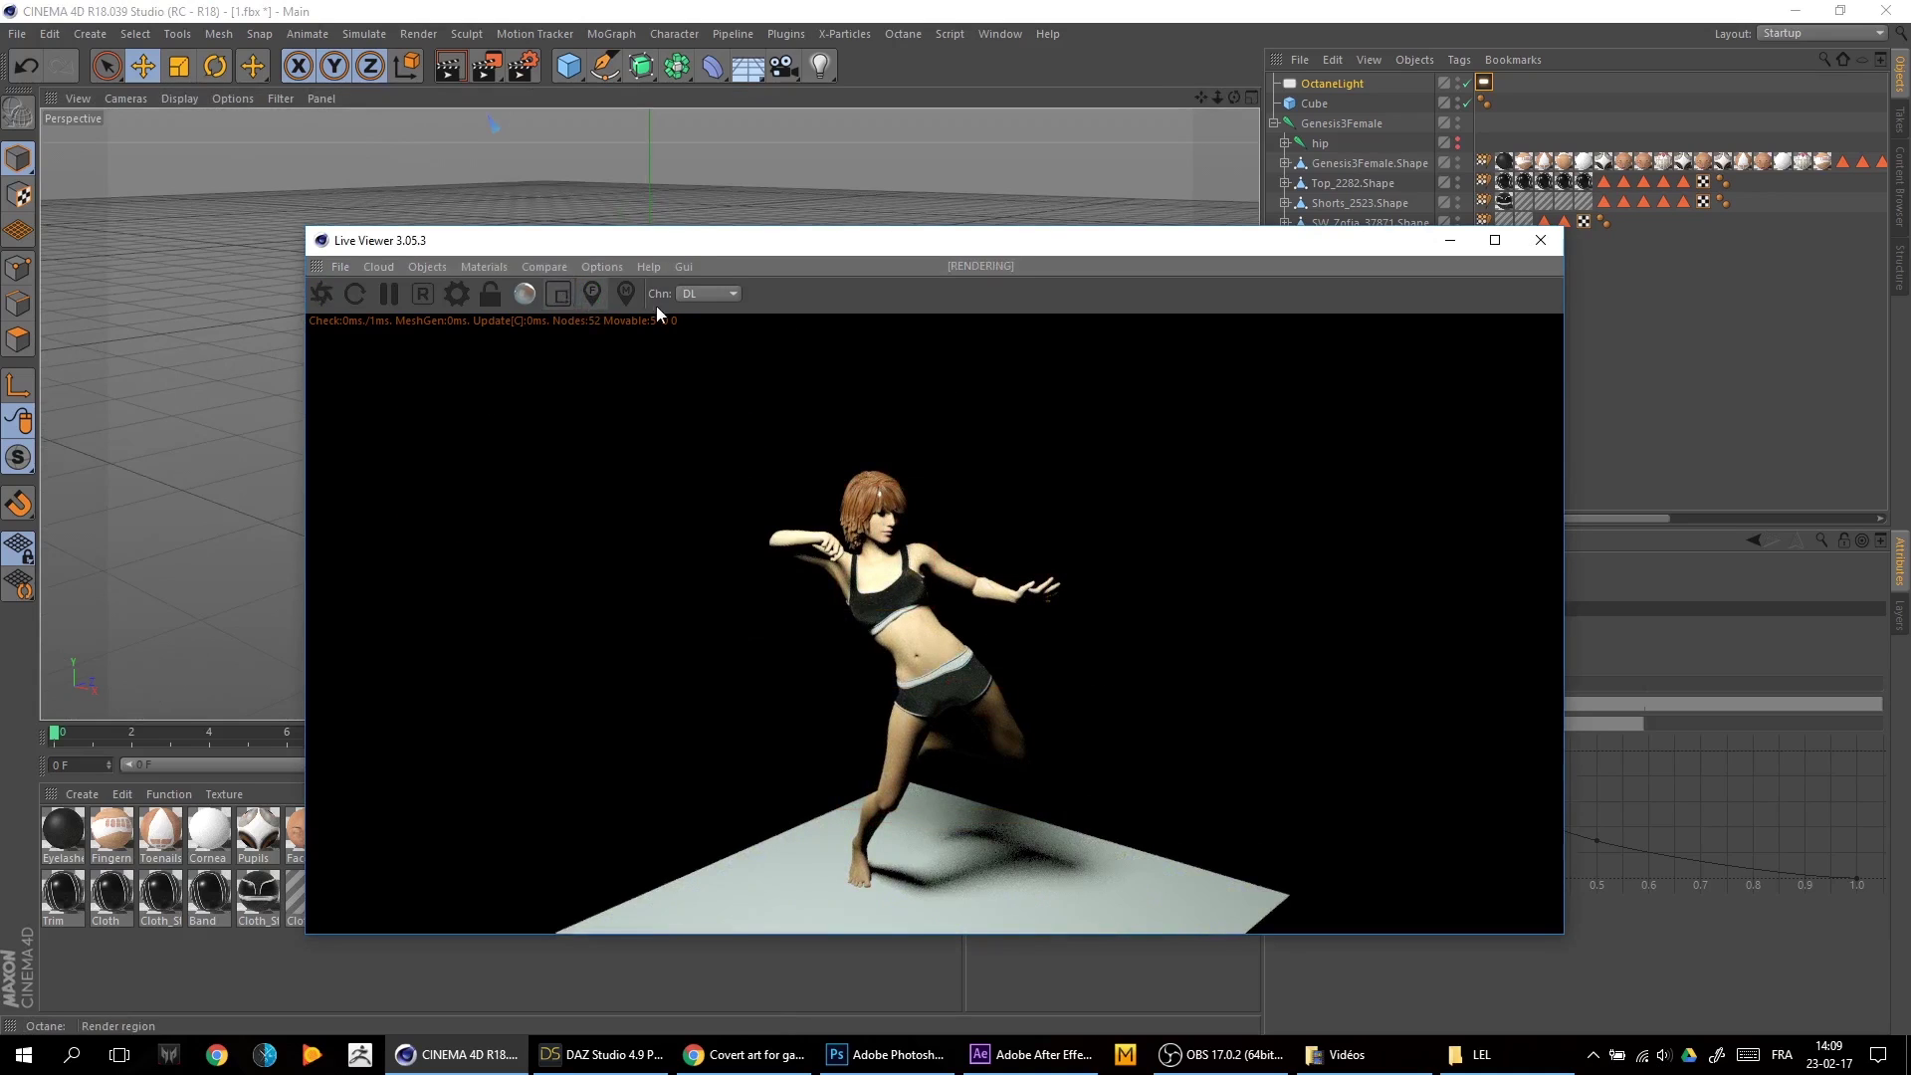
# Zoom the camera in on the figure and move the Live Viewer aside
pyautogui.moveTo(1217, 97); pyautogui.dragTo(1218, 98)
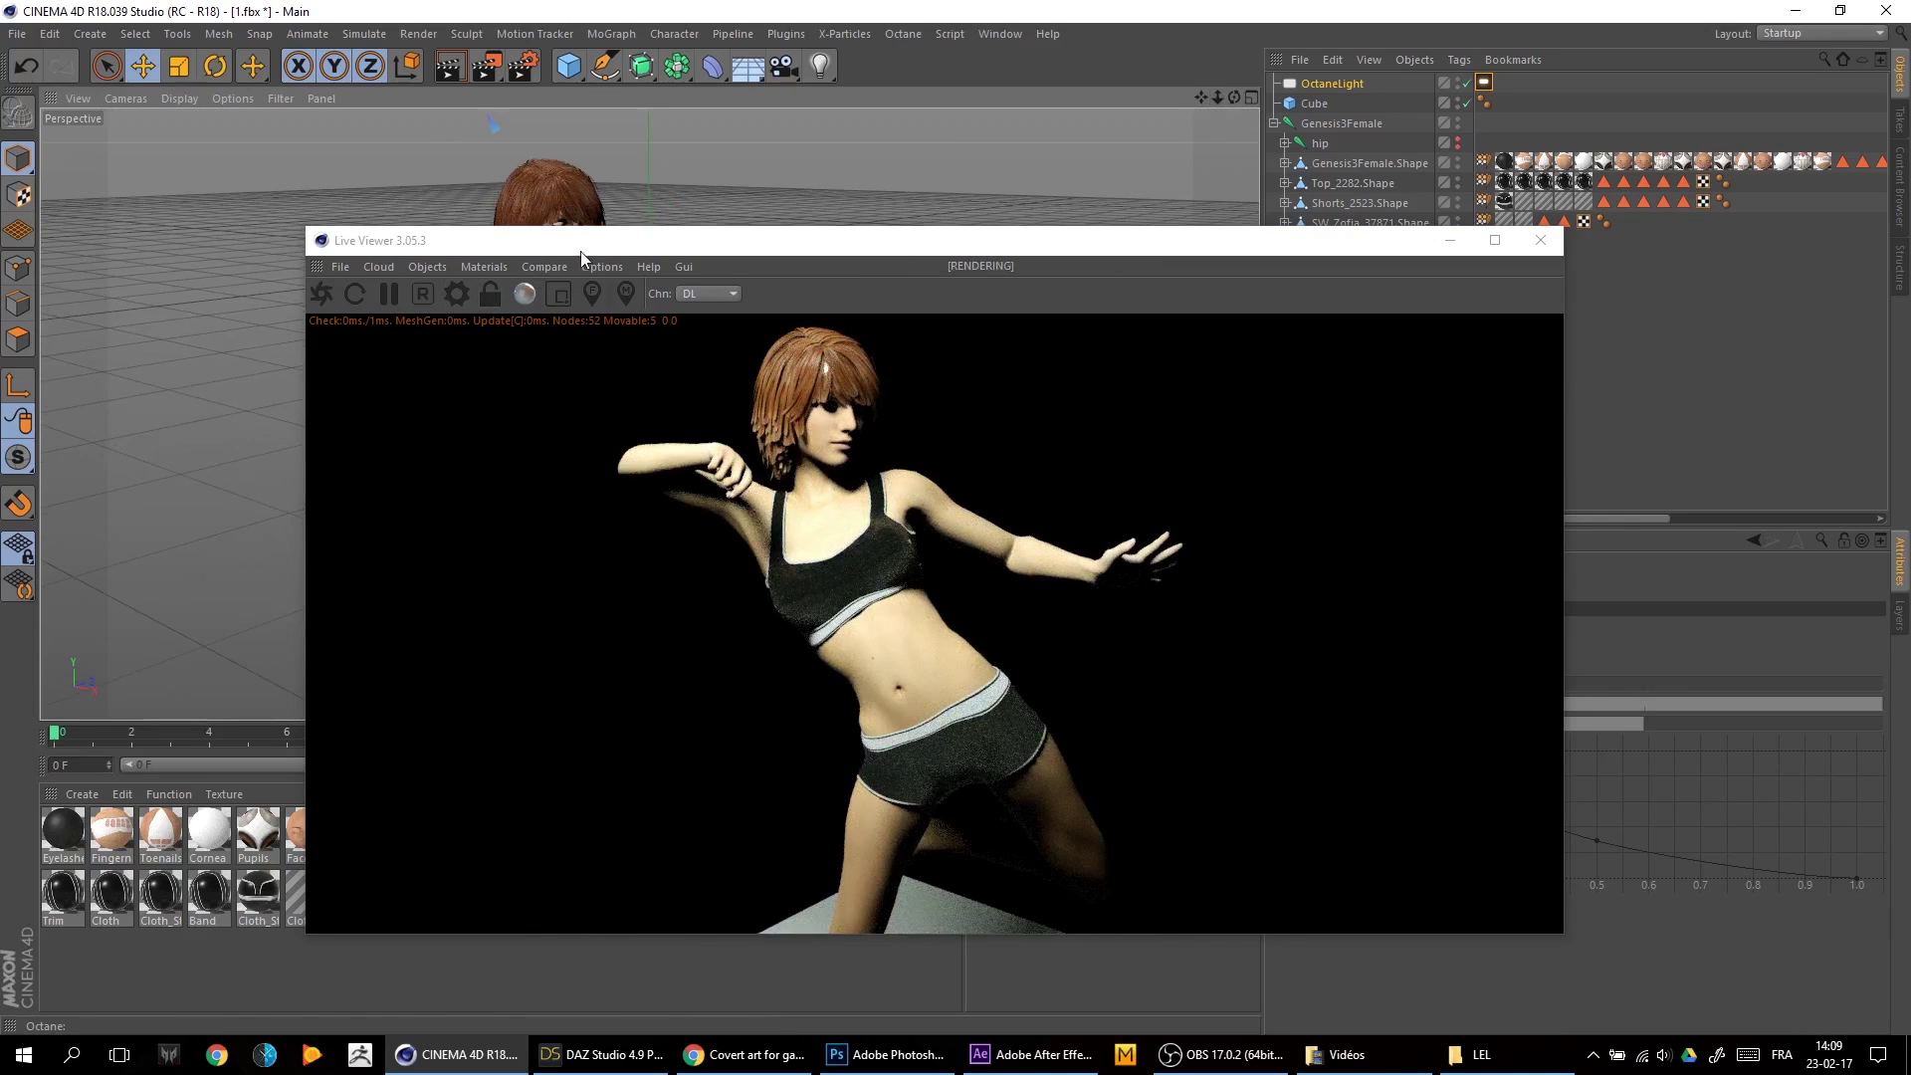
pyautogui.moveTo(587, 245); pyautogui.dragTo(1104, 304)
pyautogui.click(940, 326)
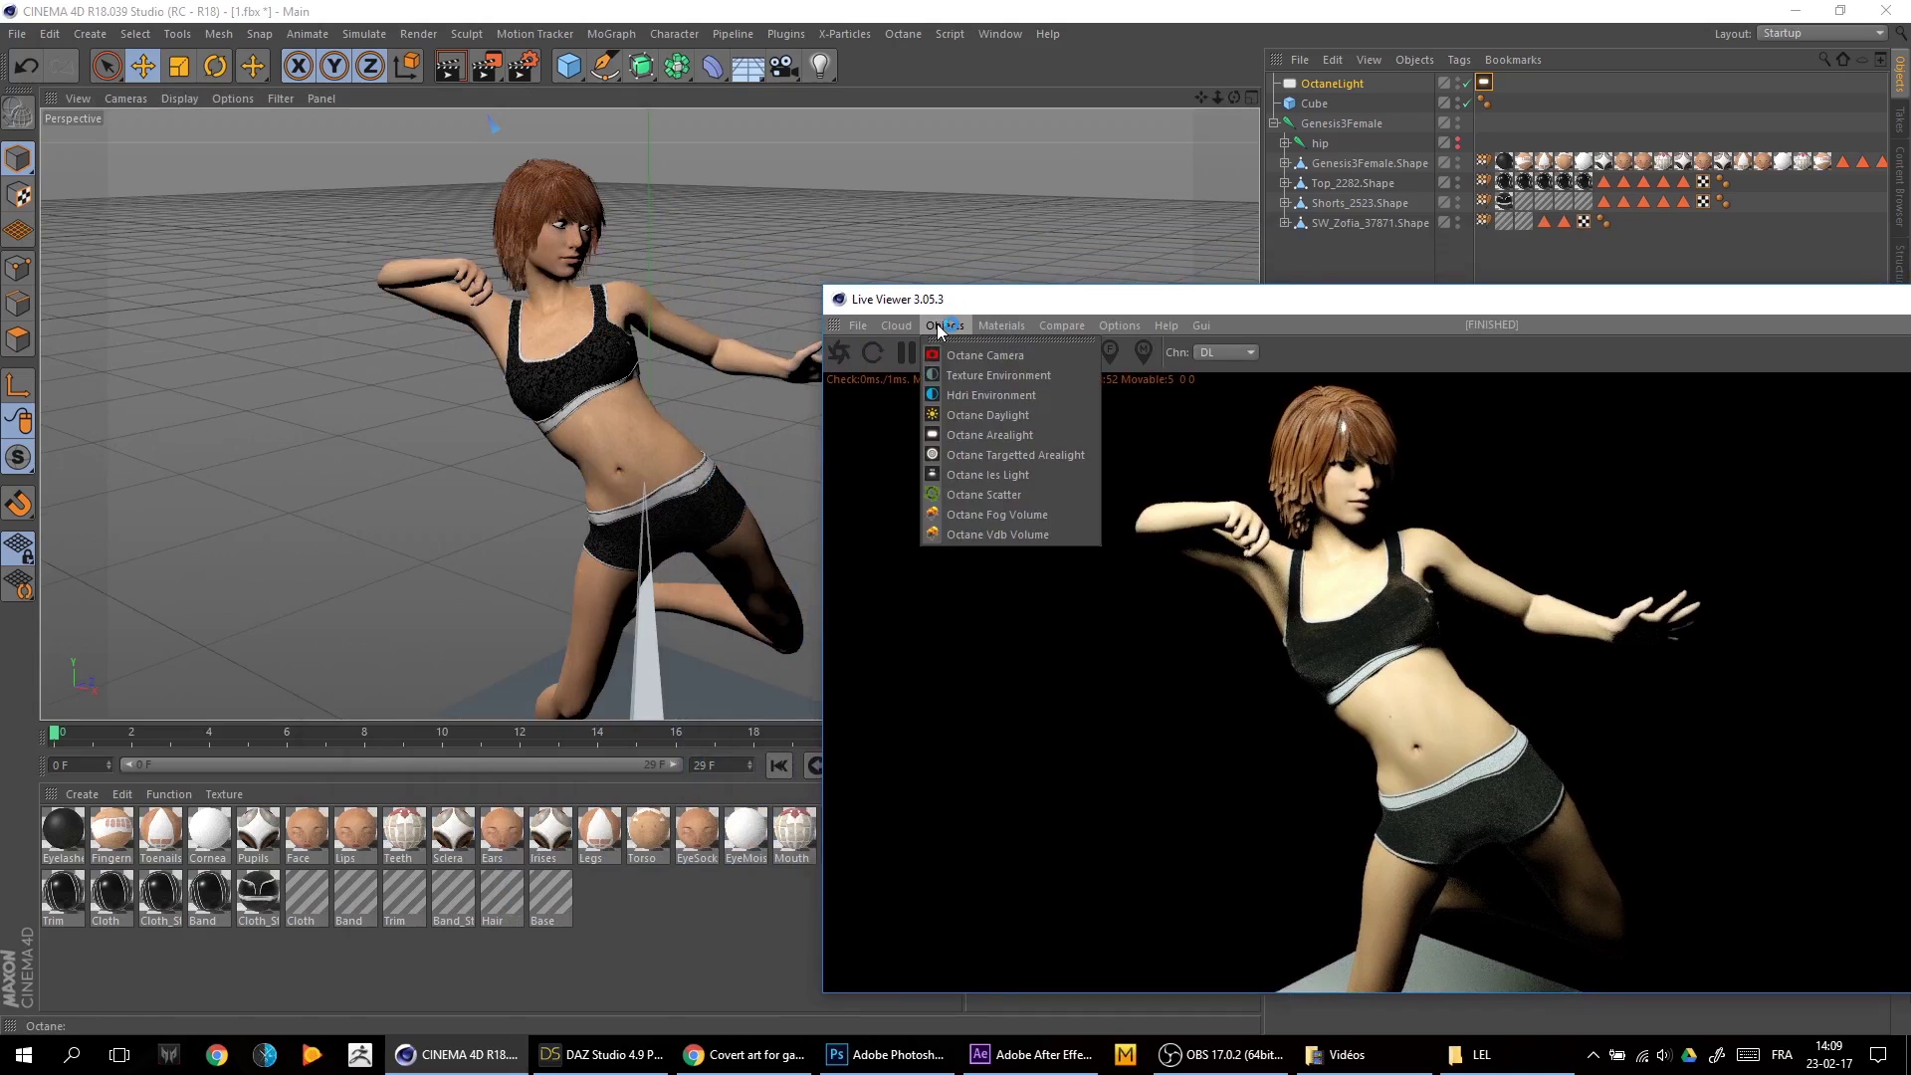
pyautogui.click(1059, 560)
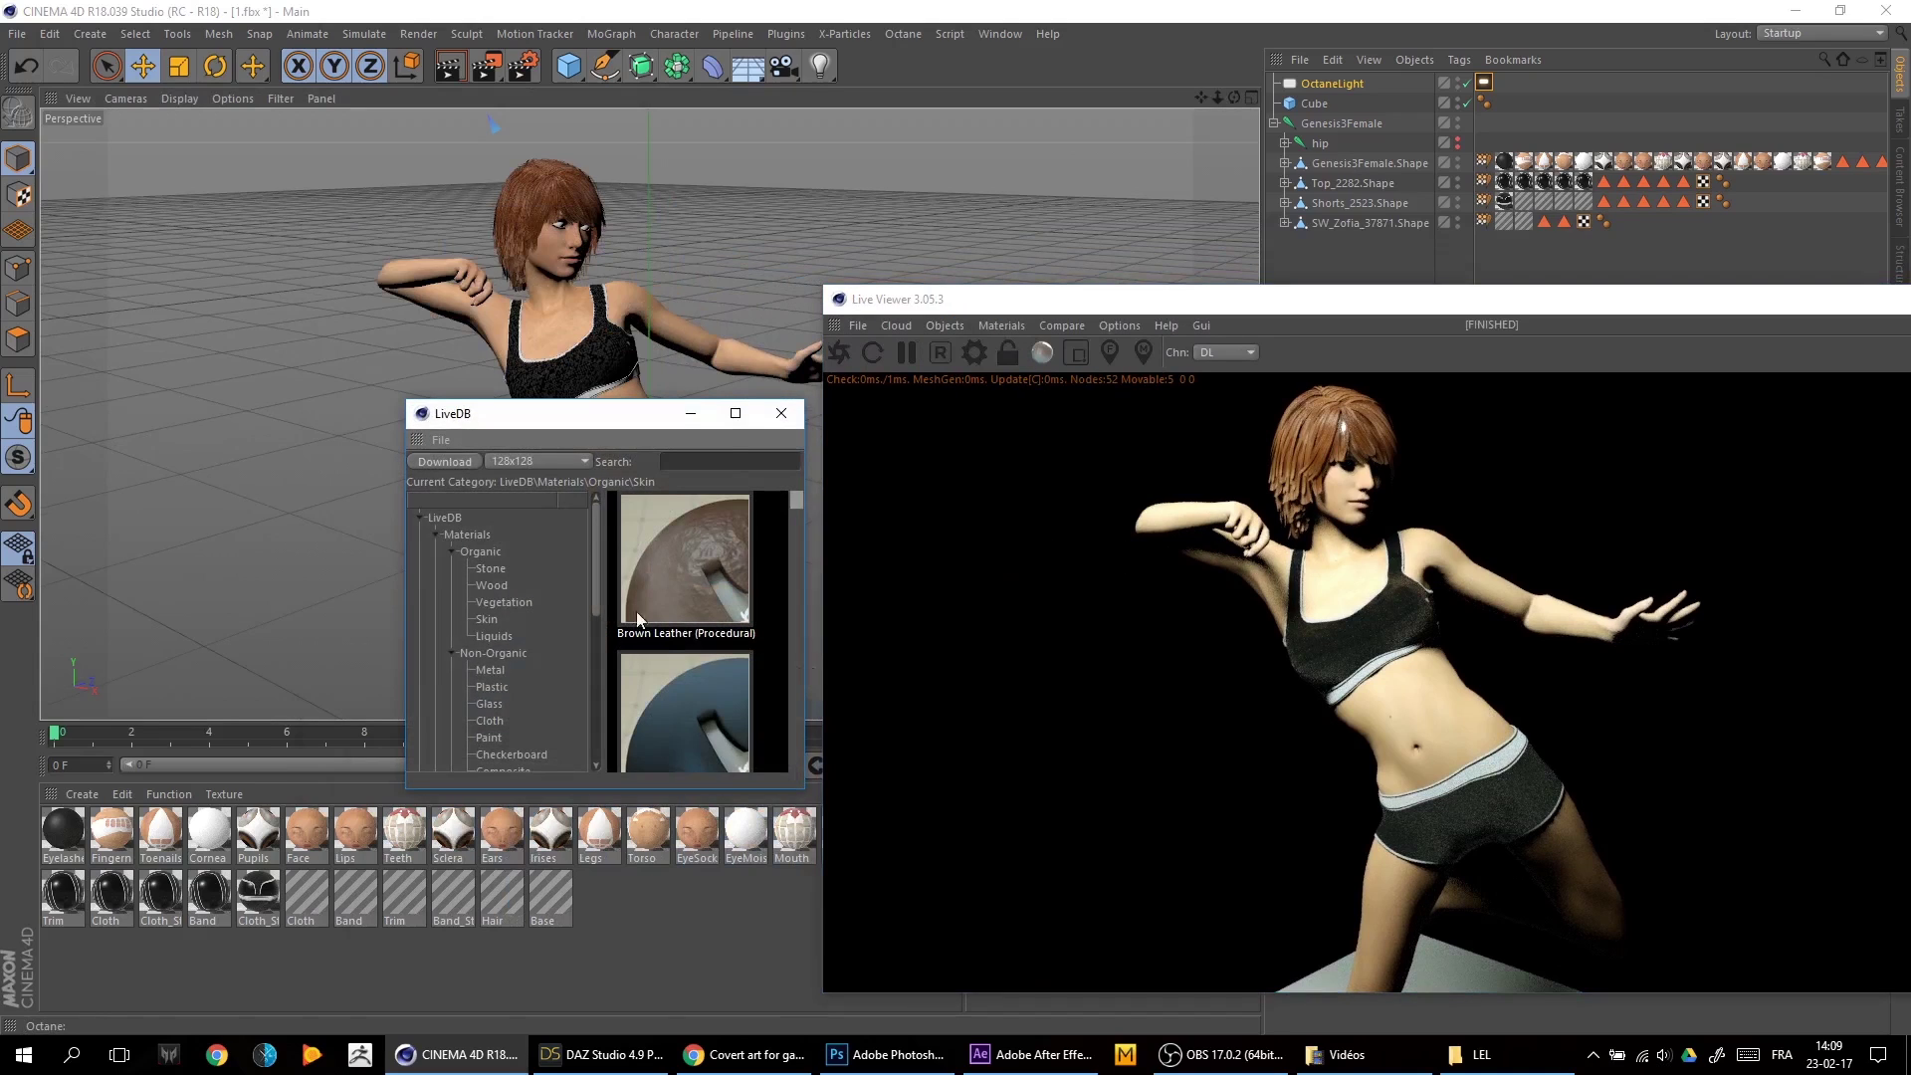
# Maximize LiveDB, select Sainsy's Skin (Daz) under Organic > Skin, and download it
pyautogui.click(736, 414)
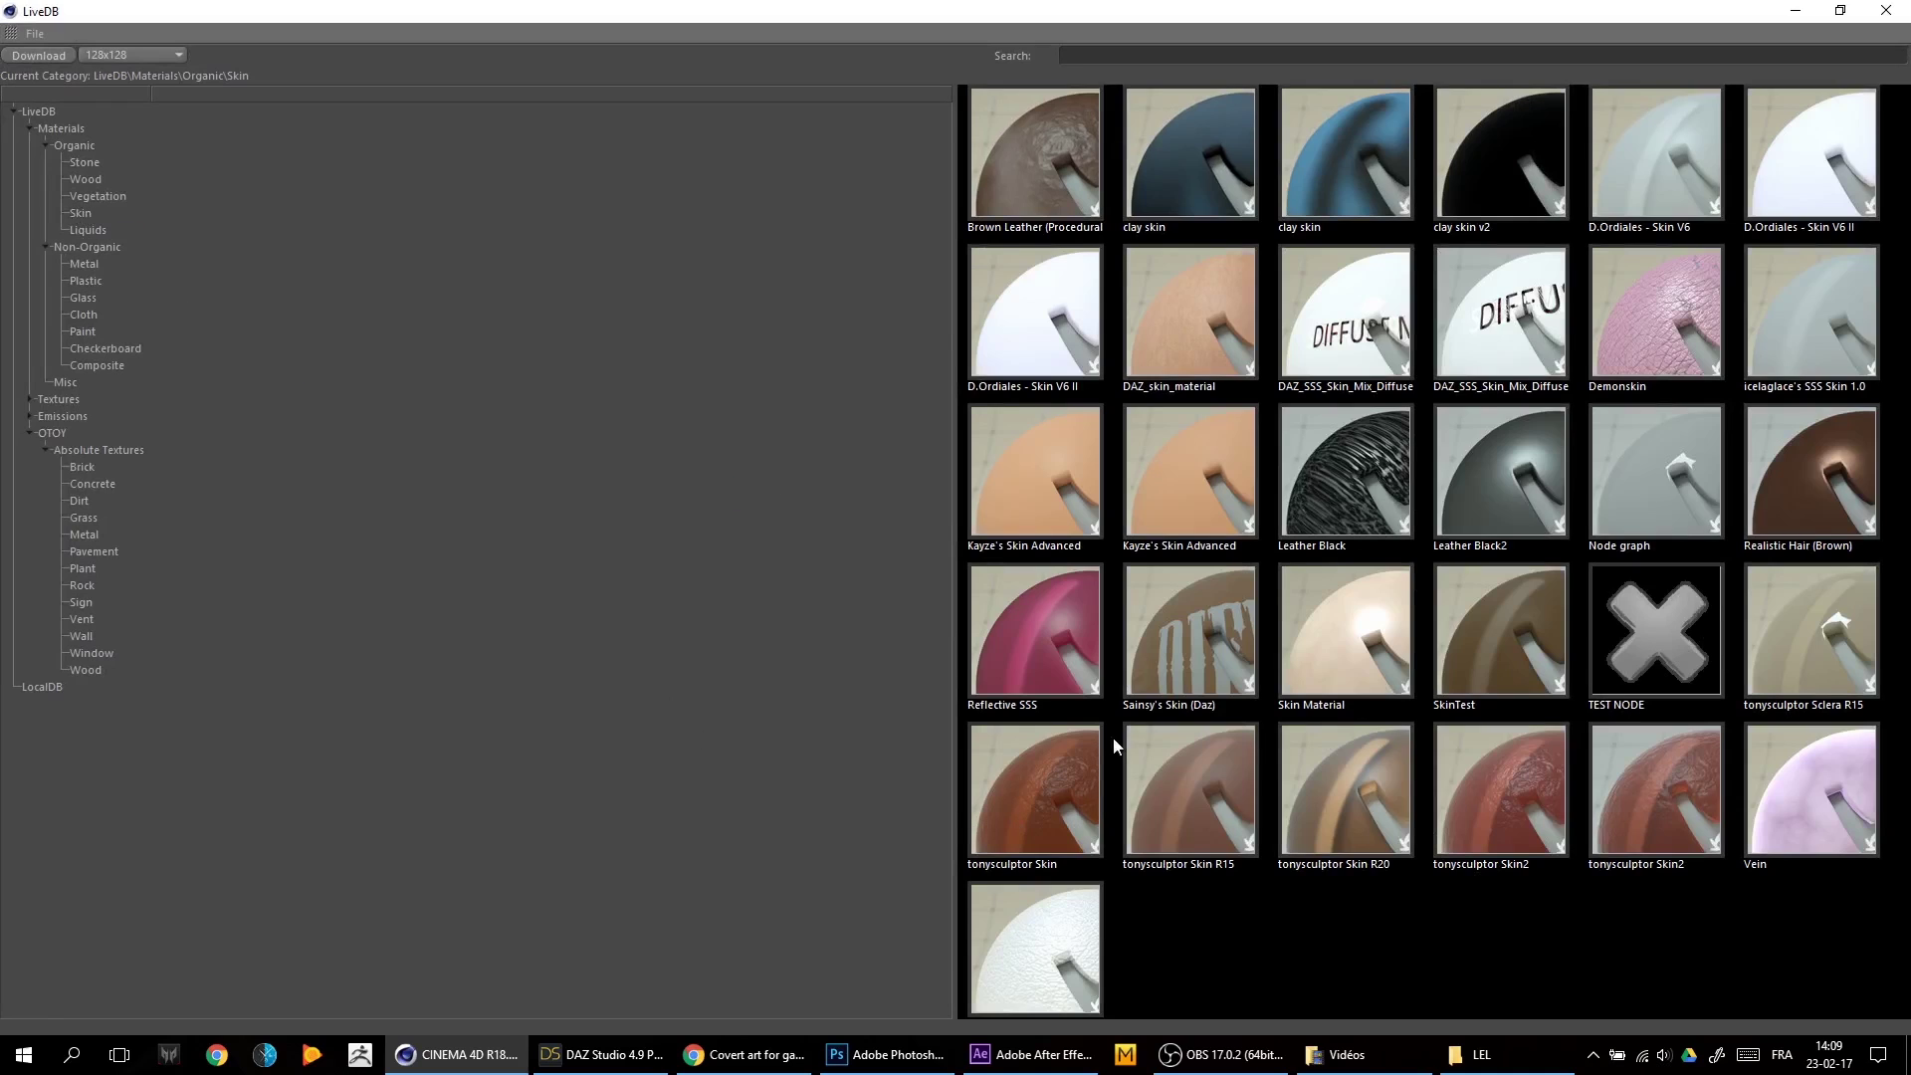
pyautogui.click(1192, 642)
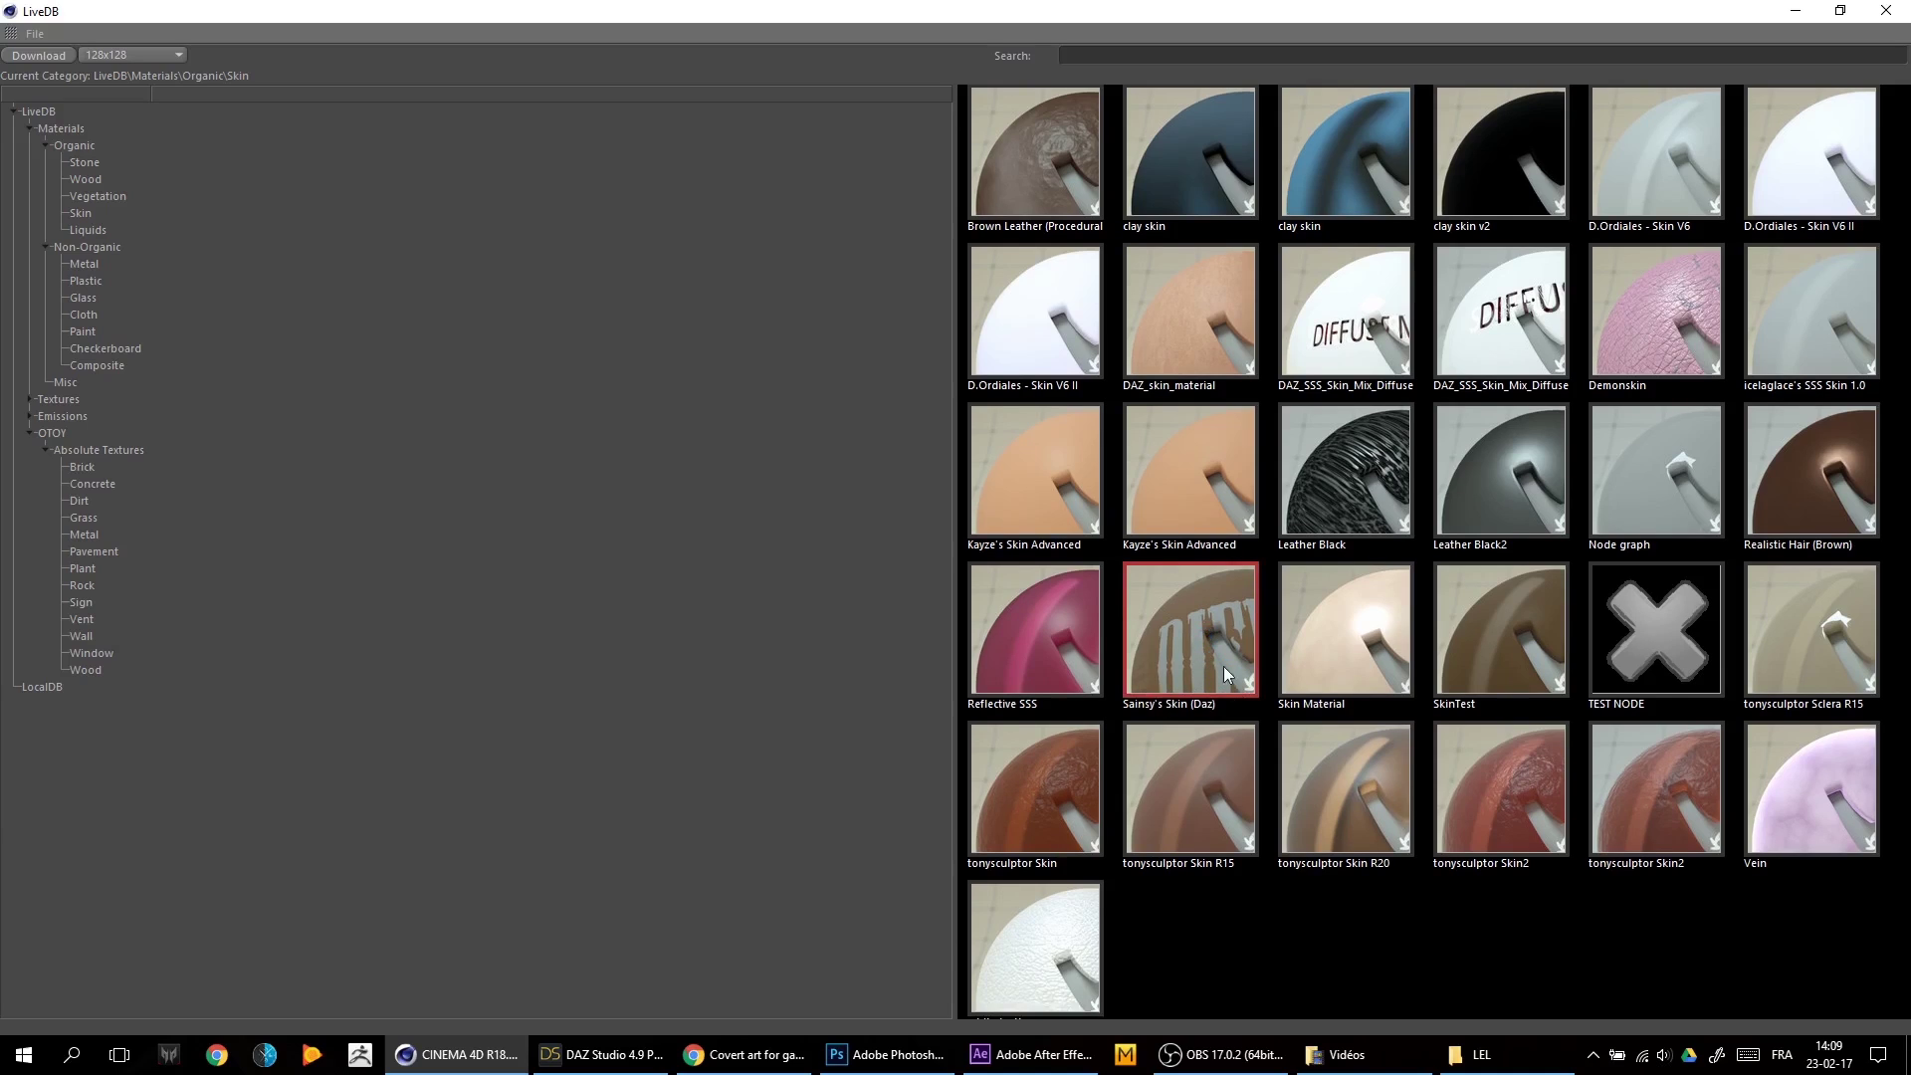
pyautogui.click(37, 57)
# Close LiveDB and open Sainsy's Skin (Daz) in the Material Editor
pyautogui.click(1893, 15)
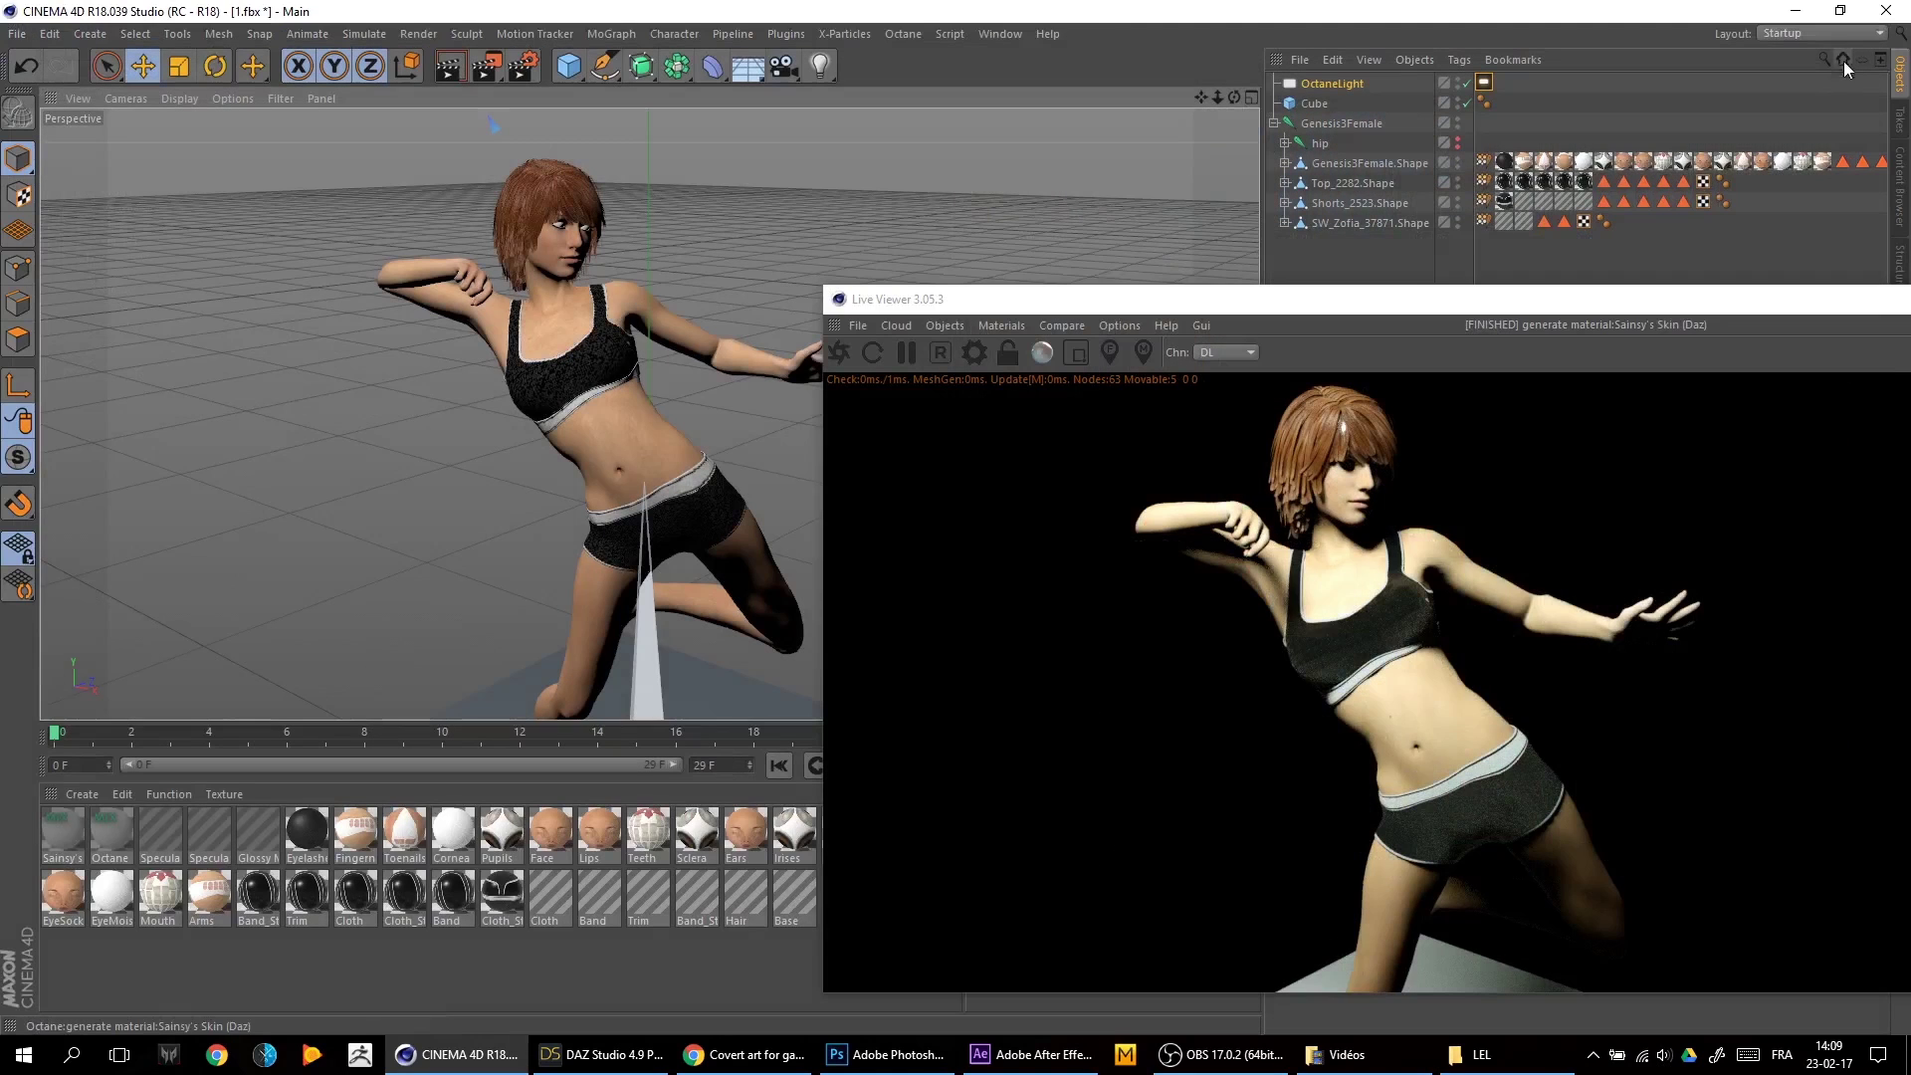
pyautogui.doubleClick(64, 840)
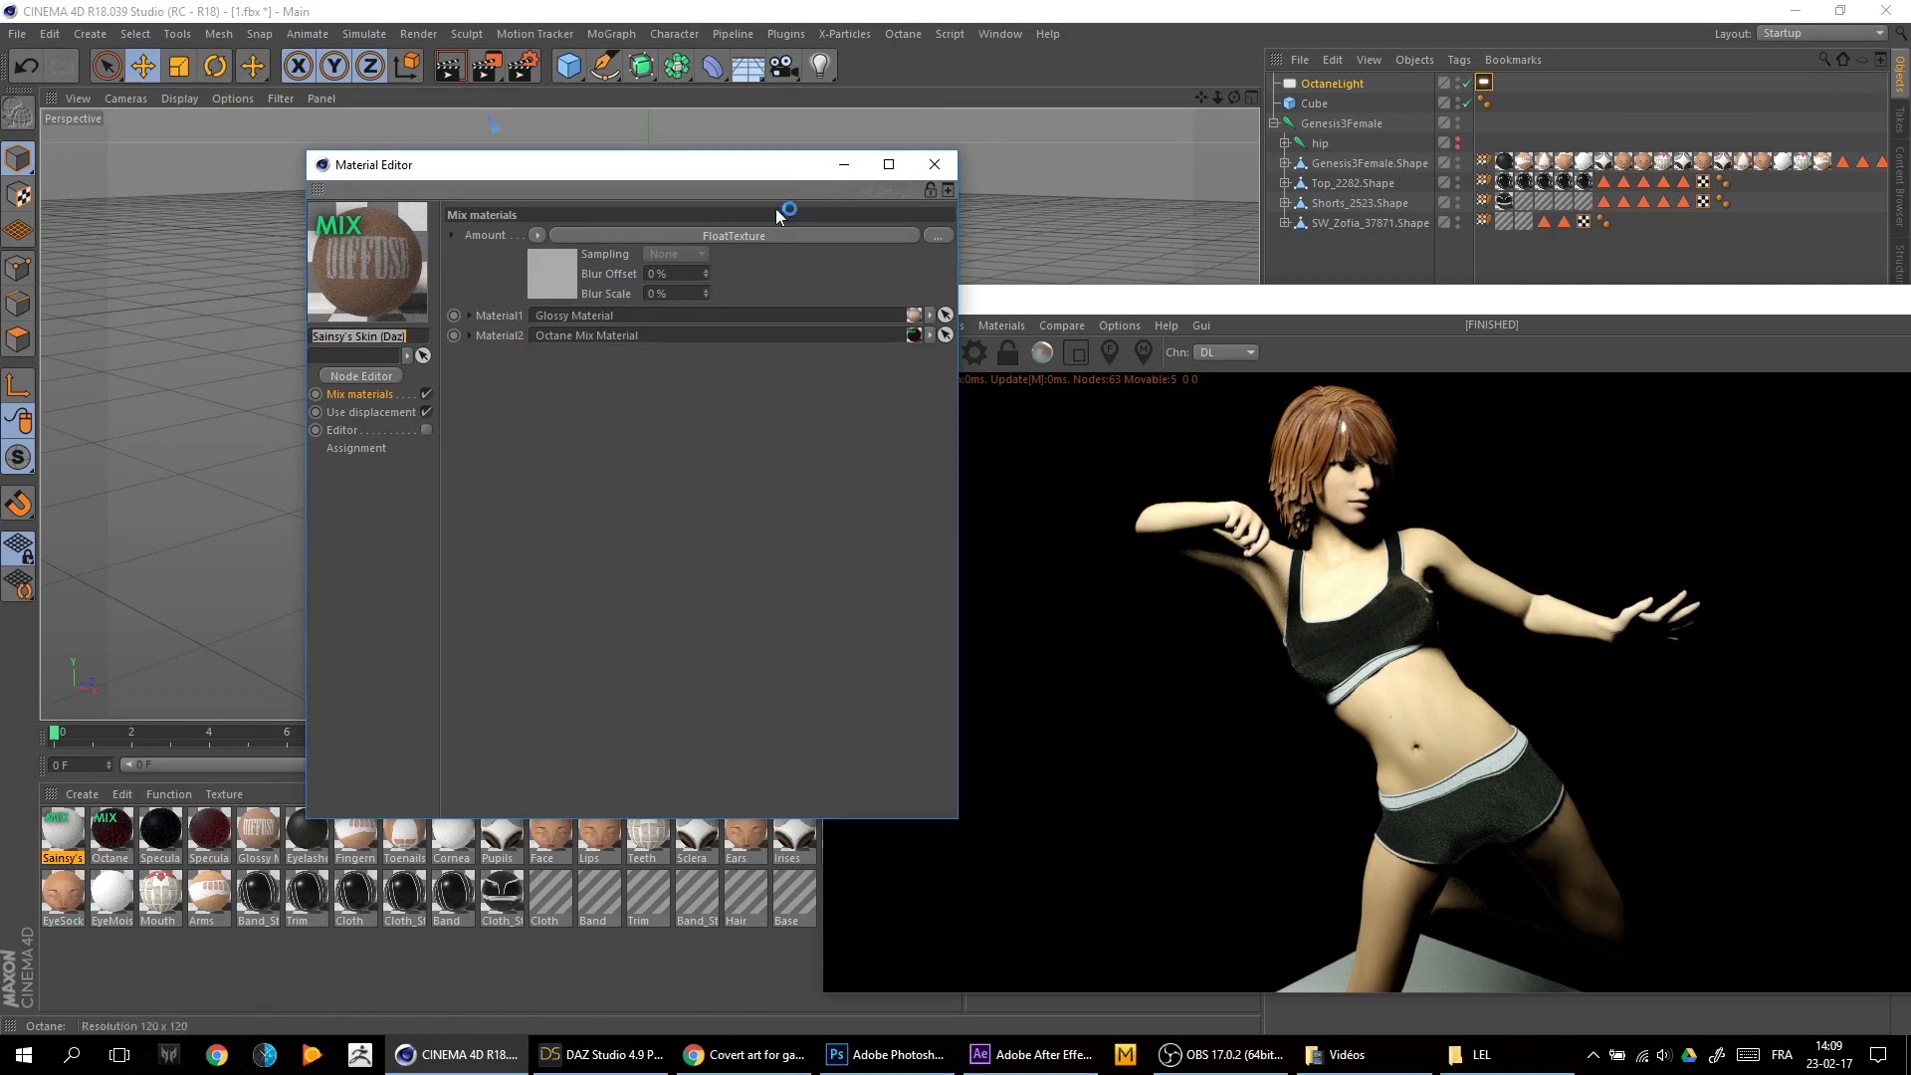
# Drag the Face material into the skin mix's Material1 slot and rename the mix 'Face'
pyautogui.moveTo(750, 171); pyautogui.dragTo(1300, 218)
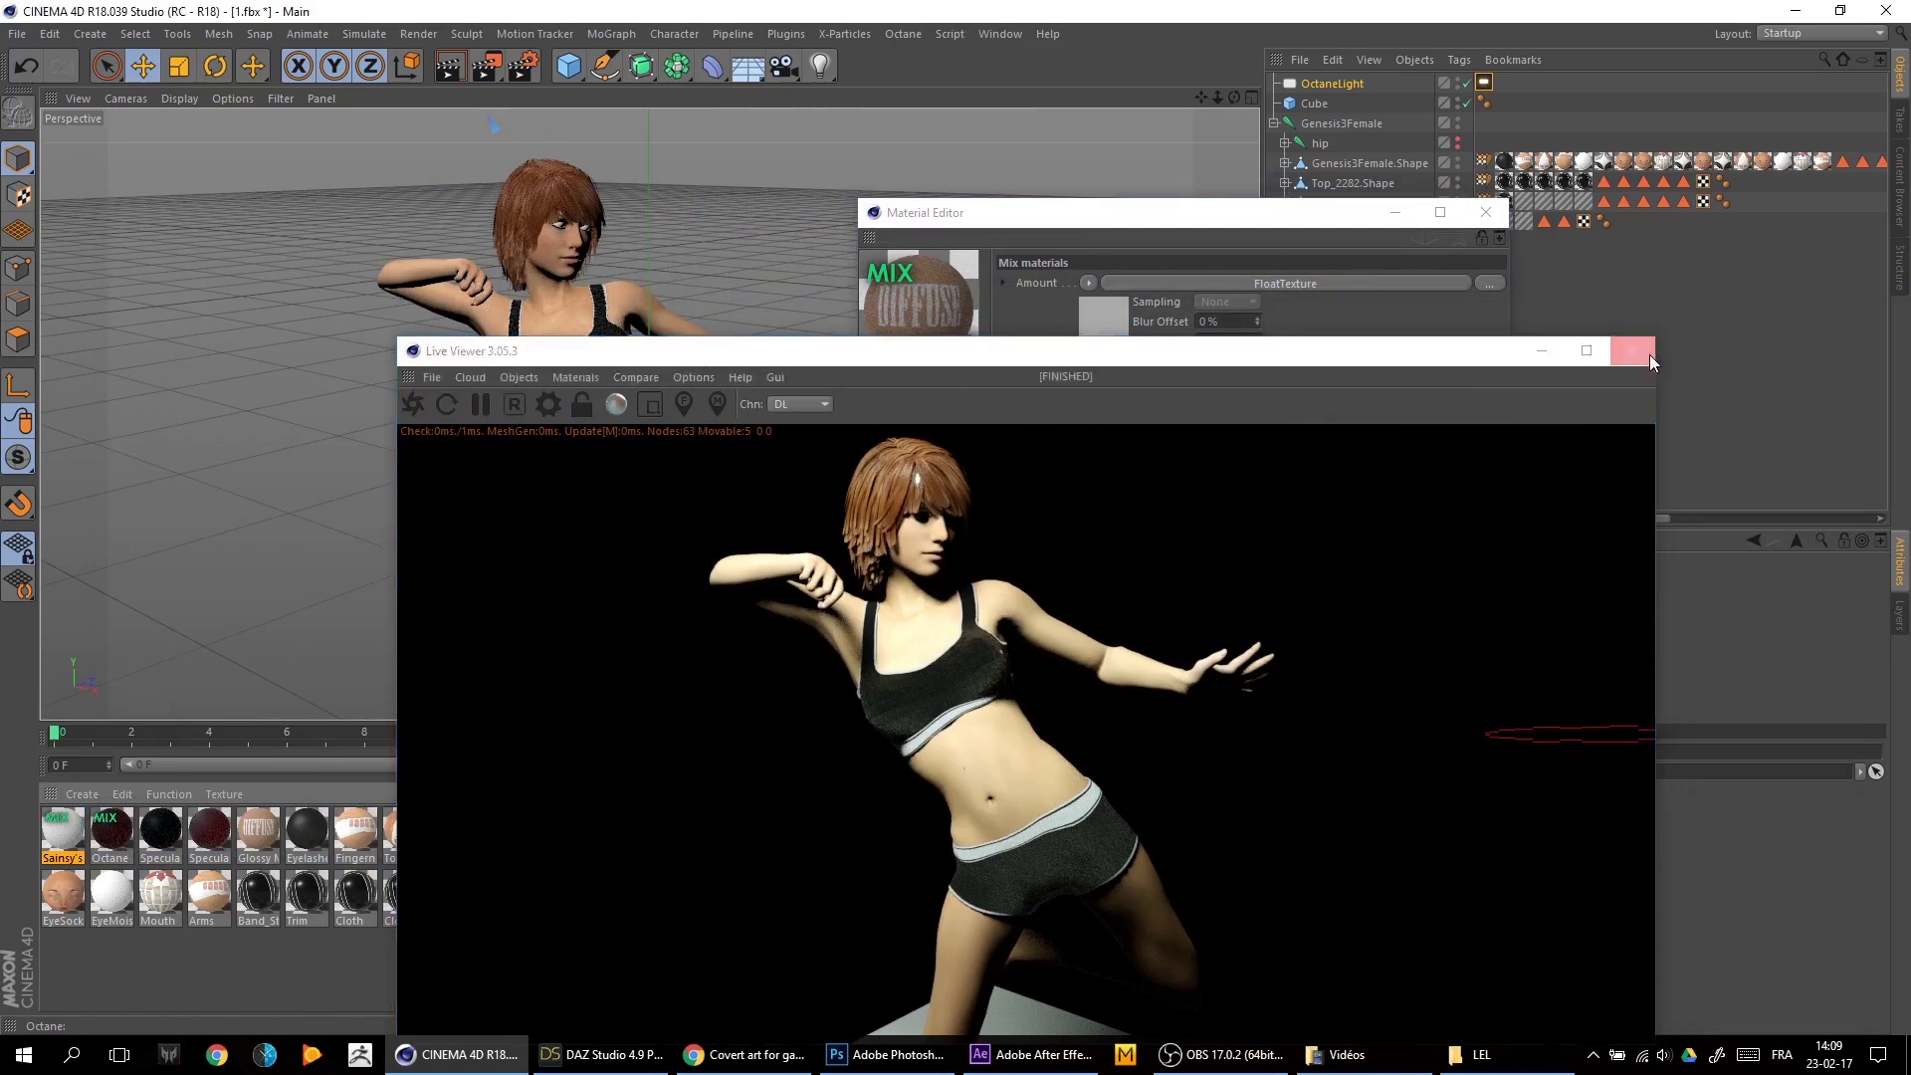
pyautogui.click(1650, 355)
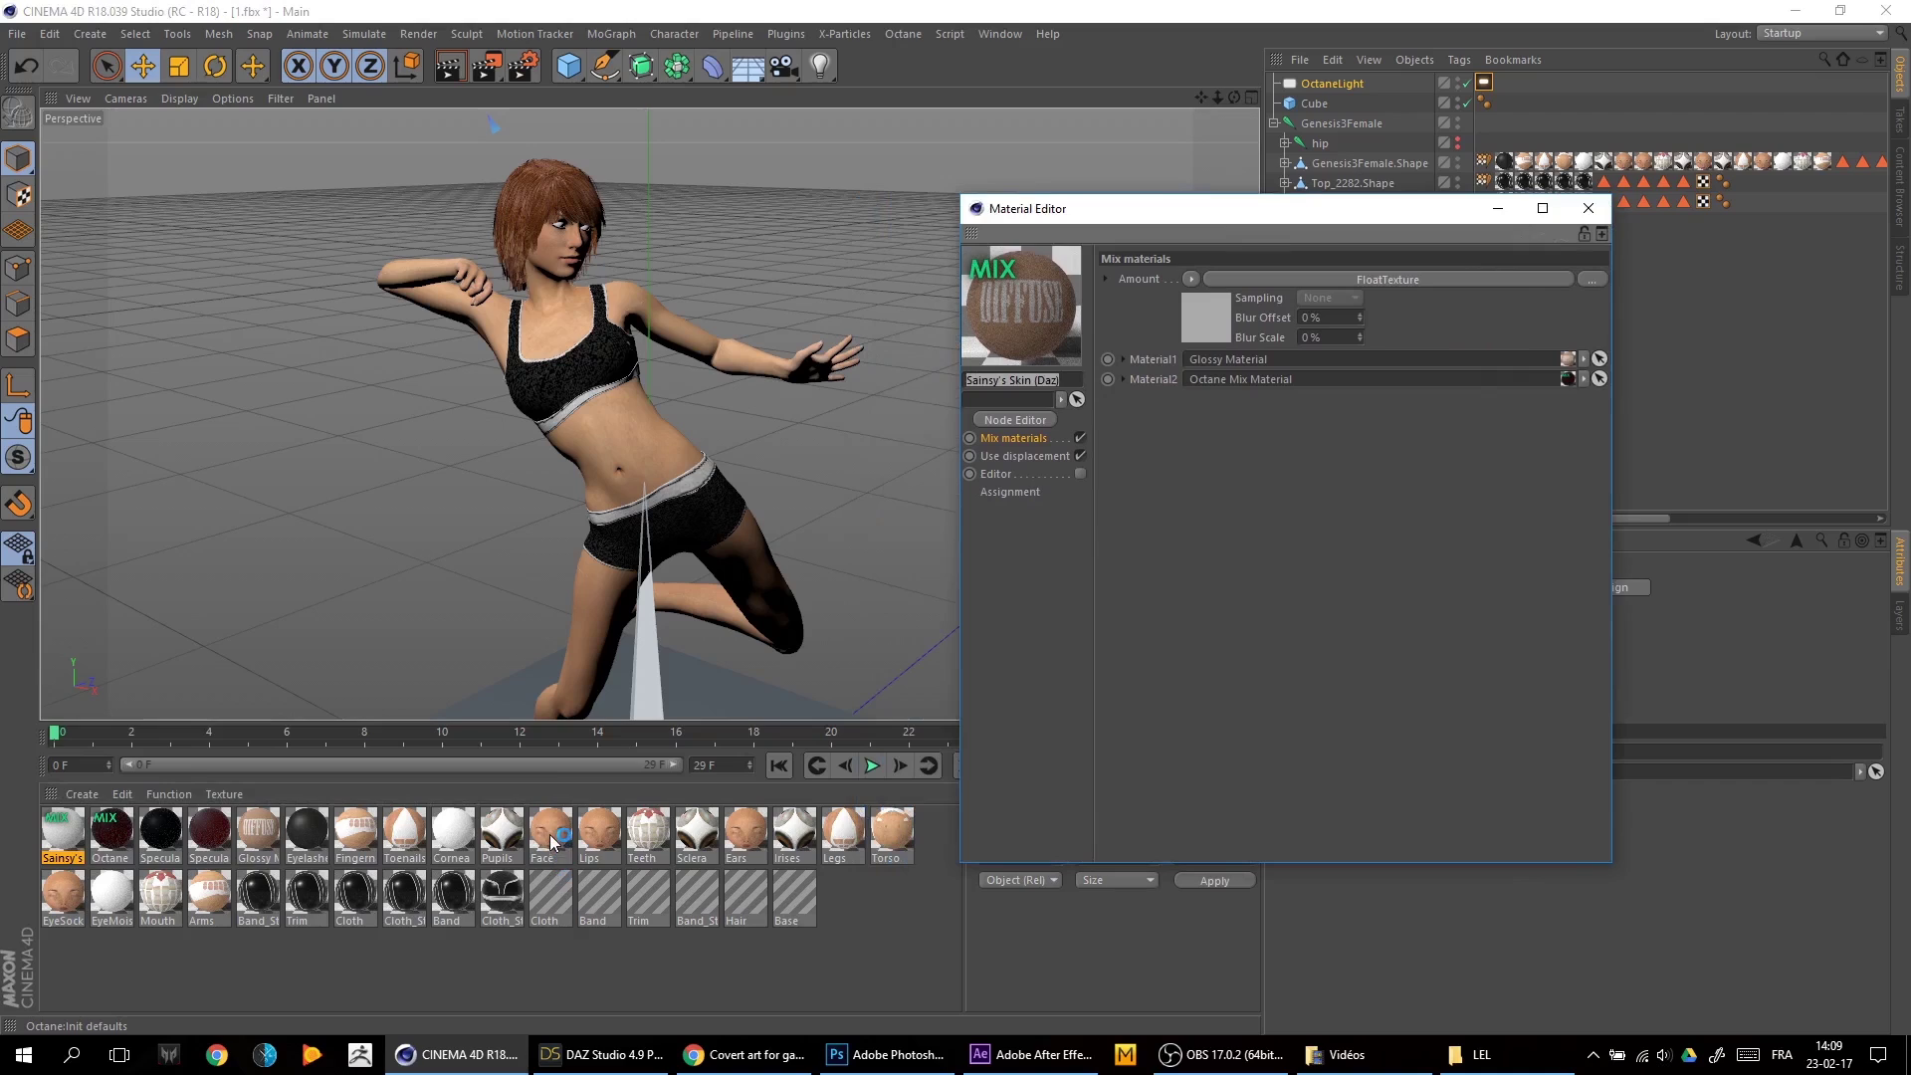
pyautogui.moveTo(554, 846); pyautogui.dragTo(1080, 572)
pyautogui.moveTo(1256, 400); pyautogui.dragTo(1258, 363)
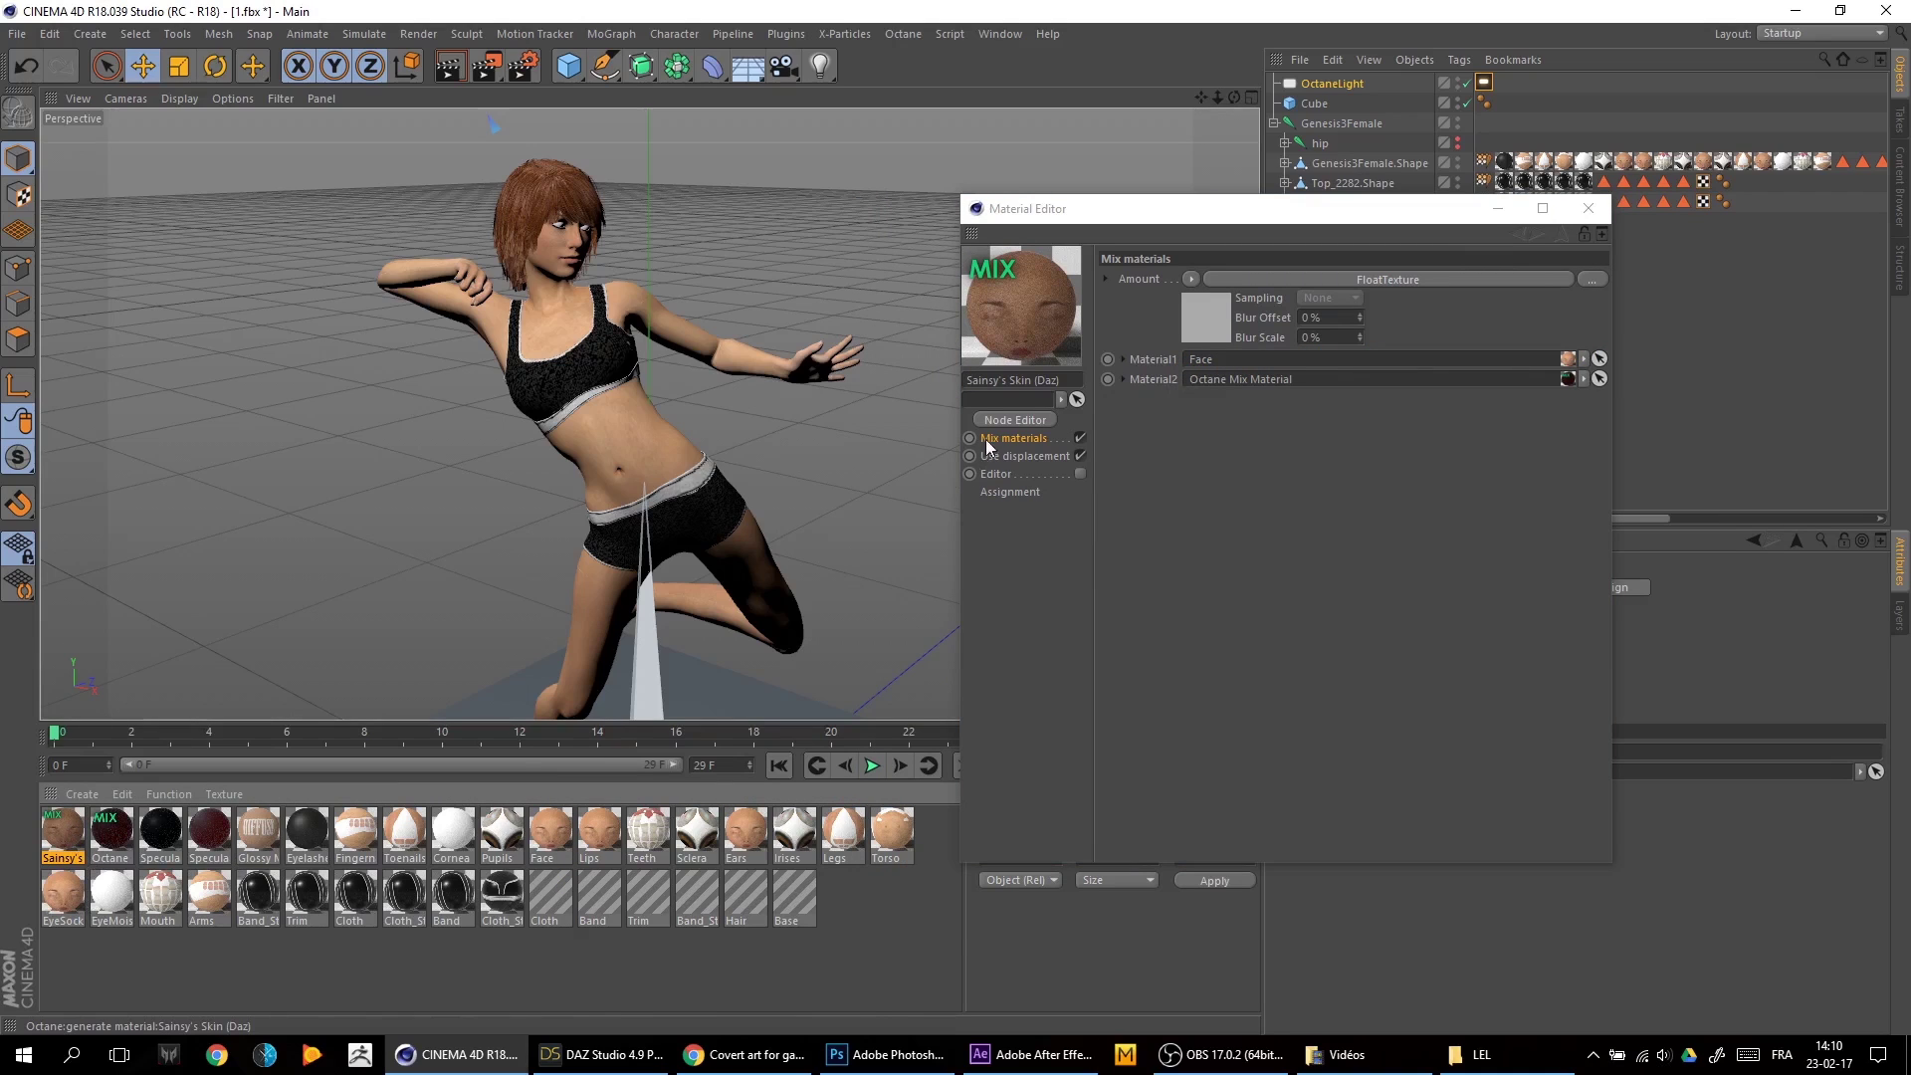
pyautogui.write('Face')
pyautogui.press('Return')
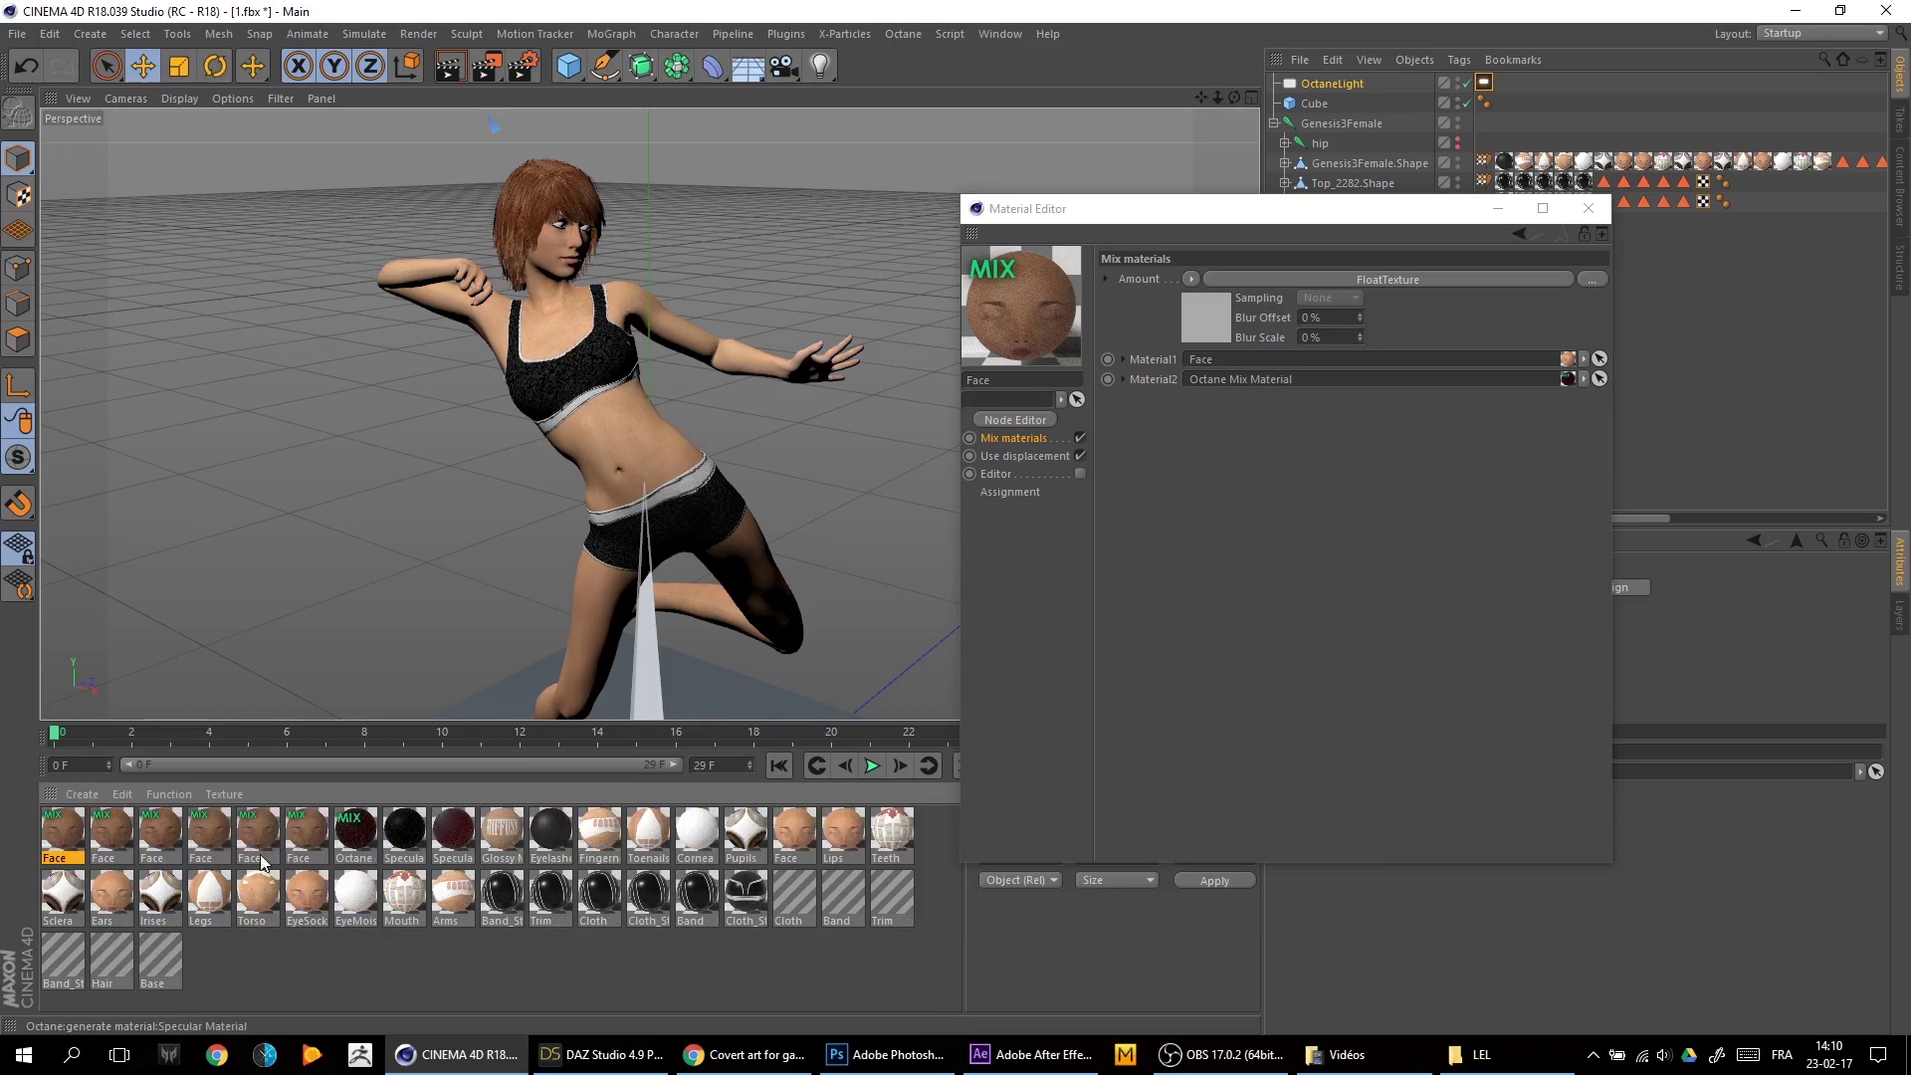
# Make a Face material copy take Fingernails as its first mix input and name it Fingernails
pyautogui.click(260, 861)
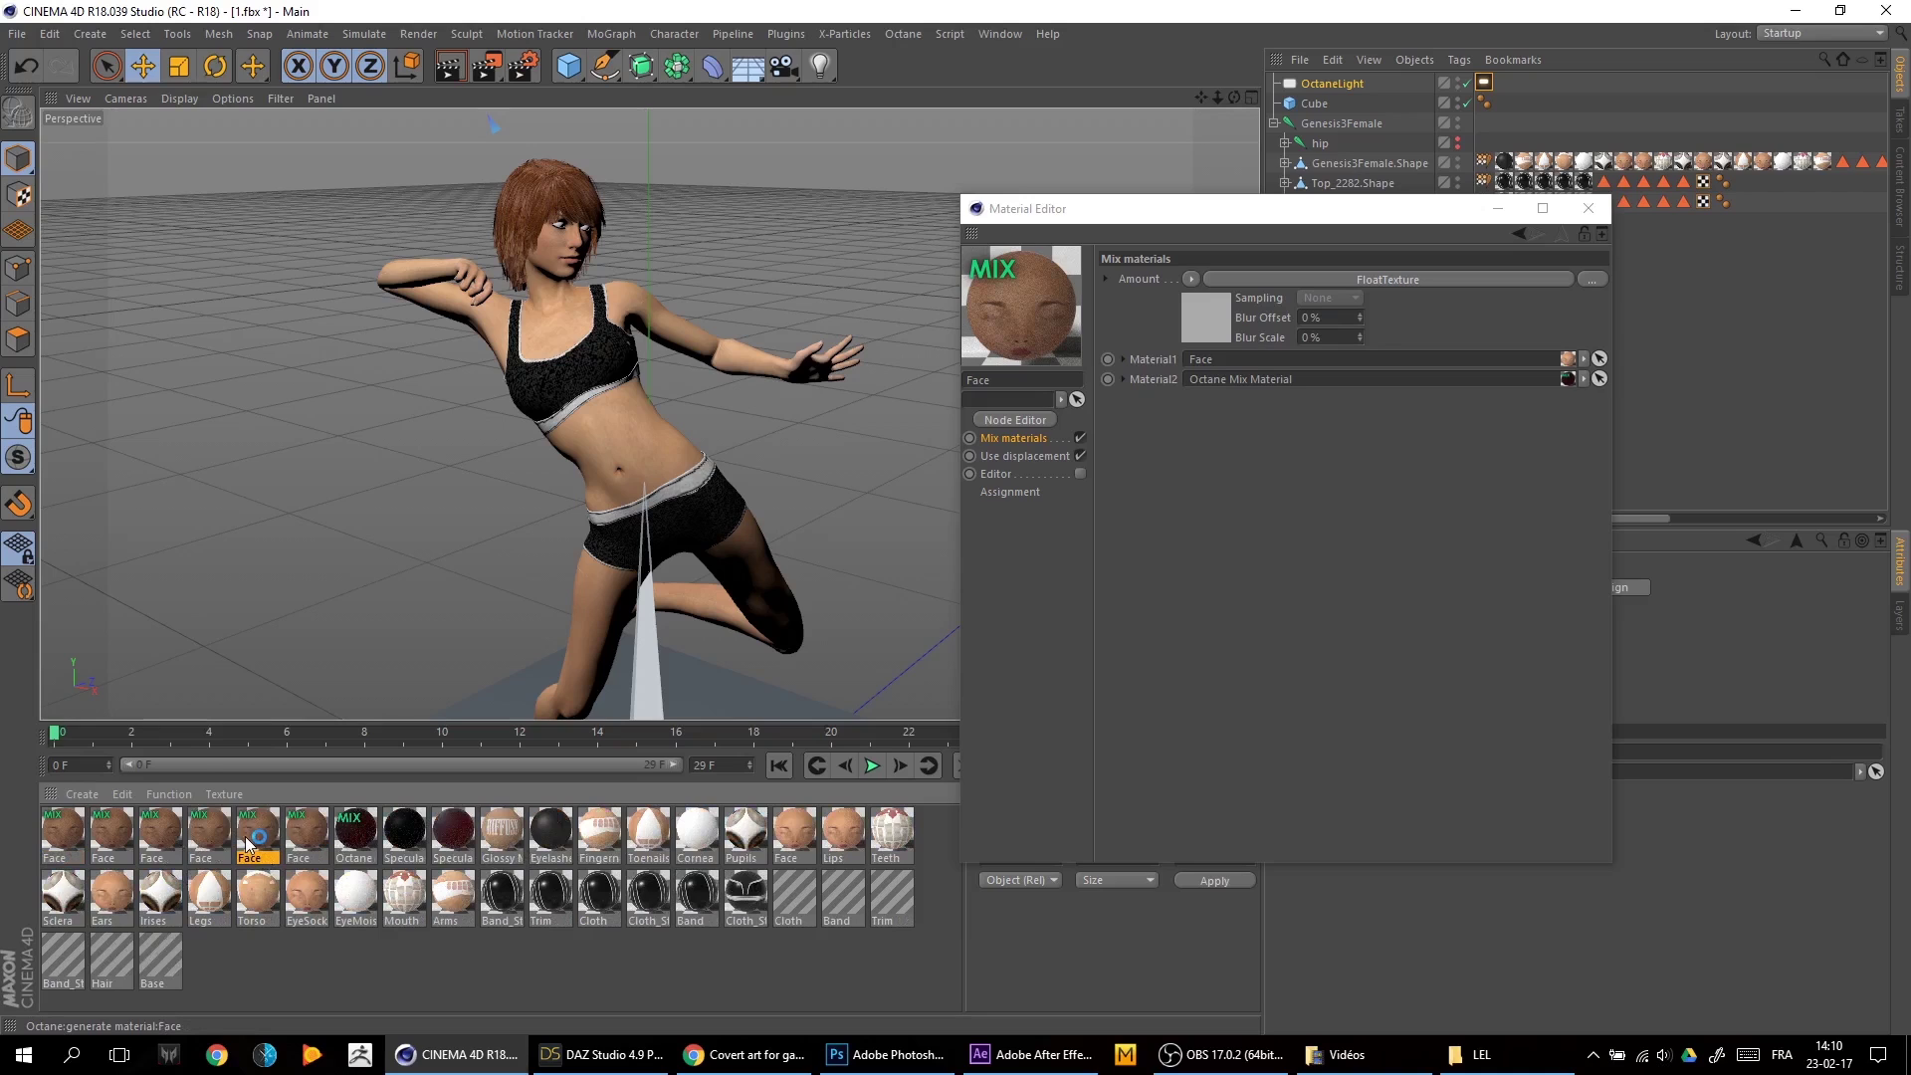
pyautogui.moveTo(798, 846); pyautogui.dragTo(969, 722)
pyautogui.moveTo(1311, 462); pyautogui.dragTo(1233, 363)
pyautogui.press('Return')
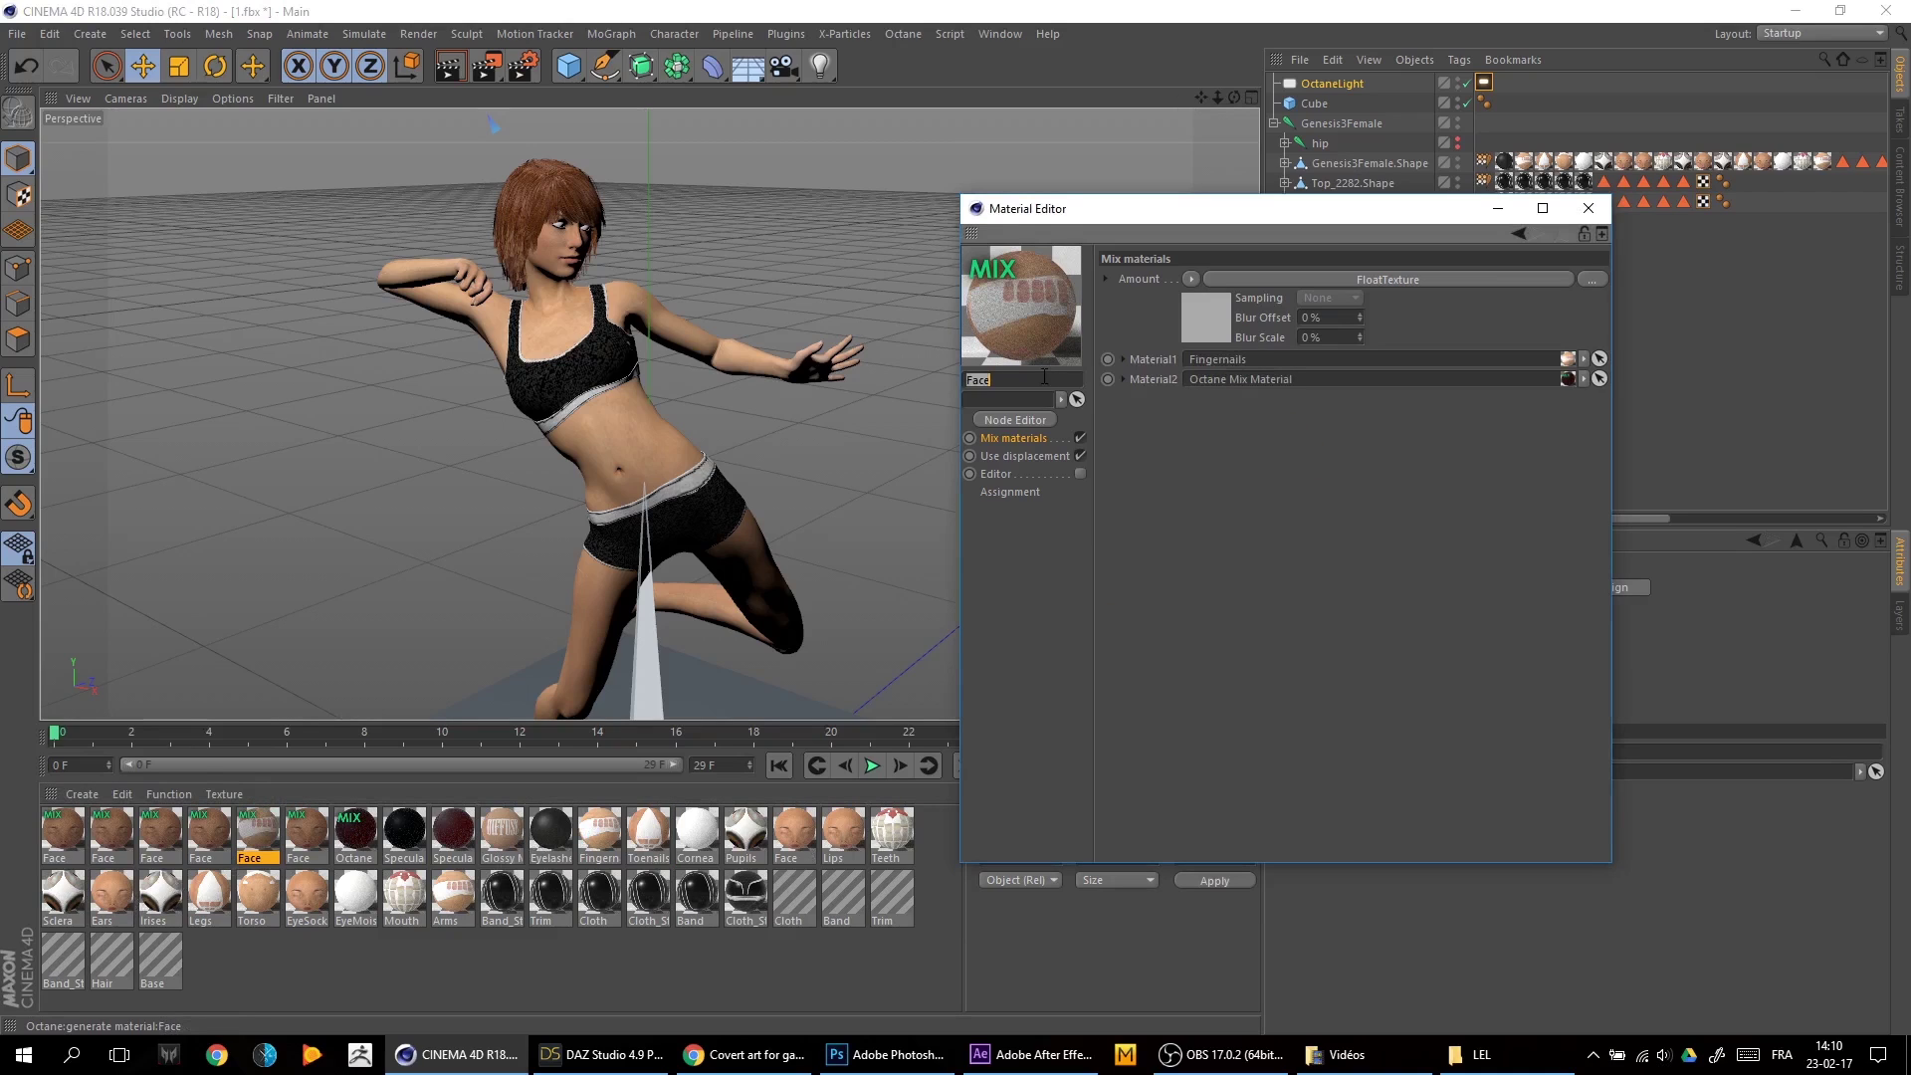
pyautogui.write('Fingernails')
pyautogui.press('Return')
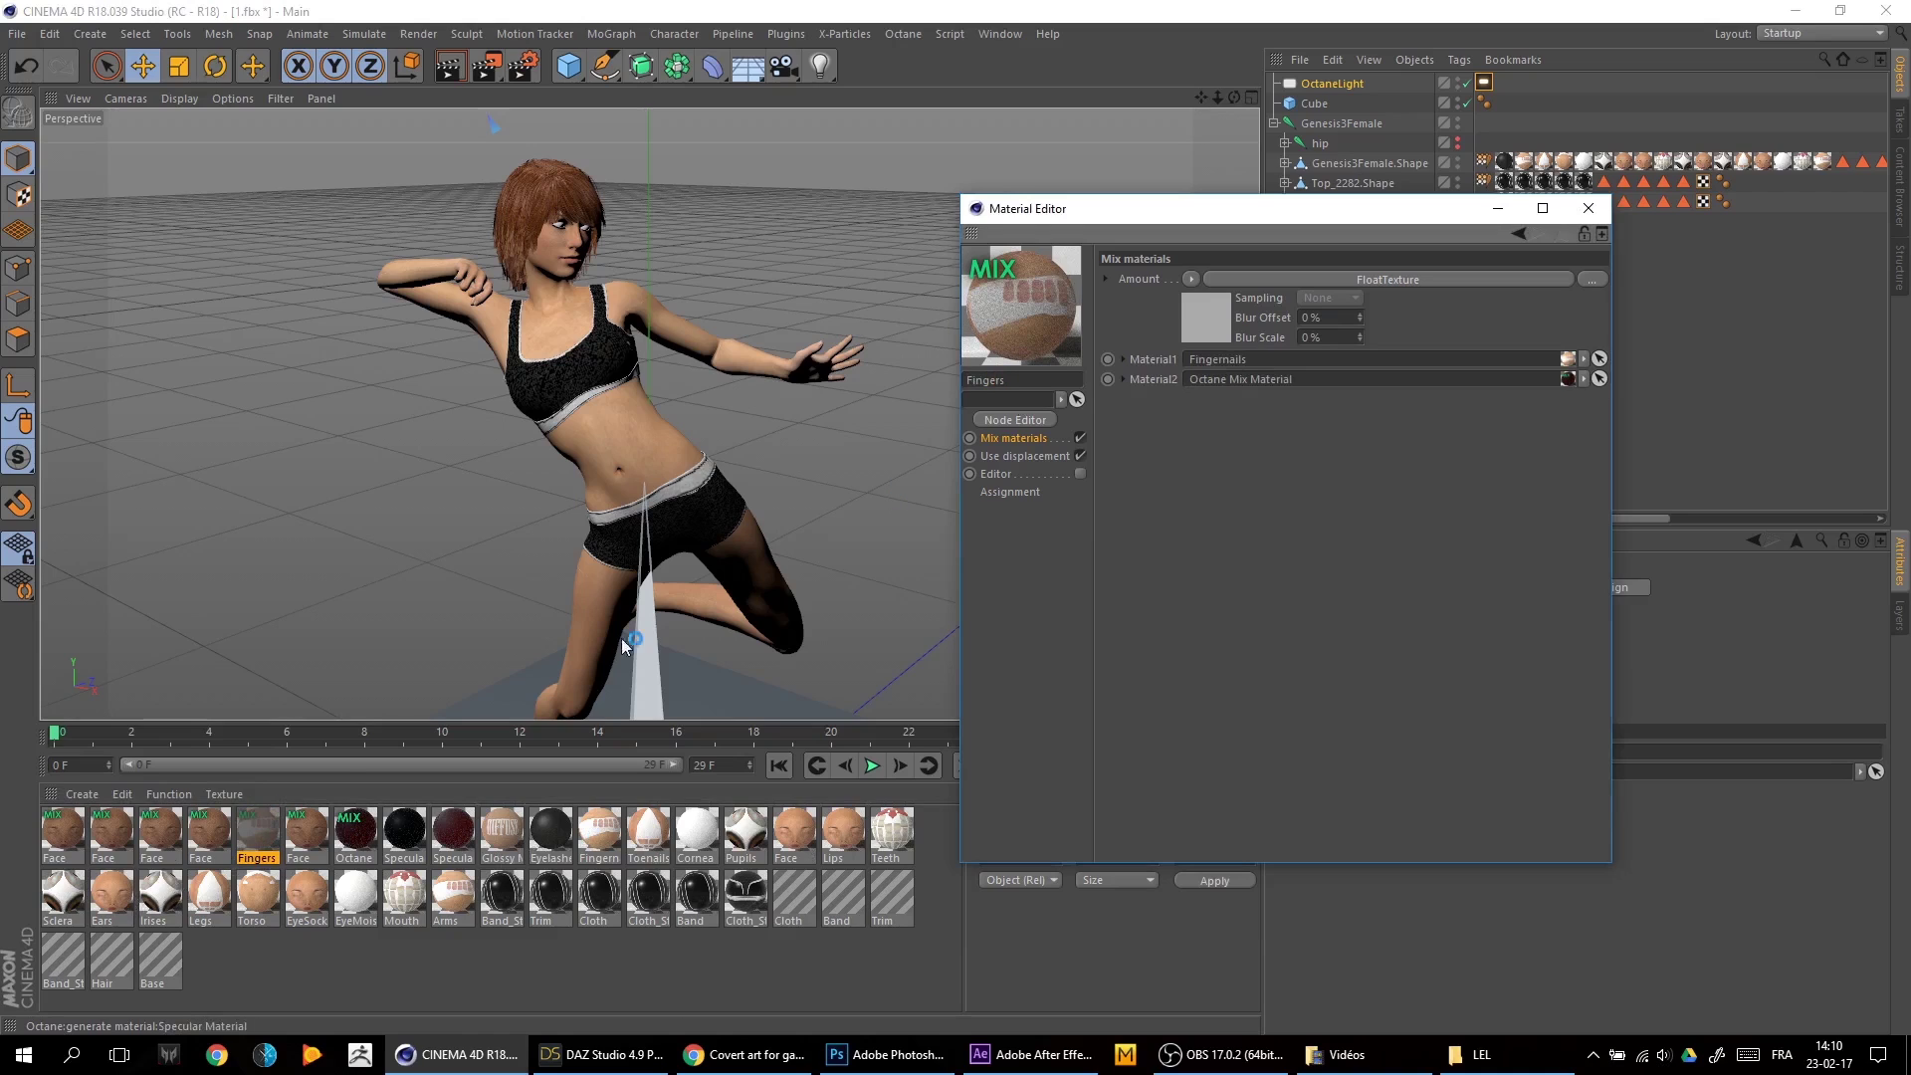
# Give further Face copies Toenails and Torso as first mix inputs, naming one Torso
pyautogui.click(193, 844)
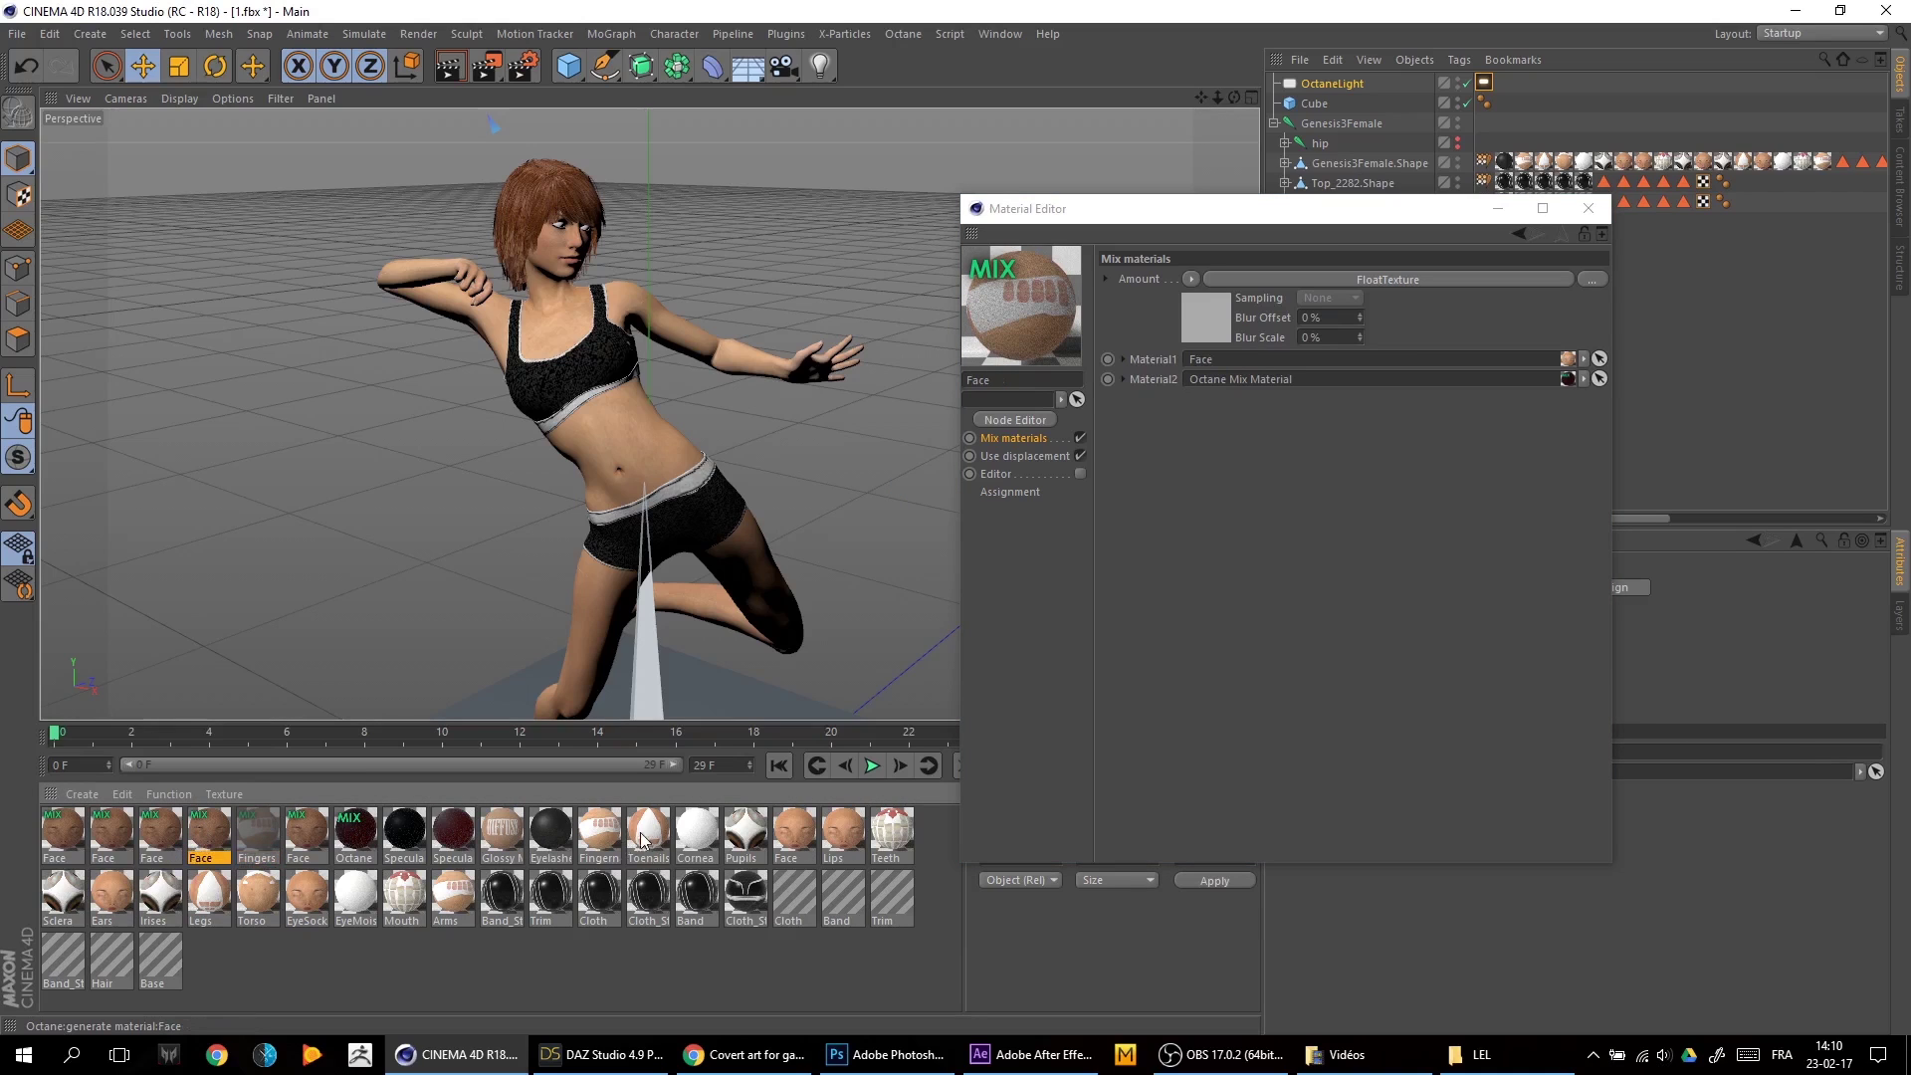
pyautogui.moveTo(632, 852); pyautogui.dragTo(1195, 365)
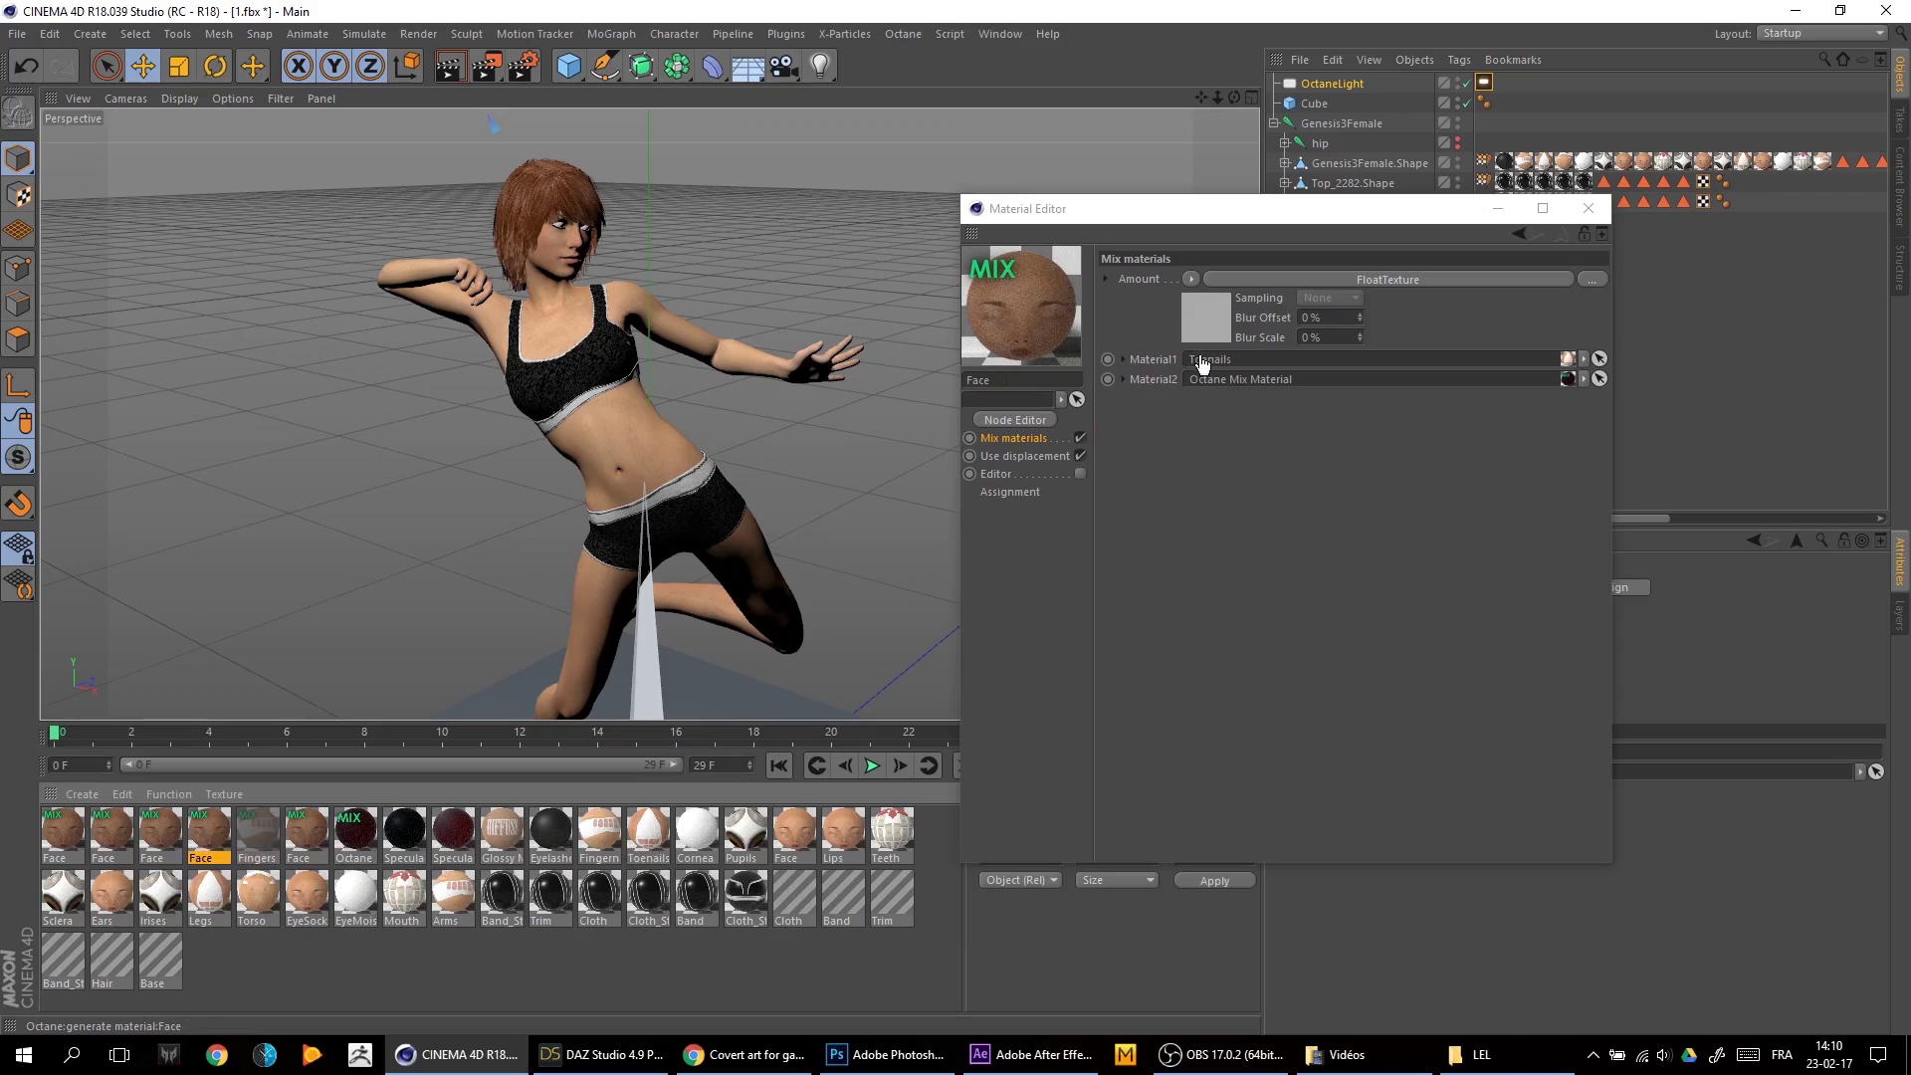
pyautogui.click(156, 836)
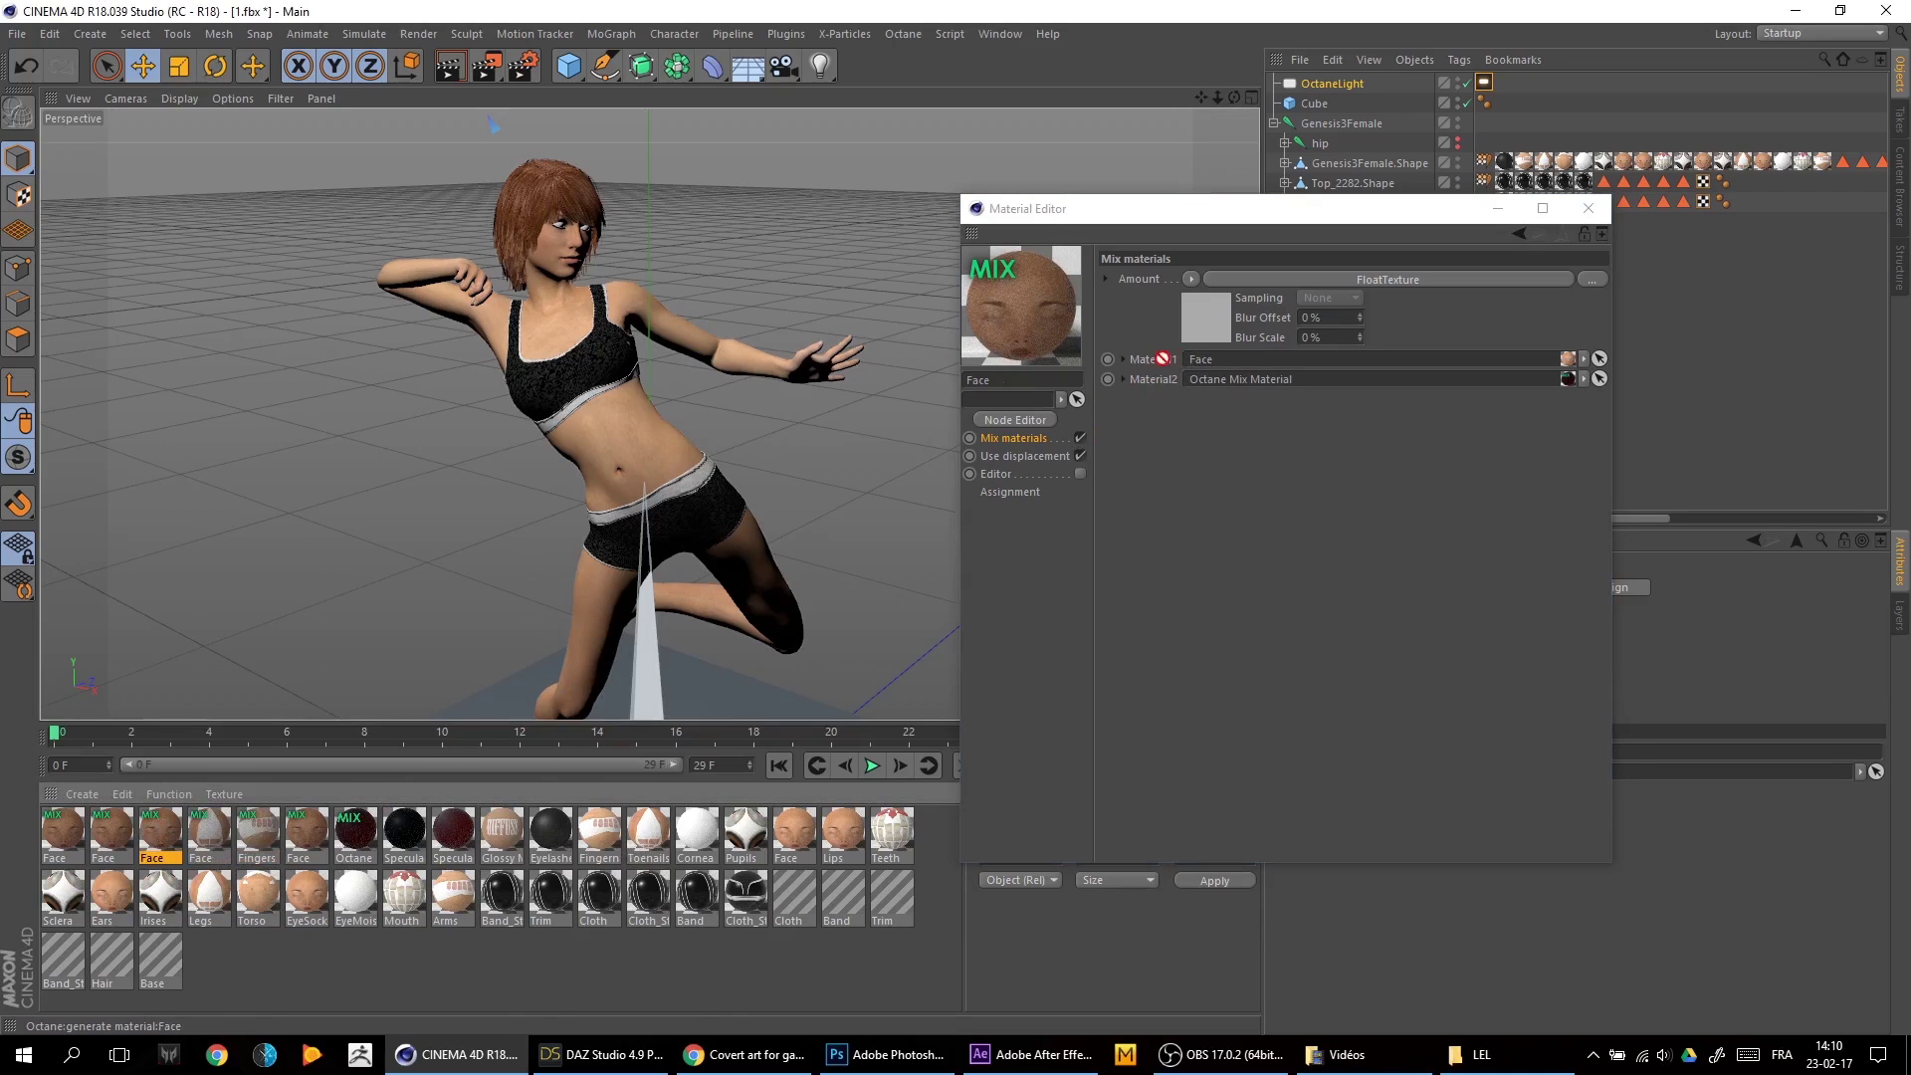
pyautogui.moveTo(1161, 358); pyautogui.dragTo(1203, 364)
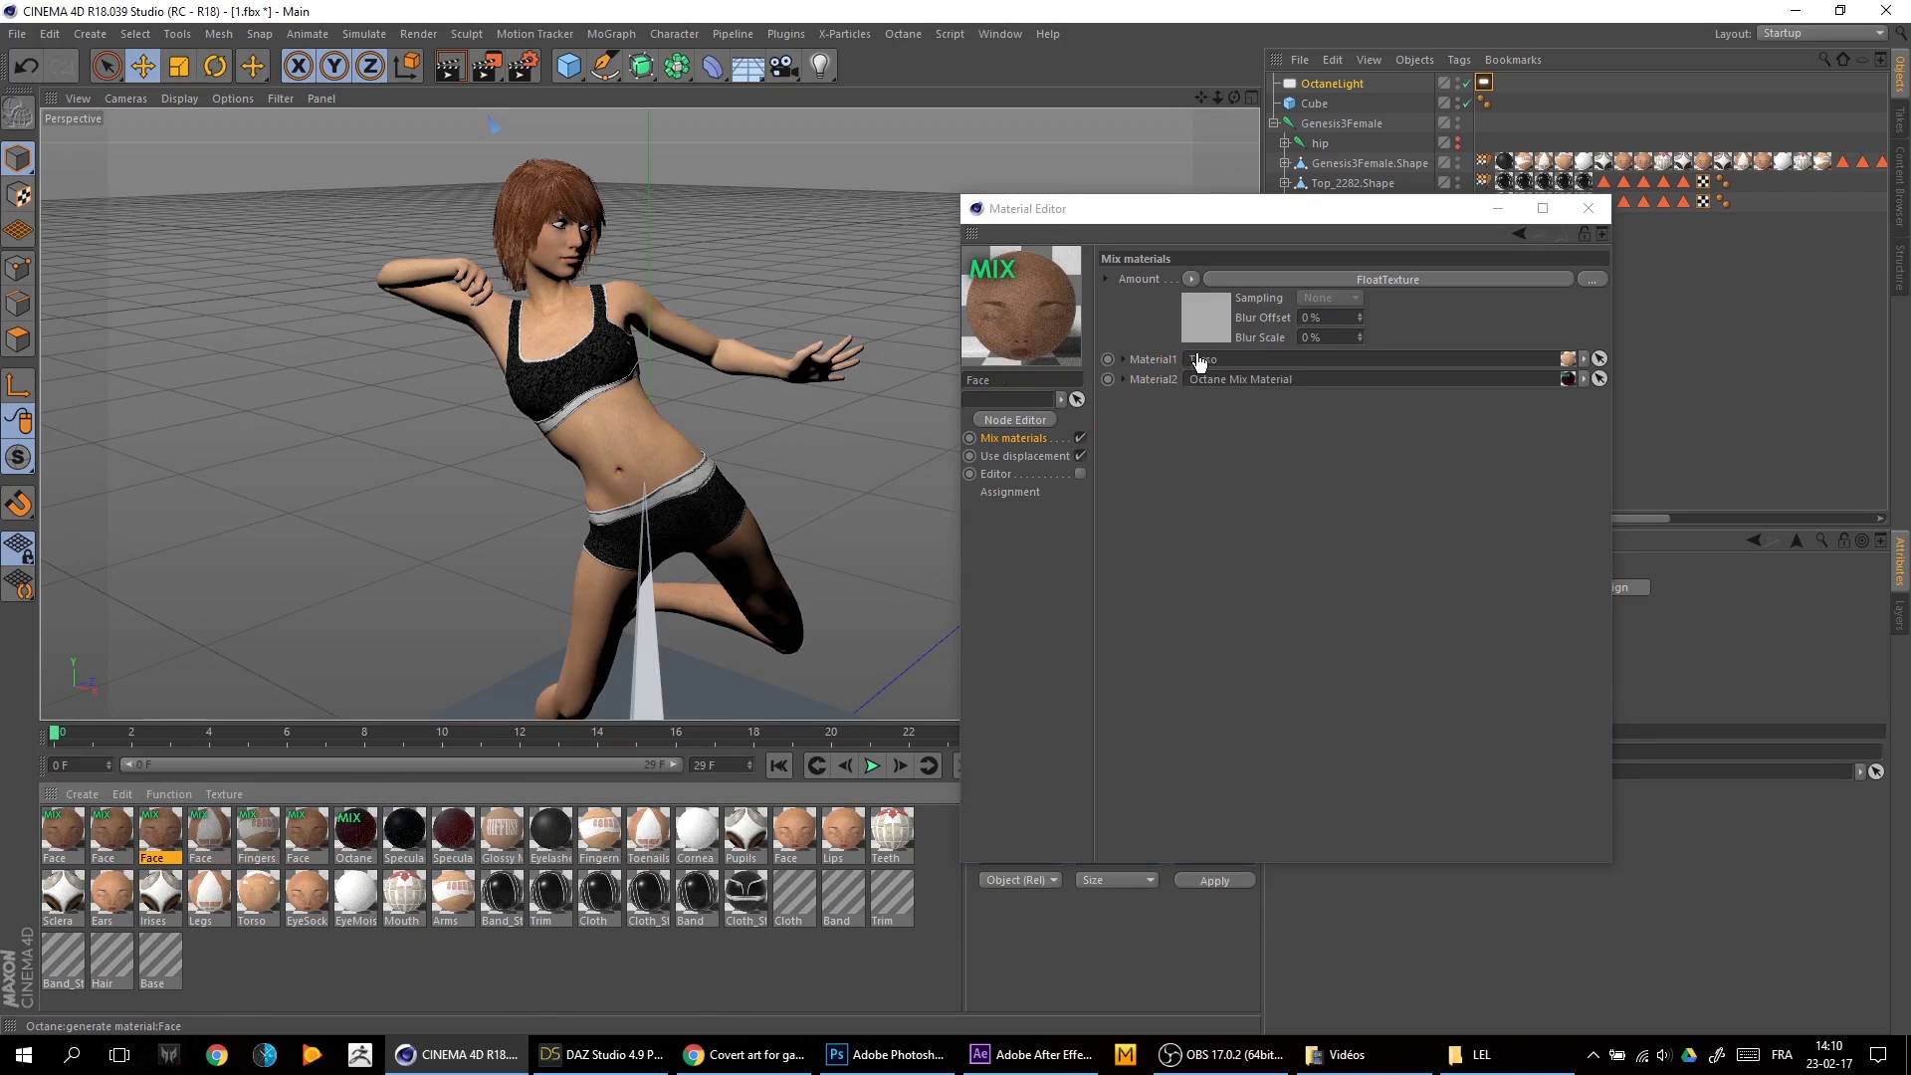
pyautogui.click(1040, 379)
pyautogui.write('Torso')
pyautogui.press('Return')
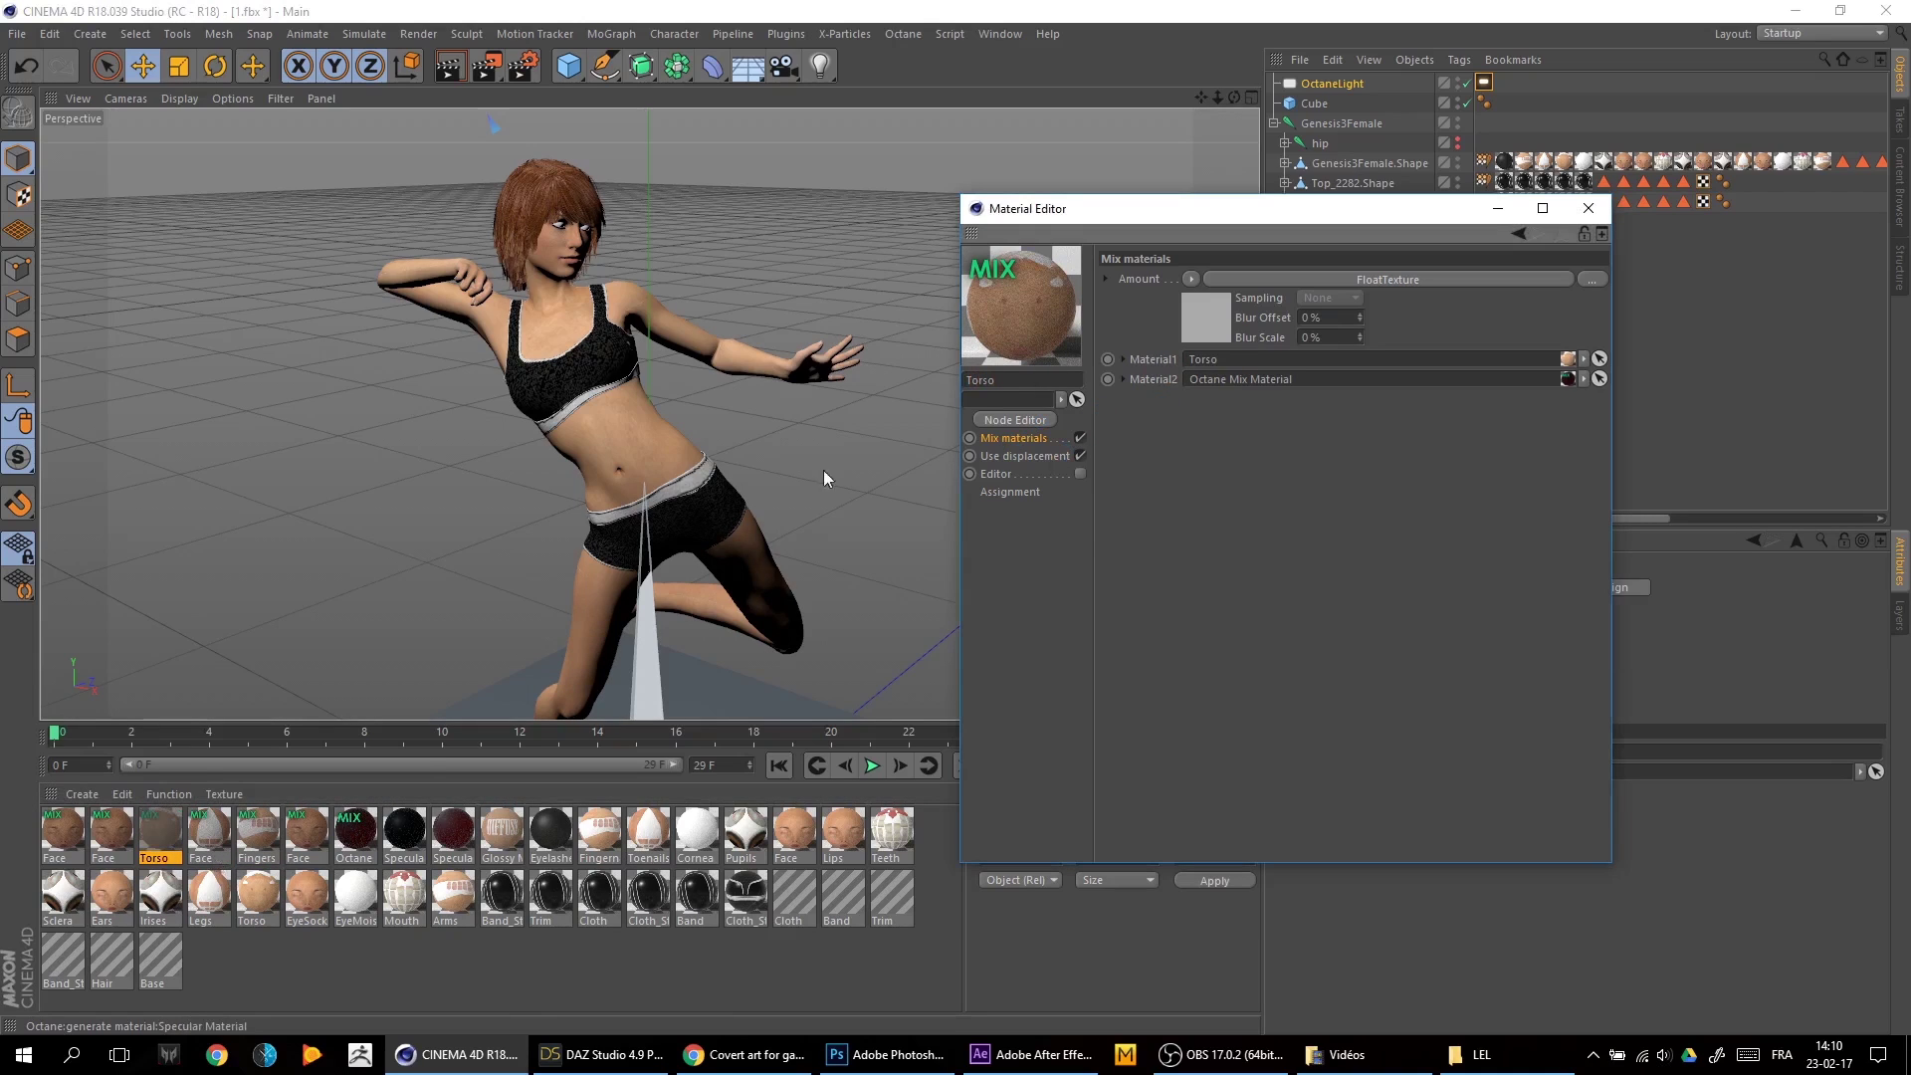
# Name the remaining copies Toenails and Arms, and delete the leftover Face material
pyautogui.click(211, 838)
pyautogui.click(1016, 379)
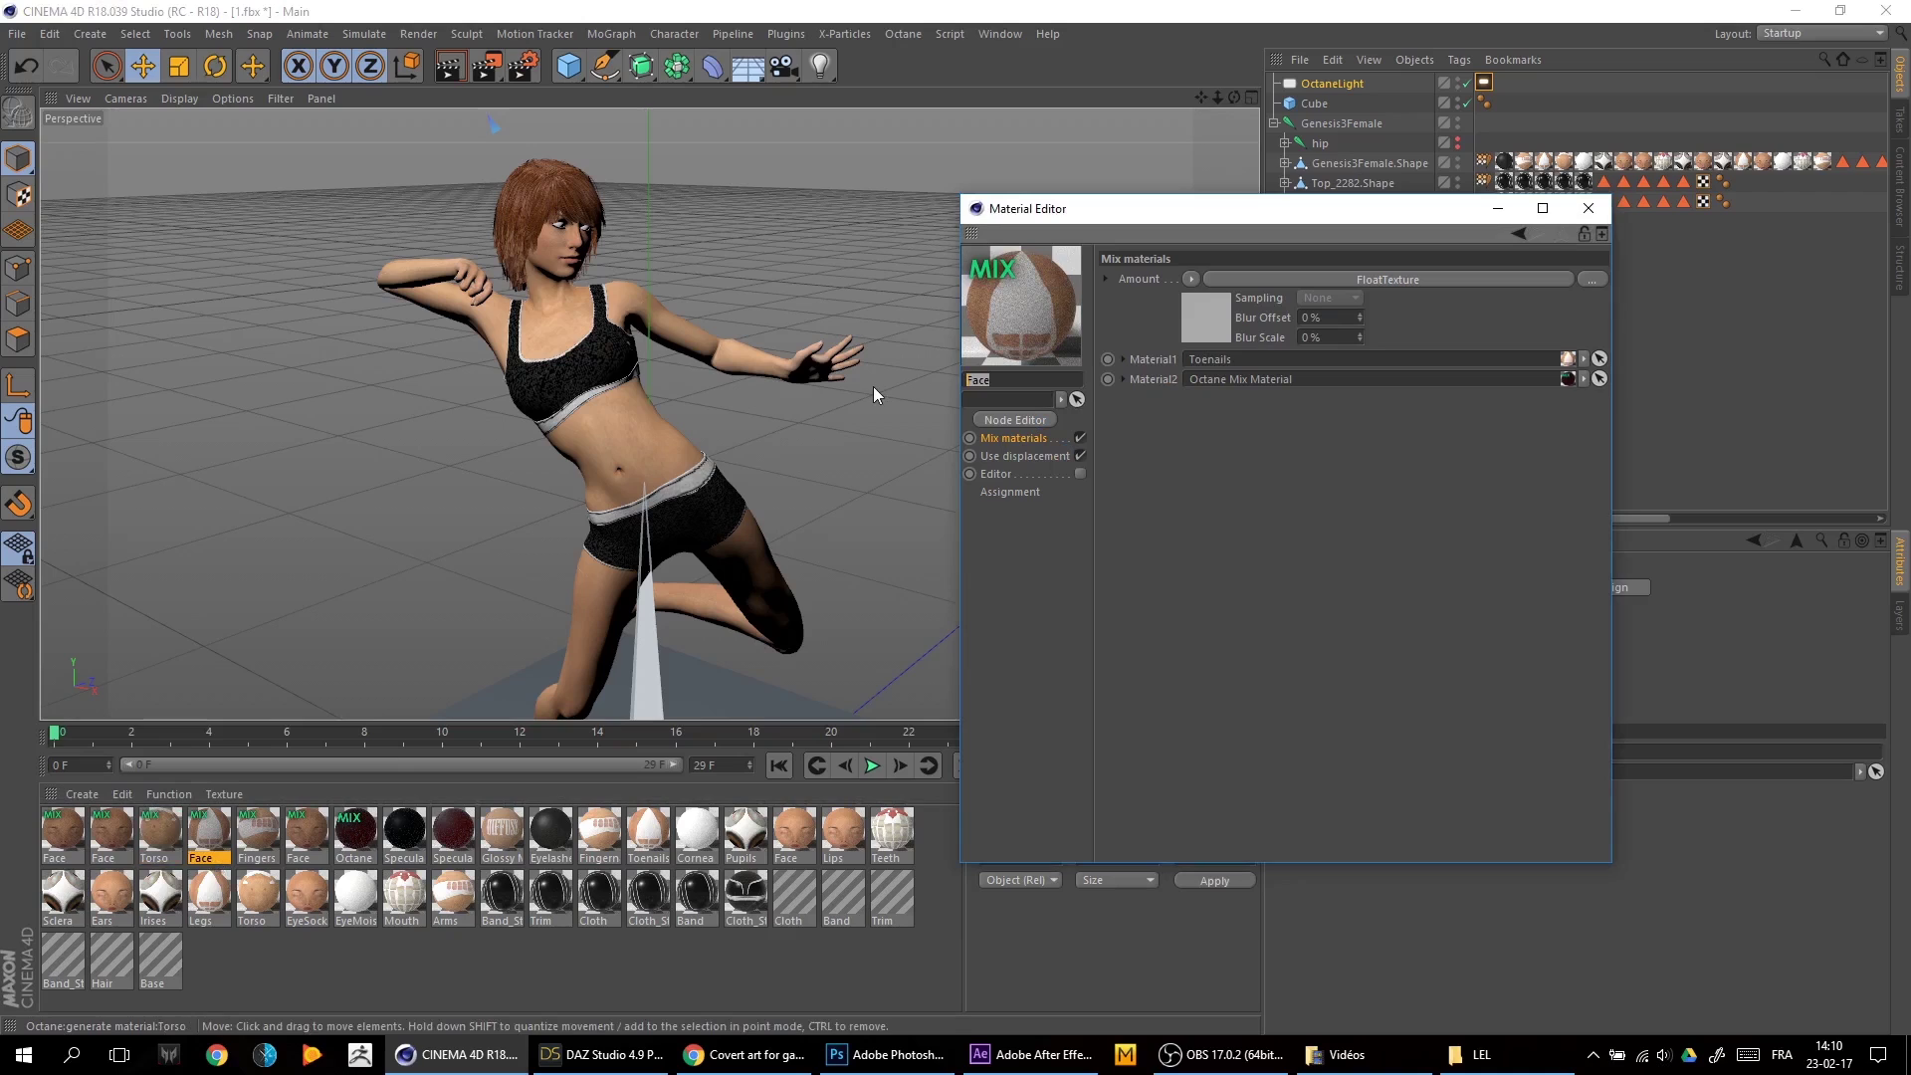
pyautogui.write('Toenails')
pyautogui.press('Return')
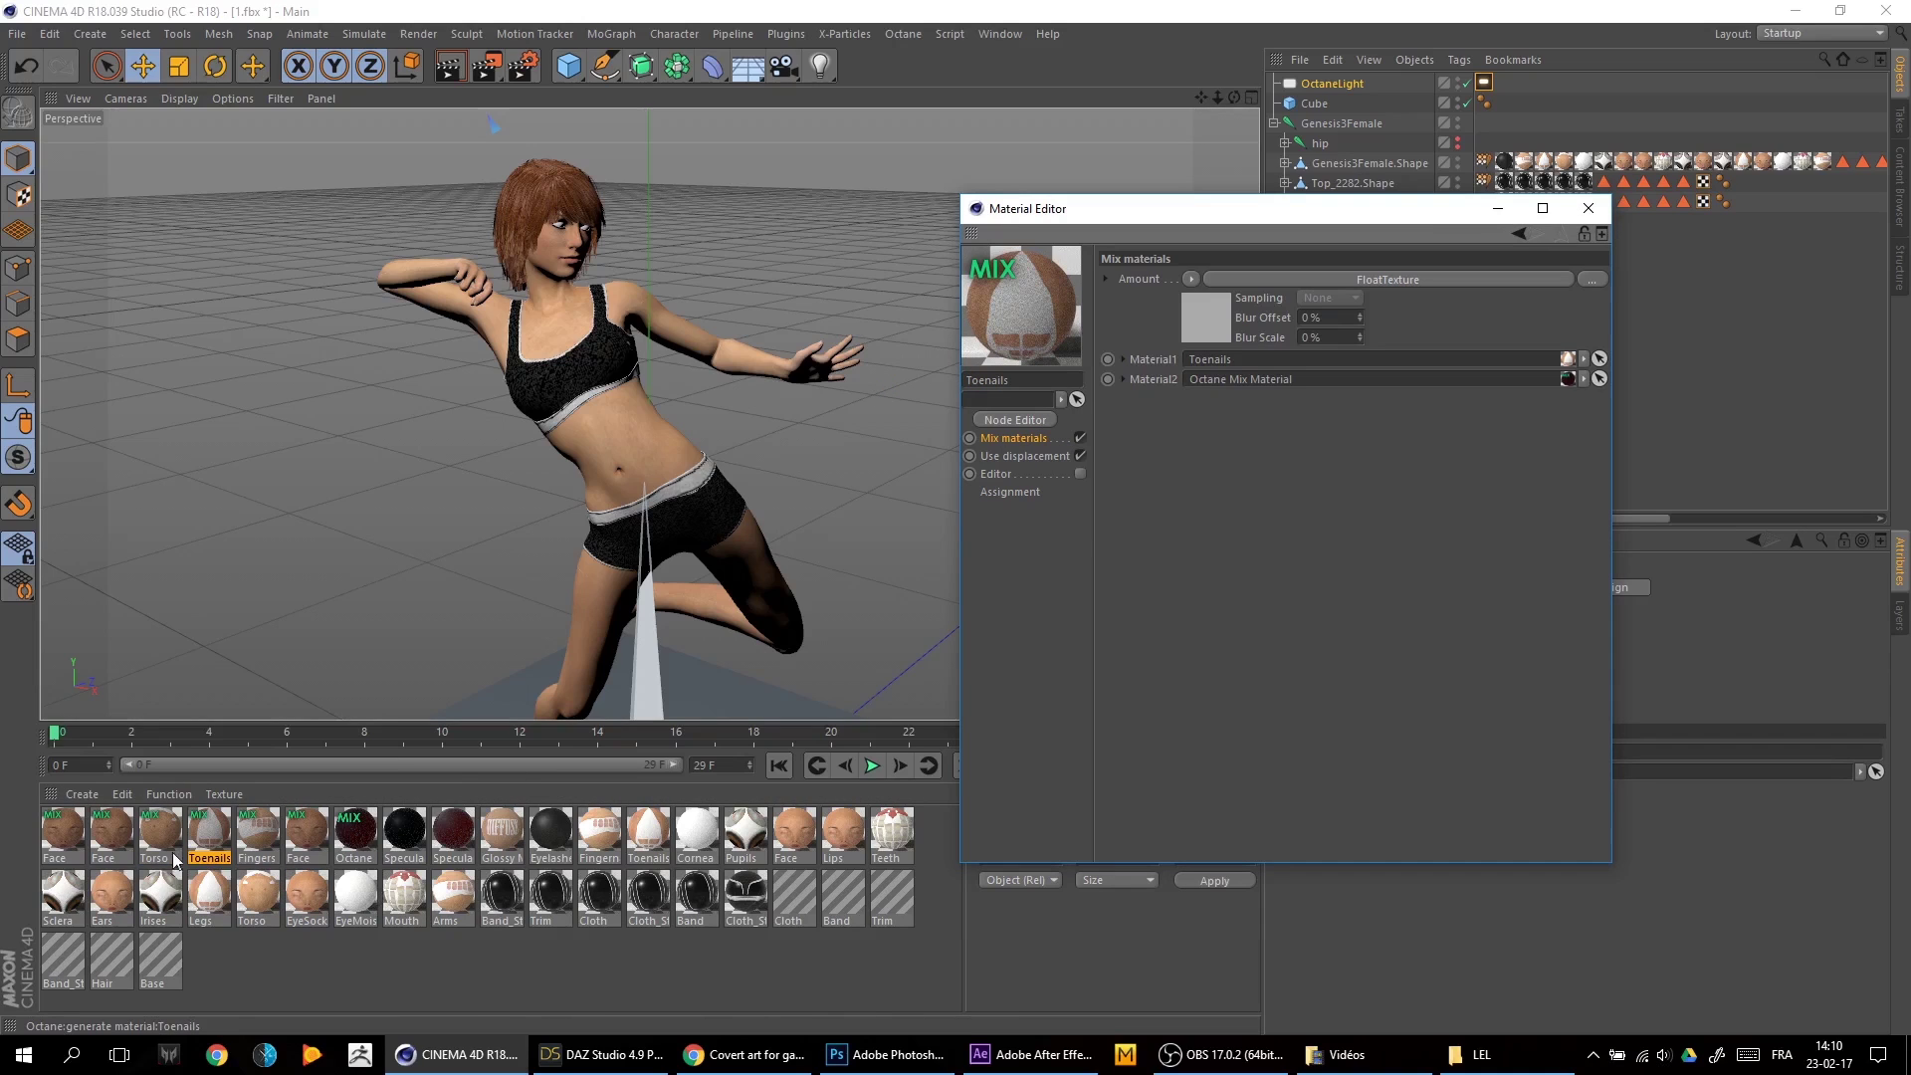
pyautogui.click(120, 840)
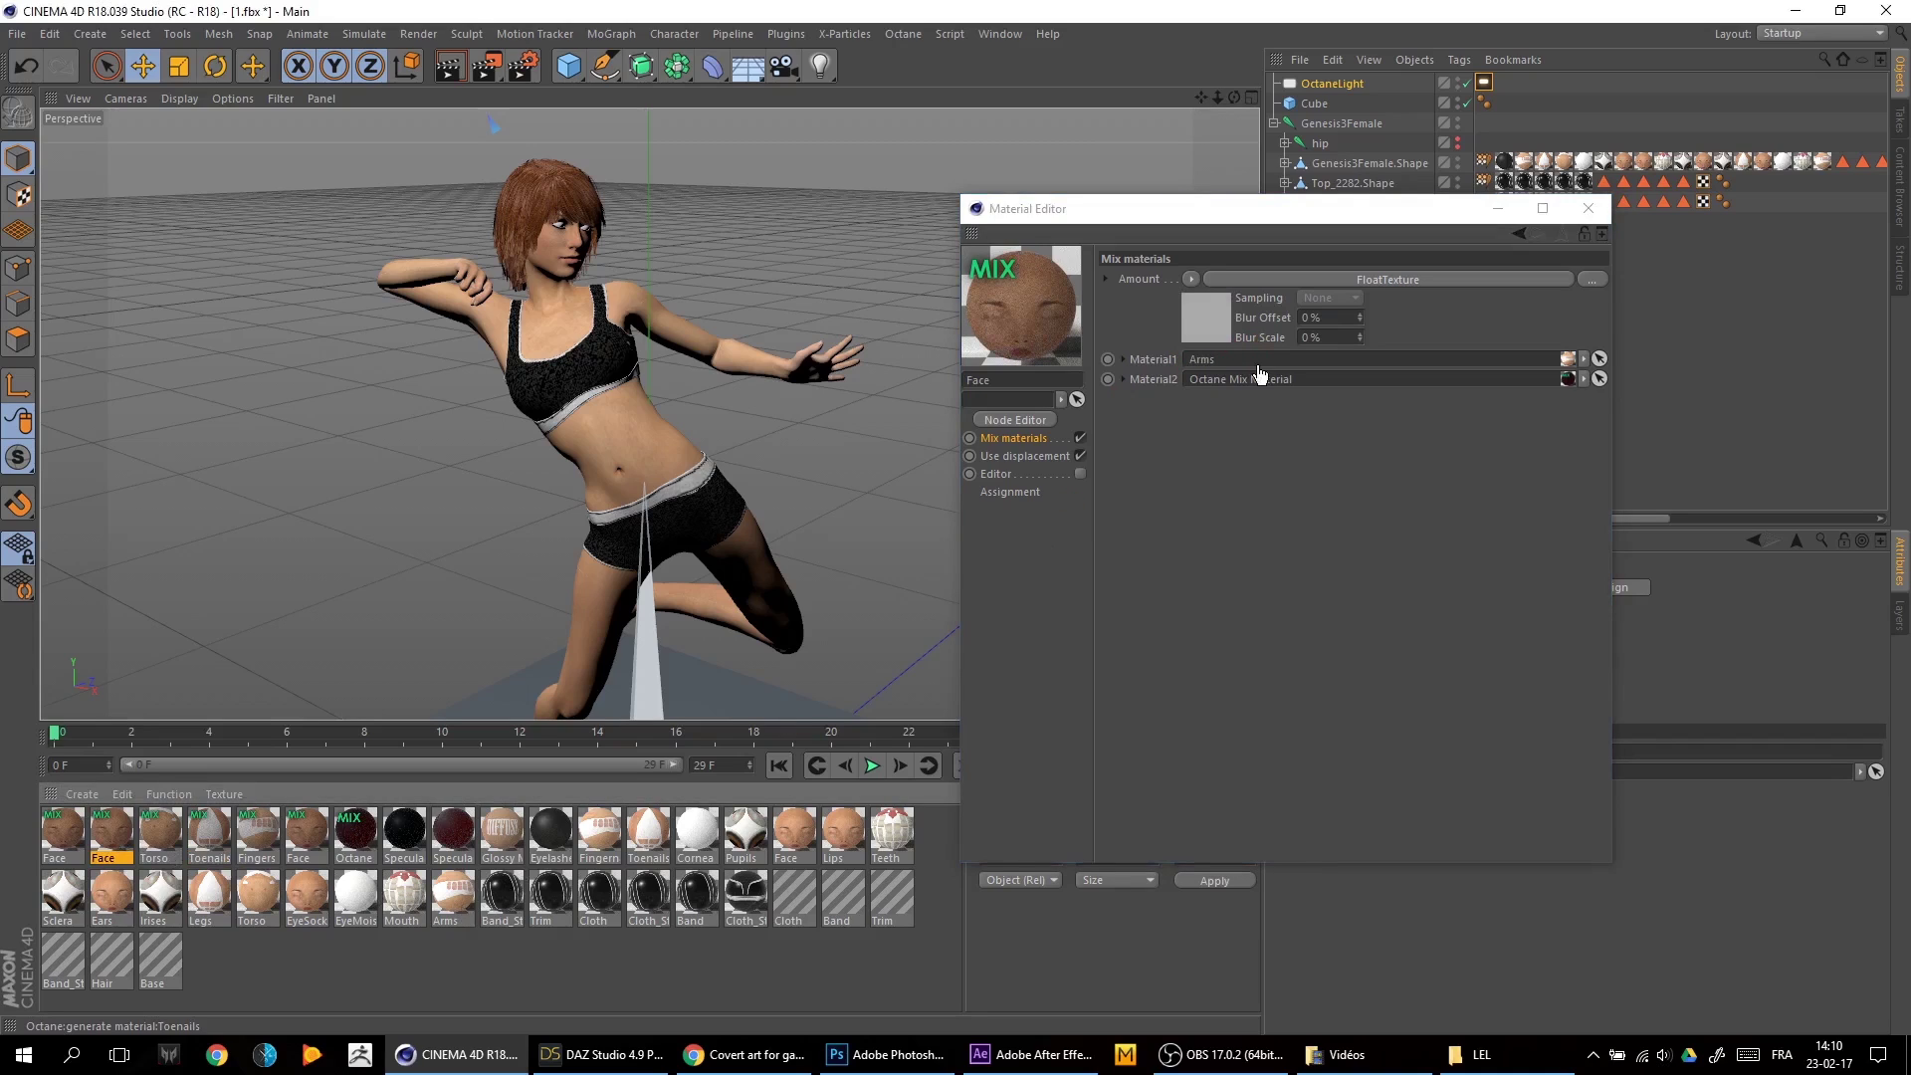
pyautogui.click(1018, 382)
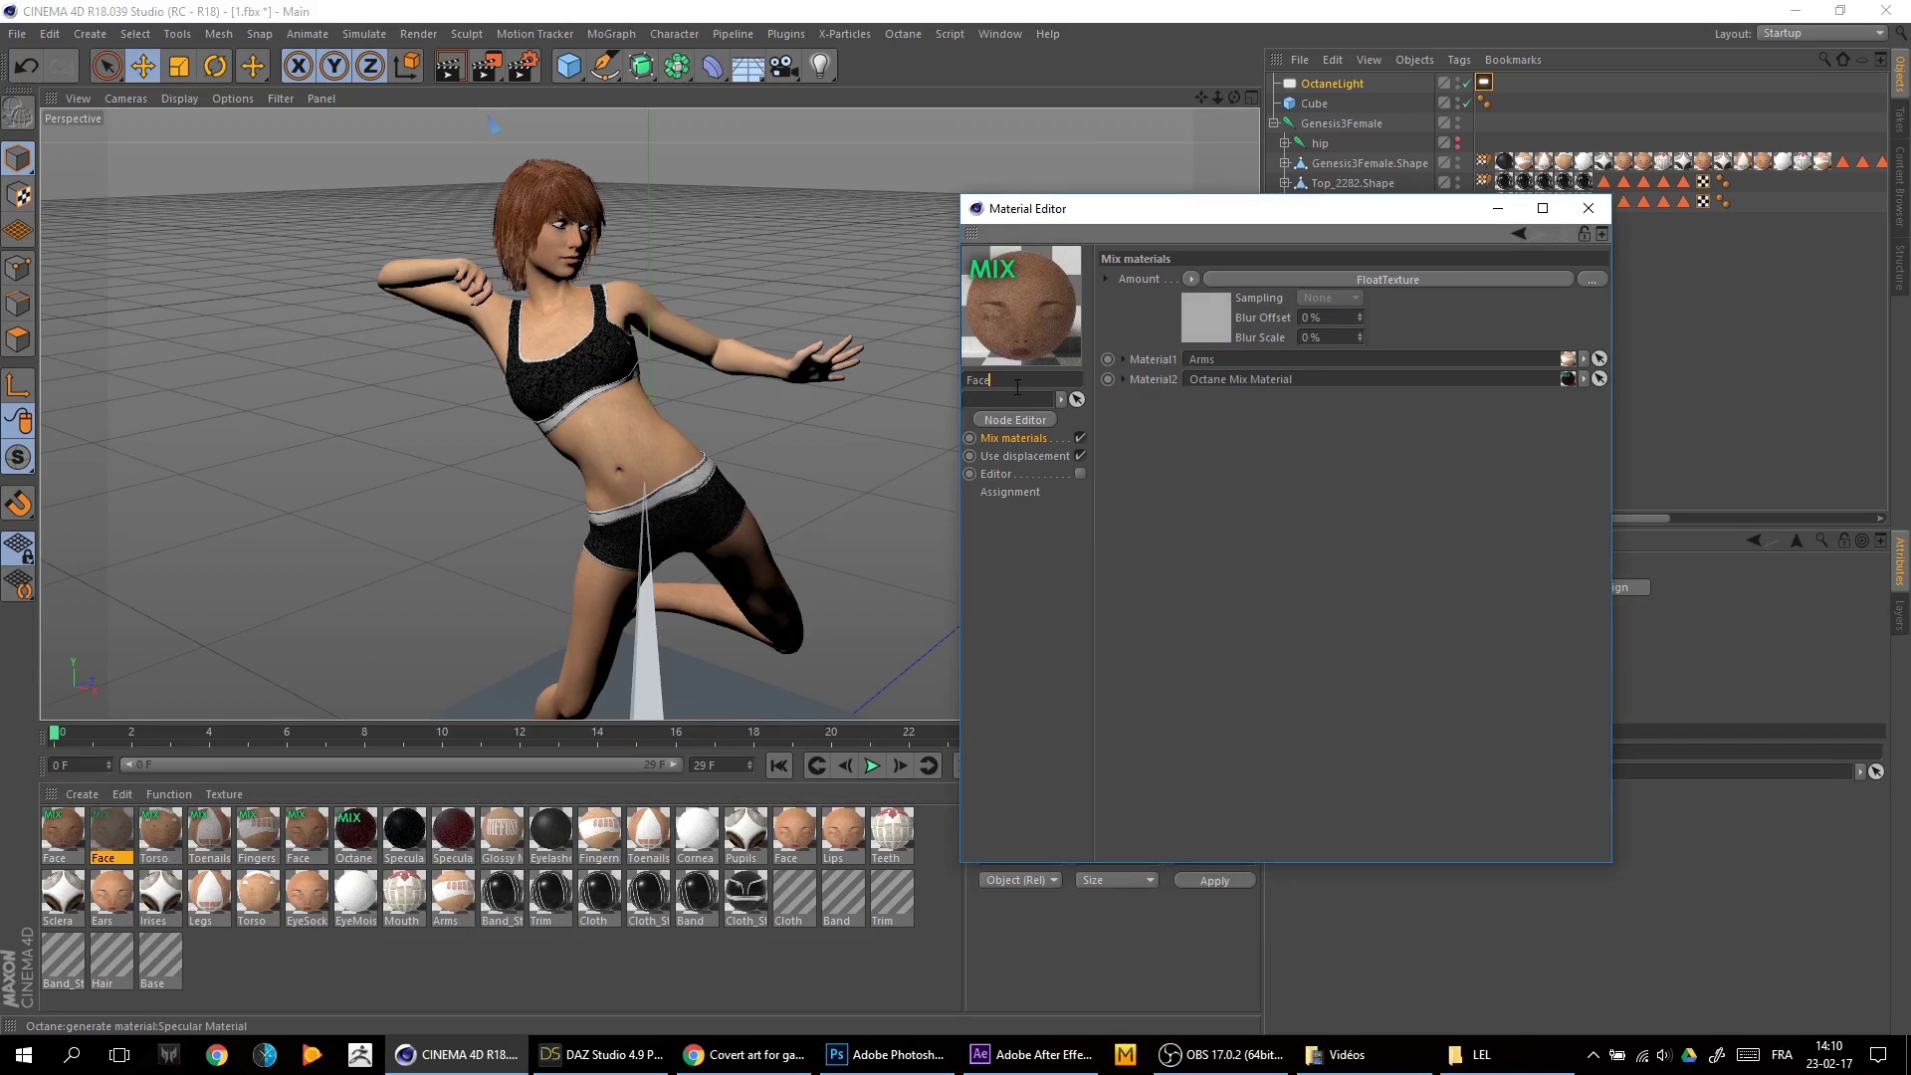
pyautogui.press('BackSpace')
pyautogui.press('BackSpace')
pyautogui.press('BackSpace')
pyautogui.write('Arms')
pyautogui.press('Return')
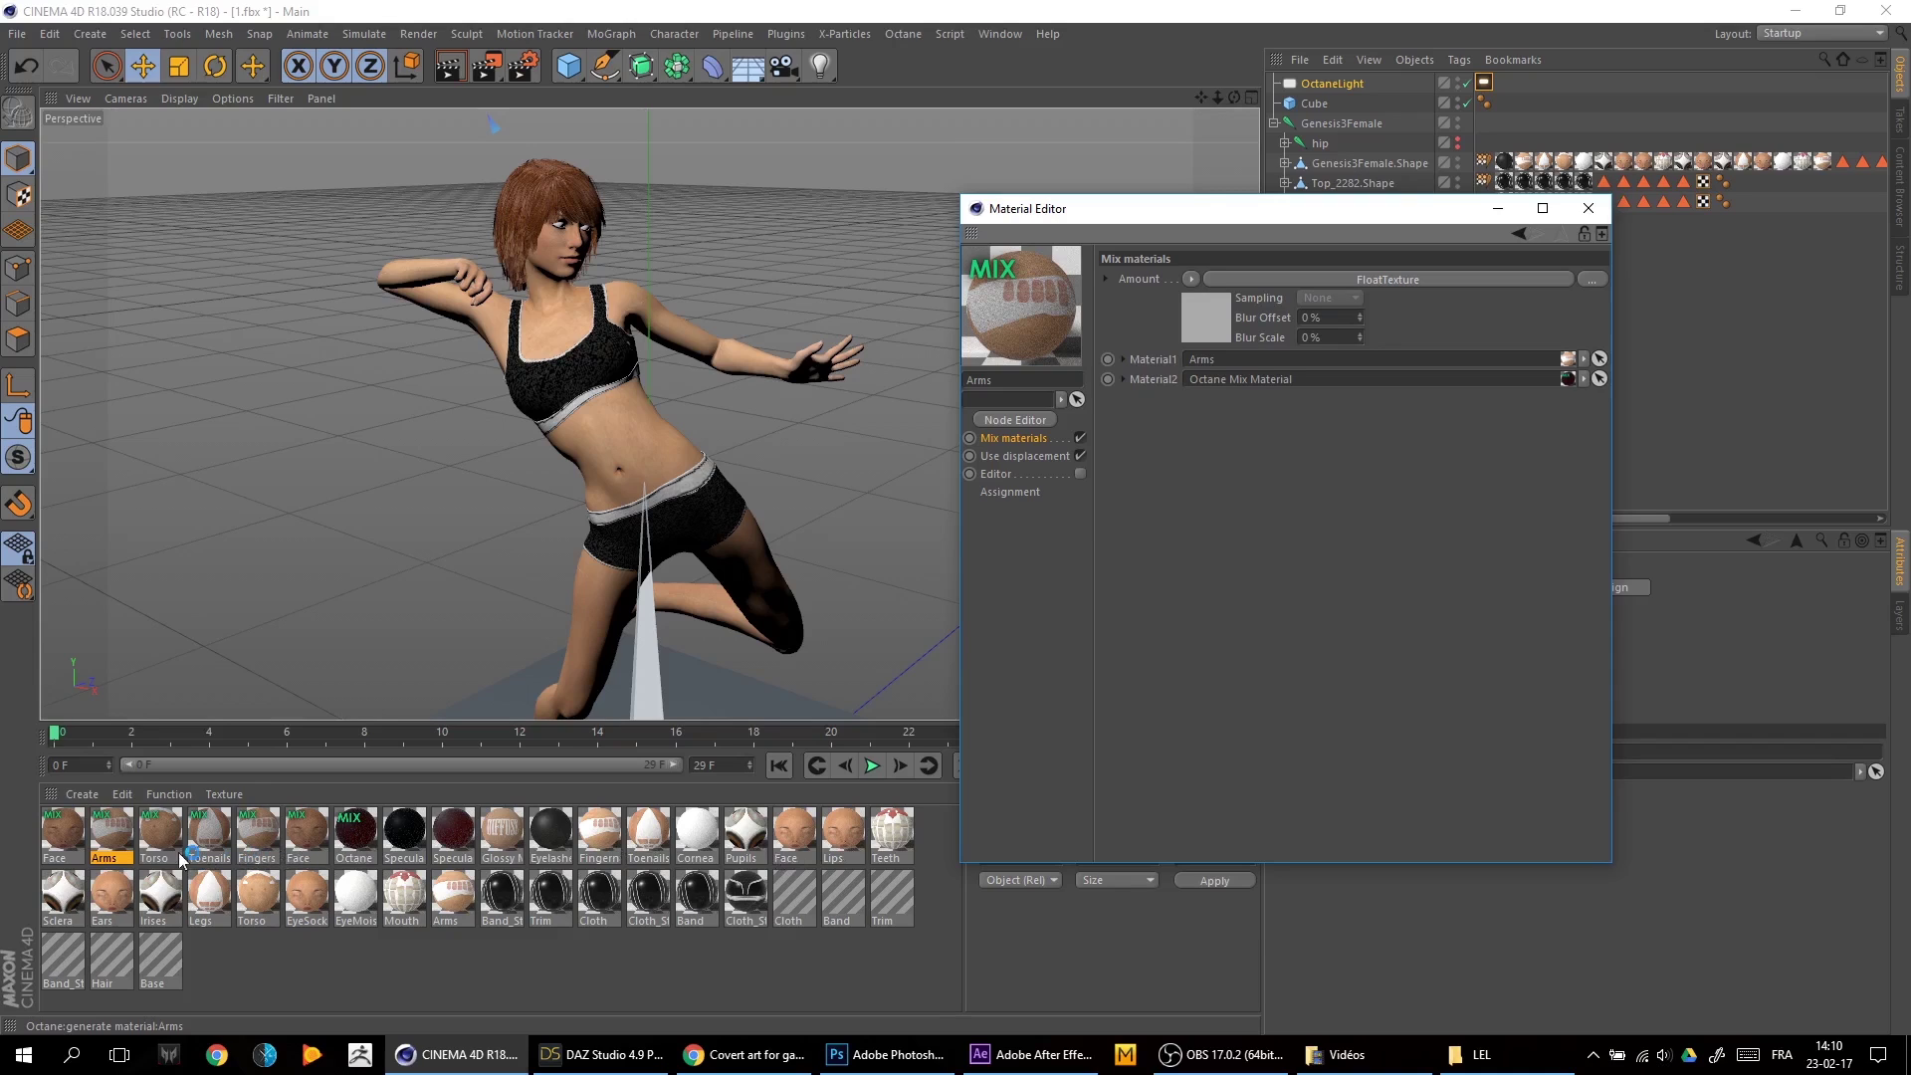
pyautogui.click(86, 845)
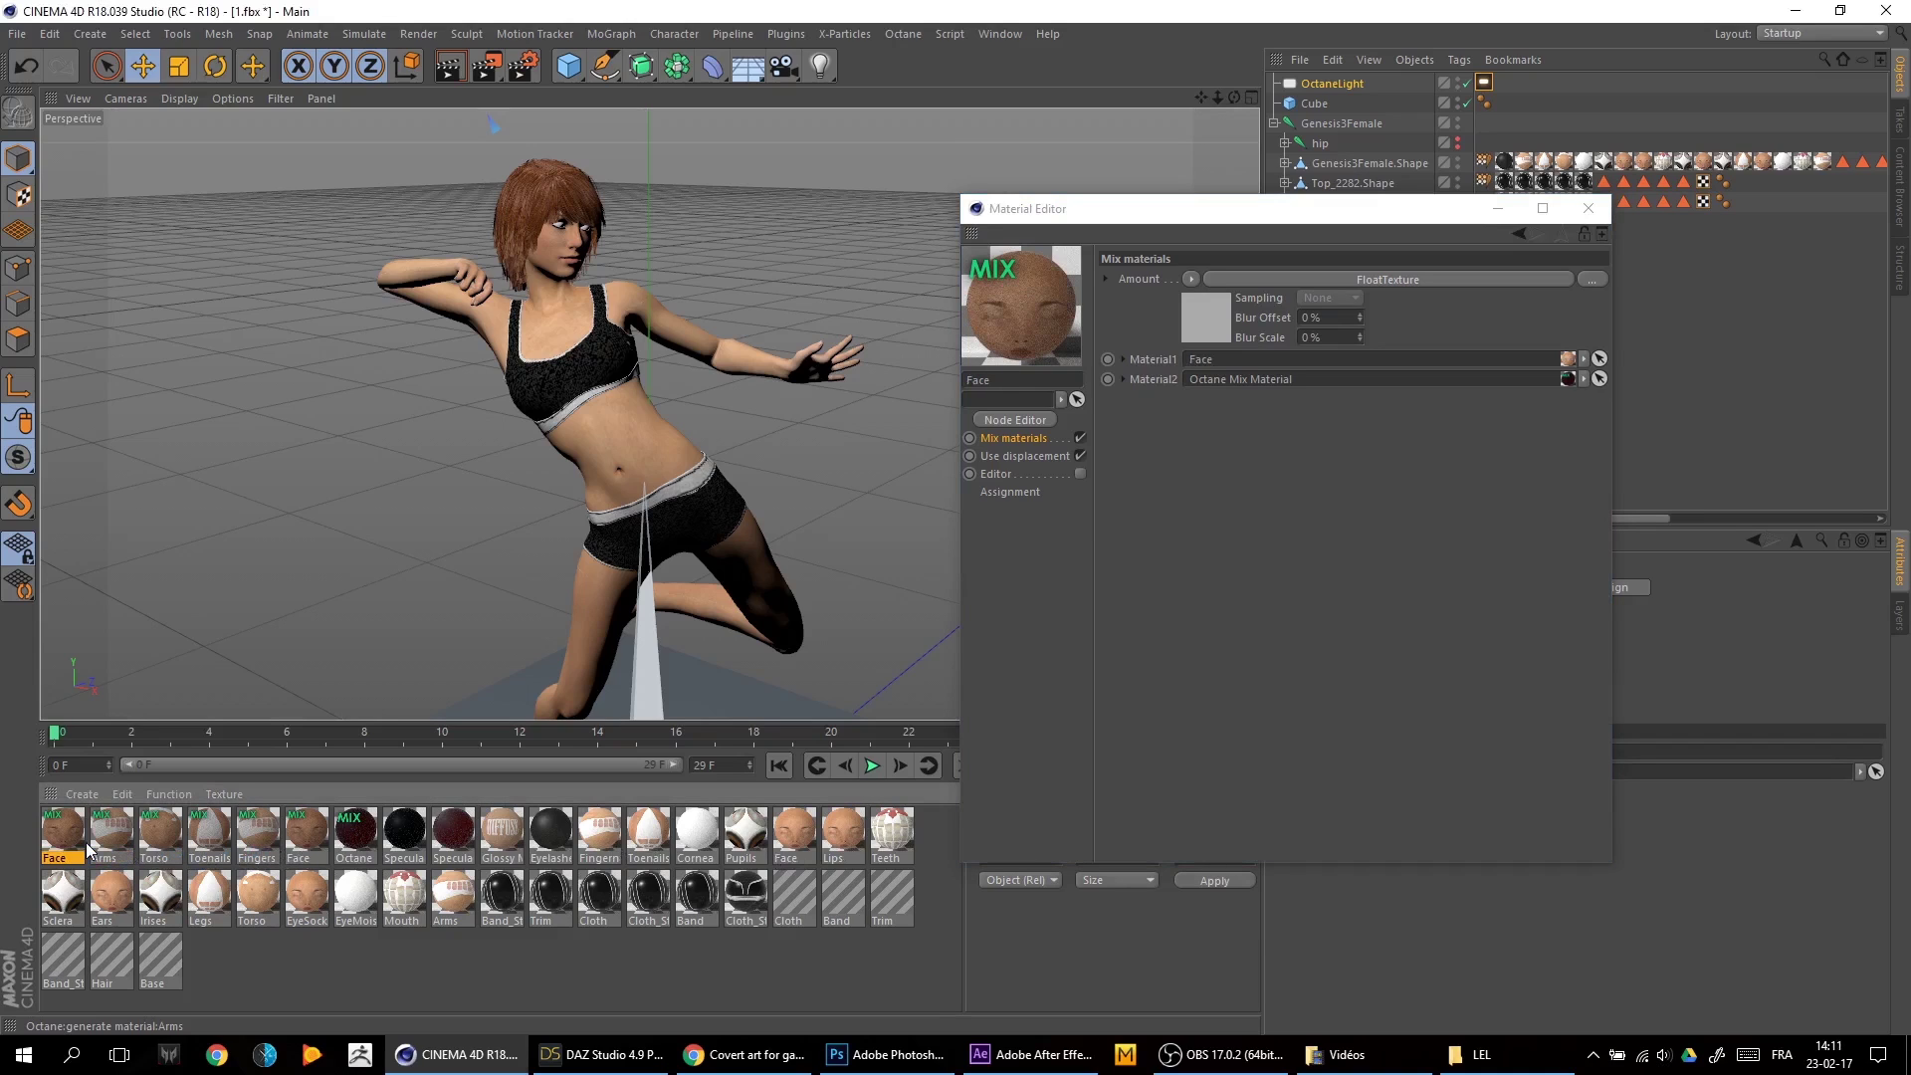
pyautogui.press('Delete')
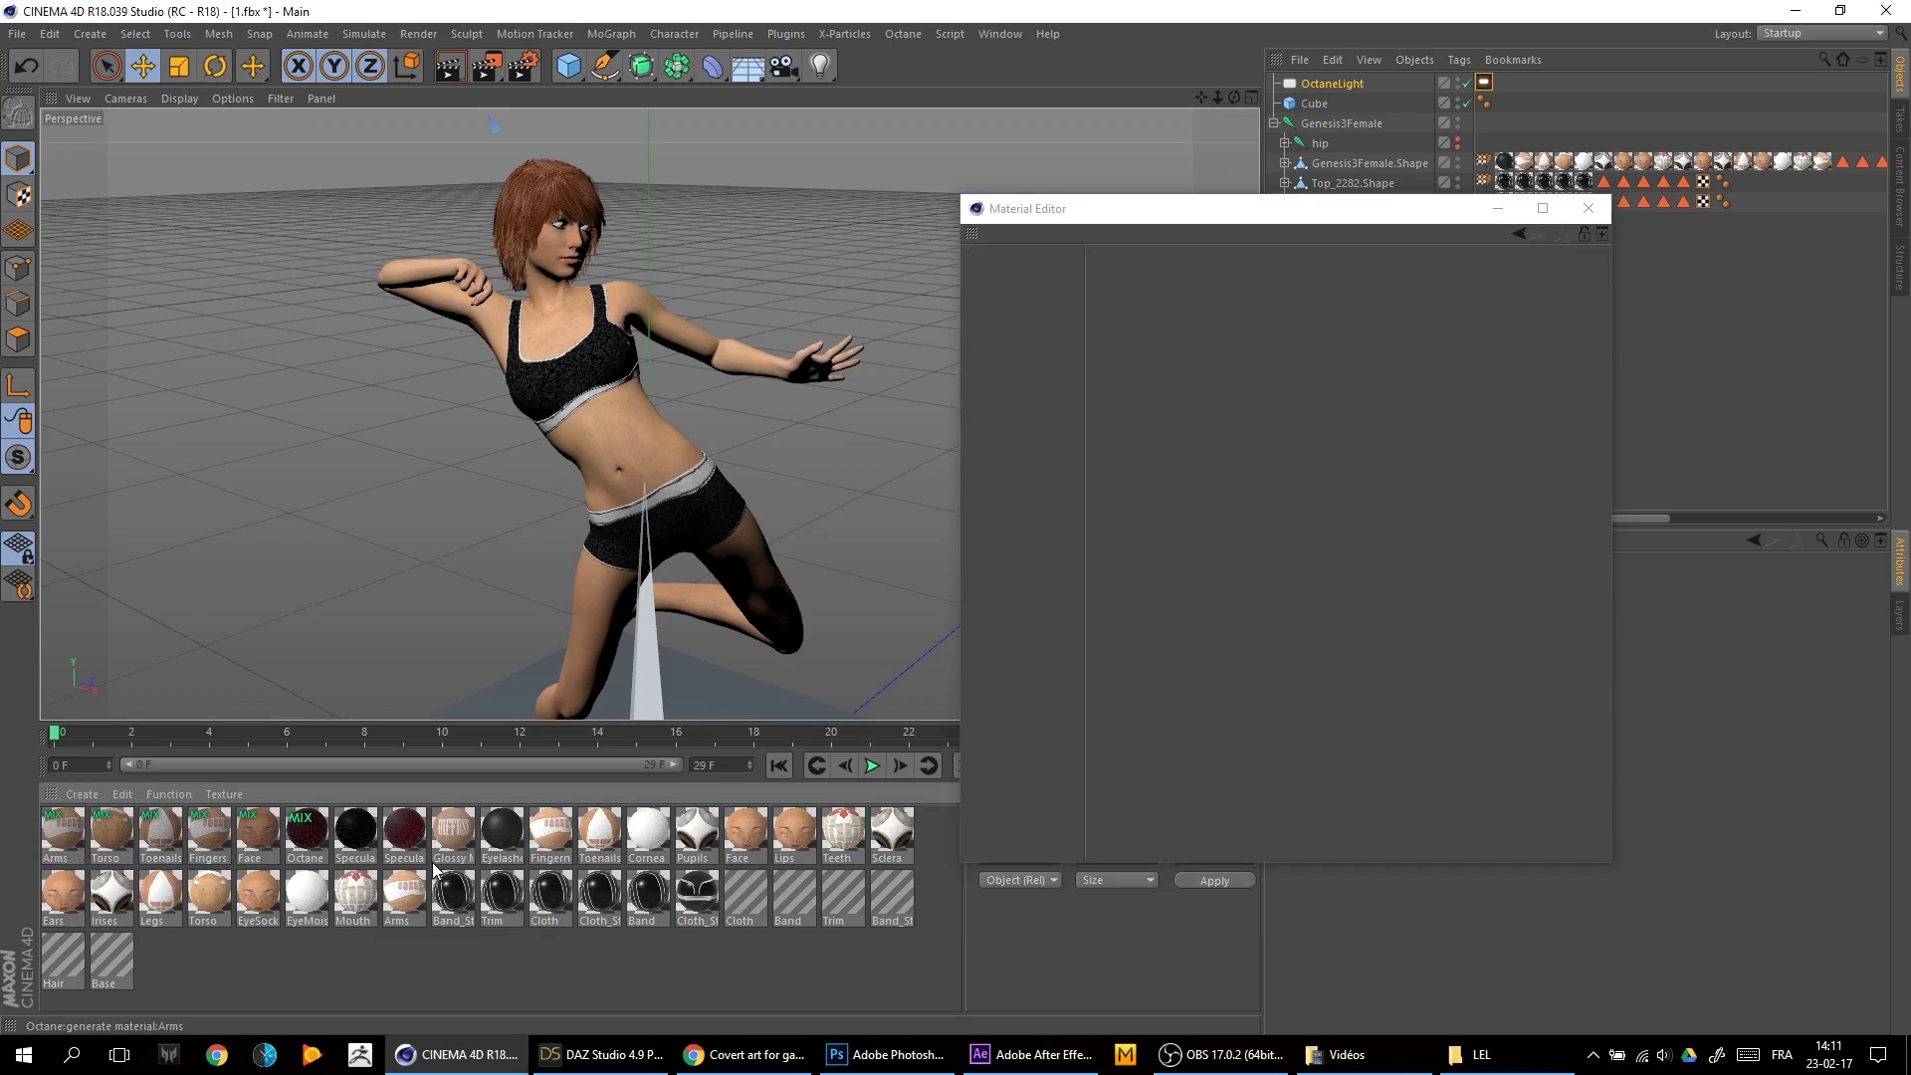
# Assign the Face mix material to the figure's Lips texture tag
pyautogui.click(1587, 208)
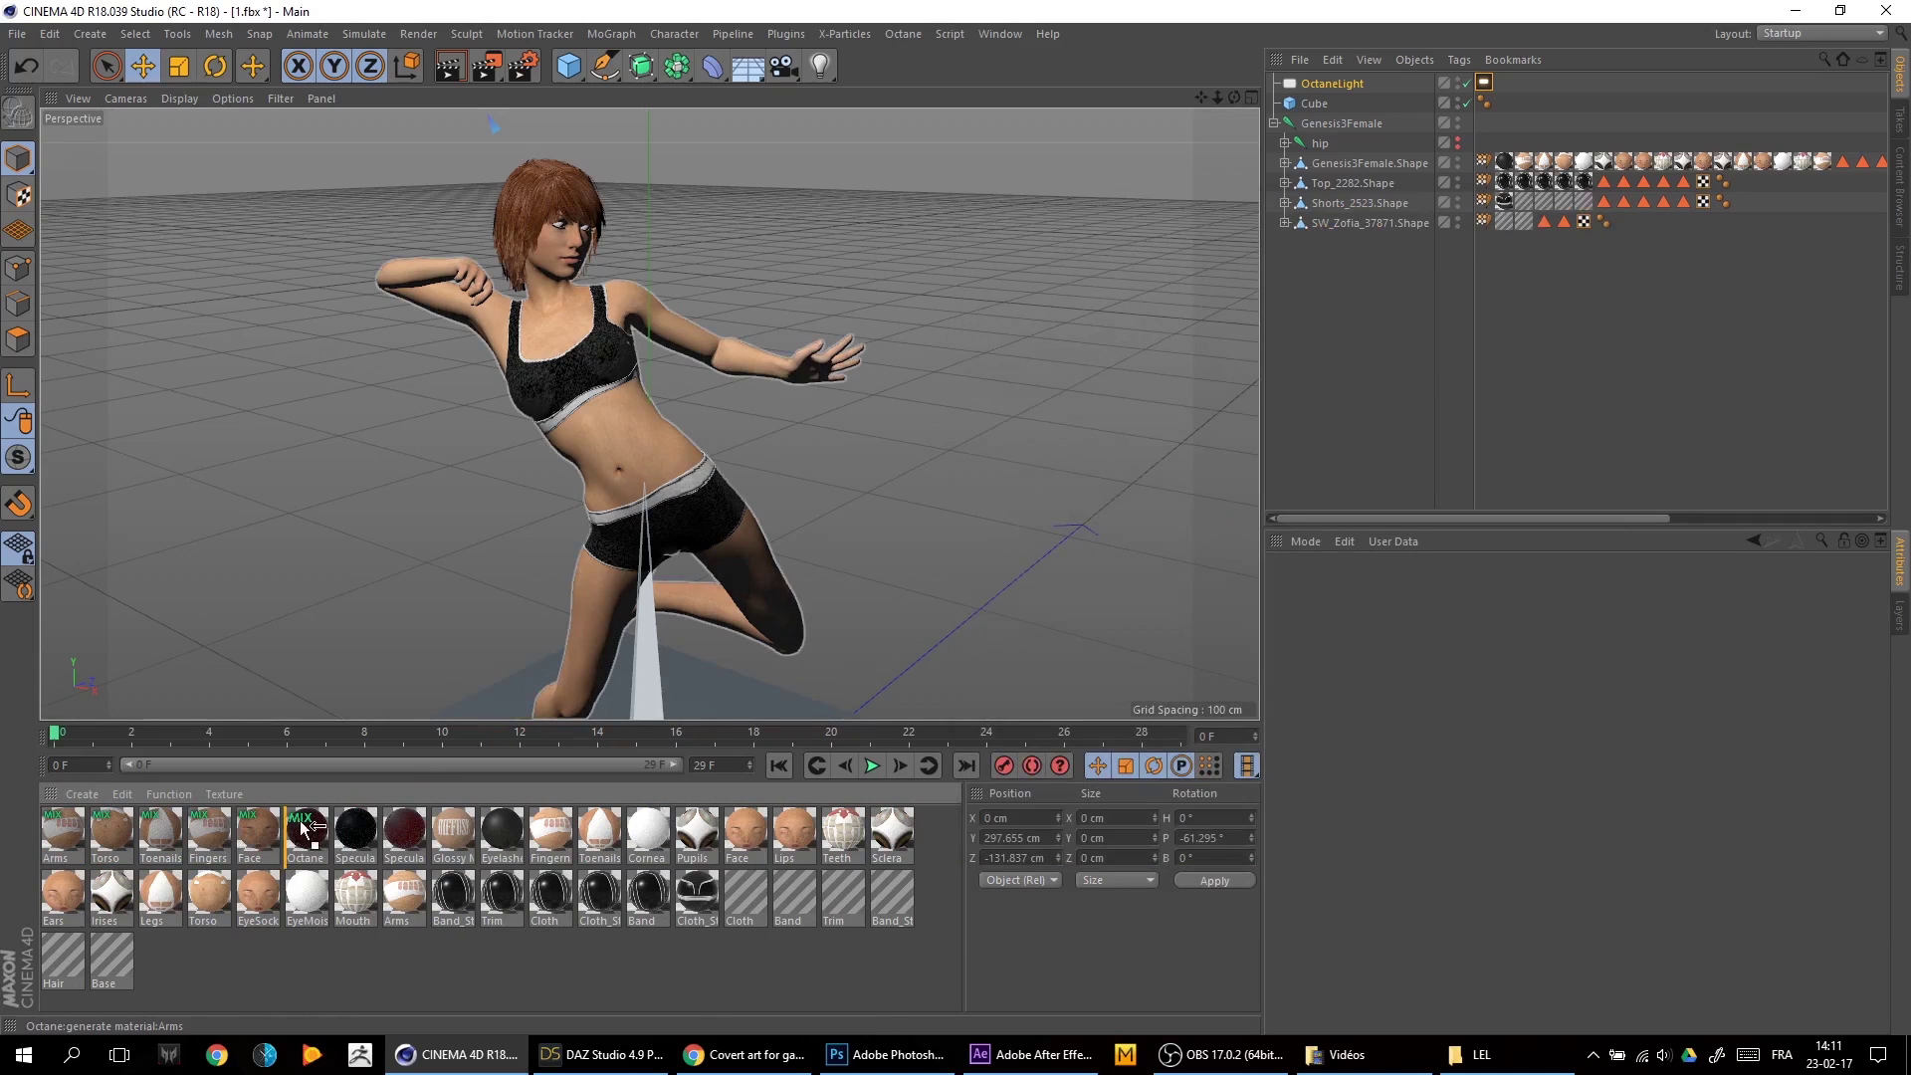
pyautogui.moveTo(1312, 452); pyautogui.dragTo(259, 836)
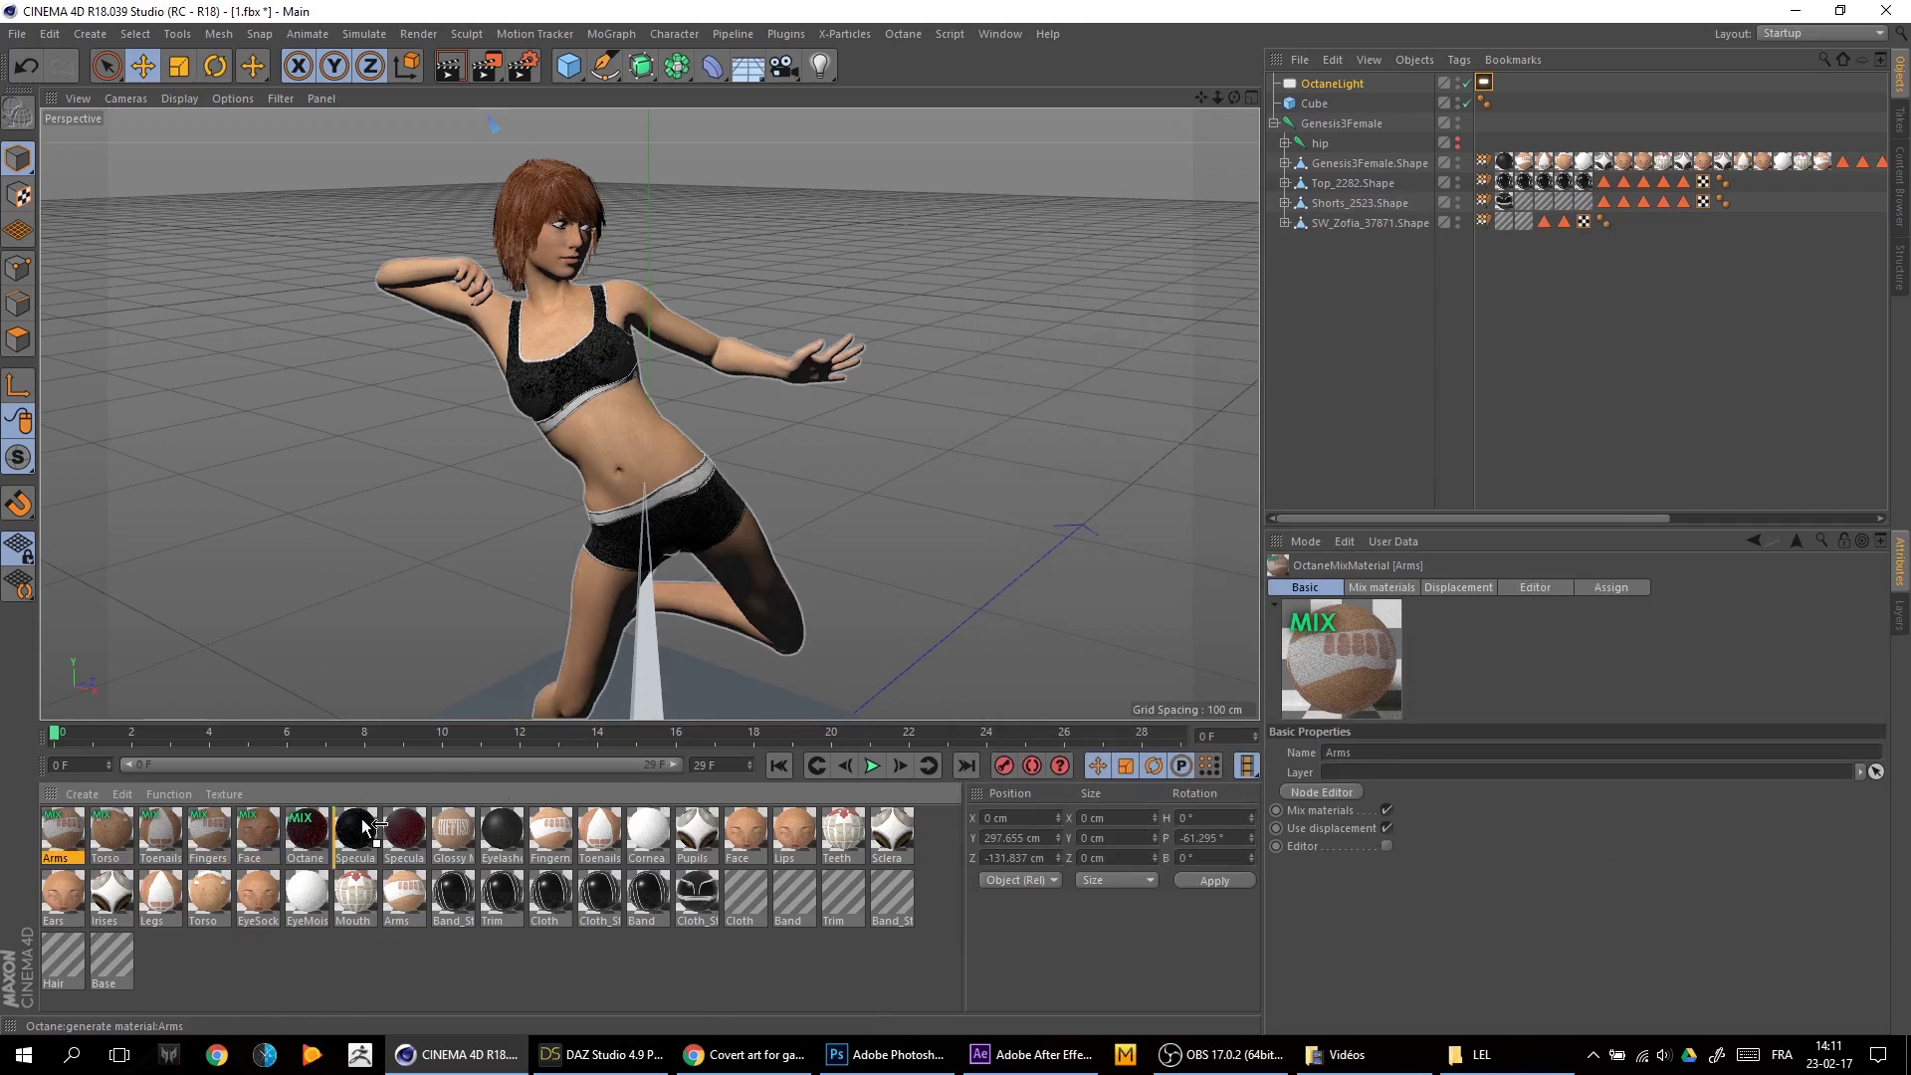
pyautogui.moveTo(1539, 168); pyautogui.dragTo(1622, 162)
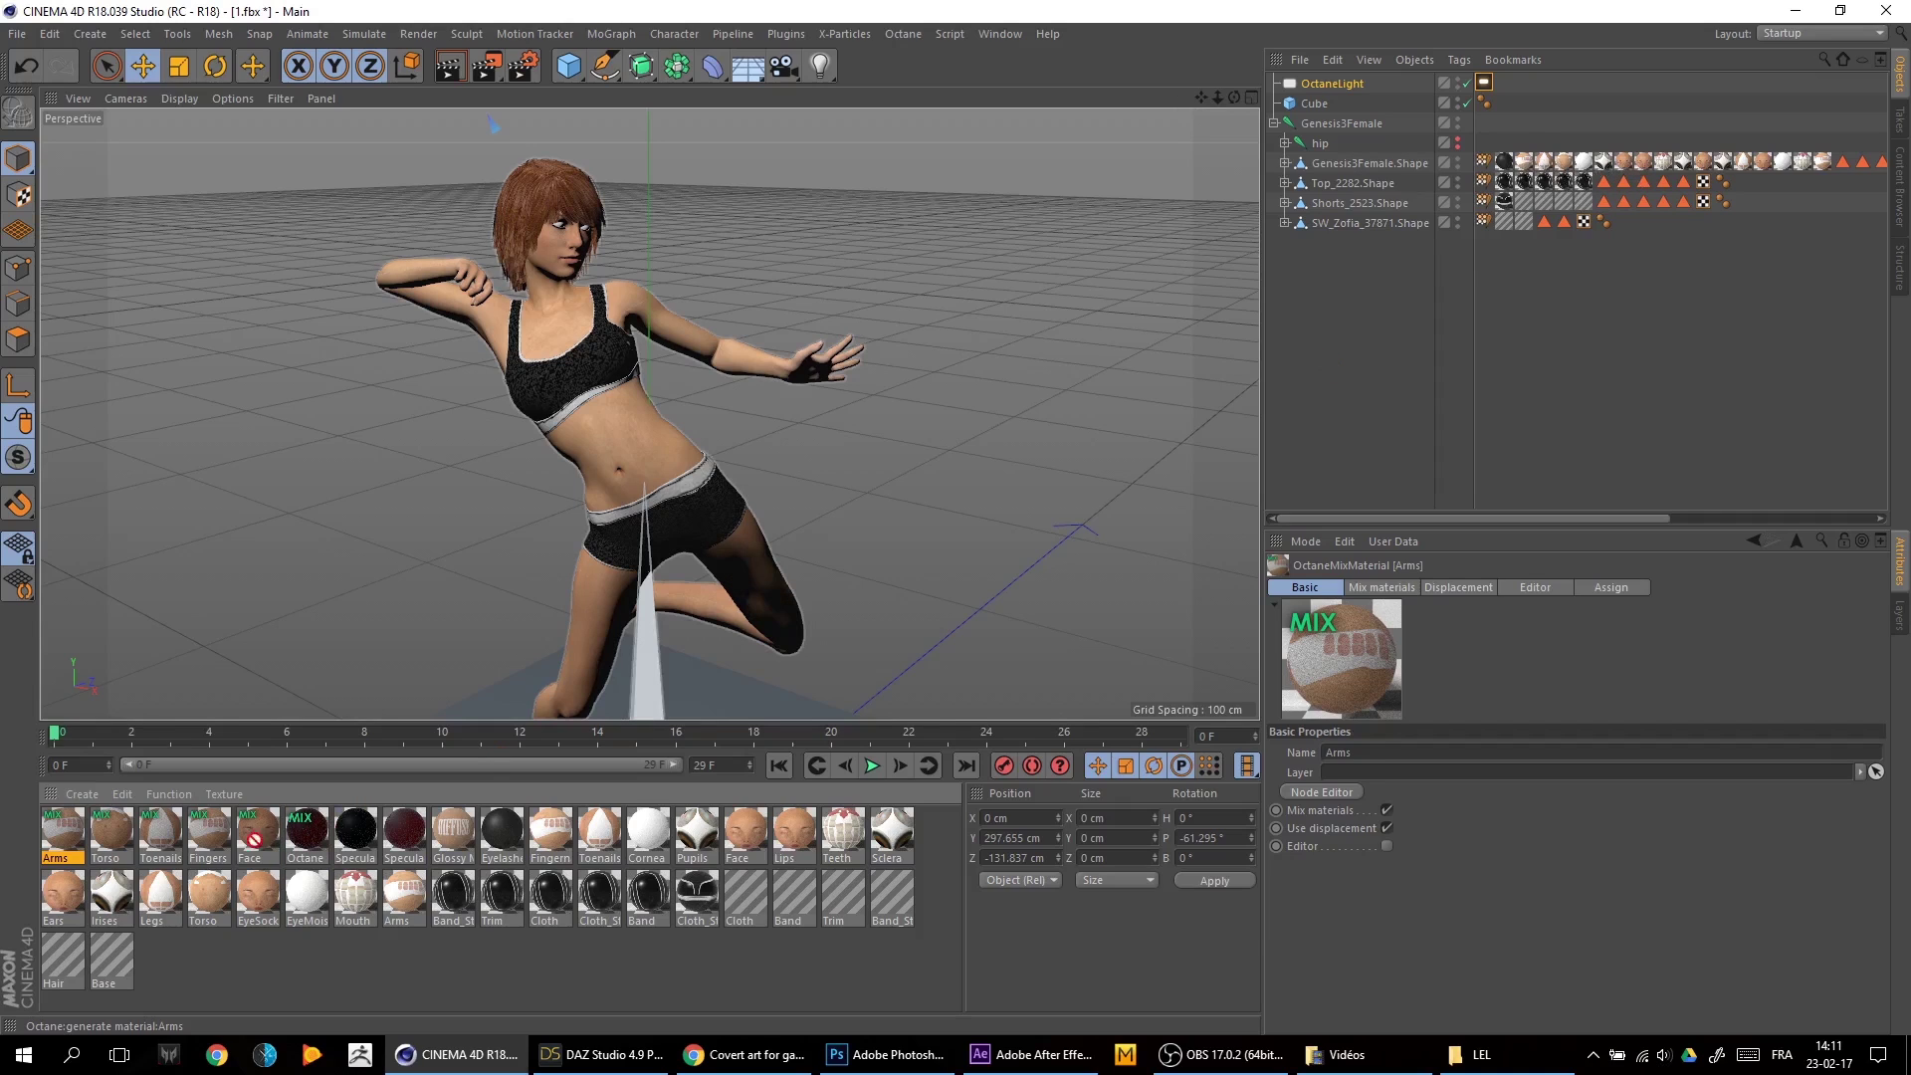
pyautogui.moveTo(256, 839); pyautogui.dragTo(72, 850)
pyautogui.moveTo(256, 839); pyautogui.dragTo(1524, 373)
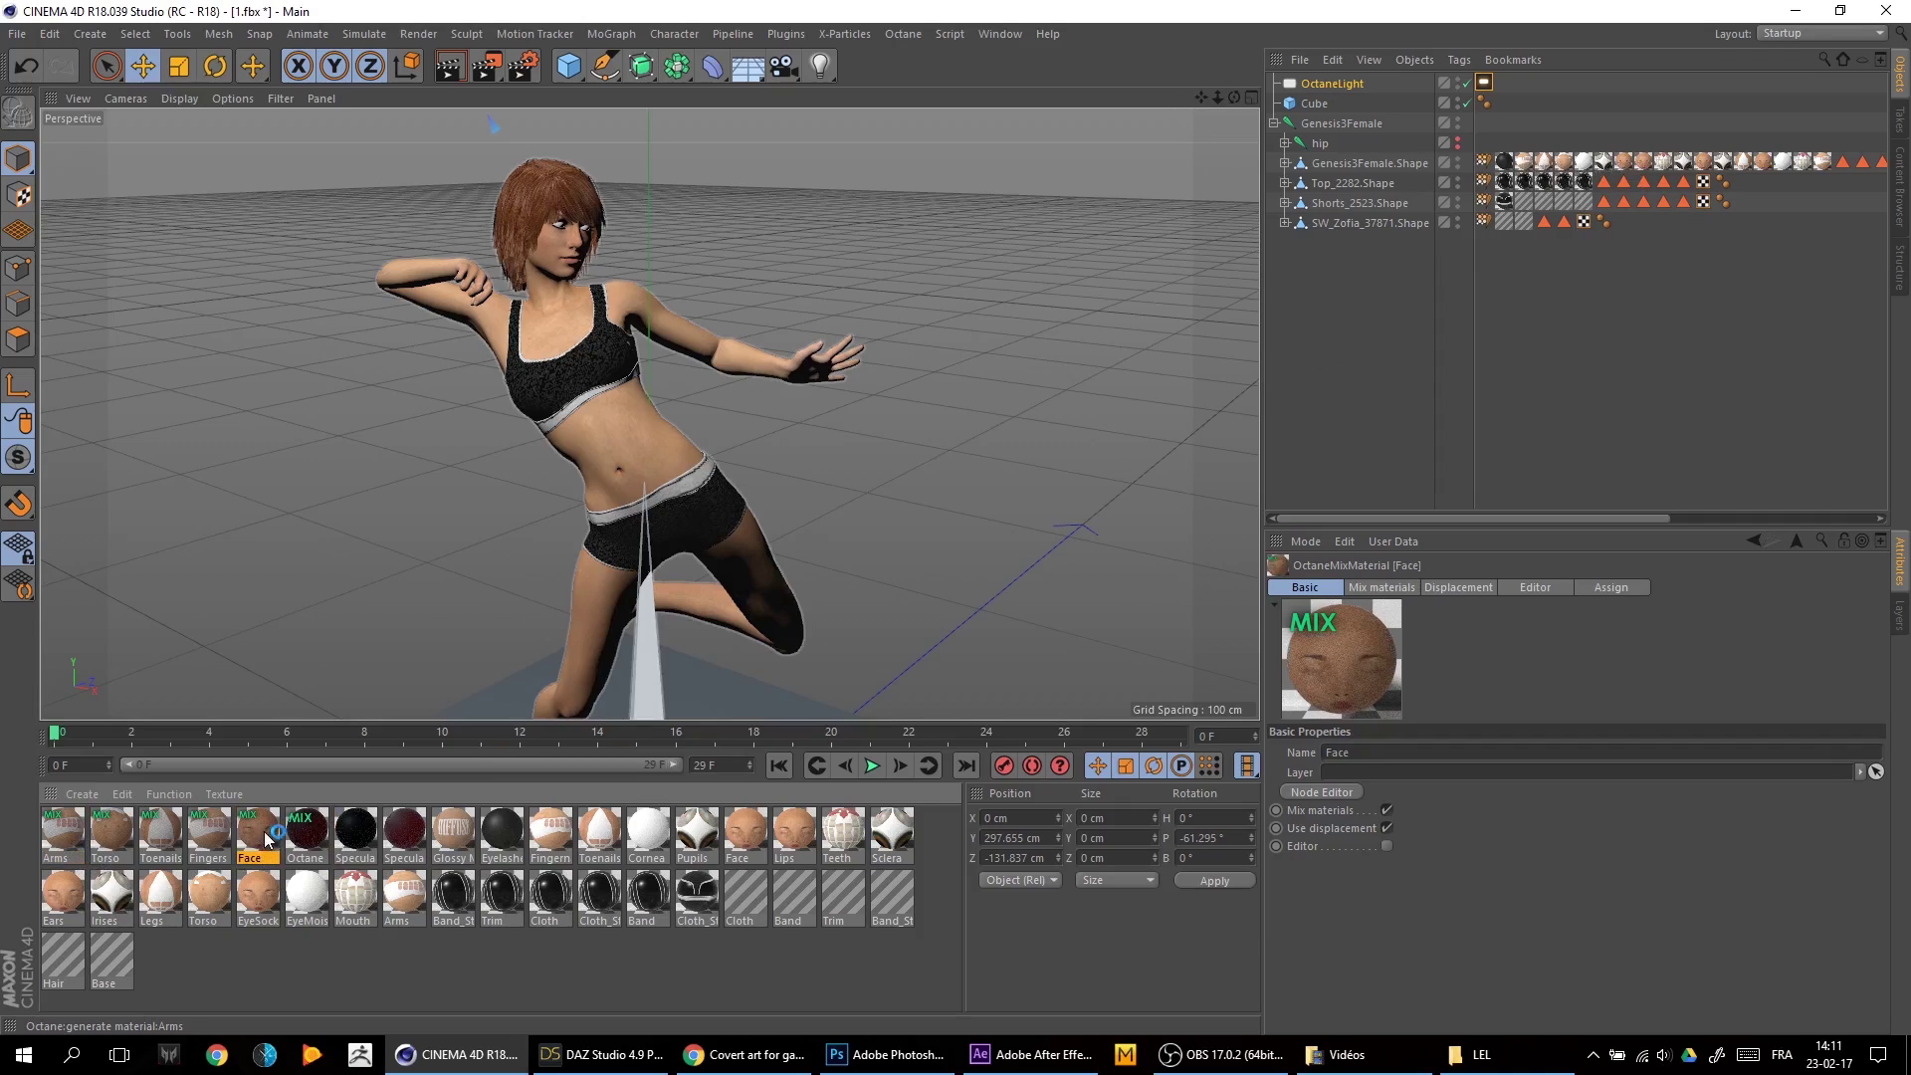
pyautogui.moveTo(1637, 181); pyautogui.dragTo(1646, 164)
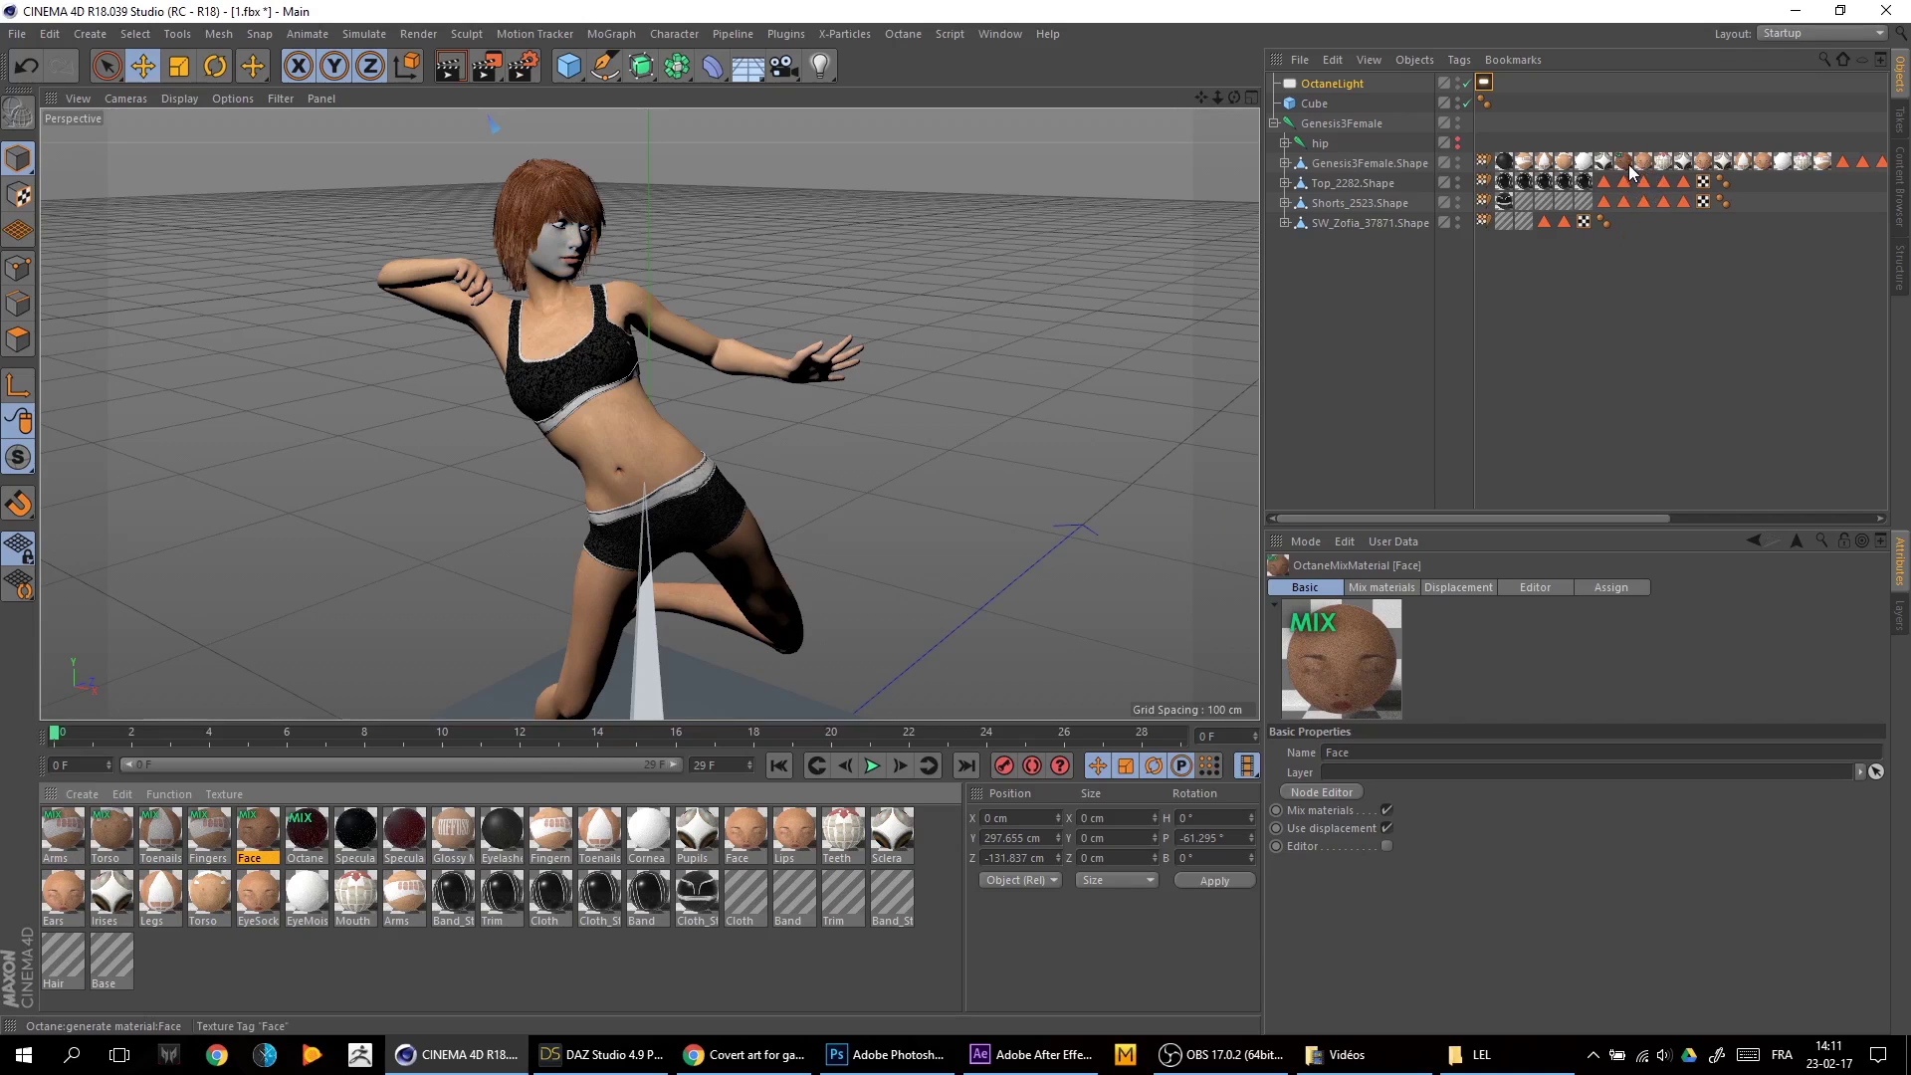
pyautogui.click(1645, 164)
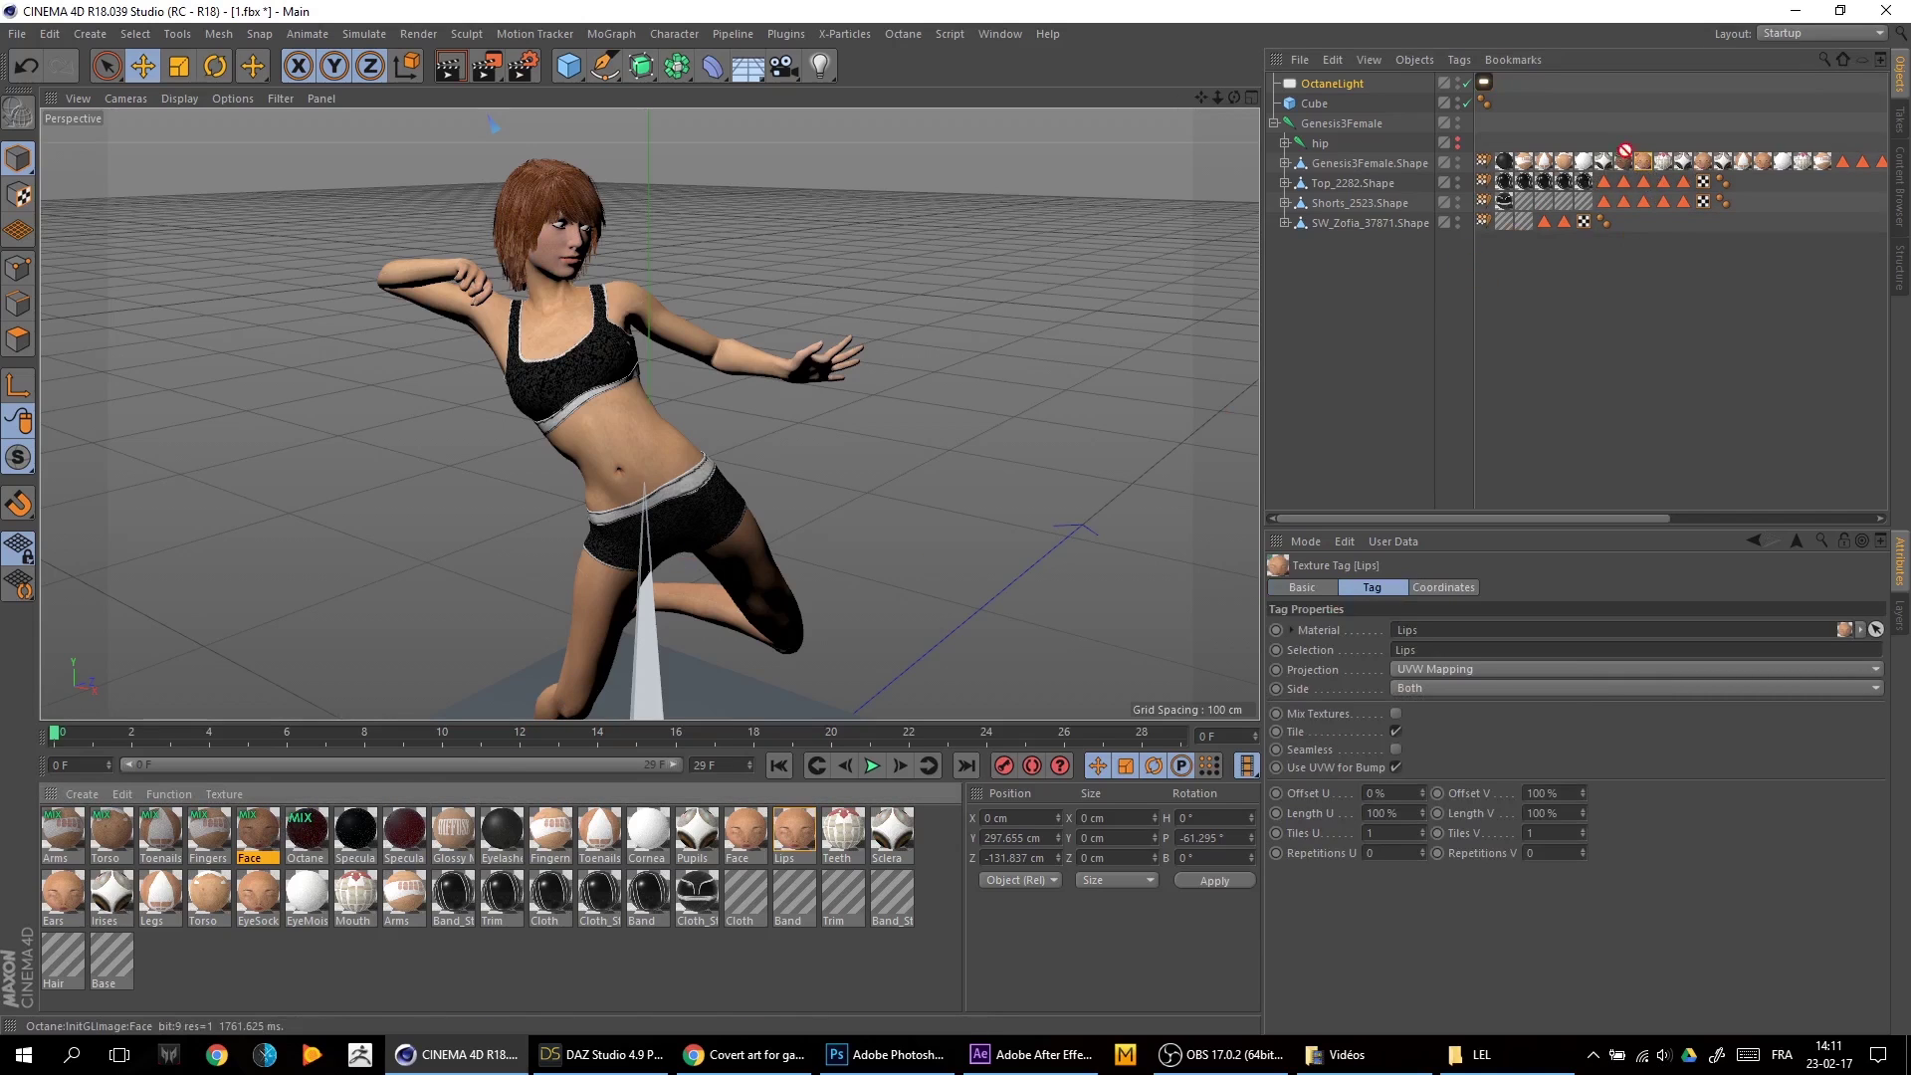
pyautogui.moveTo(1650, 163); pyautogui.dragTo(1651, 164)
# Put Face on the Ears and EyeSocket tags and Fingers on the Fingernails tag
pyautogui.click(1702, 166)
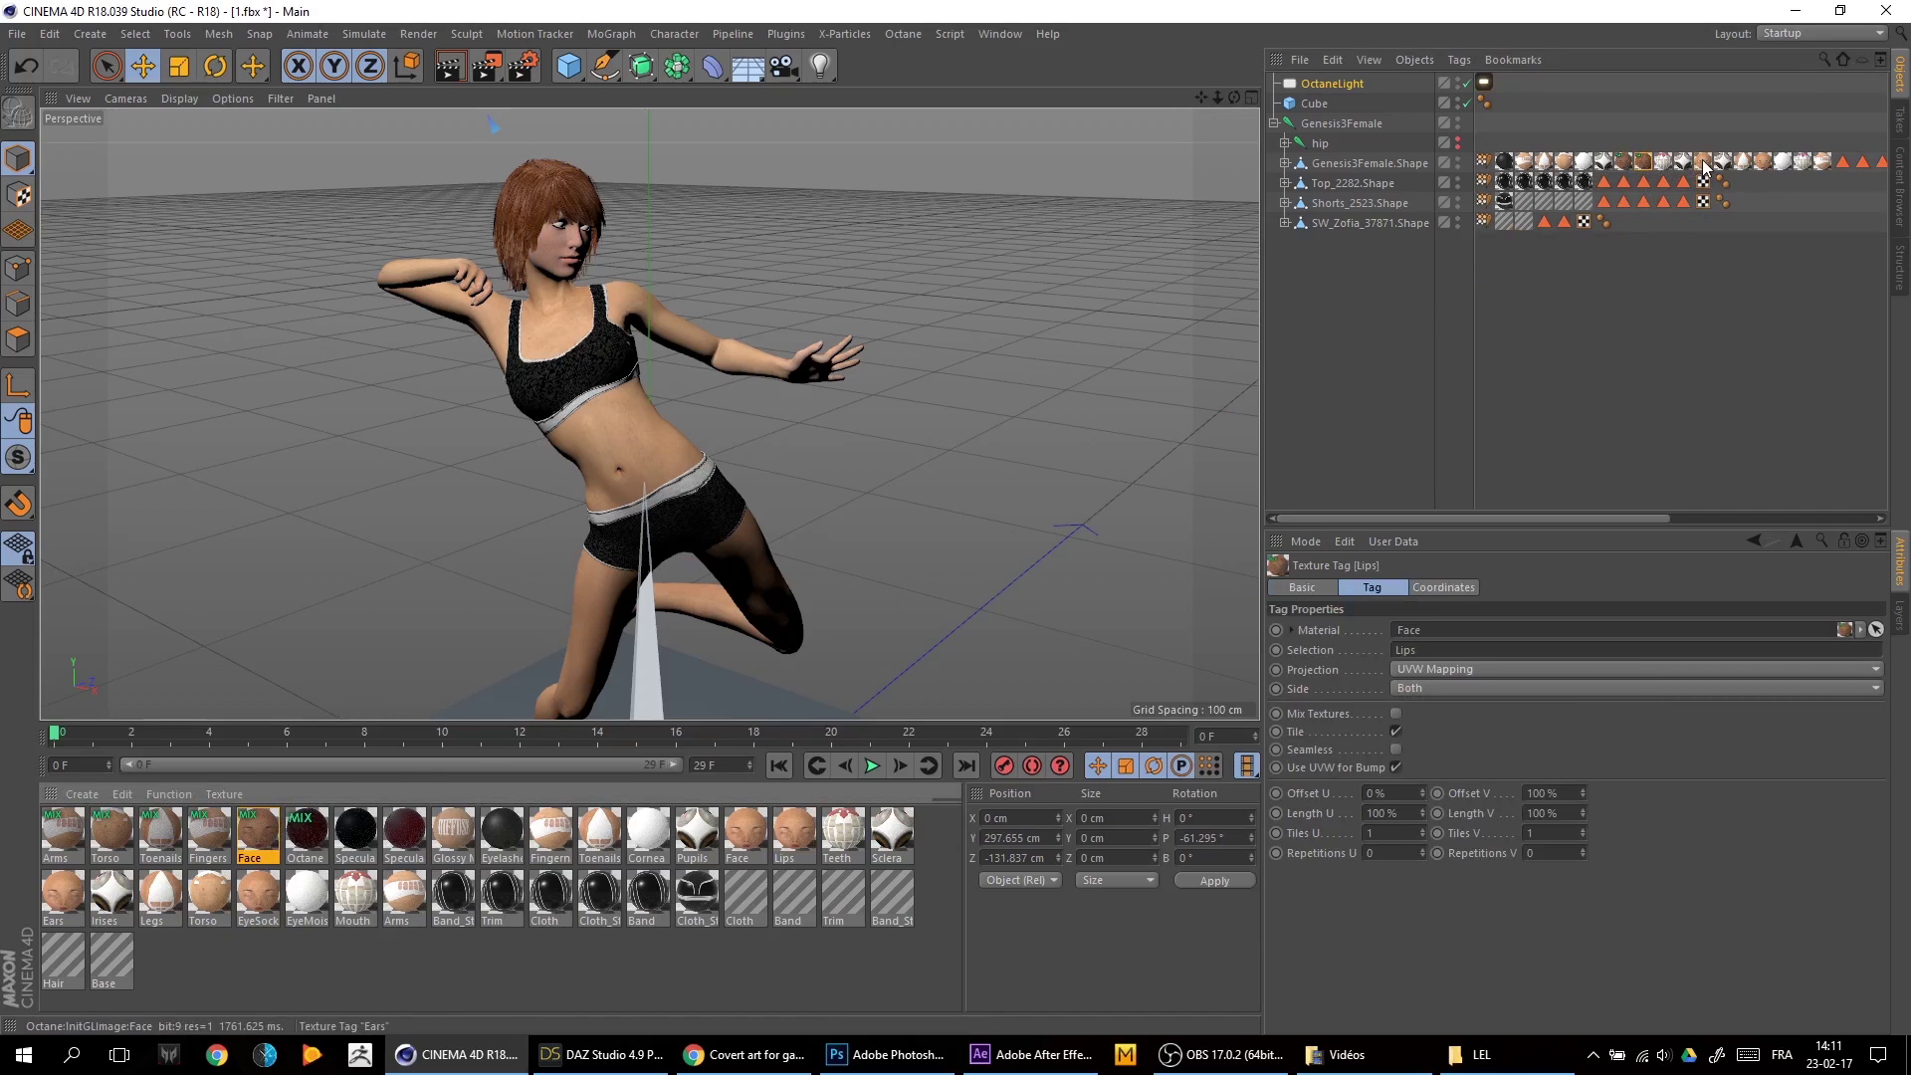
pyautogui.moveTo(276, 831); pyautogui.dragTo(1559, 320)
pyautogui.click(1748, 169)
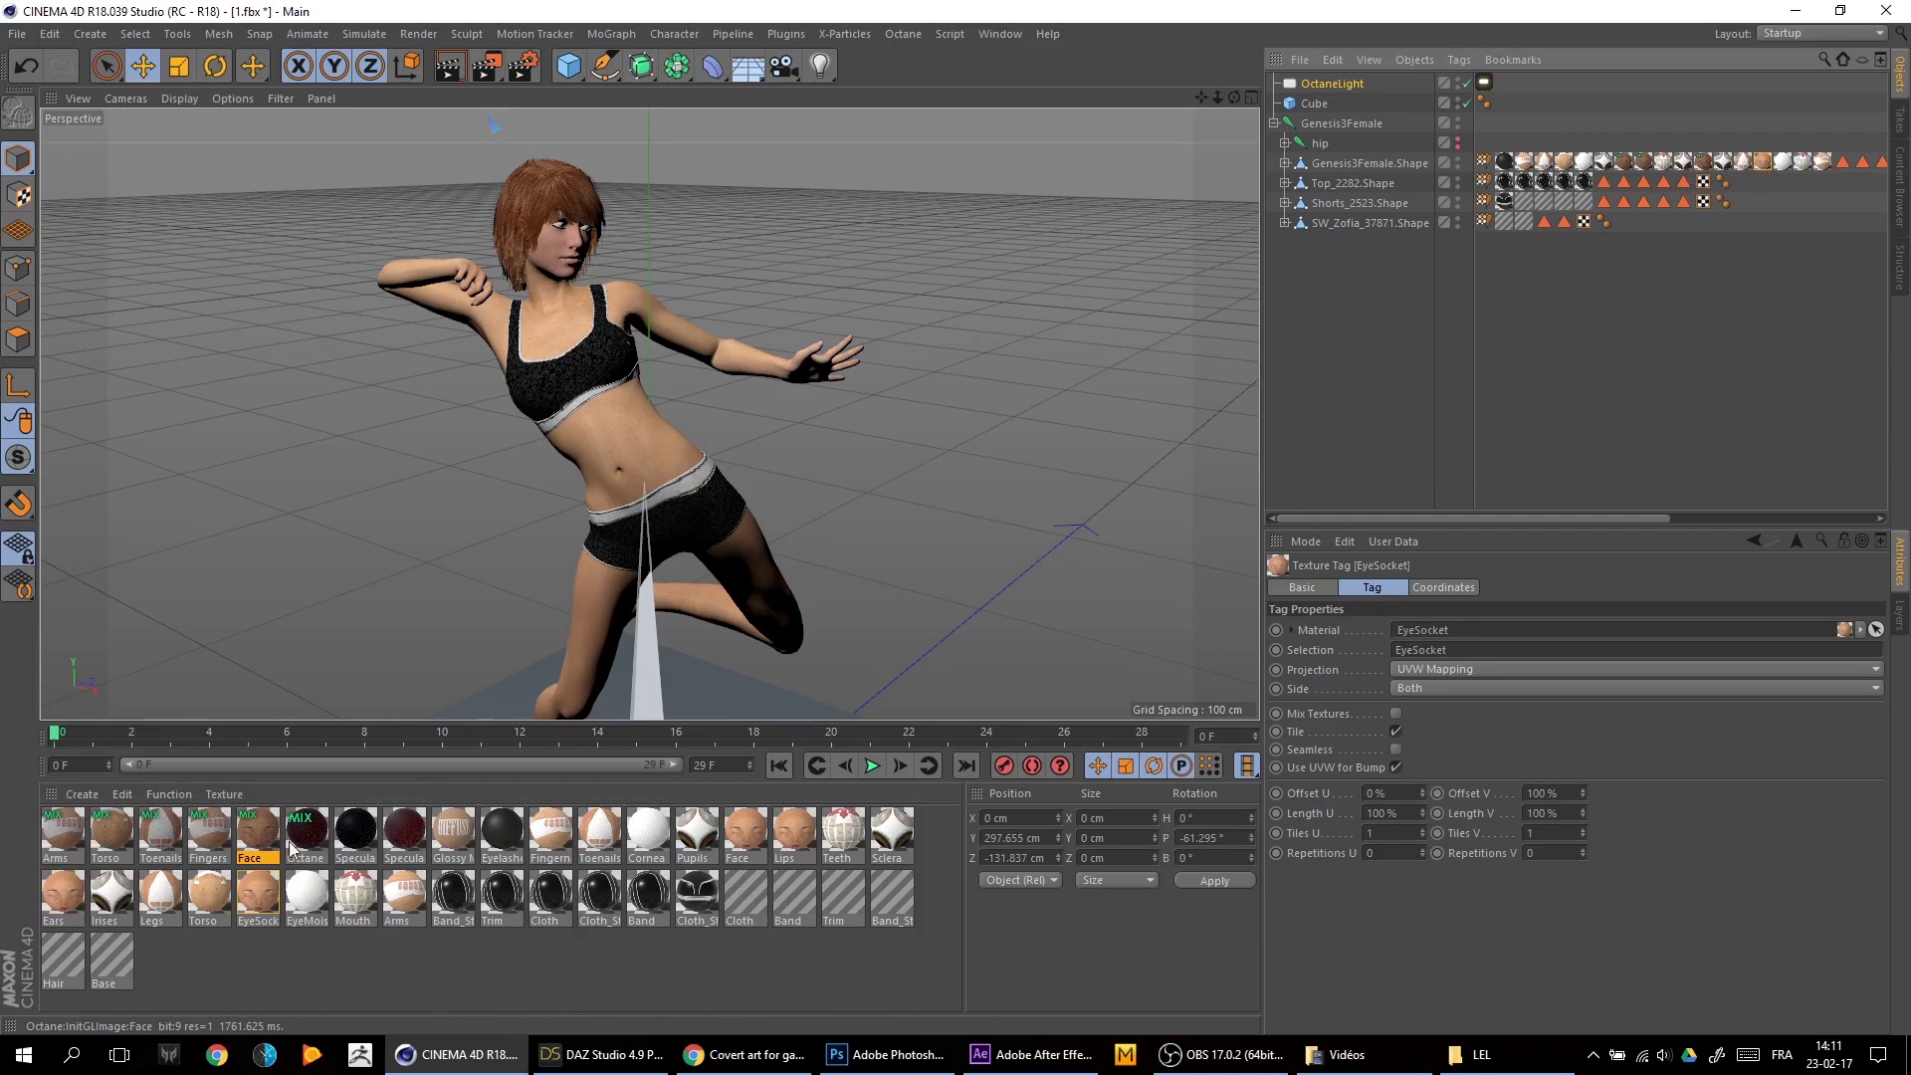
pyautogui.moveTo(291, 846); pyautogui.dragTo(1754, 167)
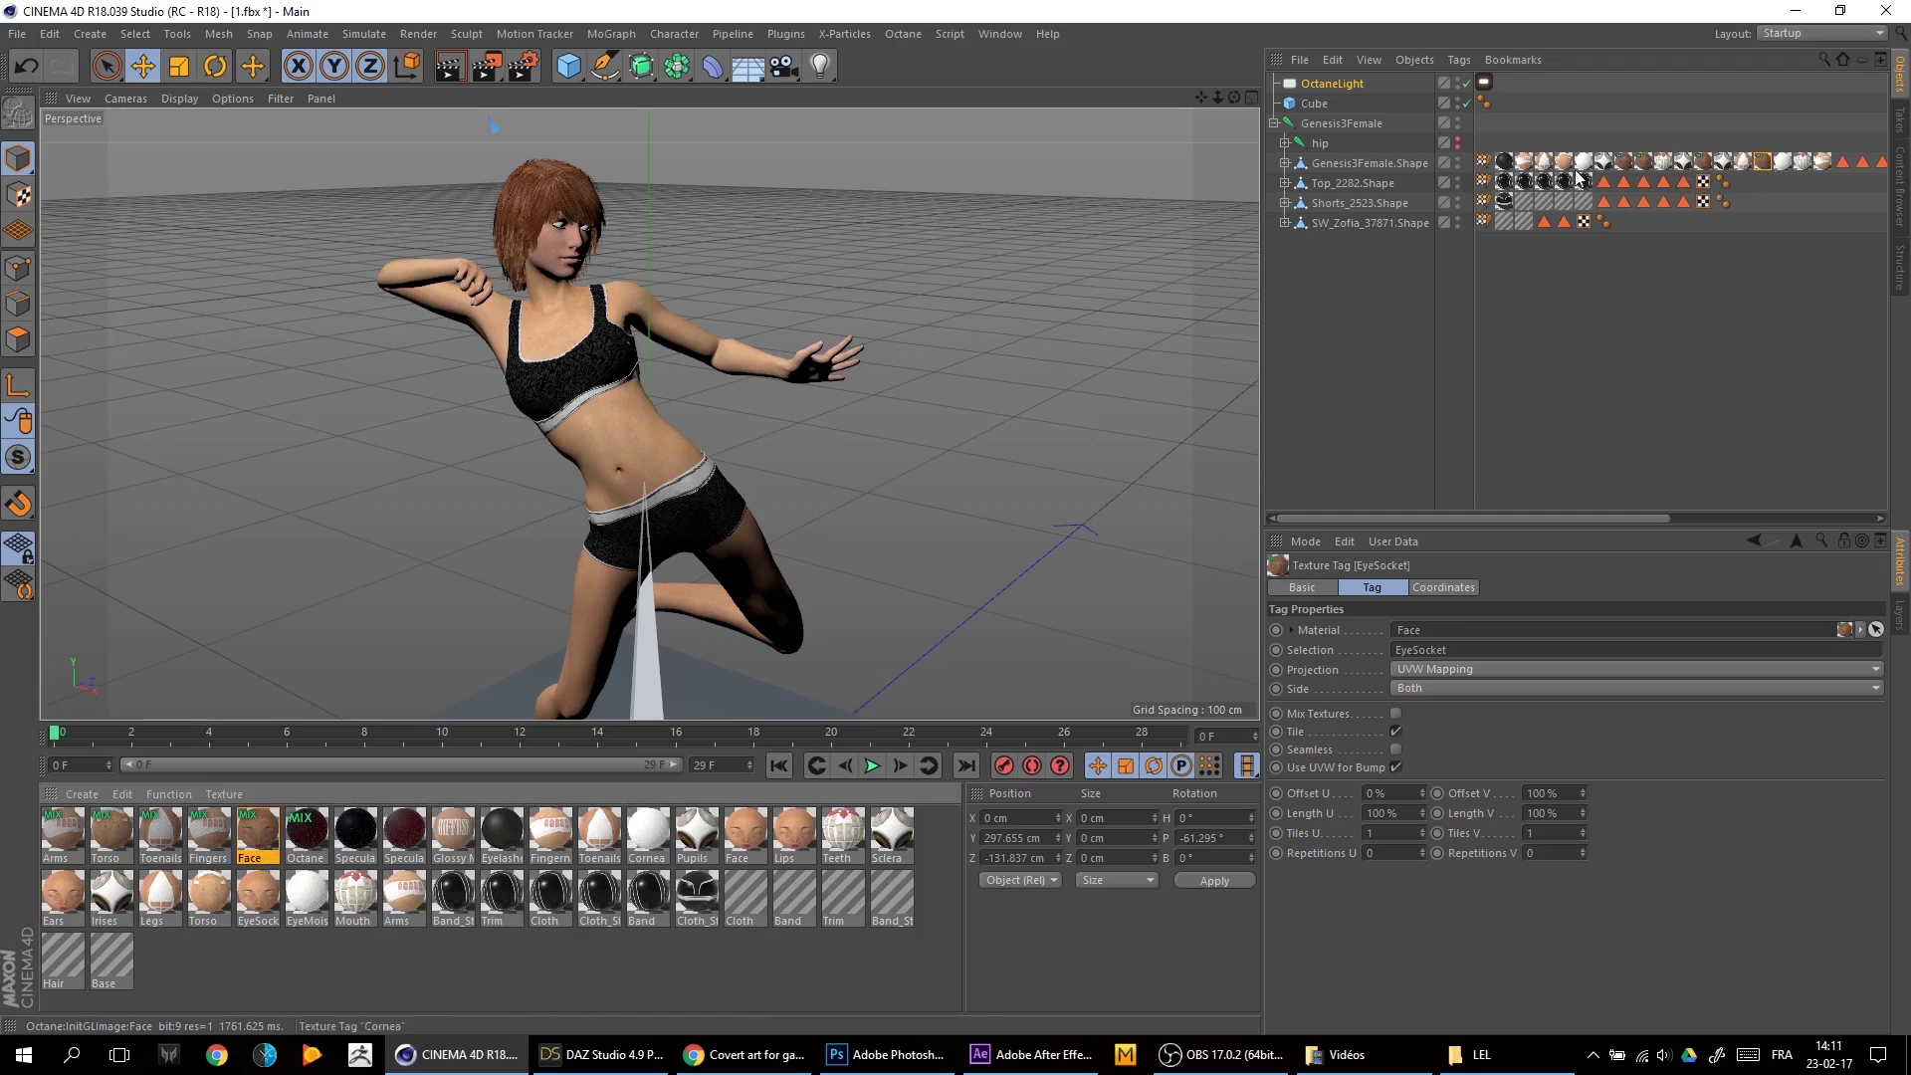
pyautogui.click(1578, 178)
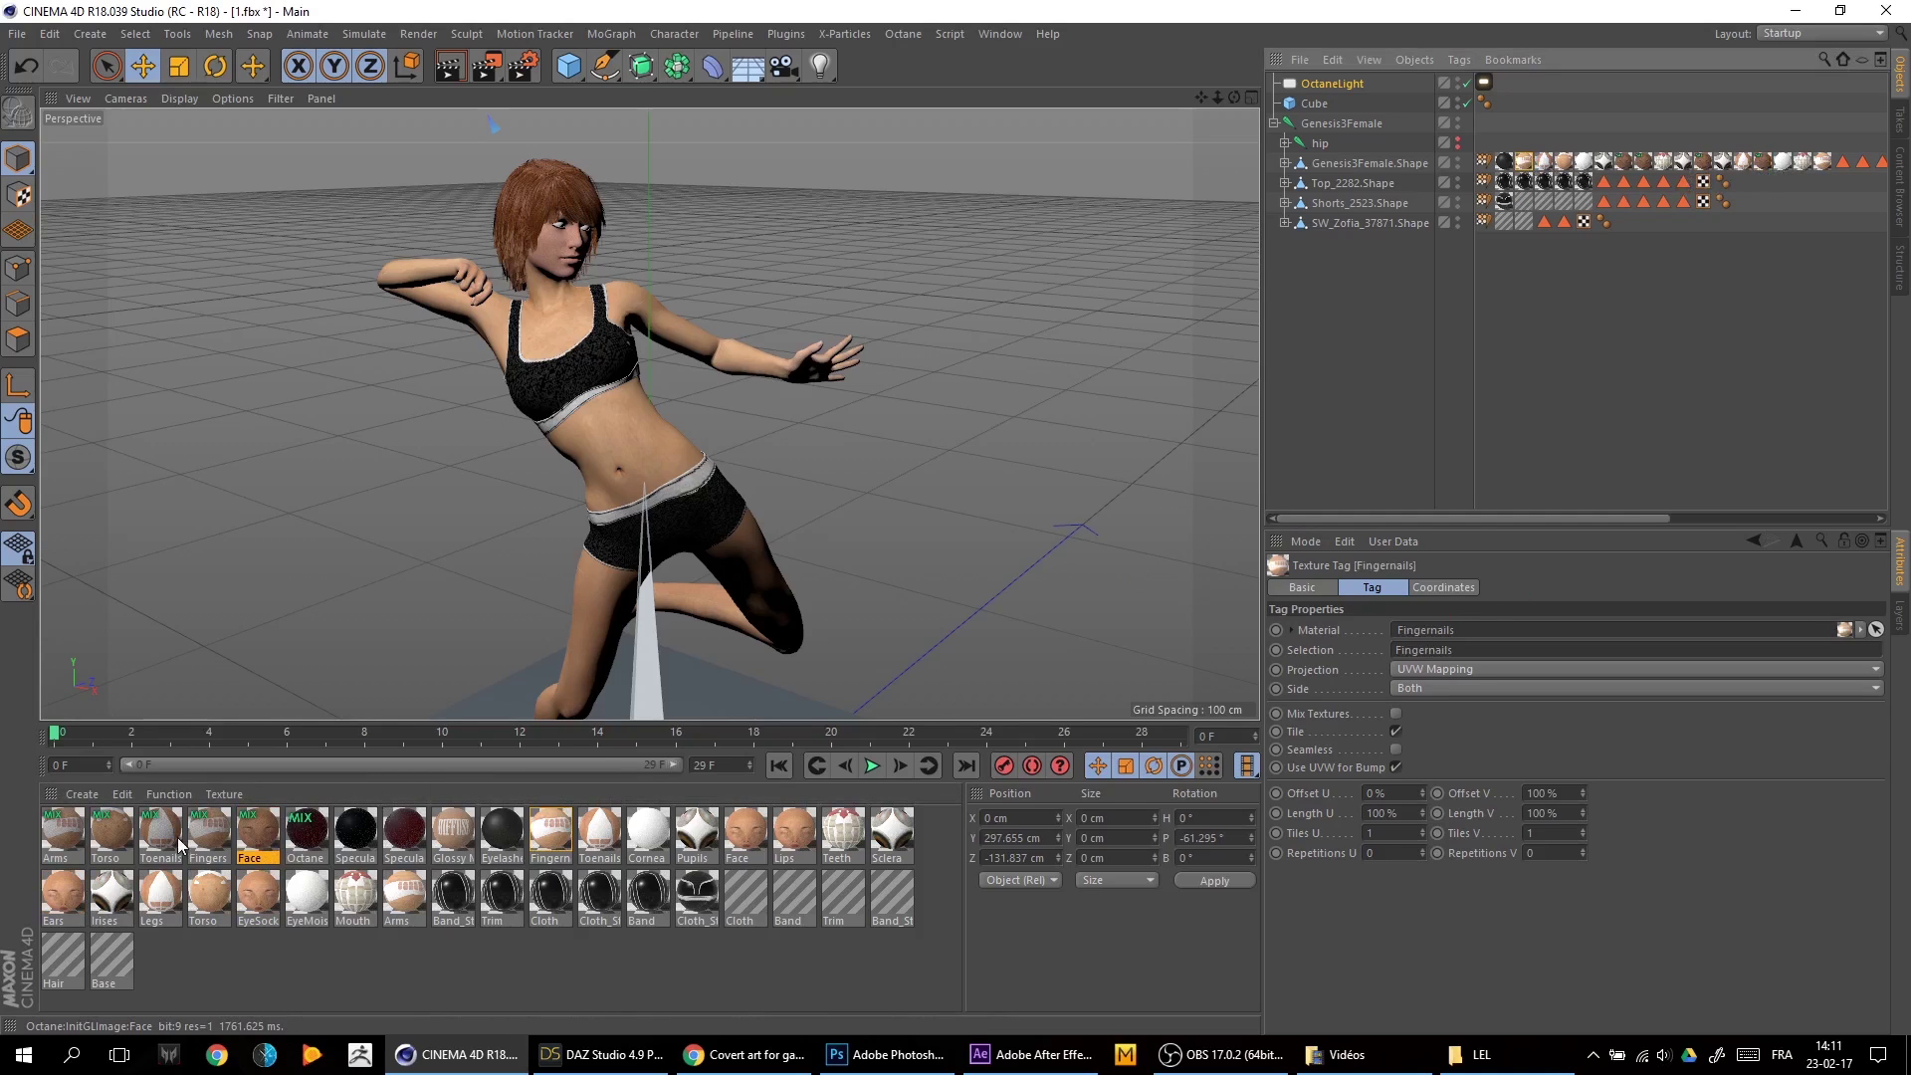
pyautogui.moveTo(210, 845); pyautogui.dragTo(1553, 167)
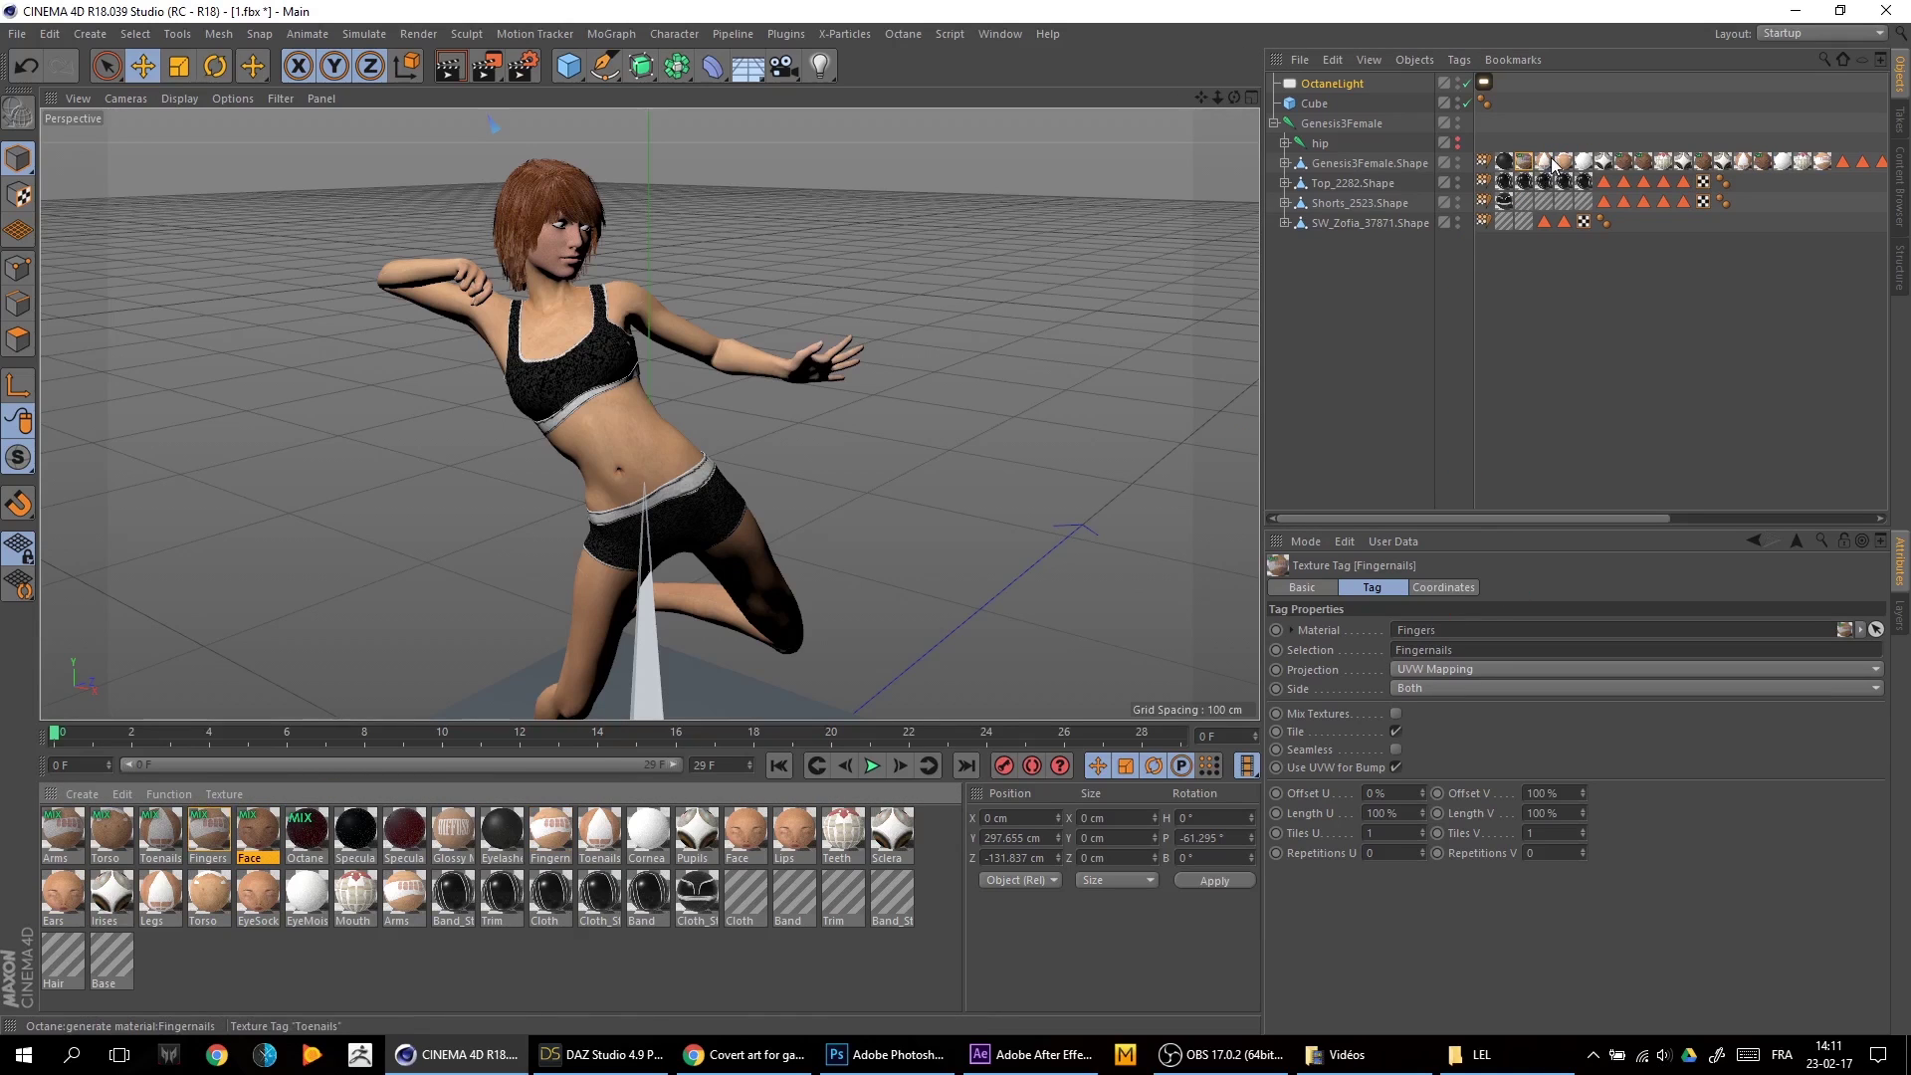
# Drop the new mix materials onto the Toenails and Torso texture tags
pyautogui.click(1559, 163)
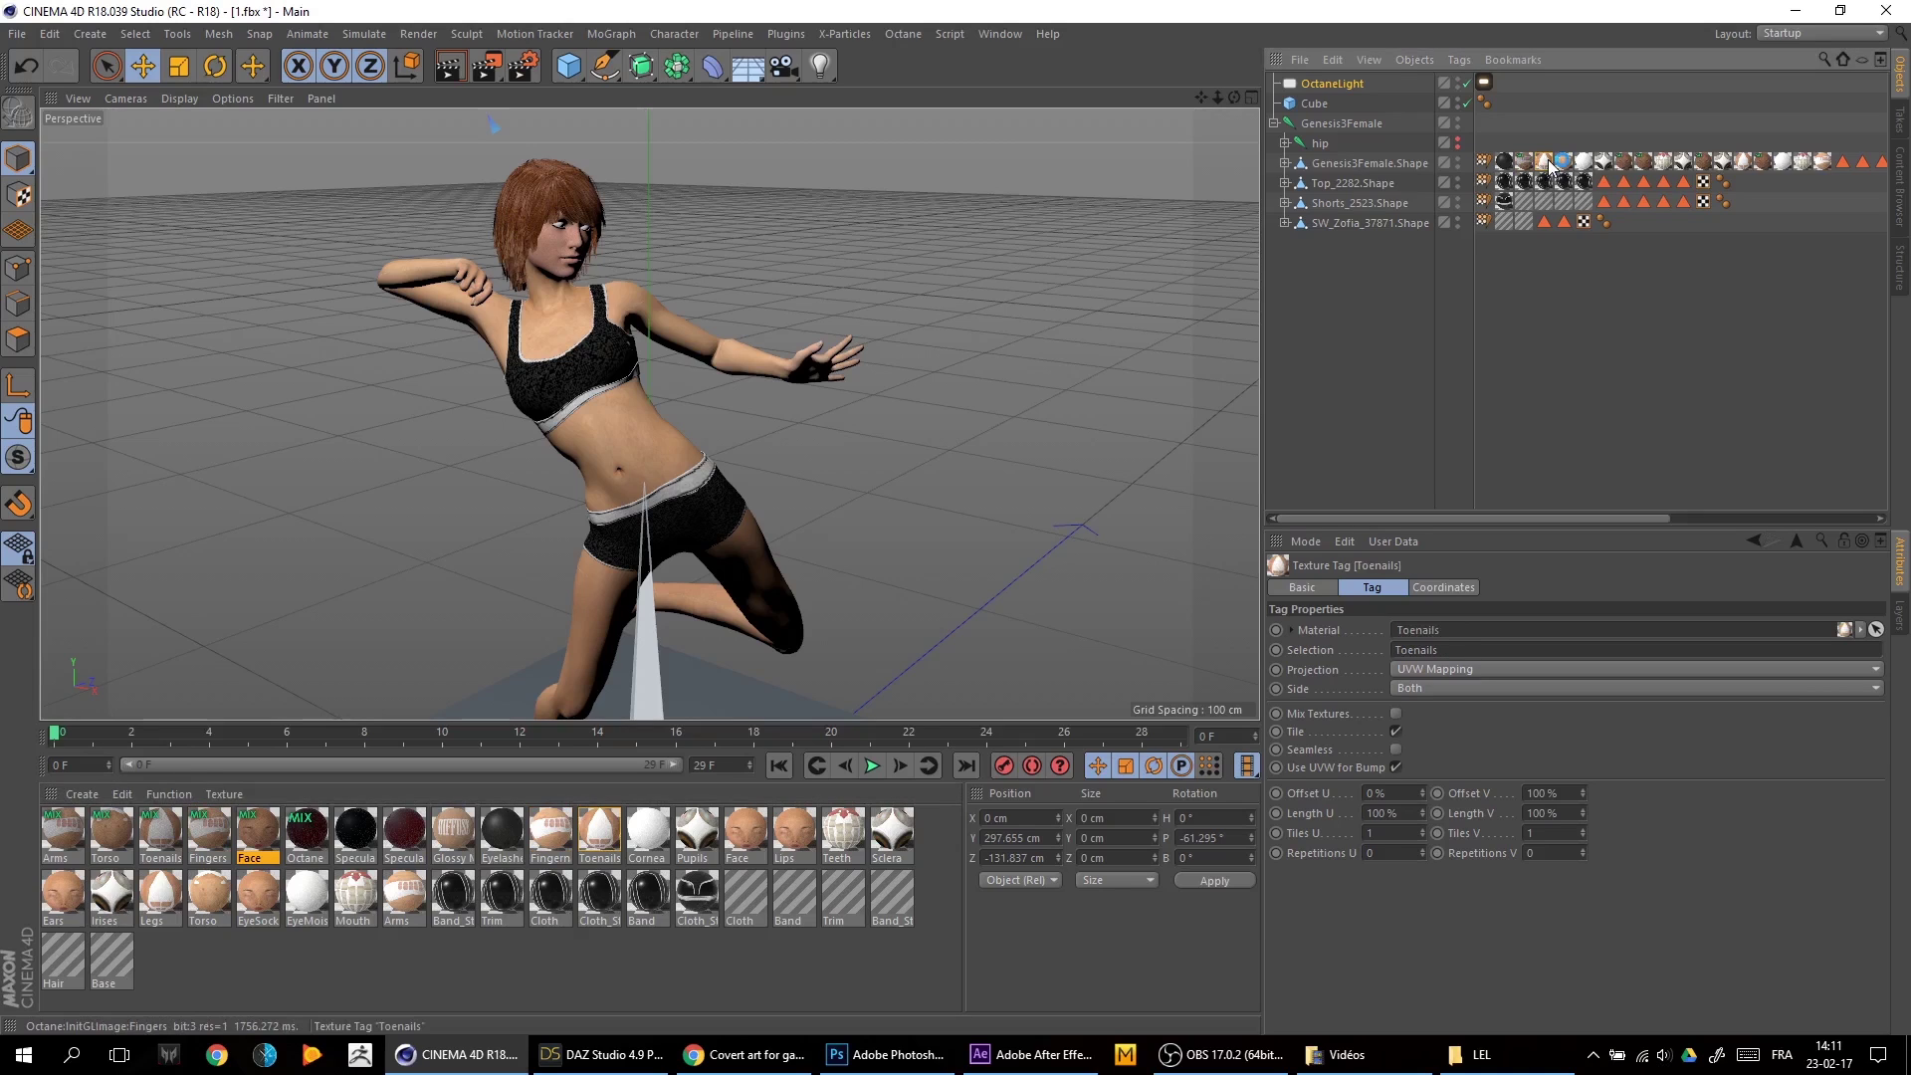
pyautogui.moveTo(172, 846); pyautogui.dragTo(1545, 214)
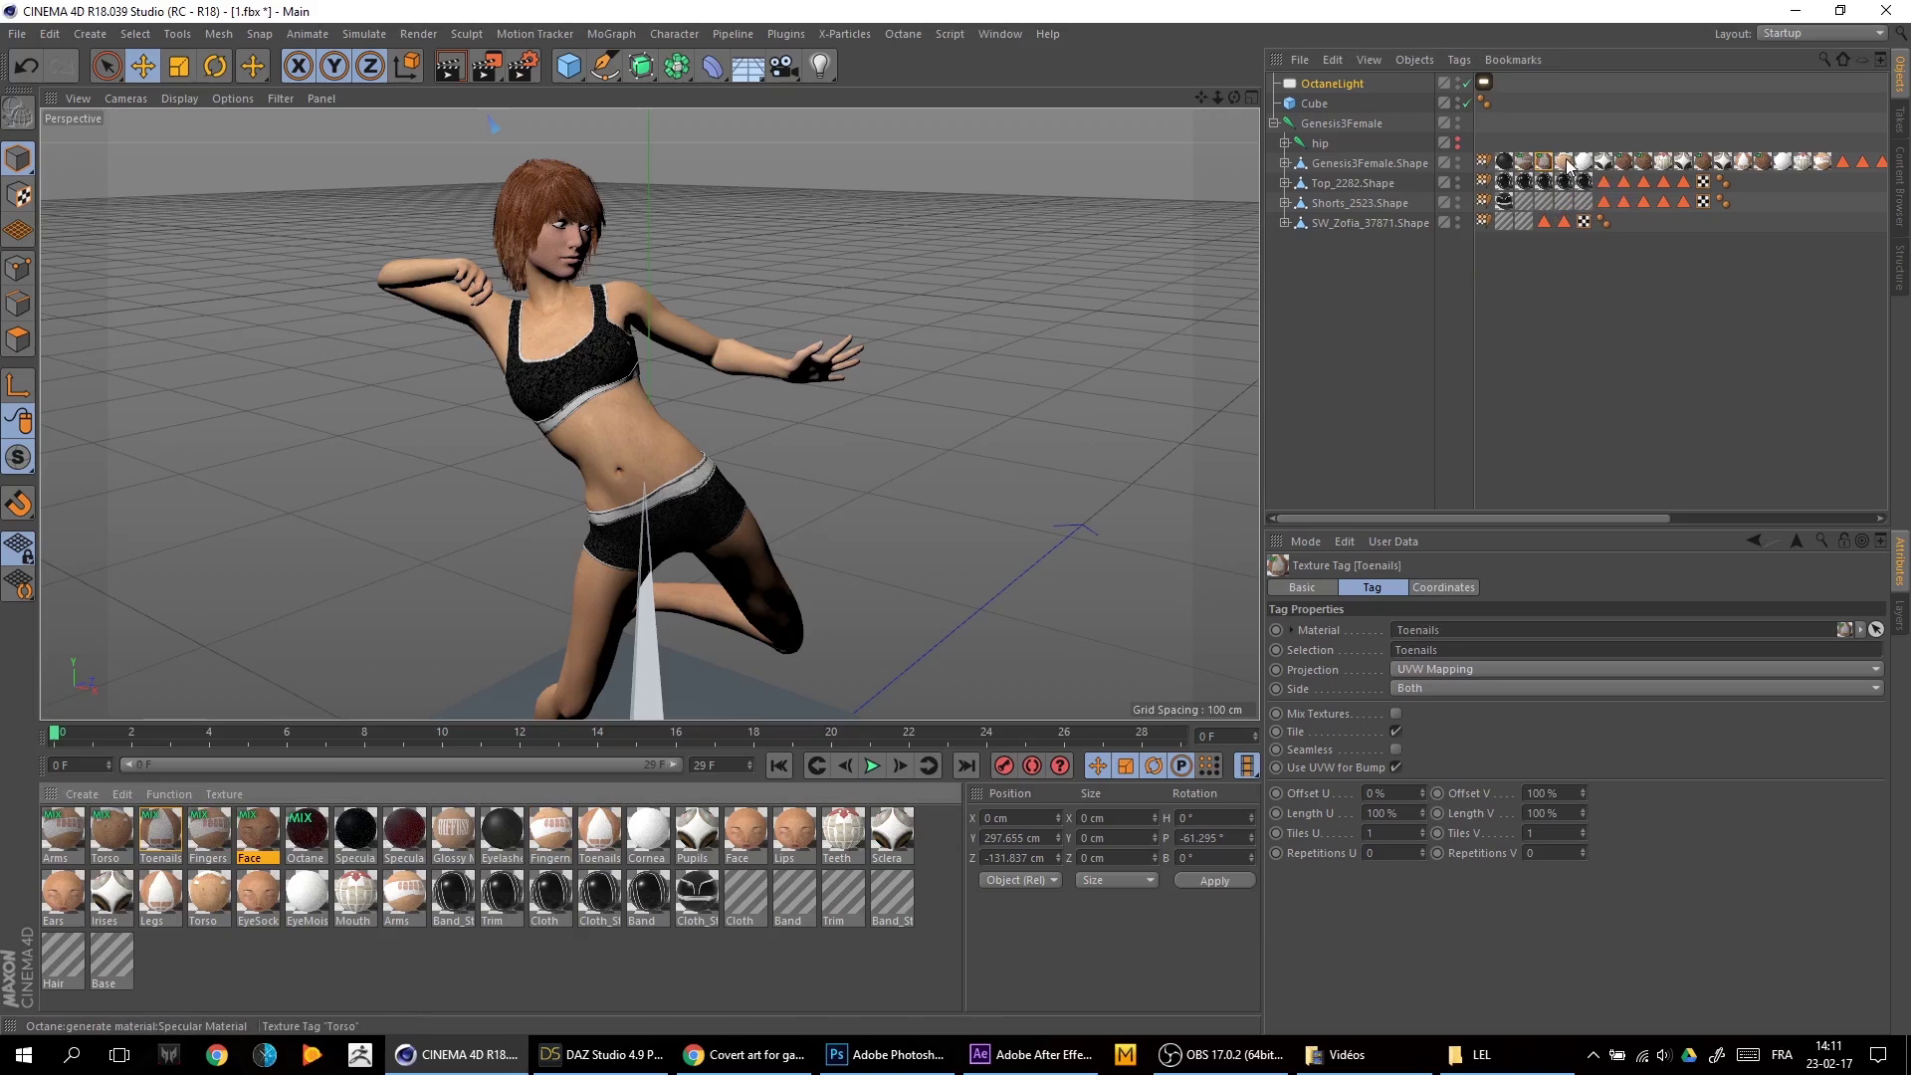
pyautogui.click(1560, 183)
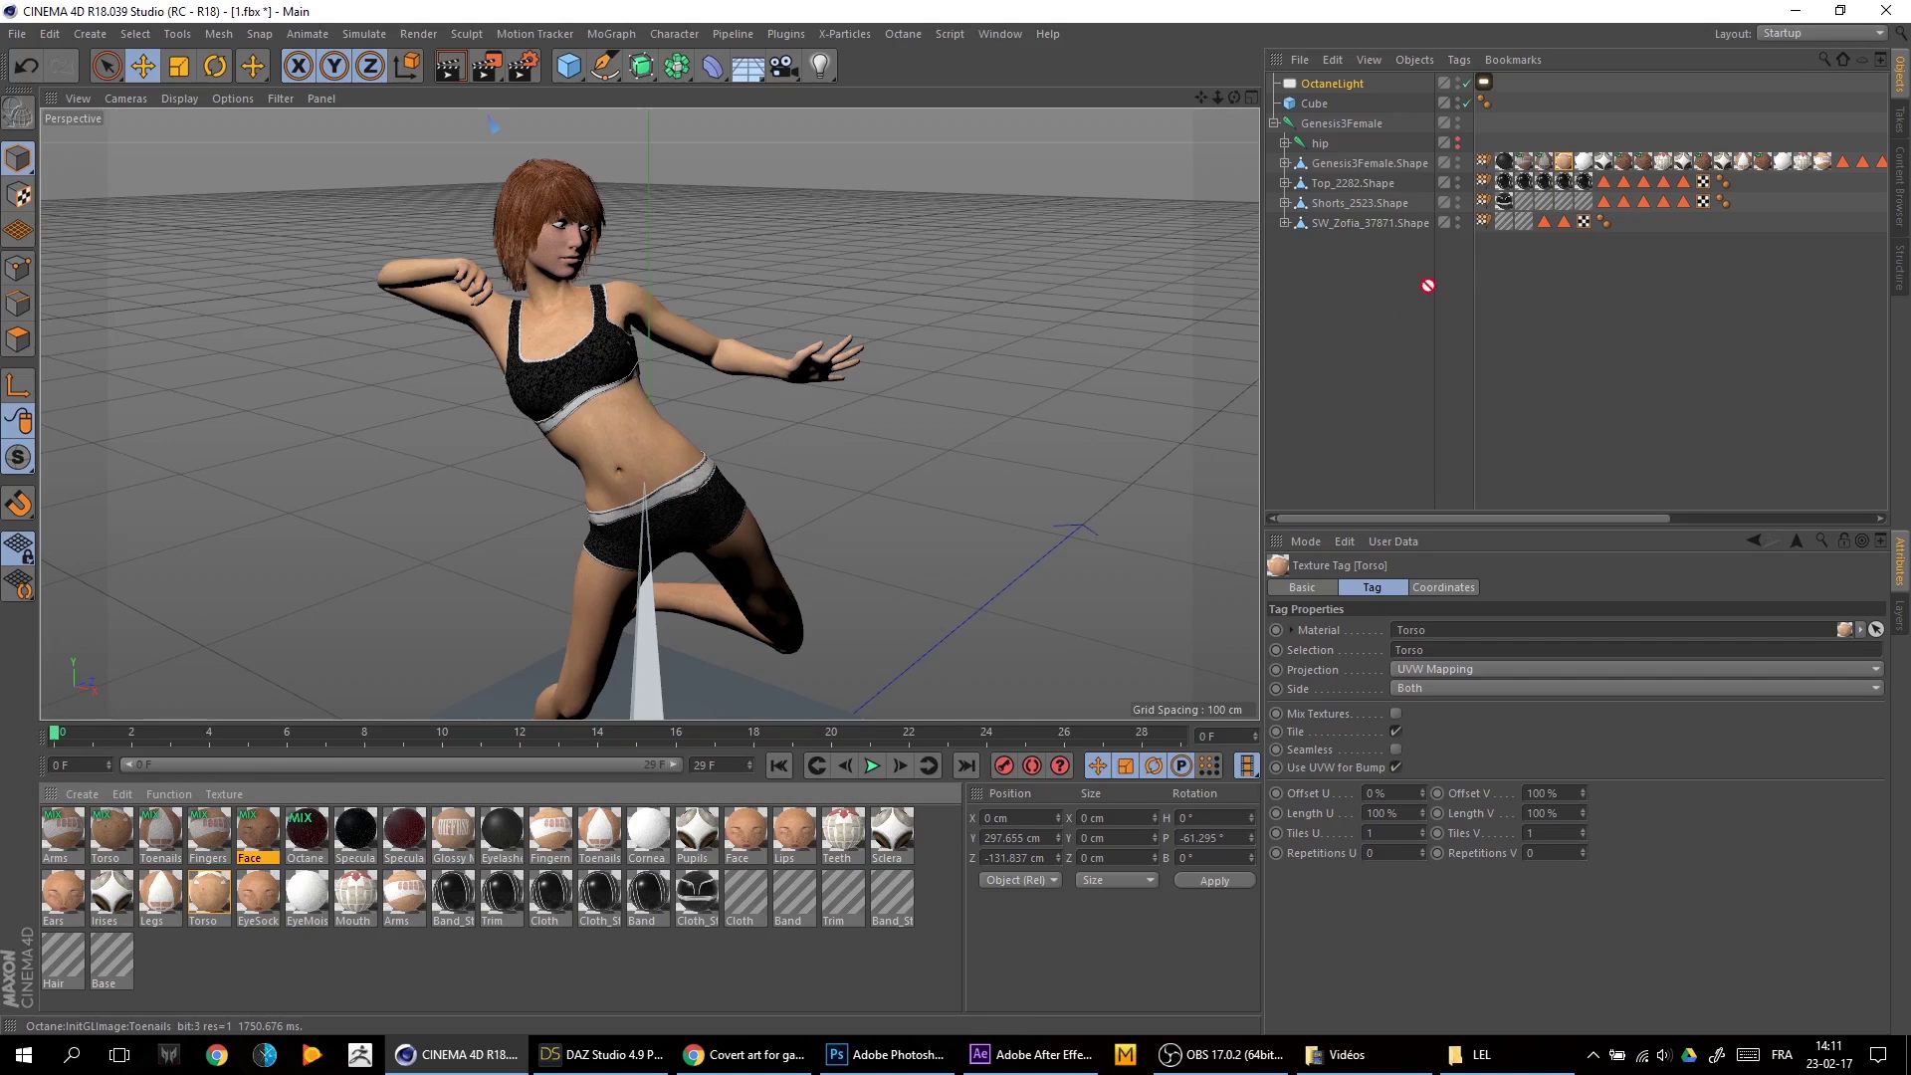
pyautogui.moveTo(154, 846); pyautogui.dragTo(1581, 179)
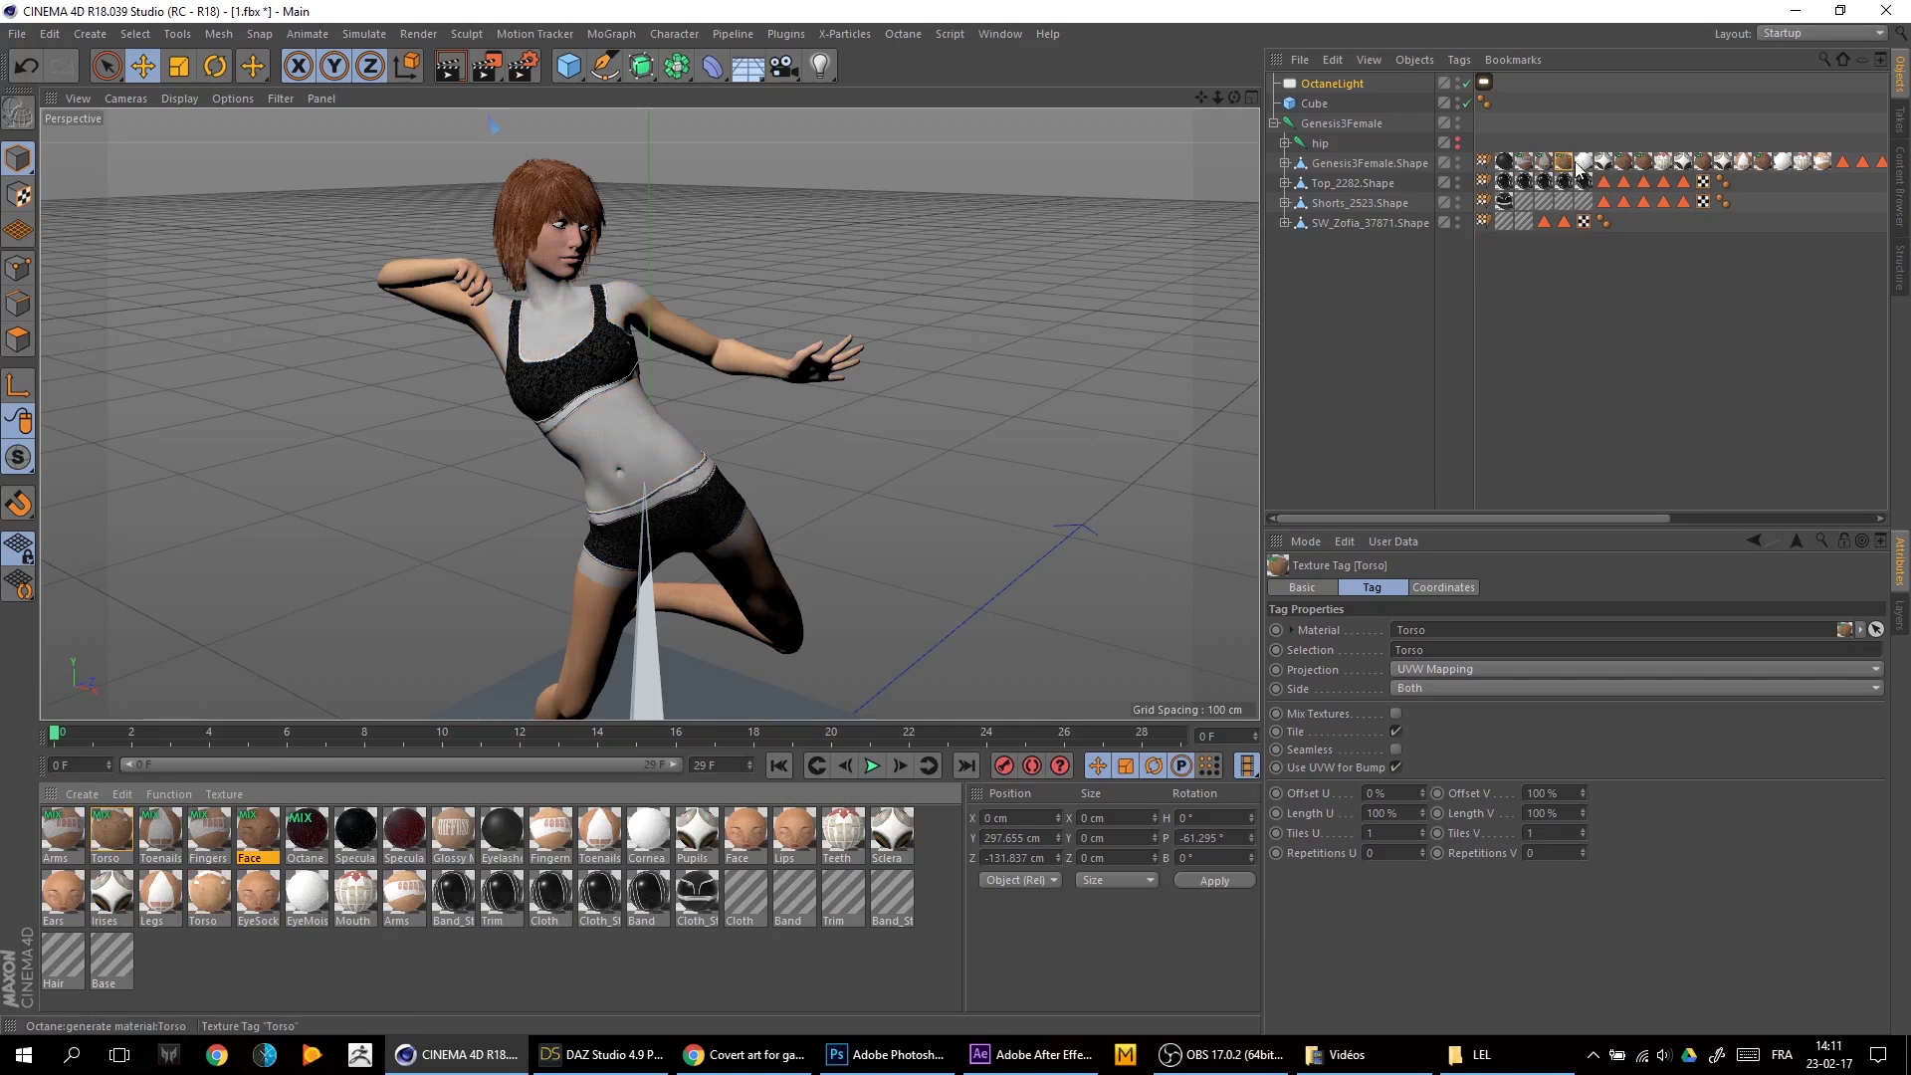
pyautogui.click(1746, 162)
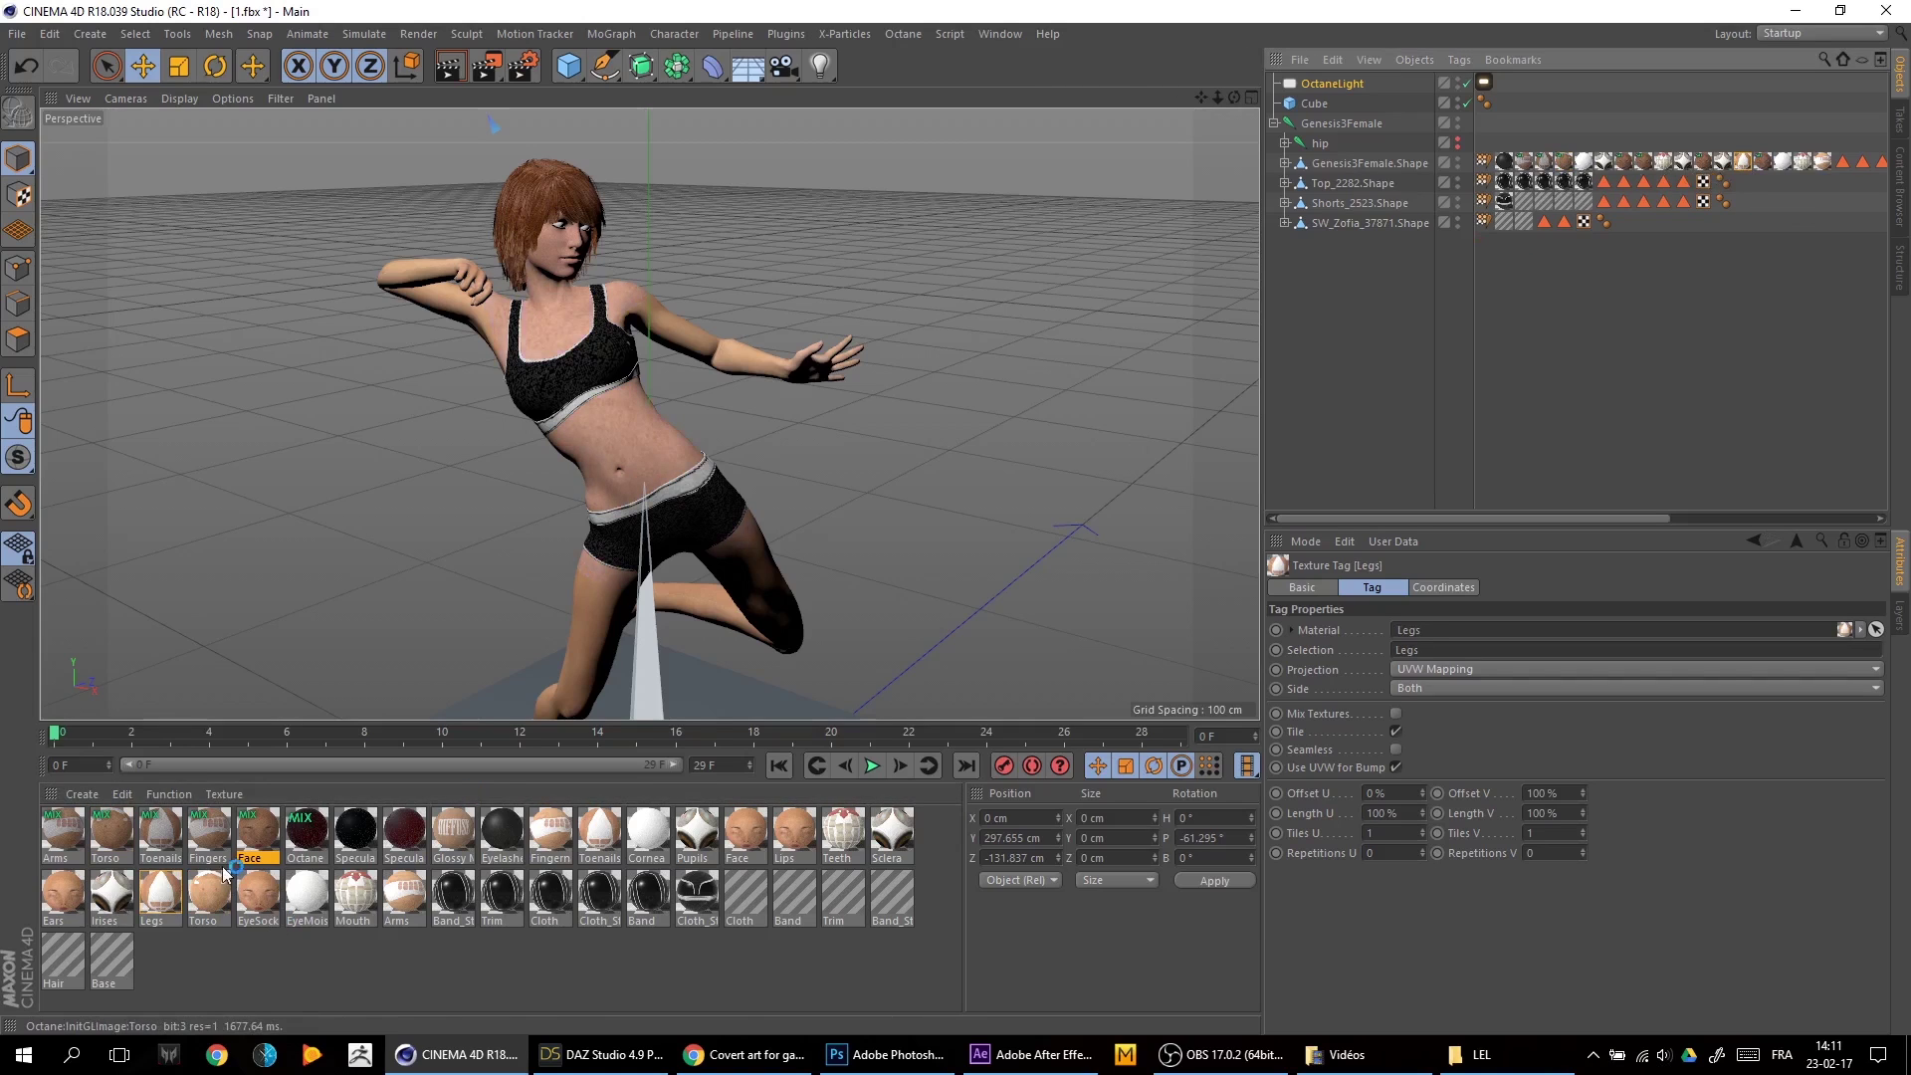
# Rename the Arms mix material to legs in its material settings
pyautogui.click(62, 836)
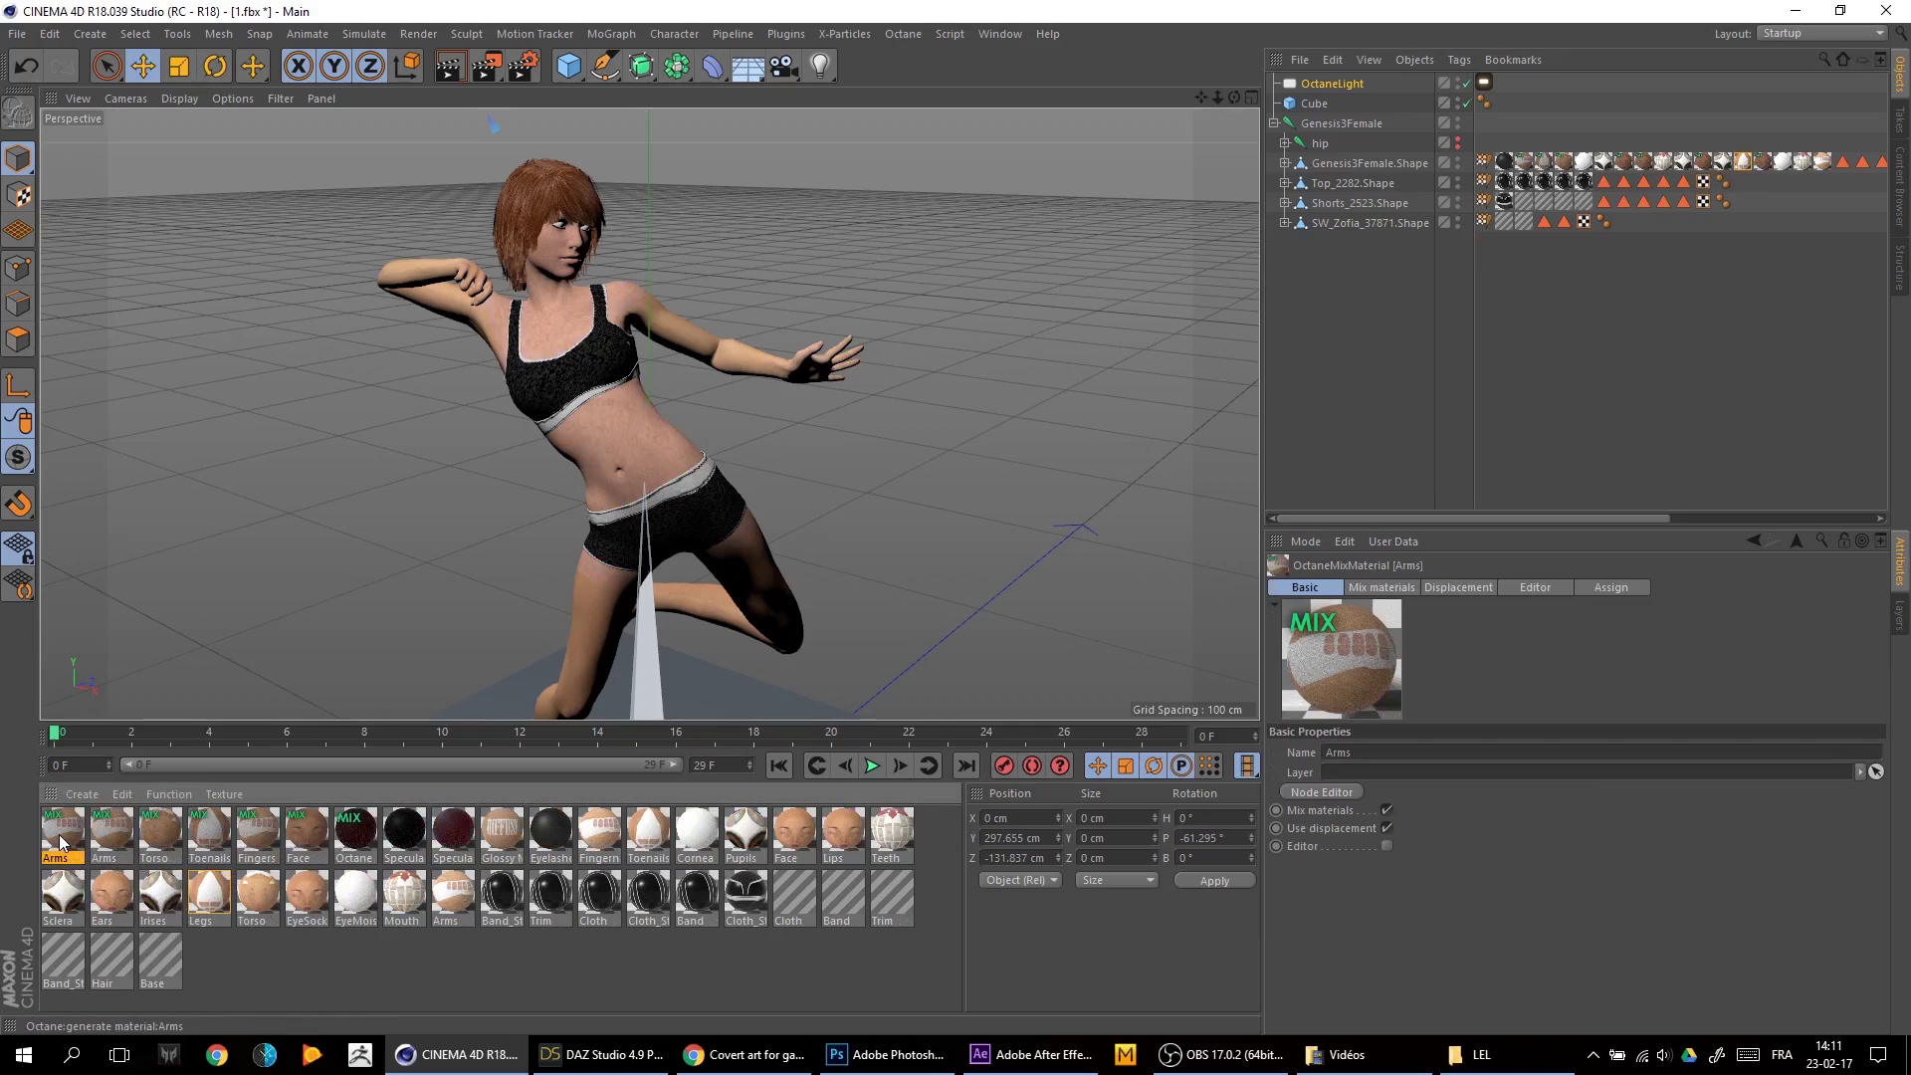
pyautogui.doubleClick(63, 837)
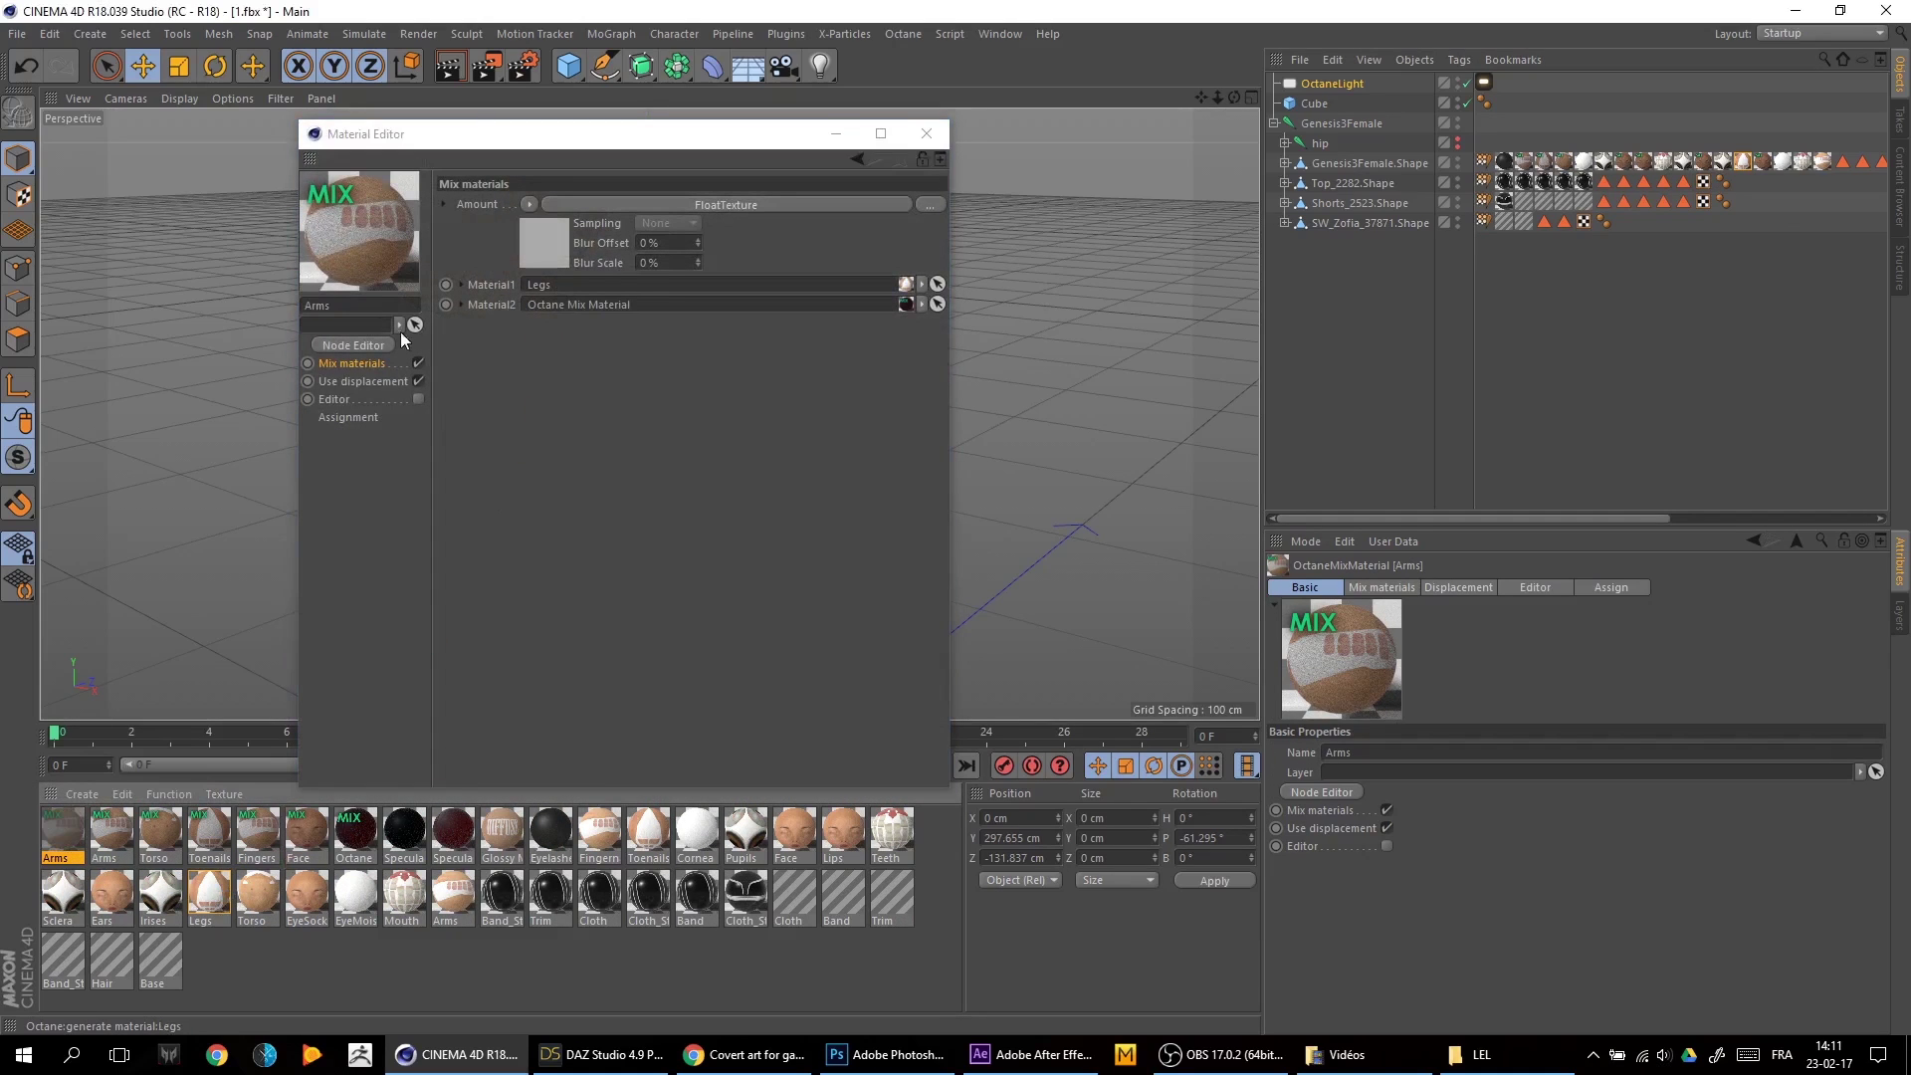
pyautogui.click(380, 307)
pyautogui.write('Legs')
pyautogui.press('Return')
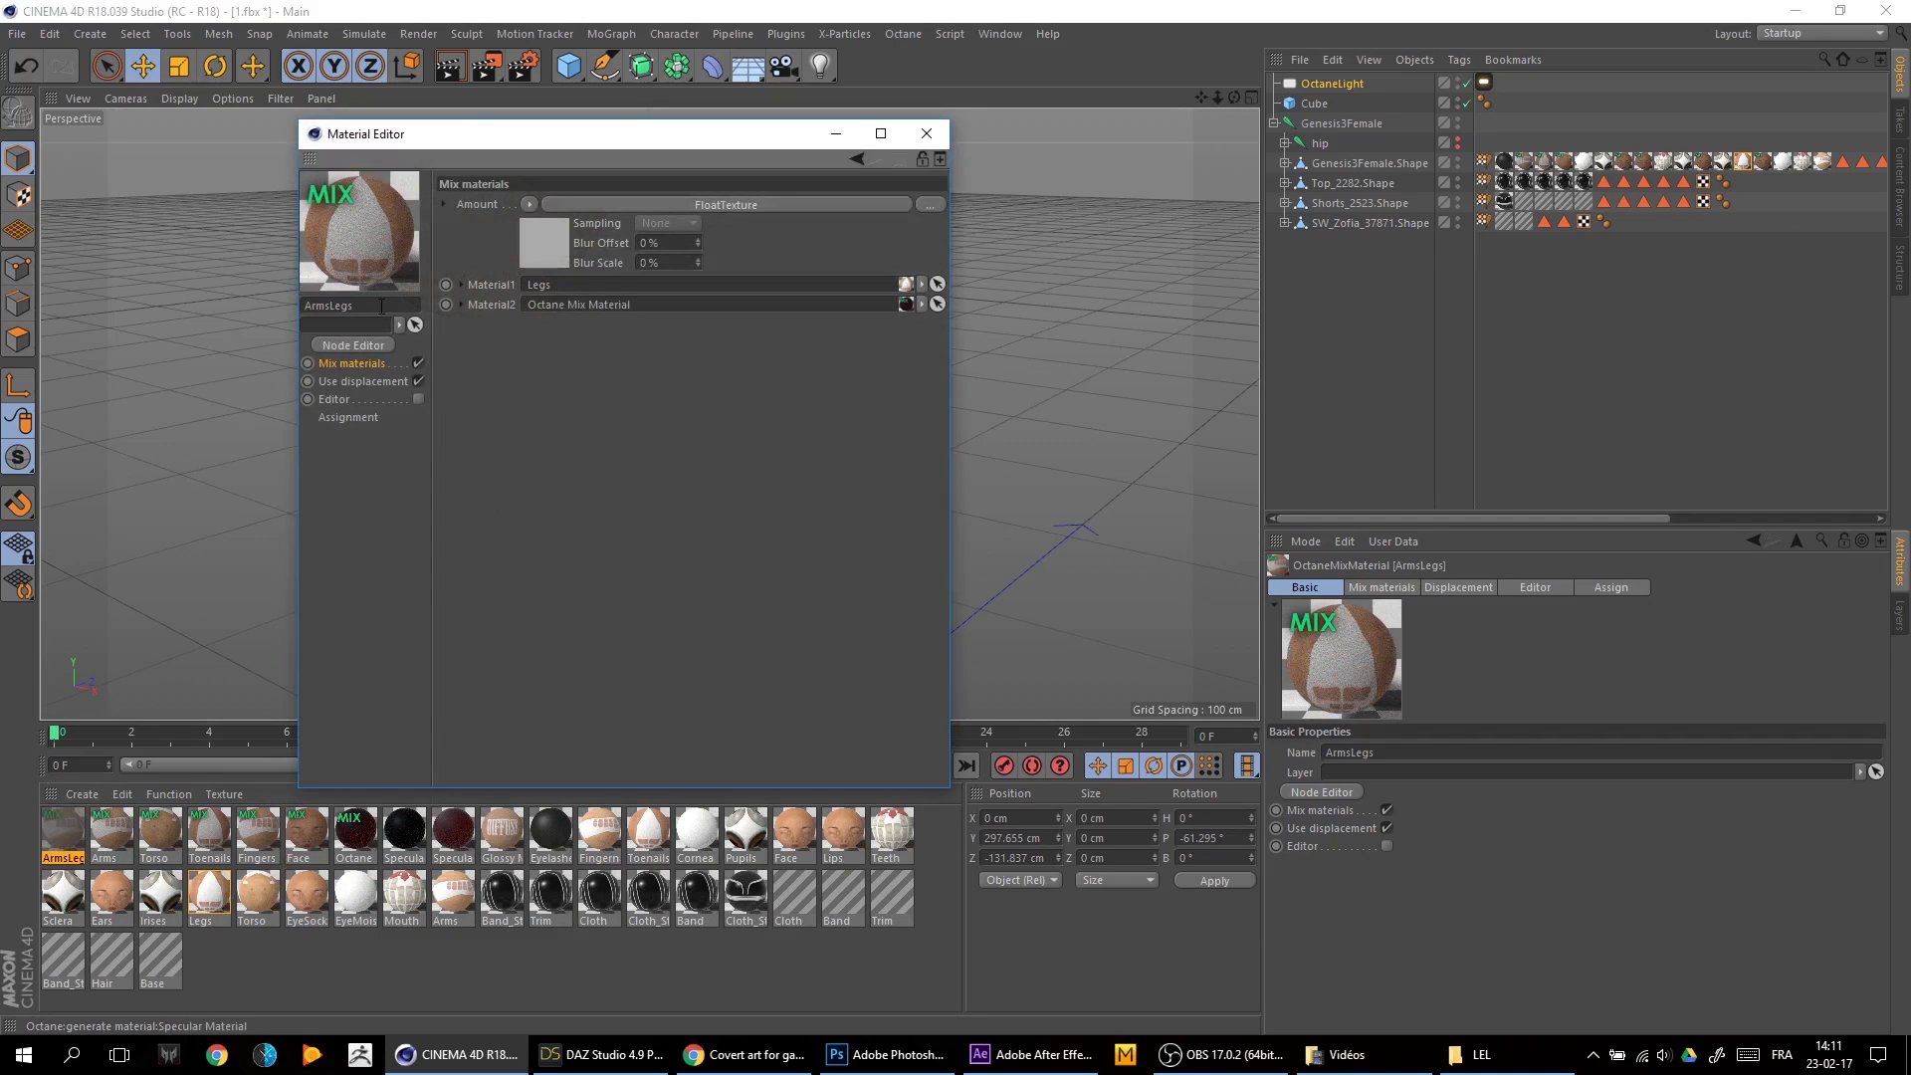
pyautogui.doubleClick(307, 307)
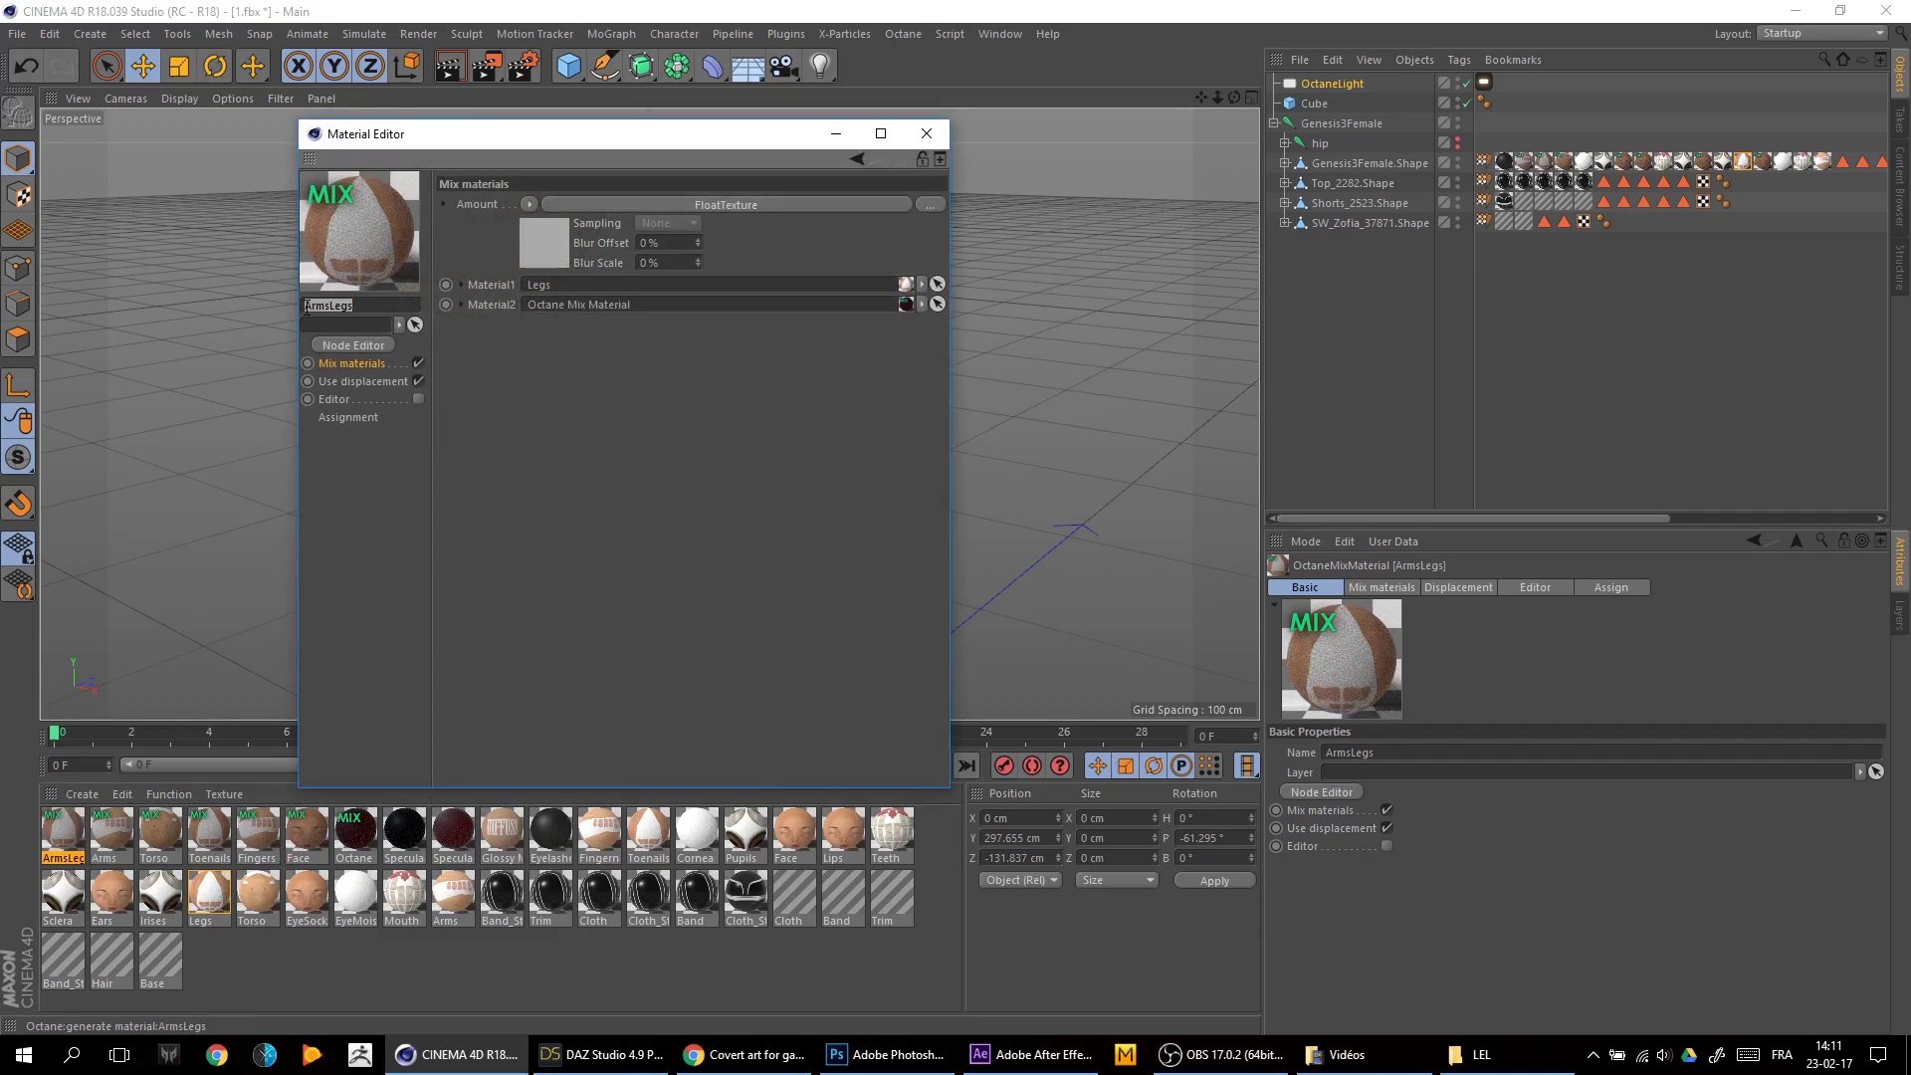
pyautogui.write('legs')
pyautogui.press('Return')
pyautogui.click(927, 133)
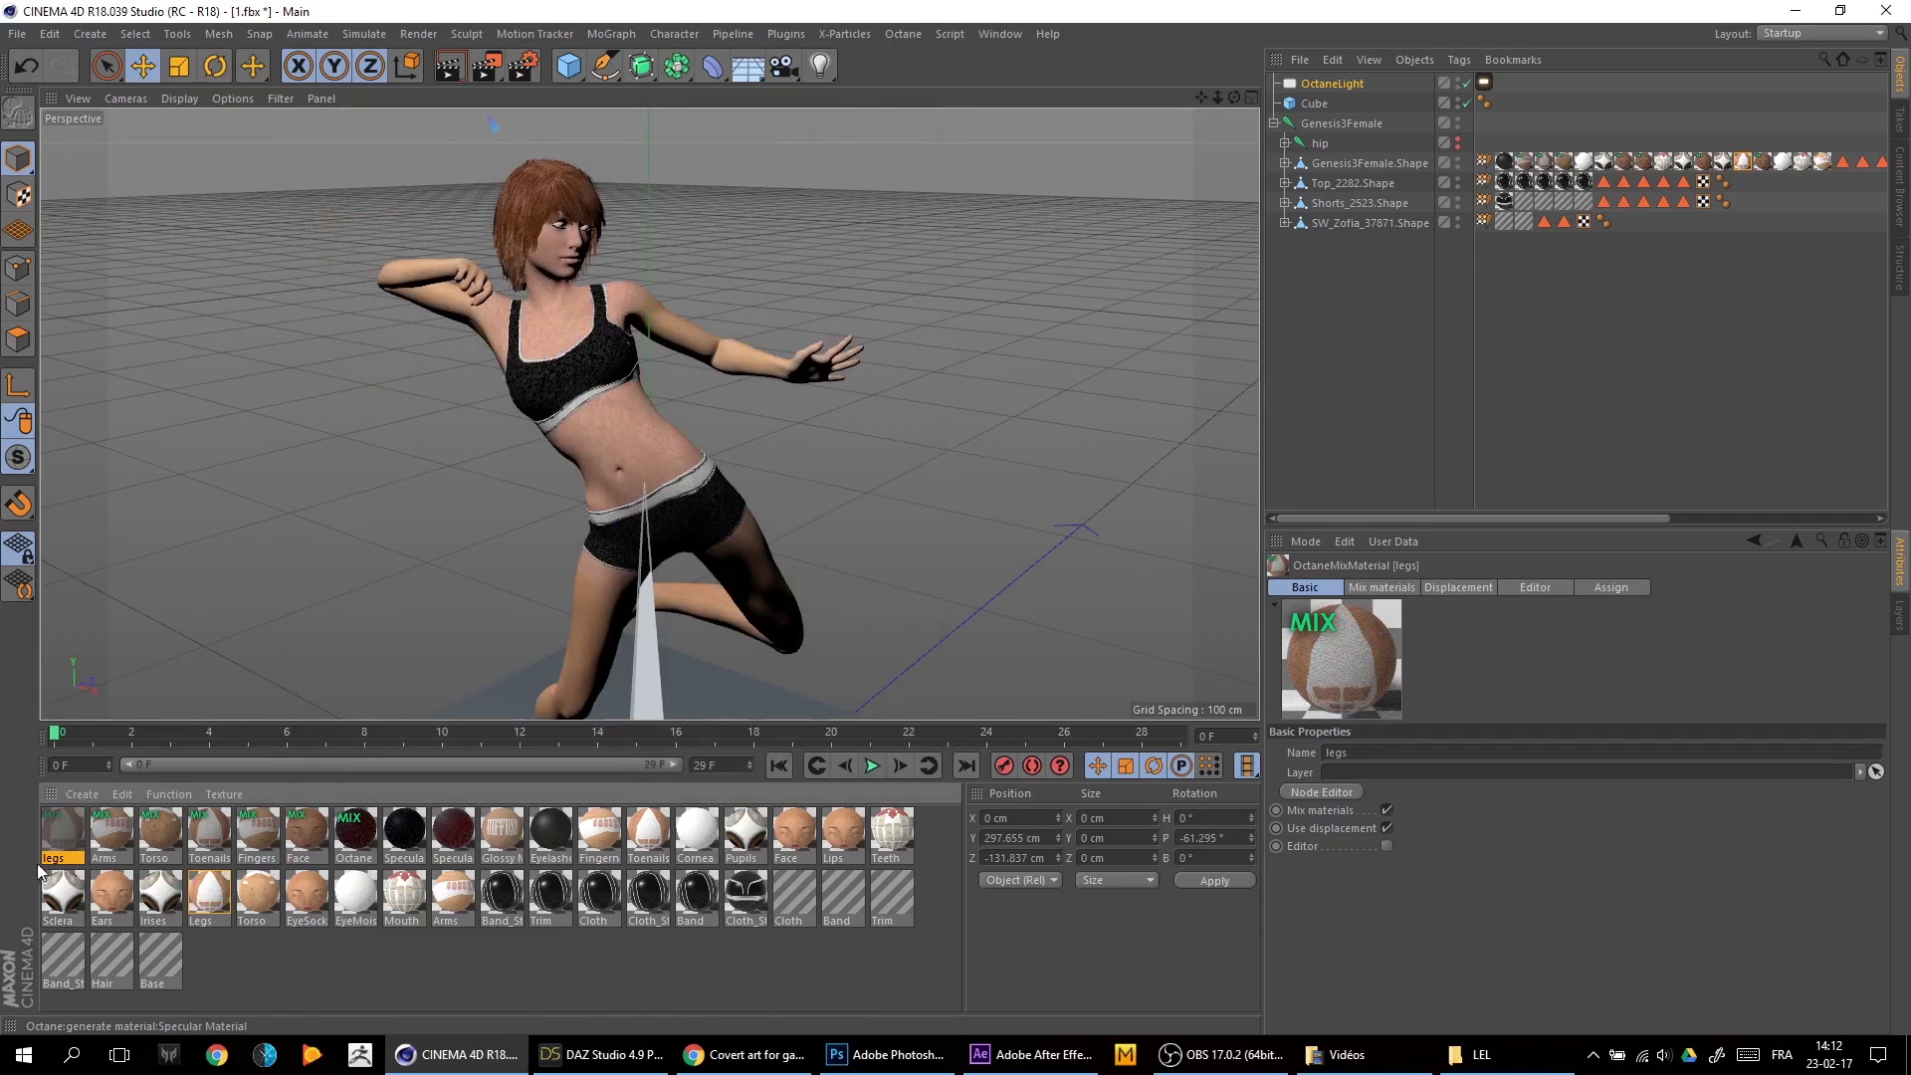
# Apply the legs material to the Legs tag and Arms to the Arms tag
pyautogui.moveTo(1672, 233); pyautogui.dragTo(1765, 184)
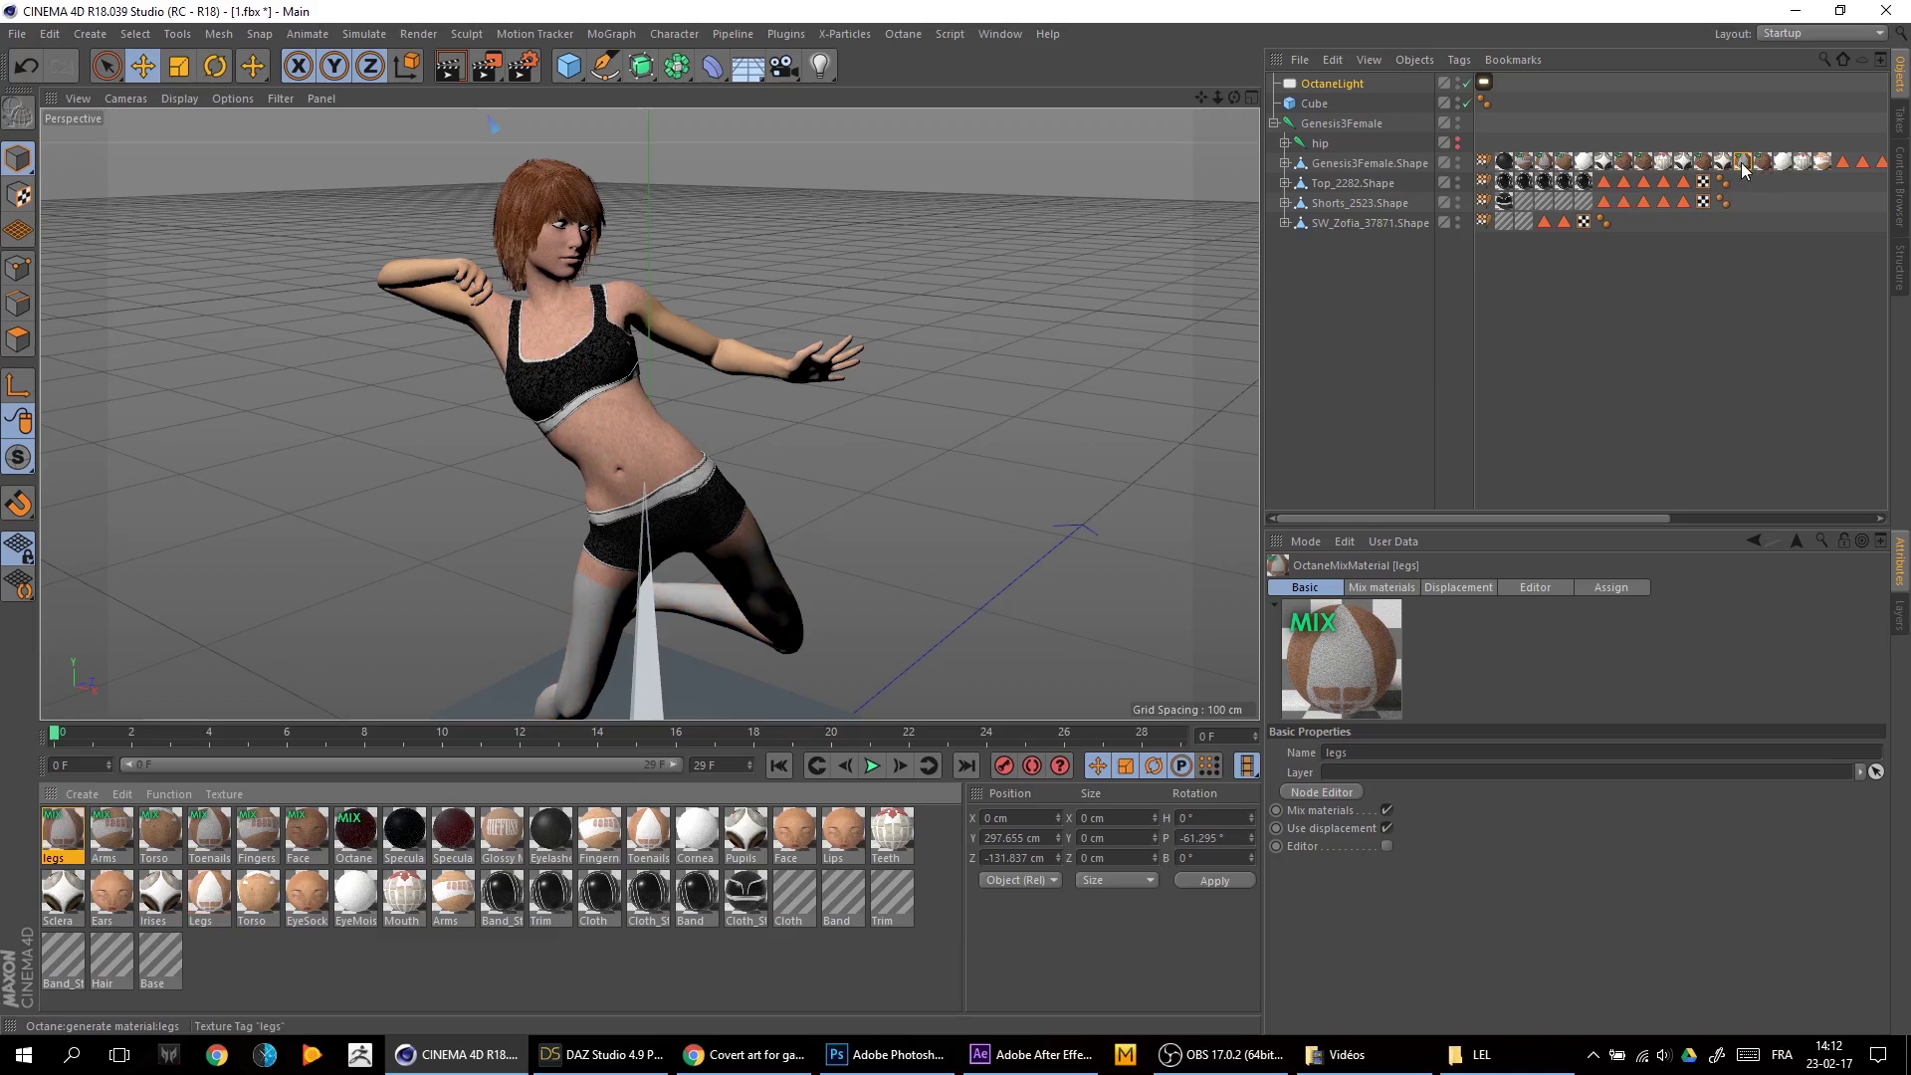
pyautogui.click(1823, 162)
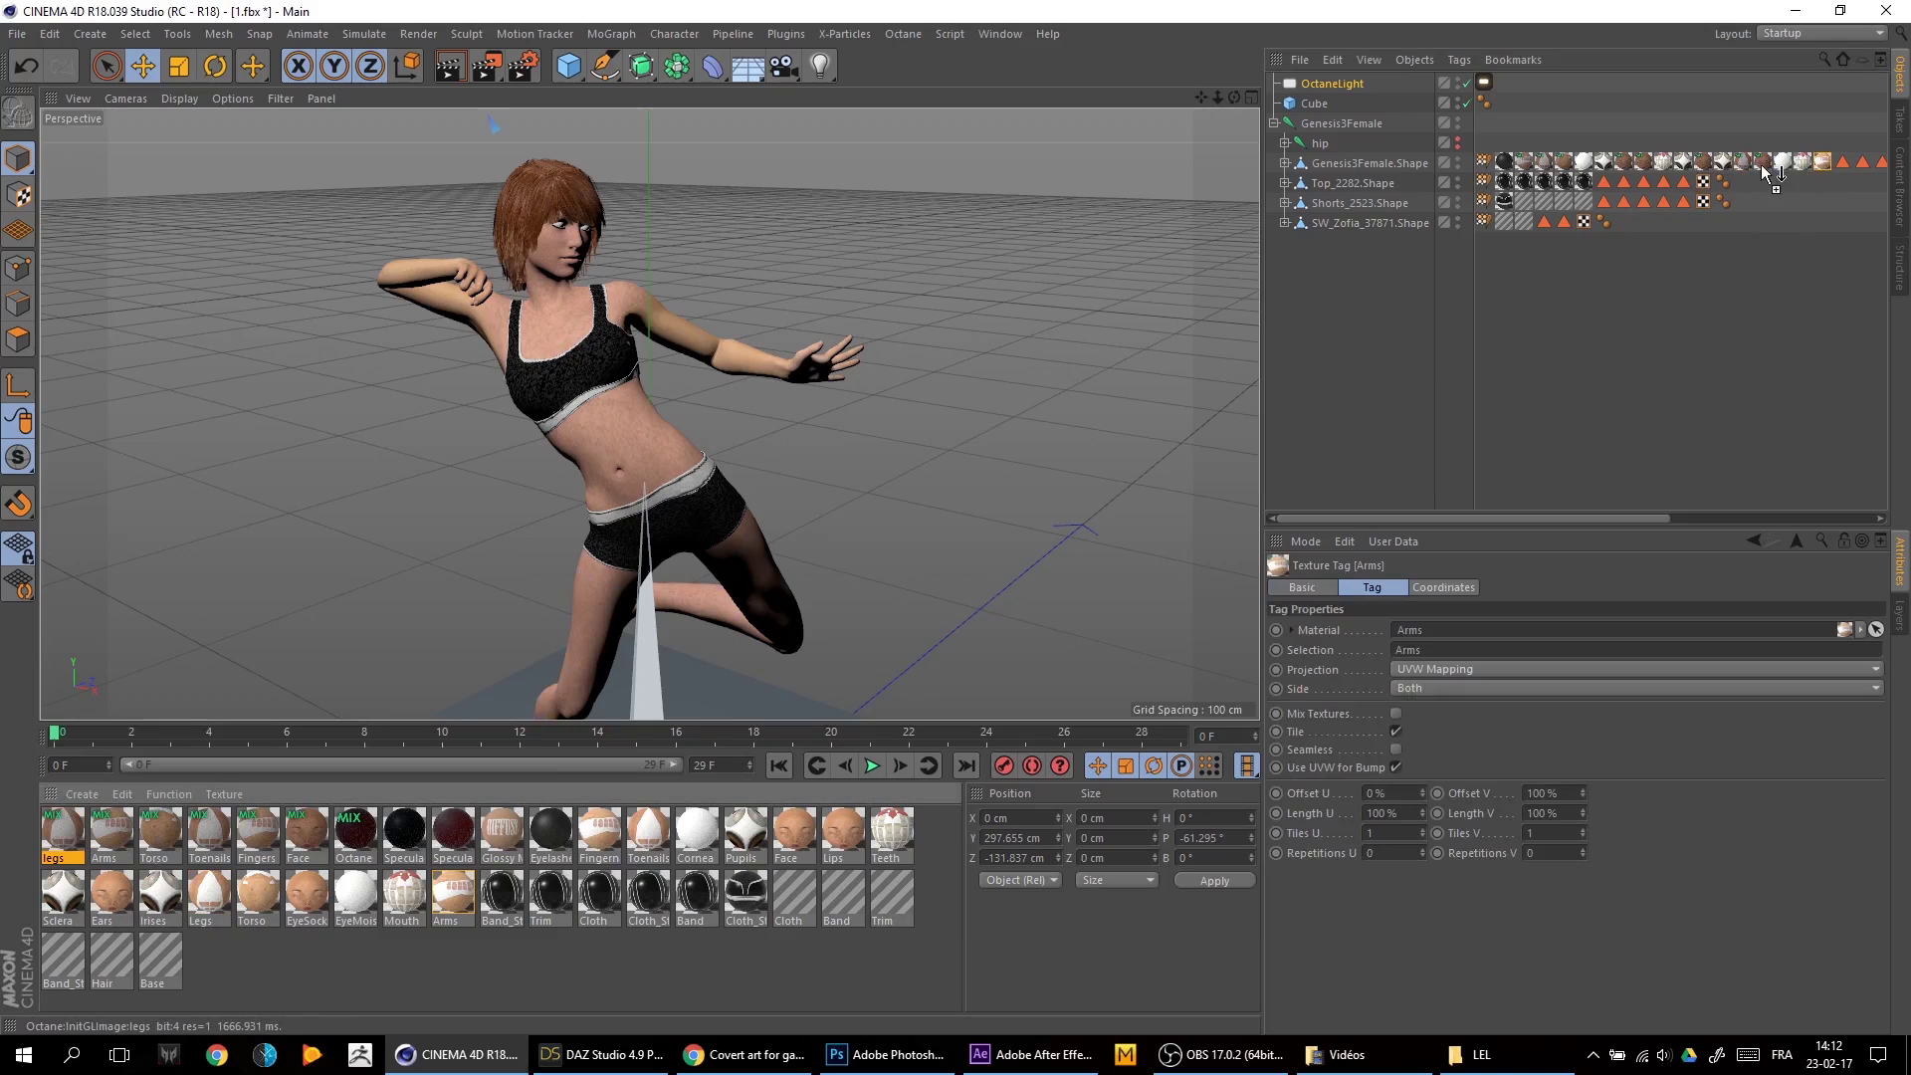
pyautogui.moveTo(120, 845); pyautogui.dragTo(1822, 166)
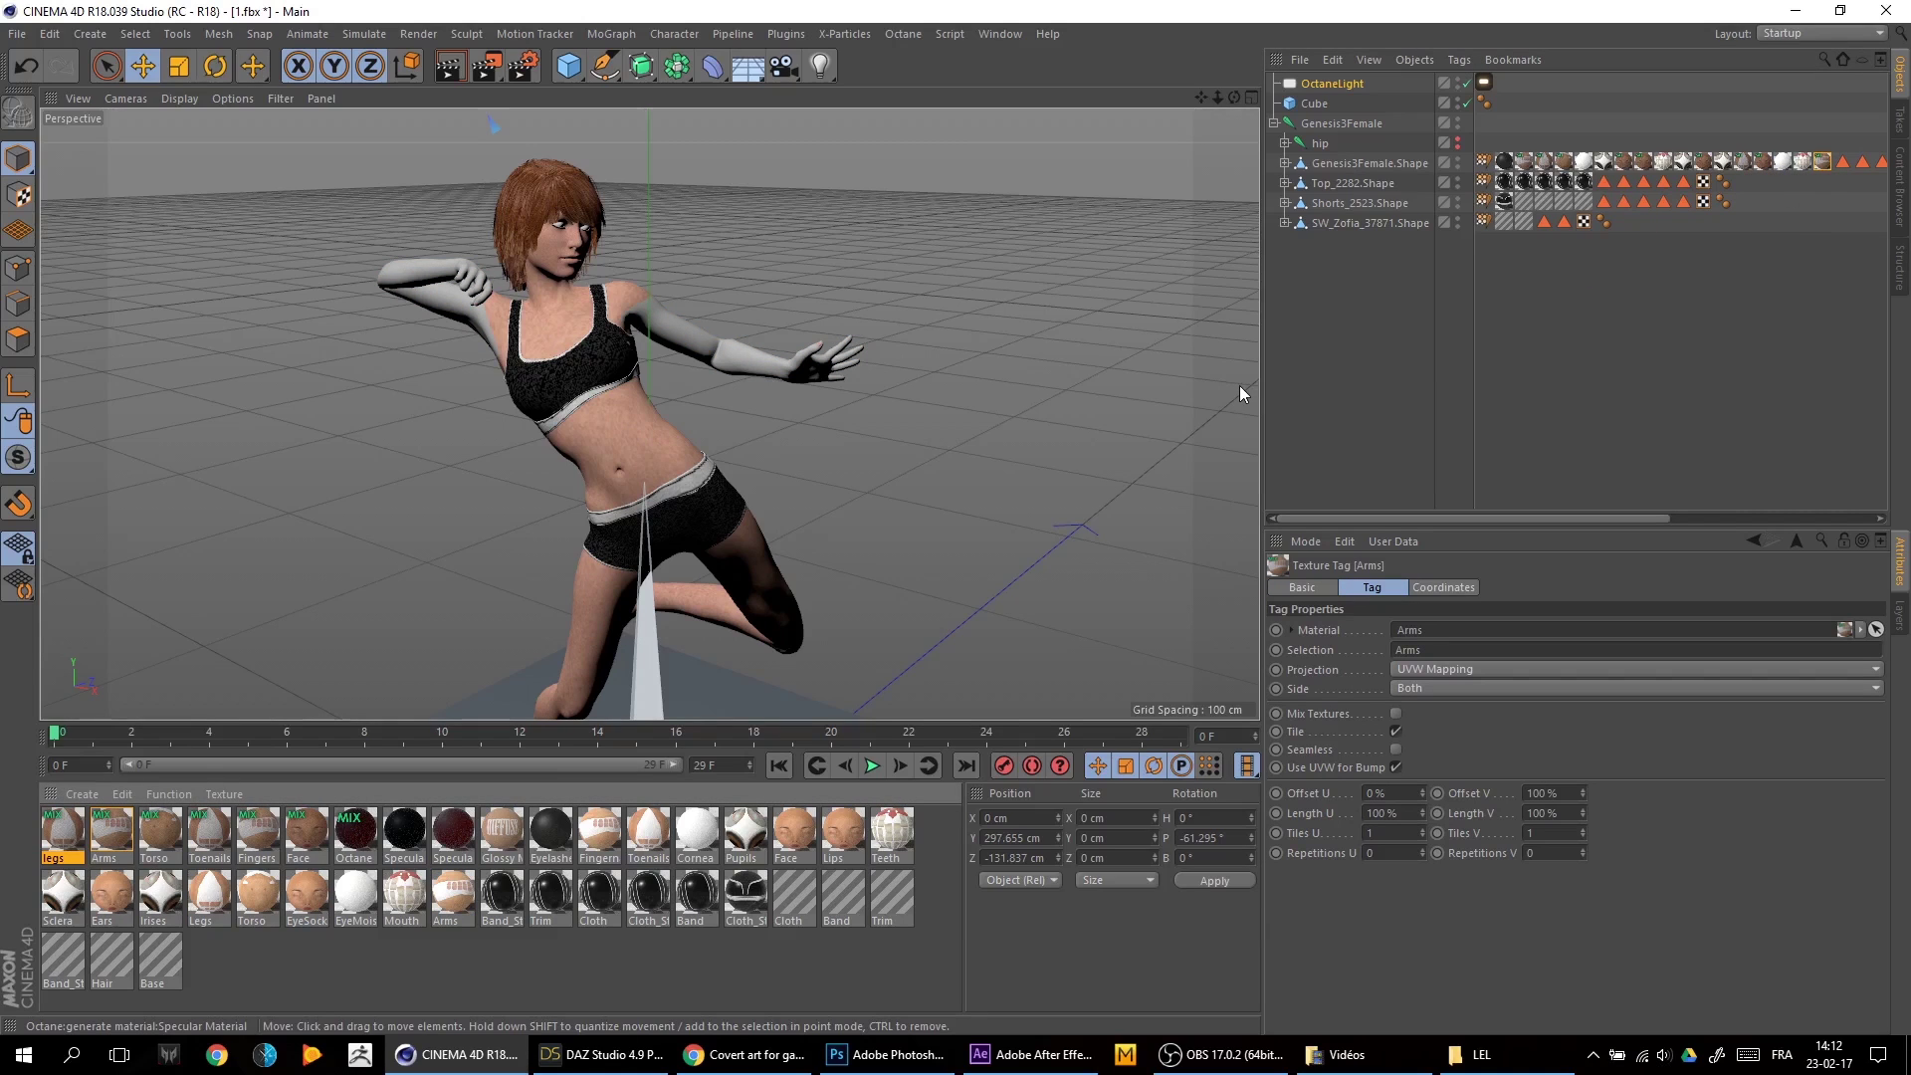
pyautogui.click(1281, 381)
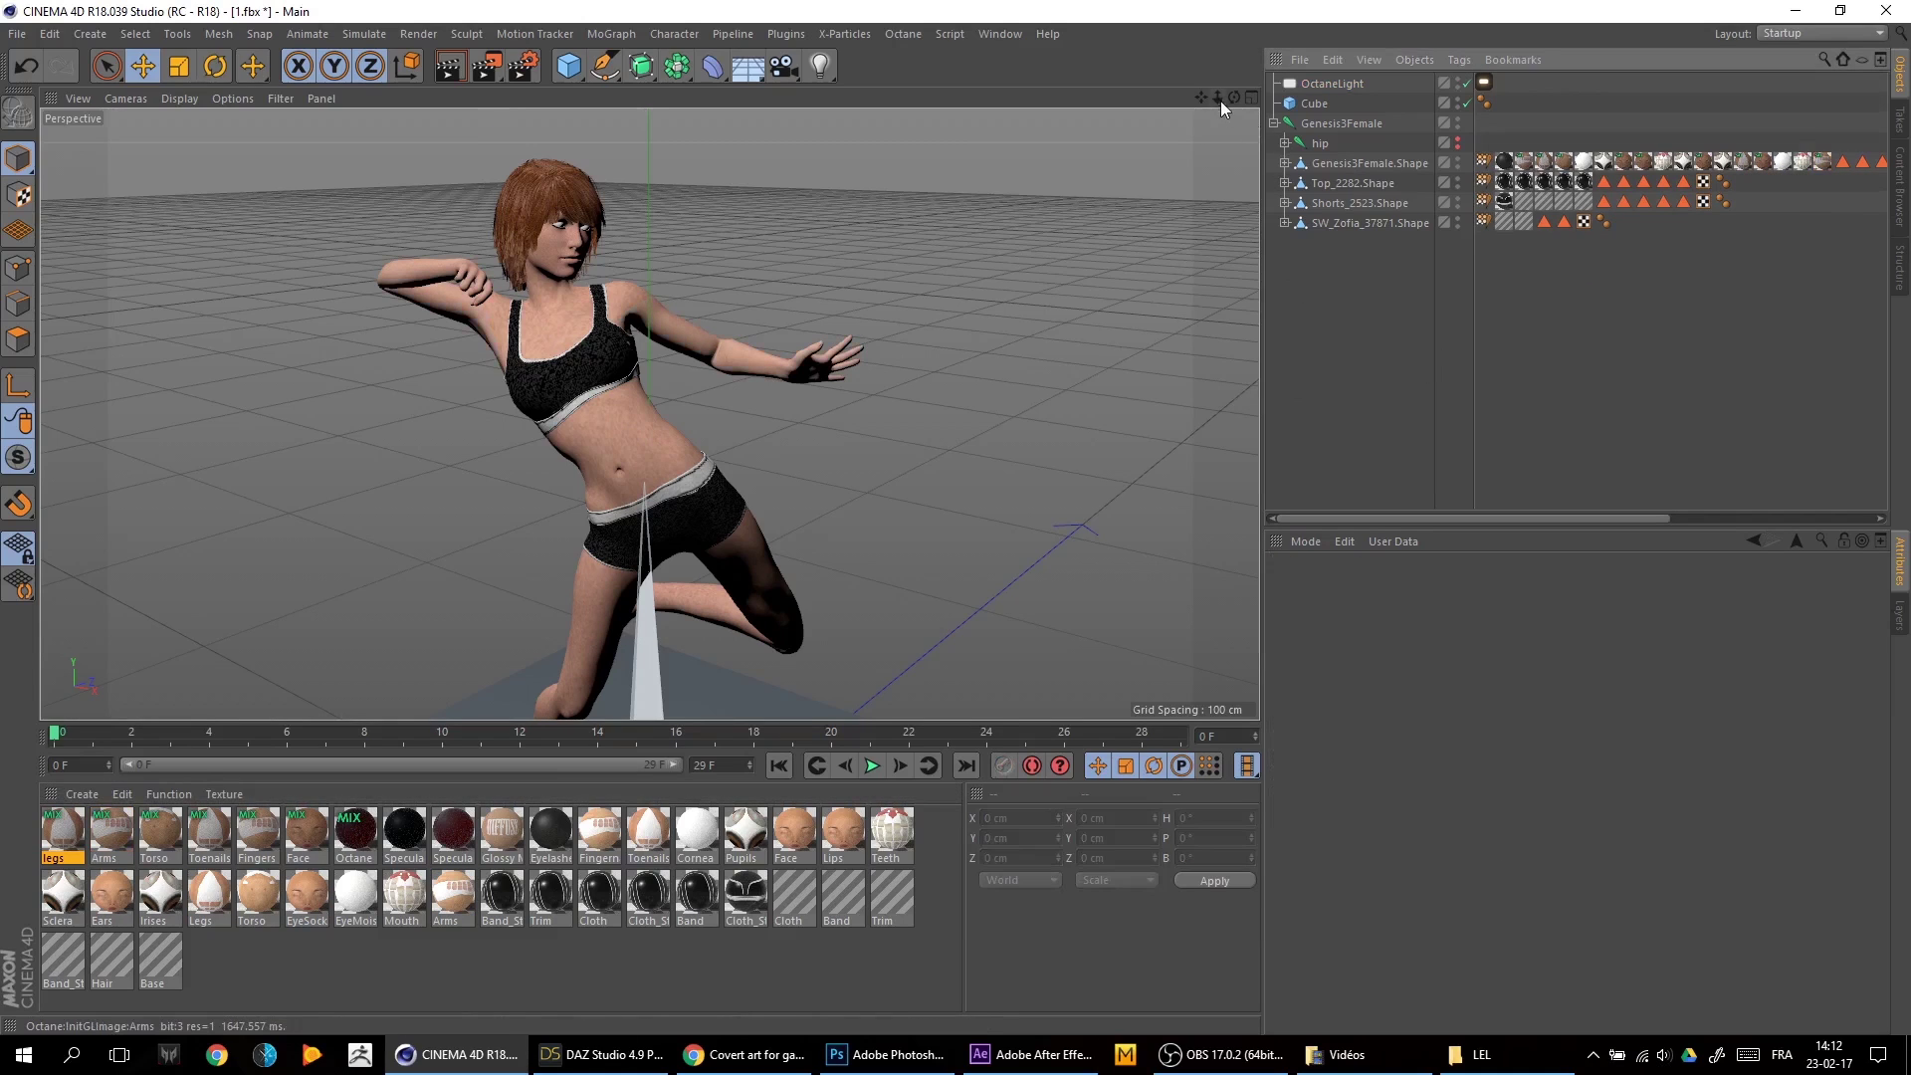
# Zoom out and orbit around the figure, then launch Octane's Live Viewer Window
pyautogui.moveTo(1221, 109); pyautogui.dragTo(895, 223)
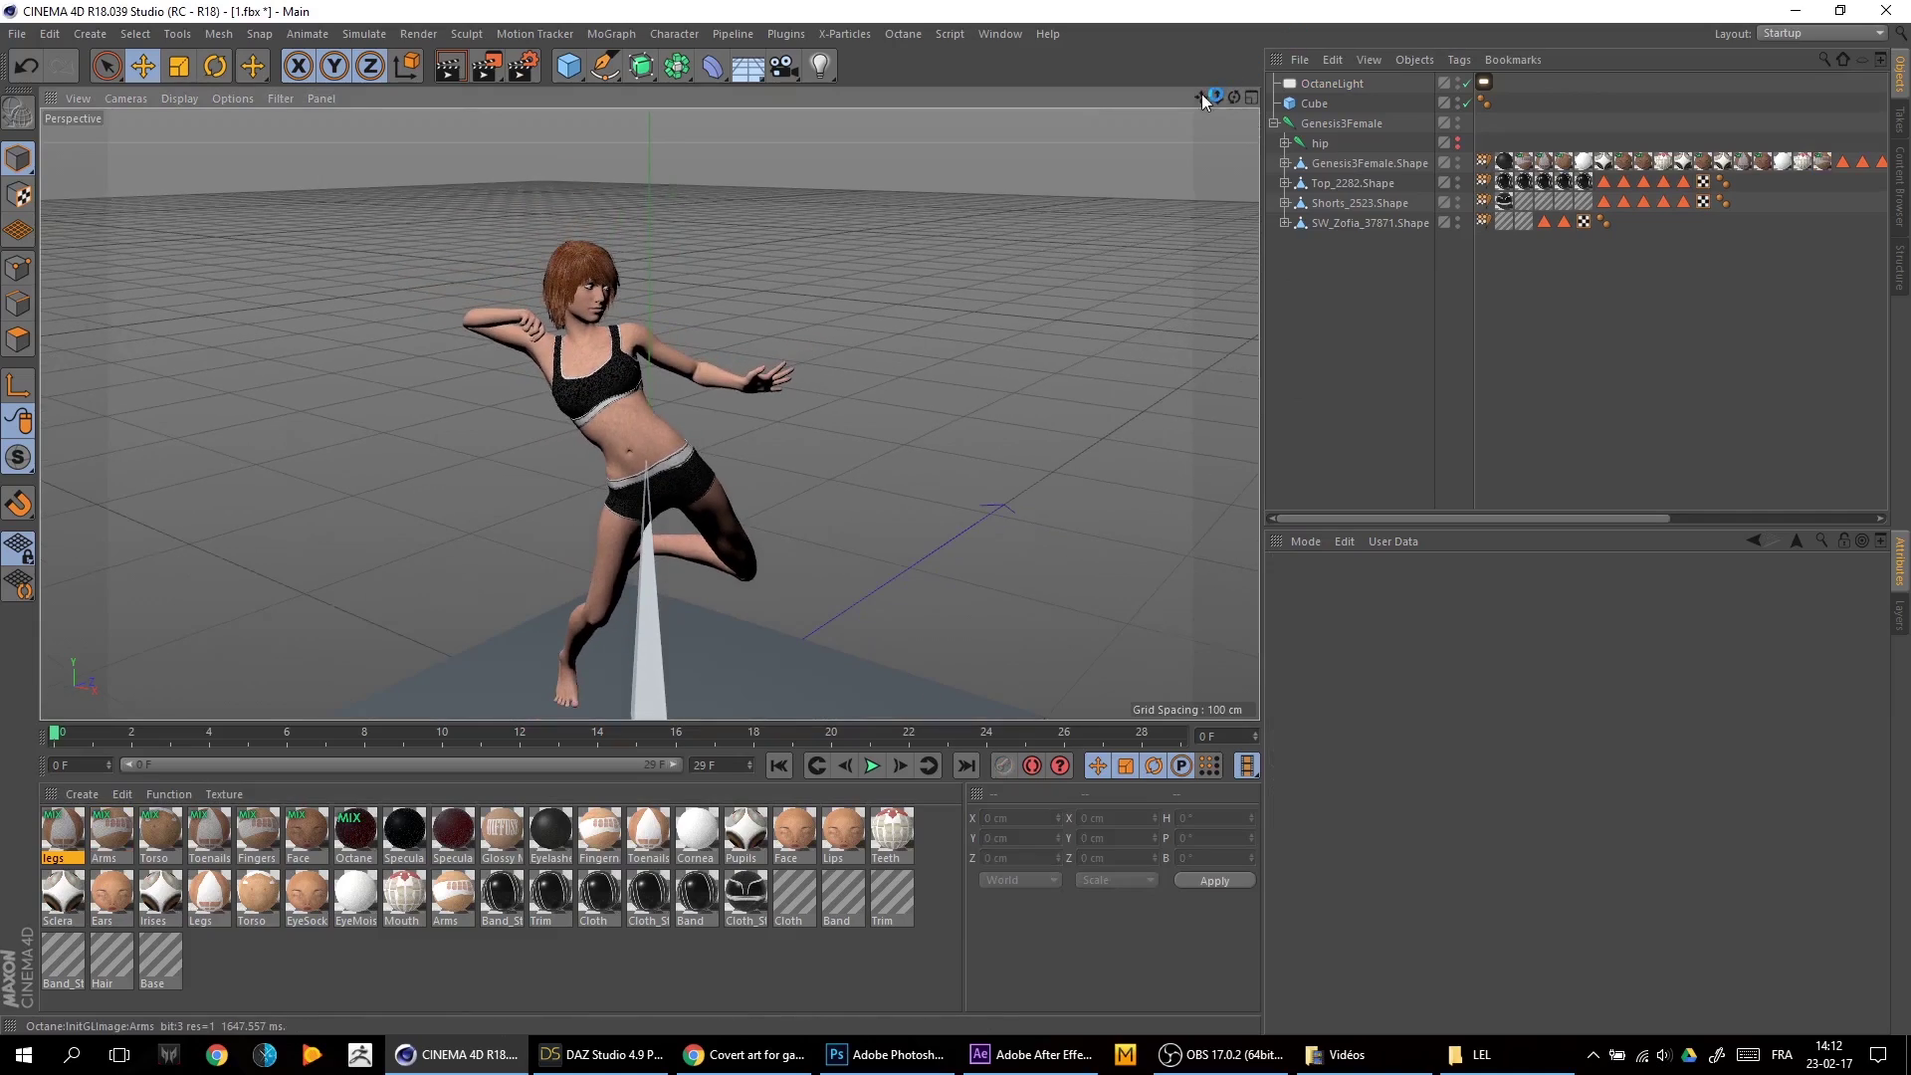
pyautogui.moveTo(1234, 97); pyautogui.dragTo(1233, 96)
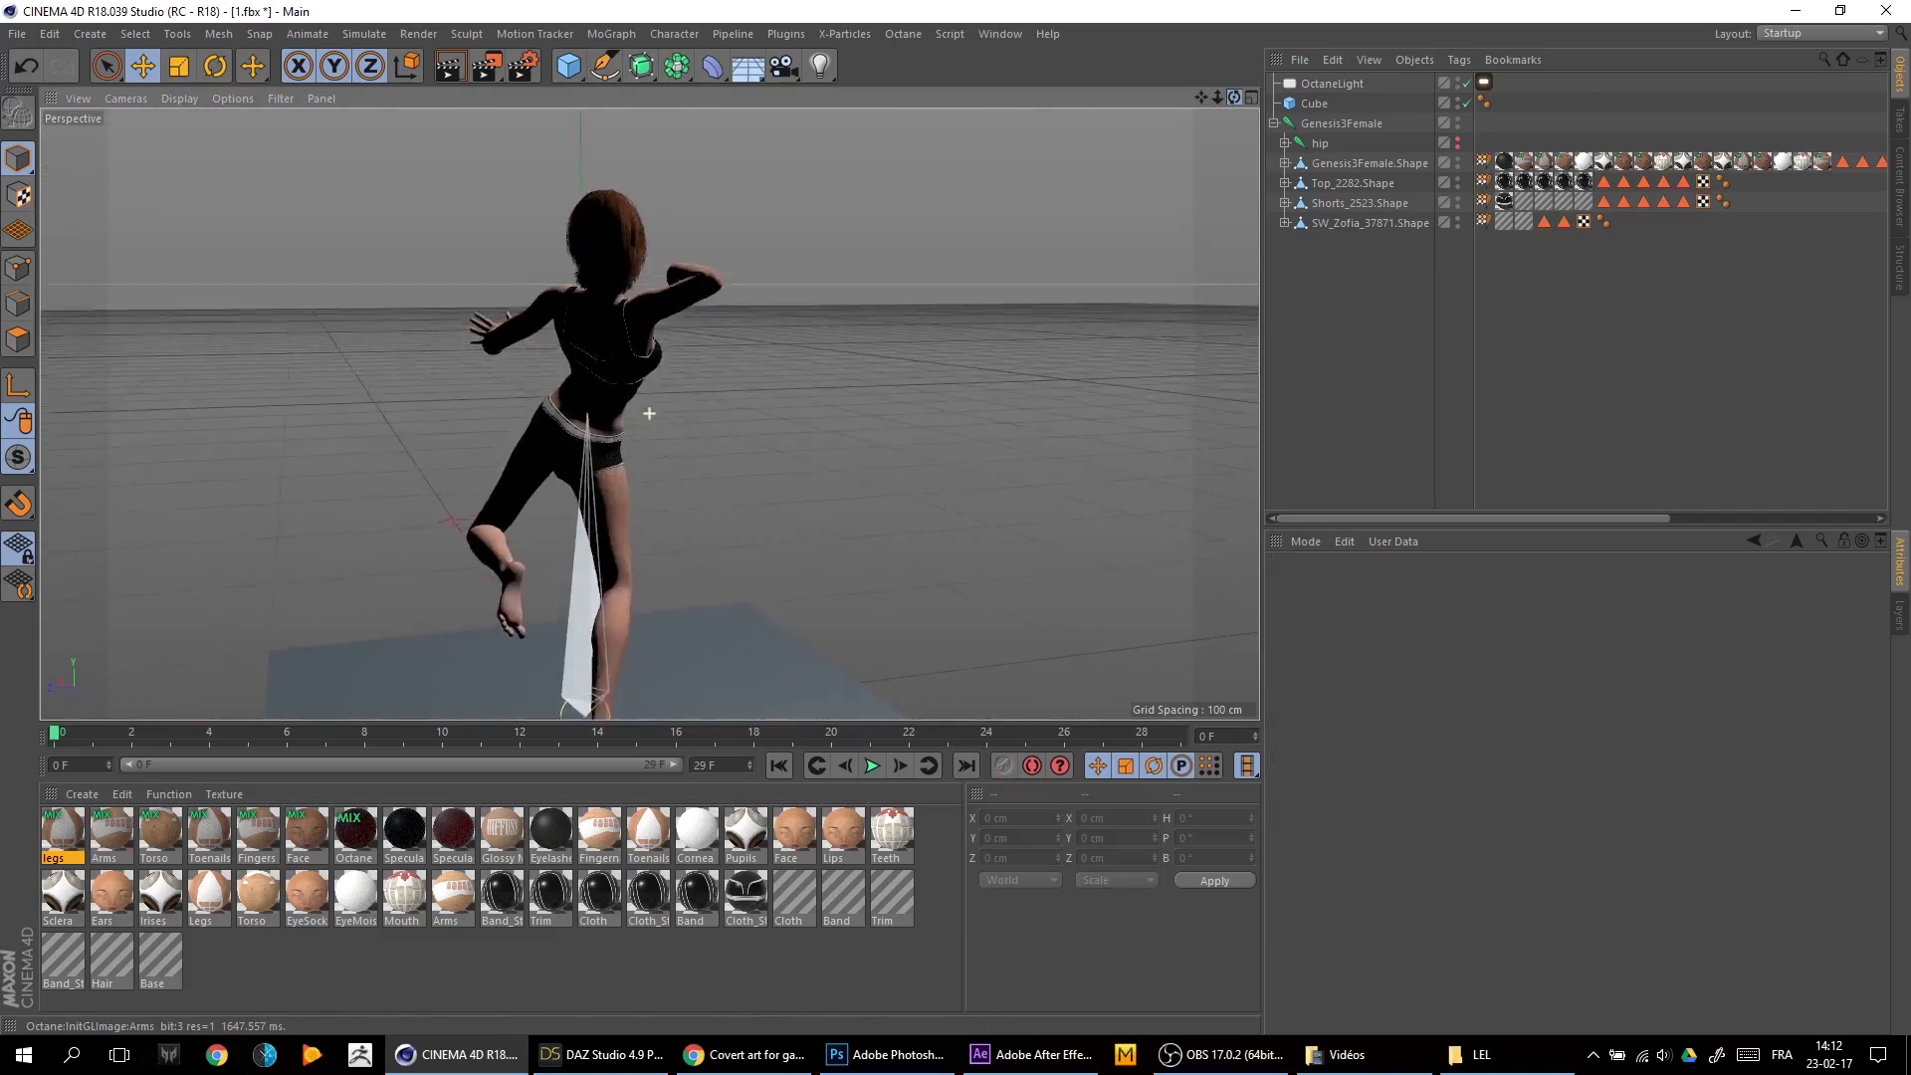
pyautogui.moveTo(1233, 97); pyautogui.dragTo(1233, 96)
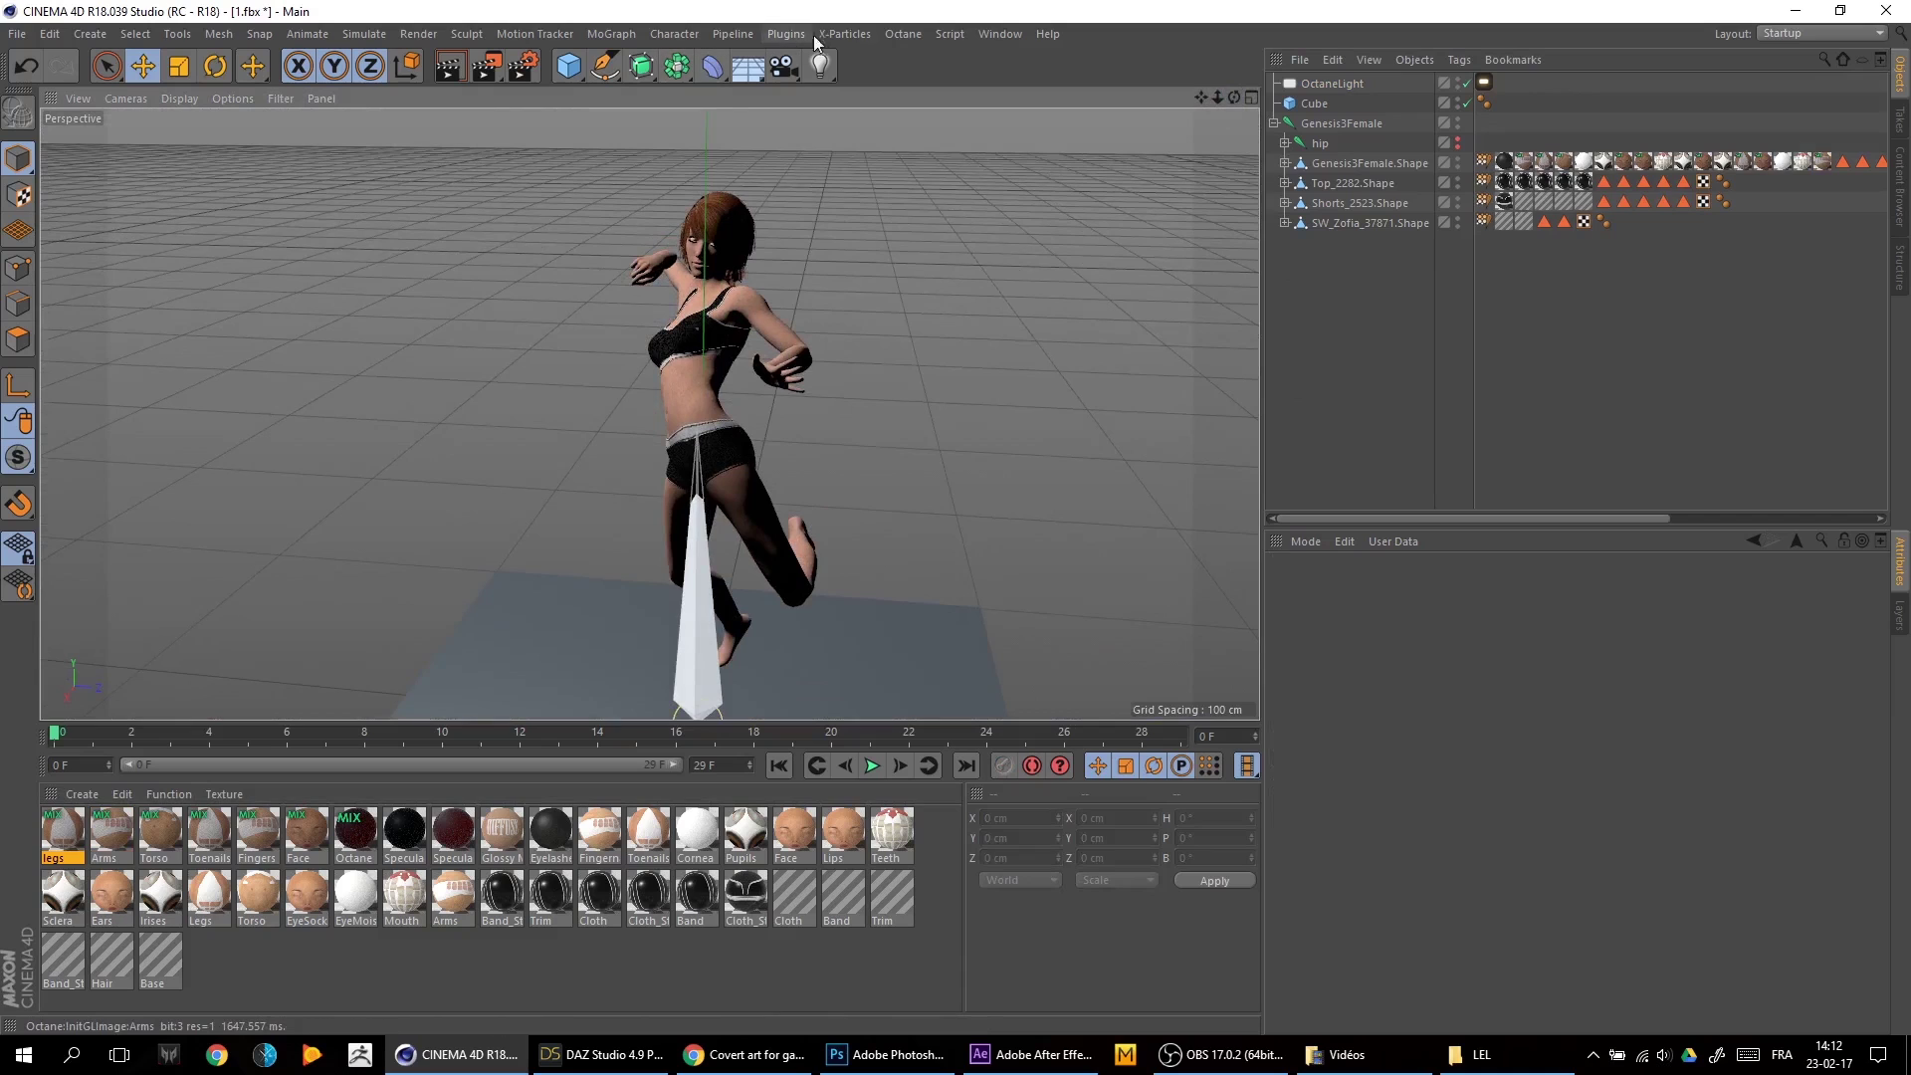
pyautogui.click(902, 33)
pyautogui.click(884, 33)
pyautogui.click(917, 85)
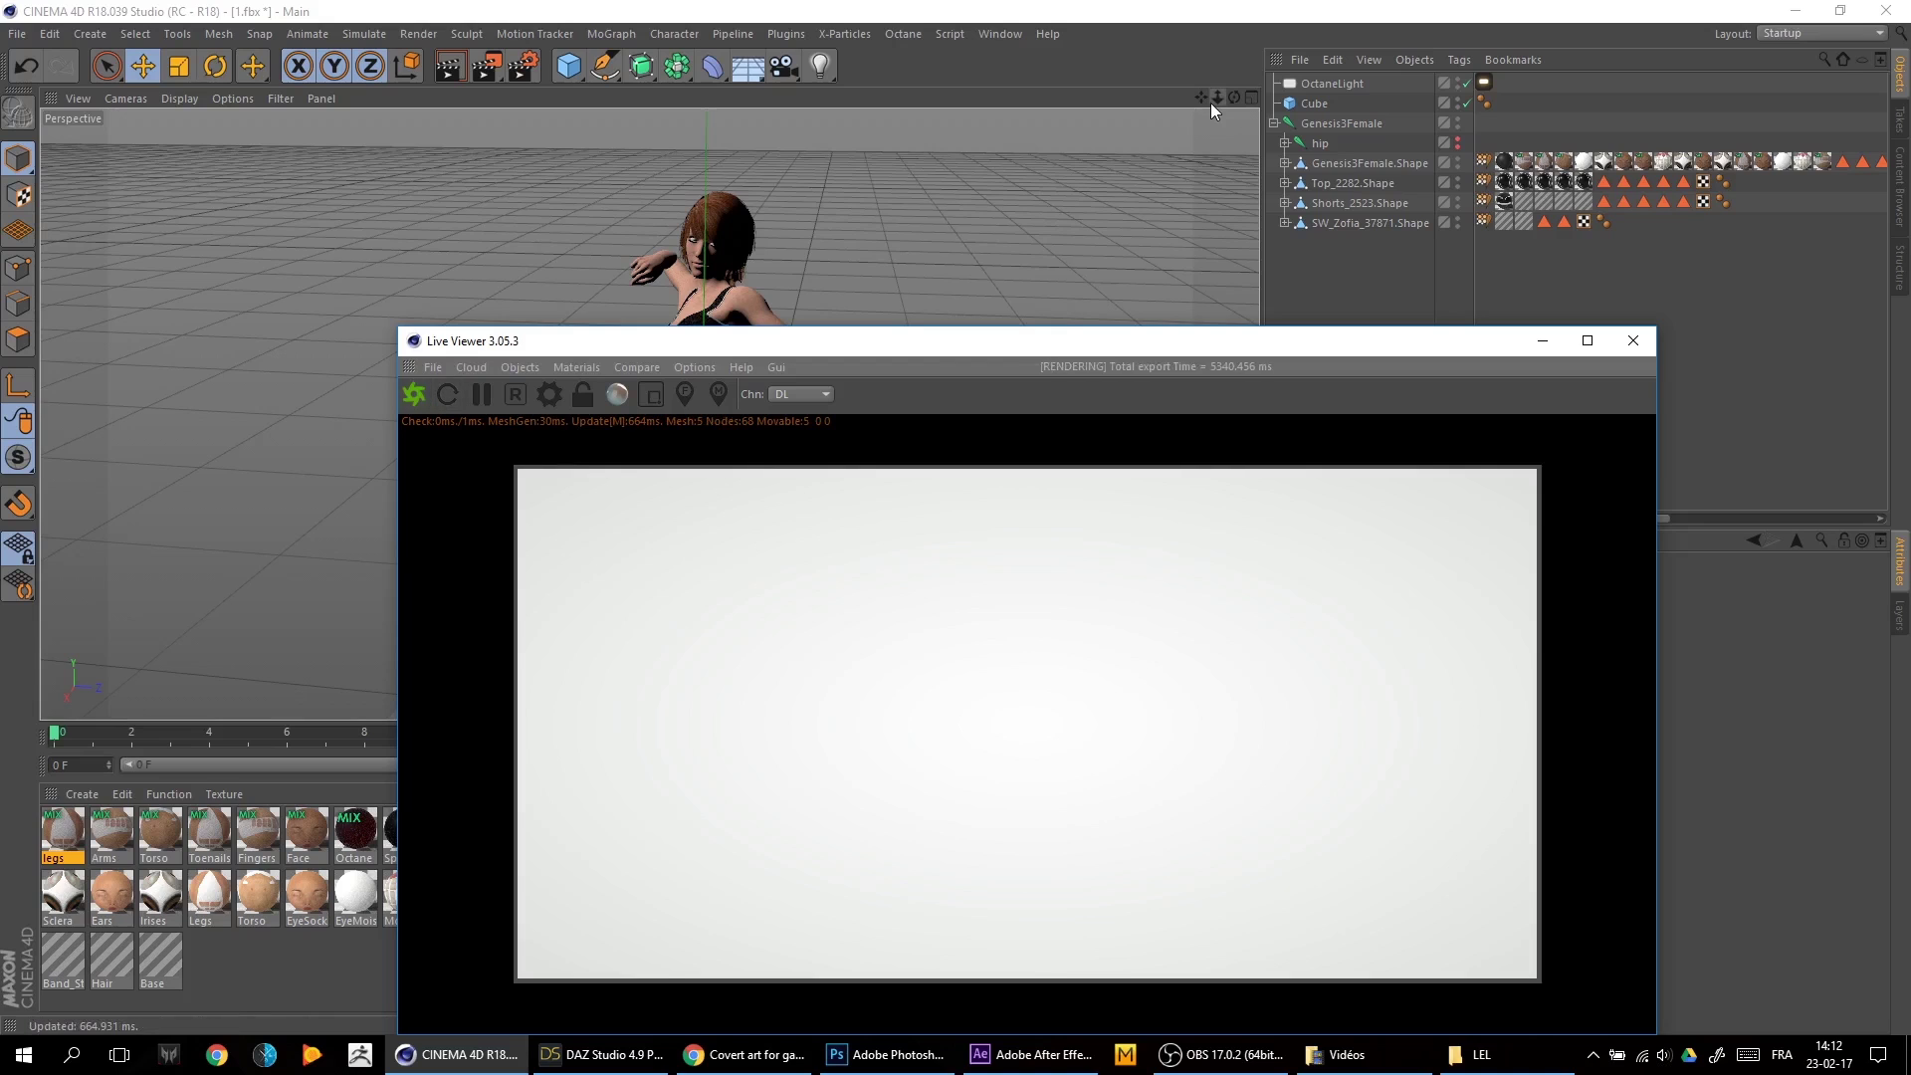
# Set Octane's GI mode to GI_DIFFUSE and the kernel to Pathtracing, then zoom in
pyautogui.click(547, 395)
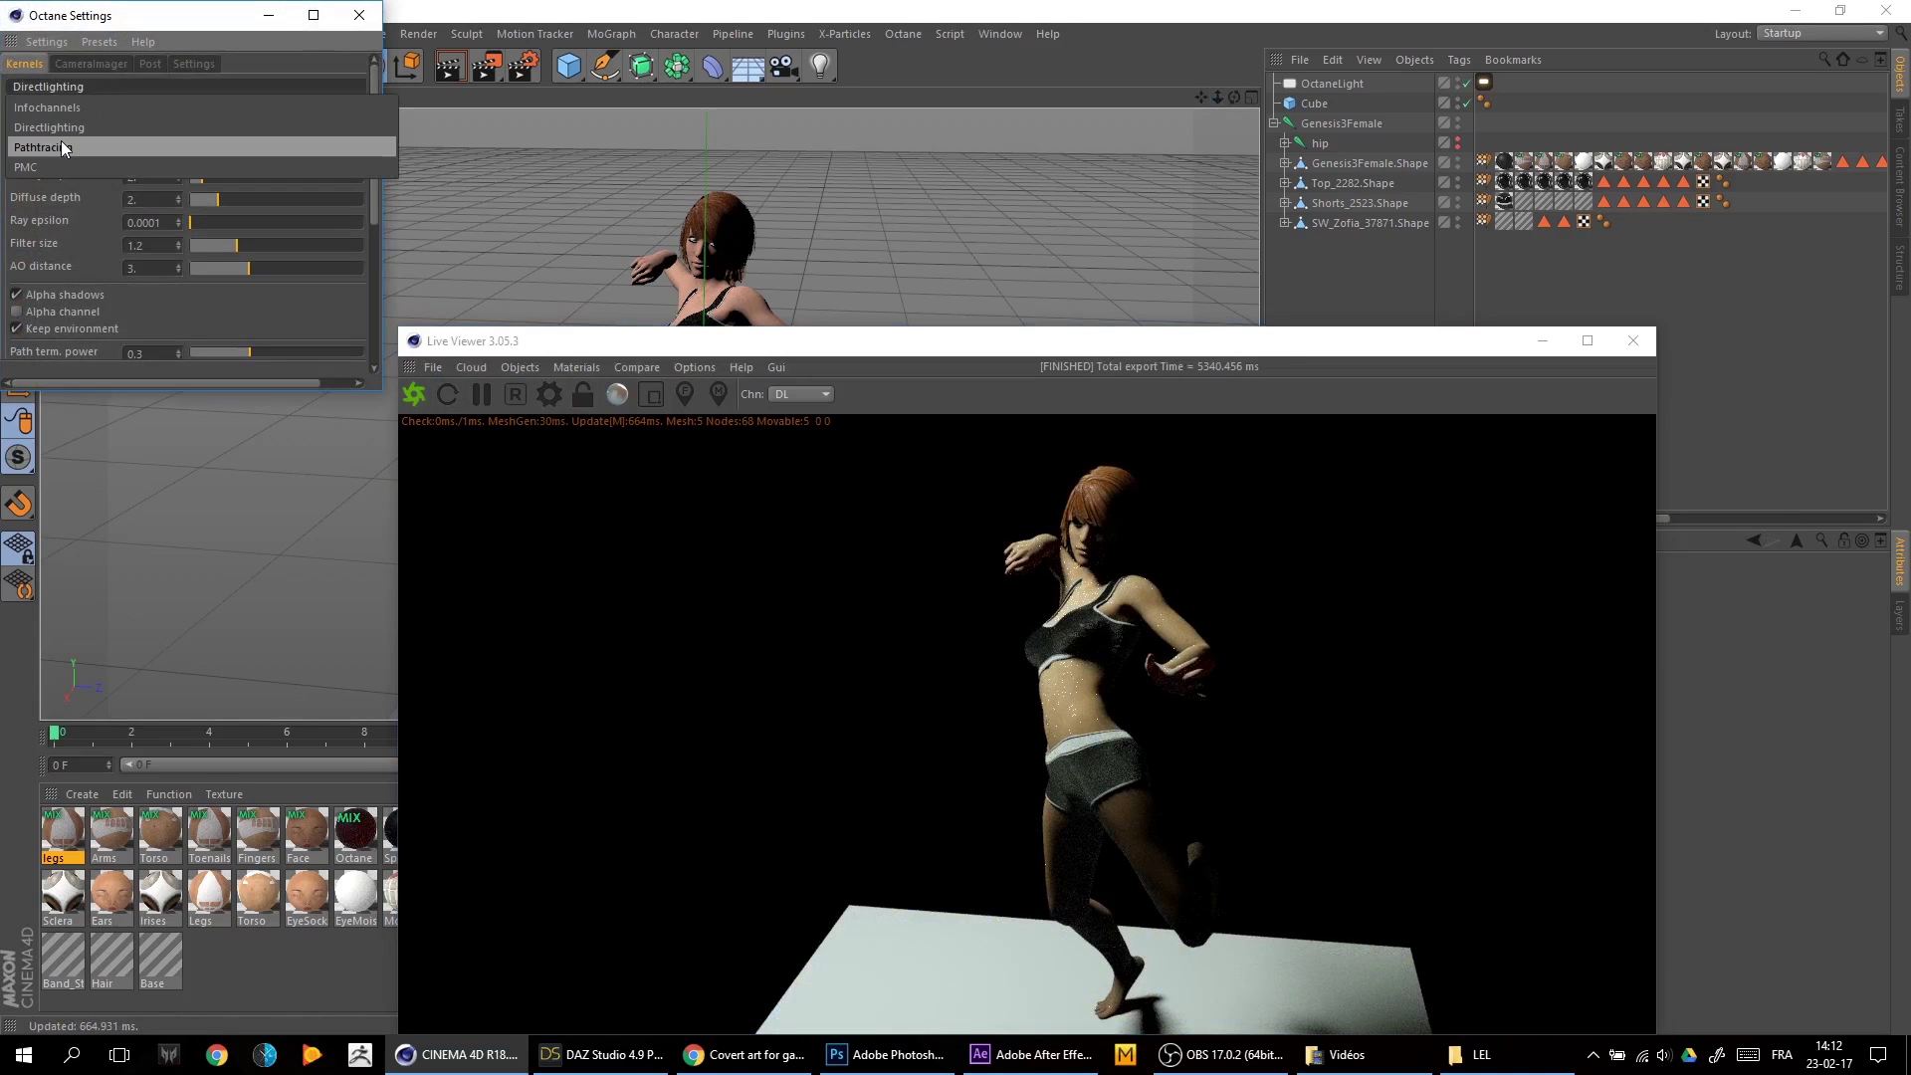
pyautogui.click(195, 133)
pyautogui.click(158, 191)
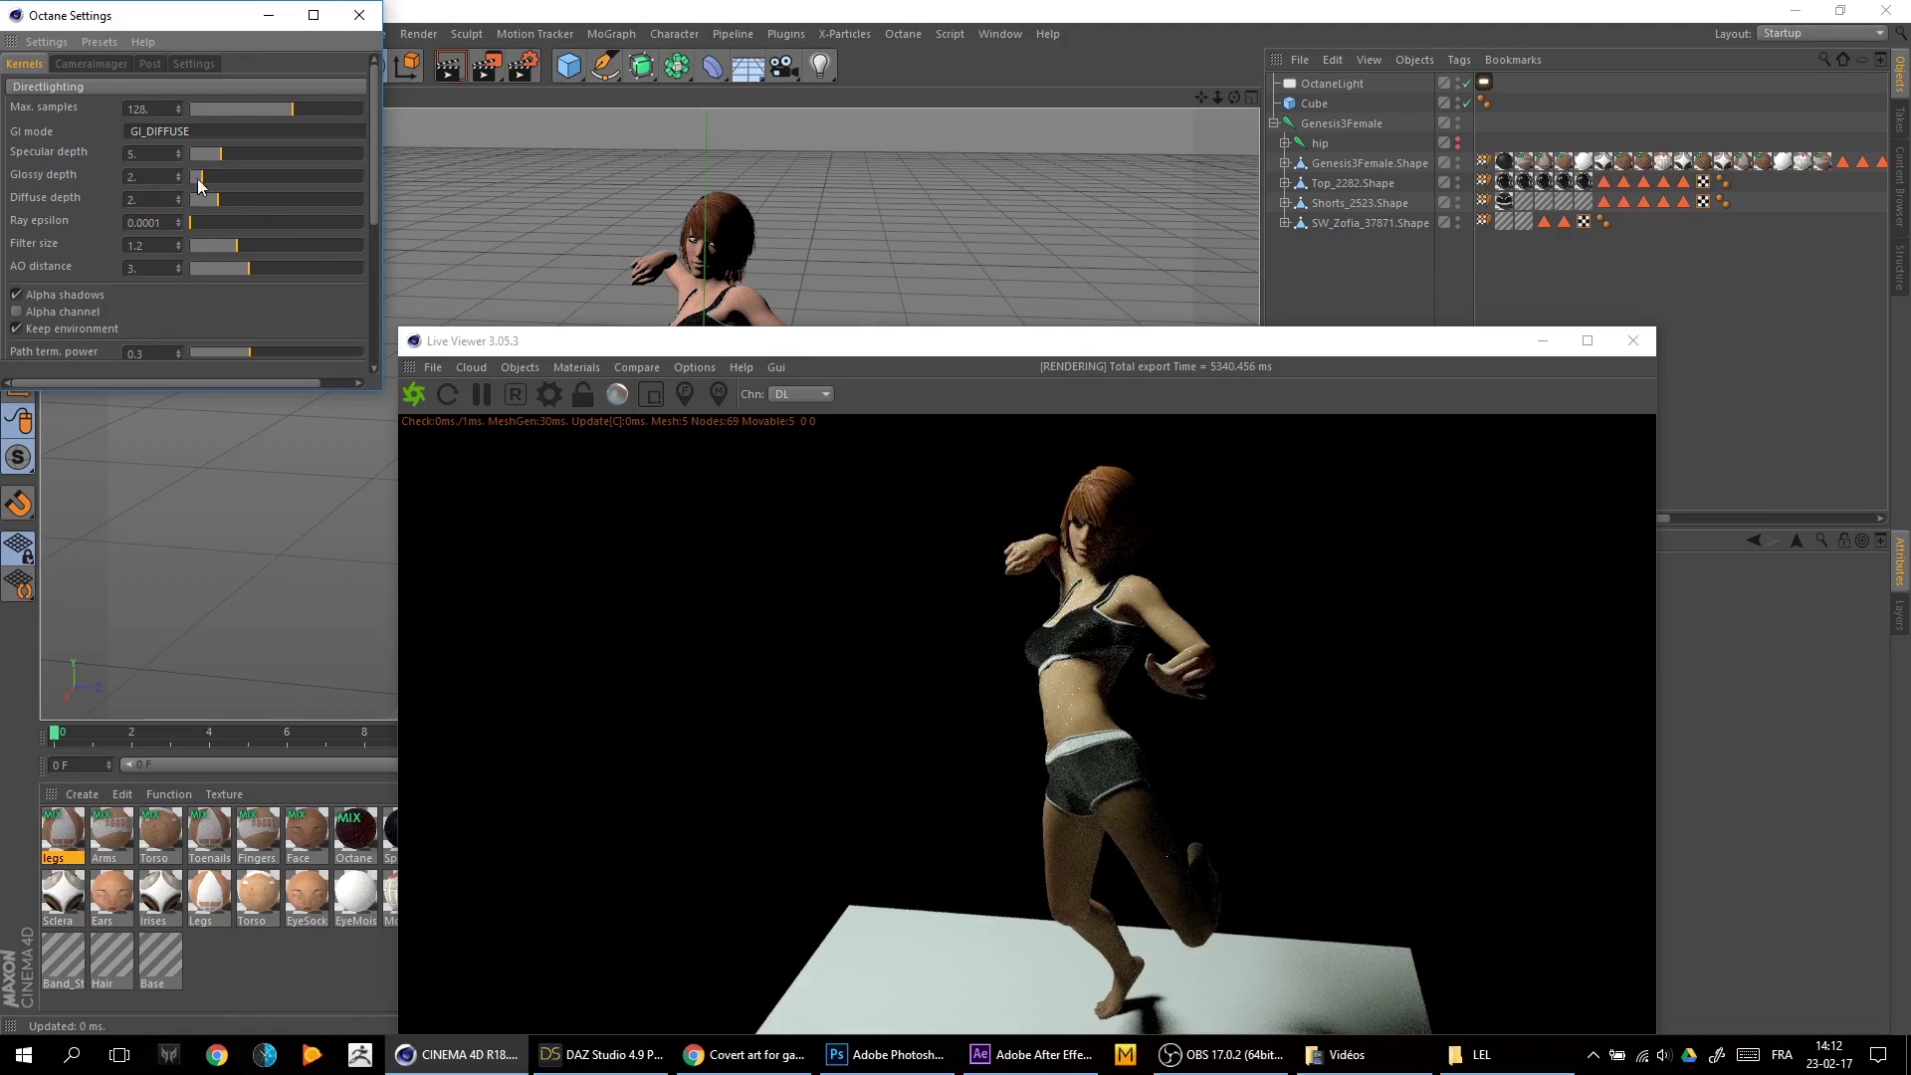
pyautogui.click(85, 85)
pyautogui.click(56, 143)
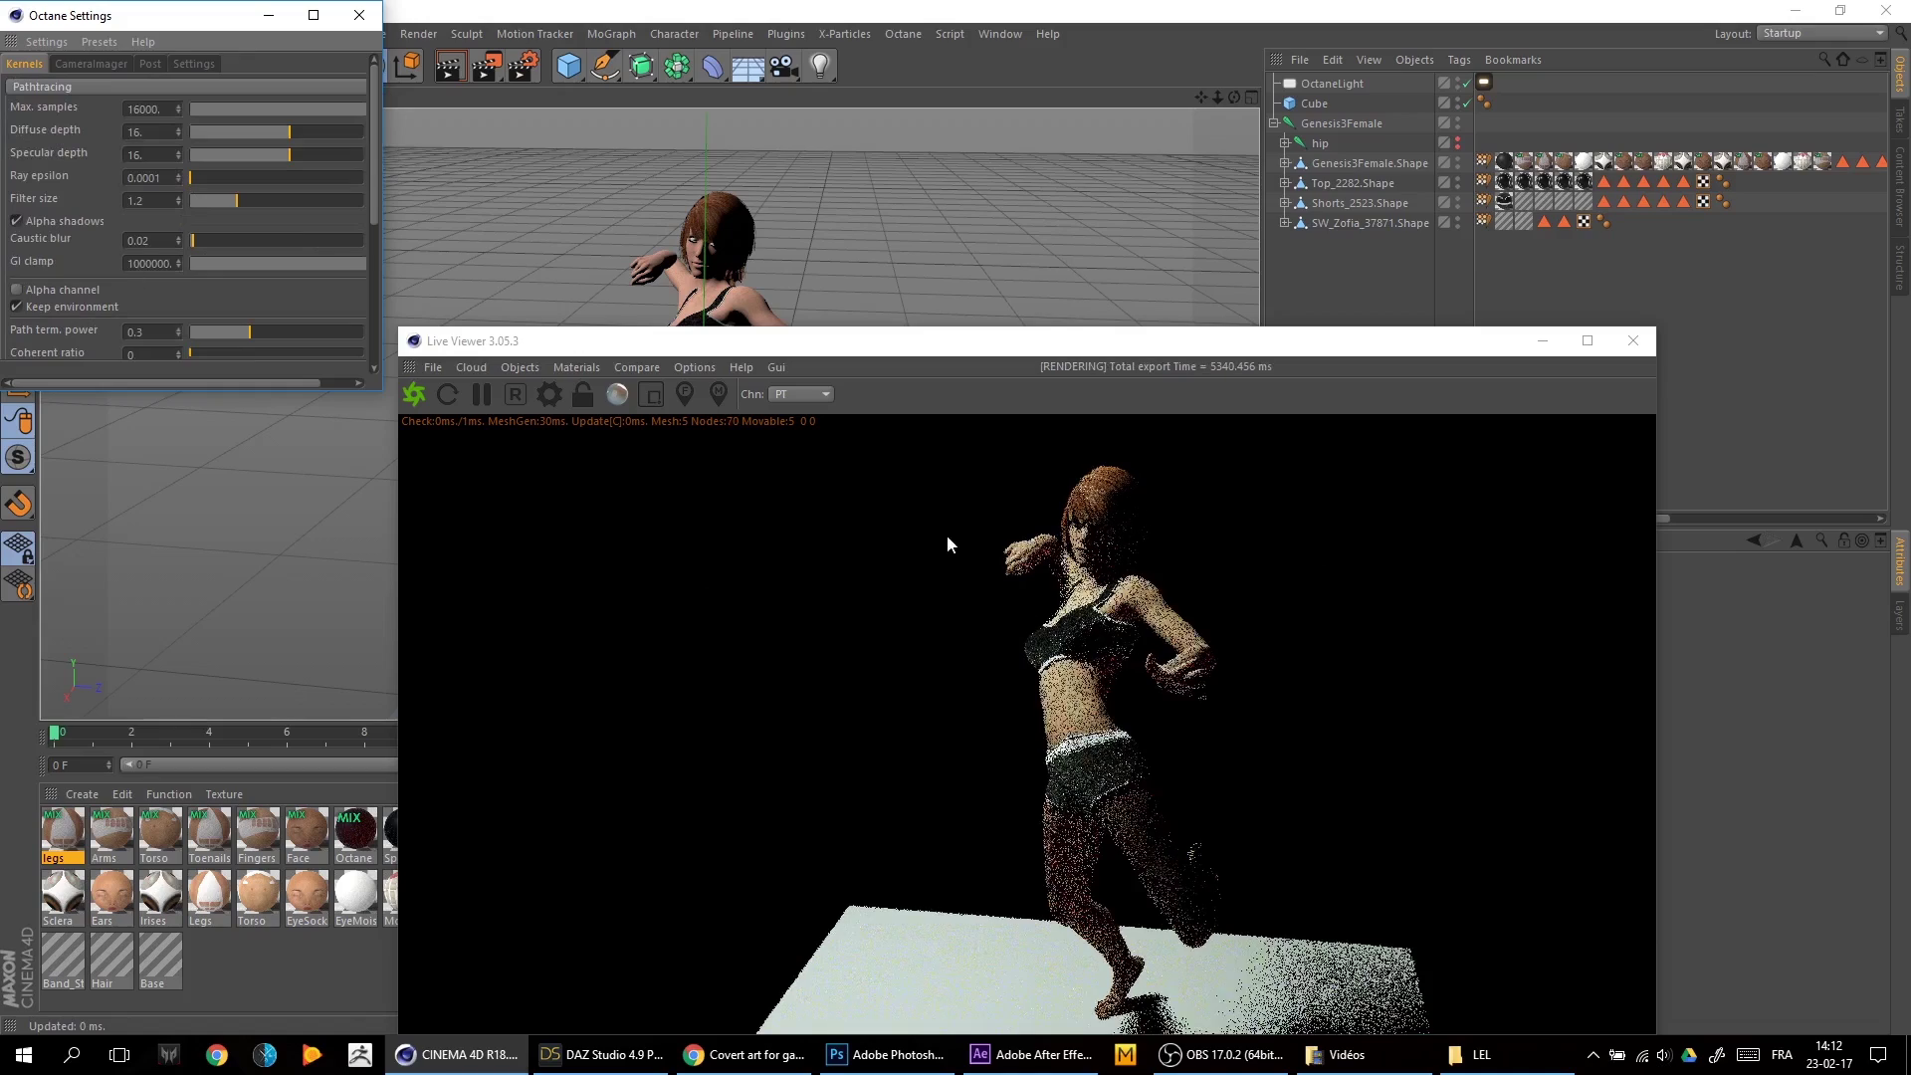
pyautogui.click(391, 84)
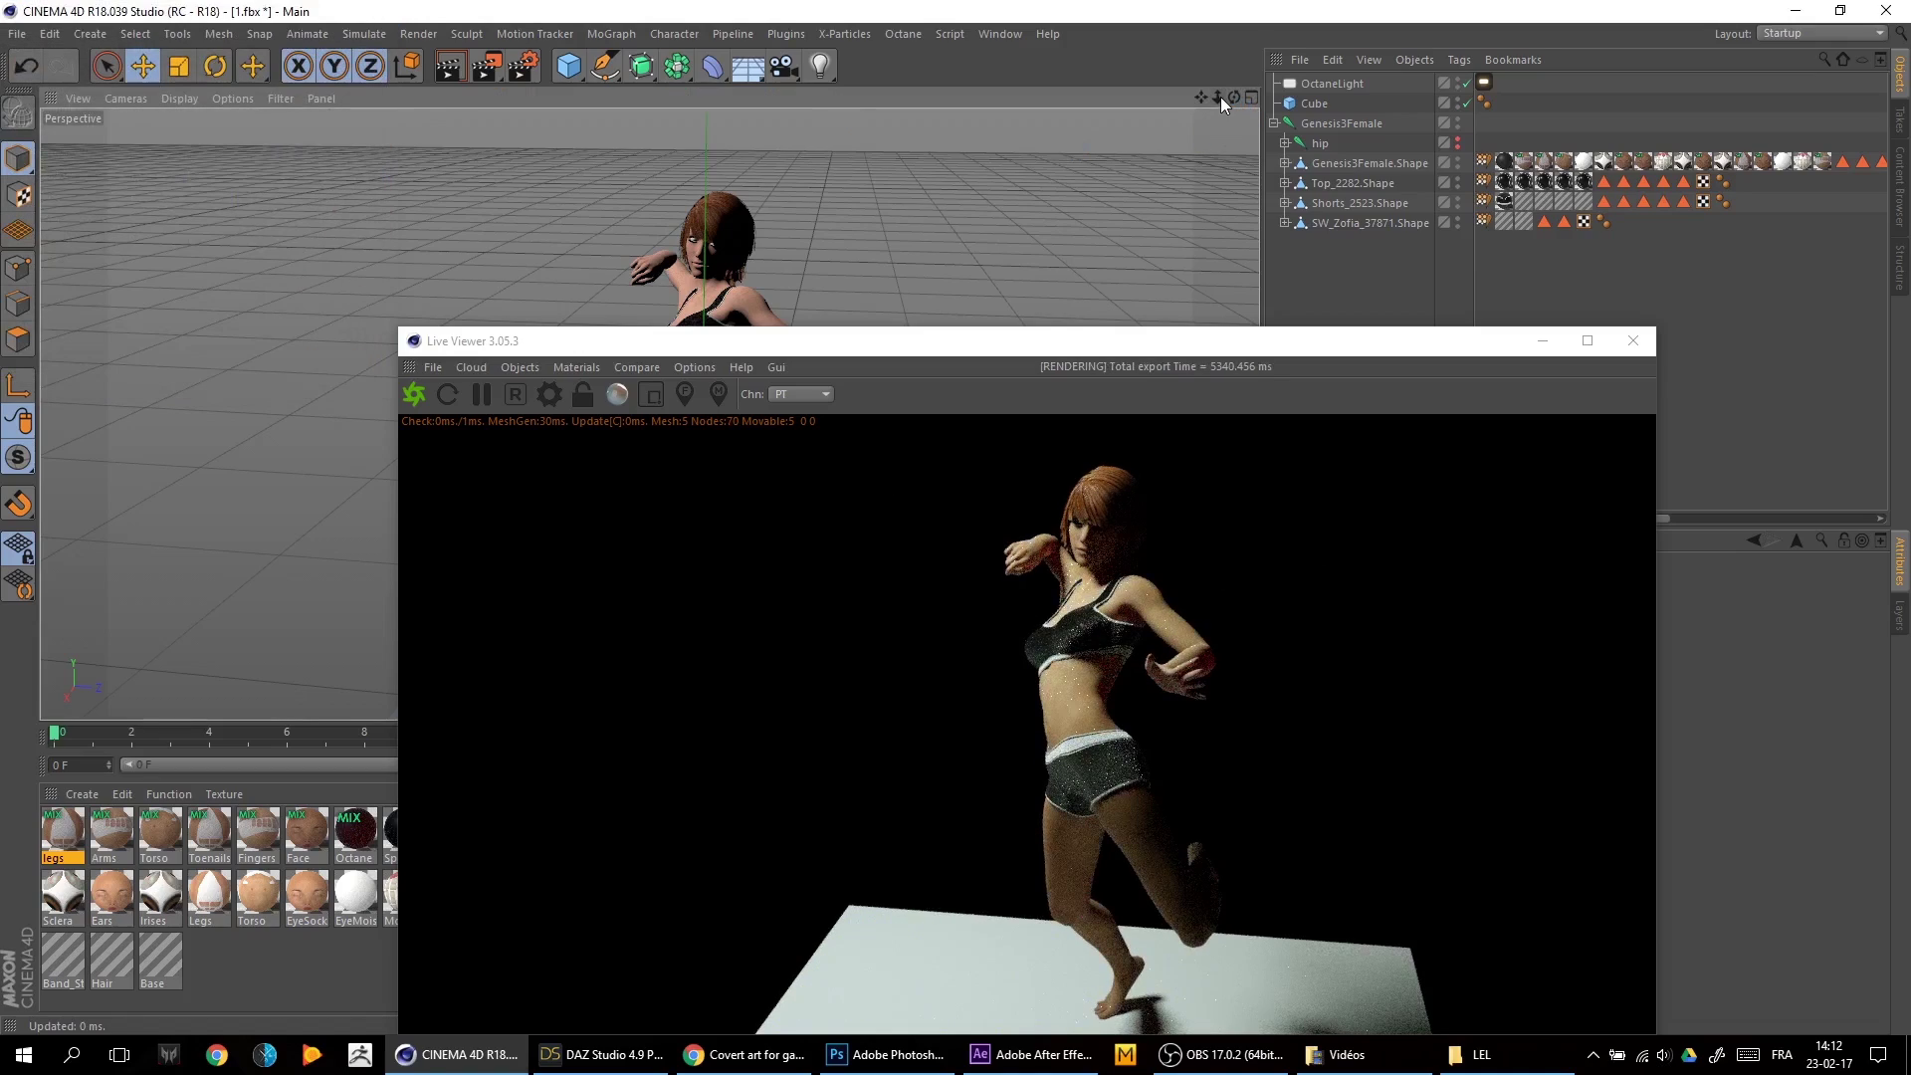
pyautogui.moveTo(1219, 97); pyautogui.dragTo(1201, 98)
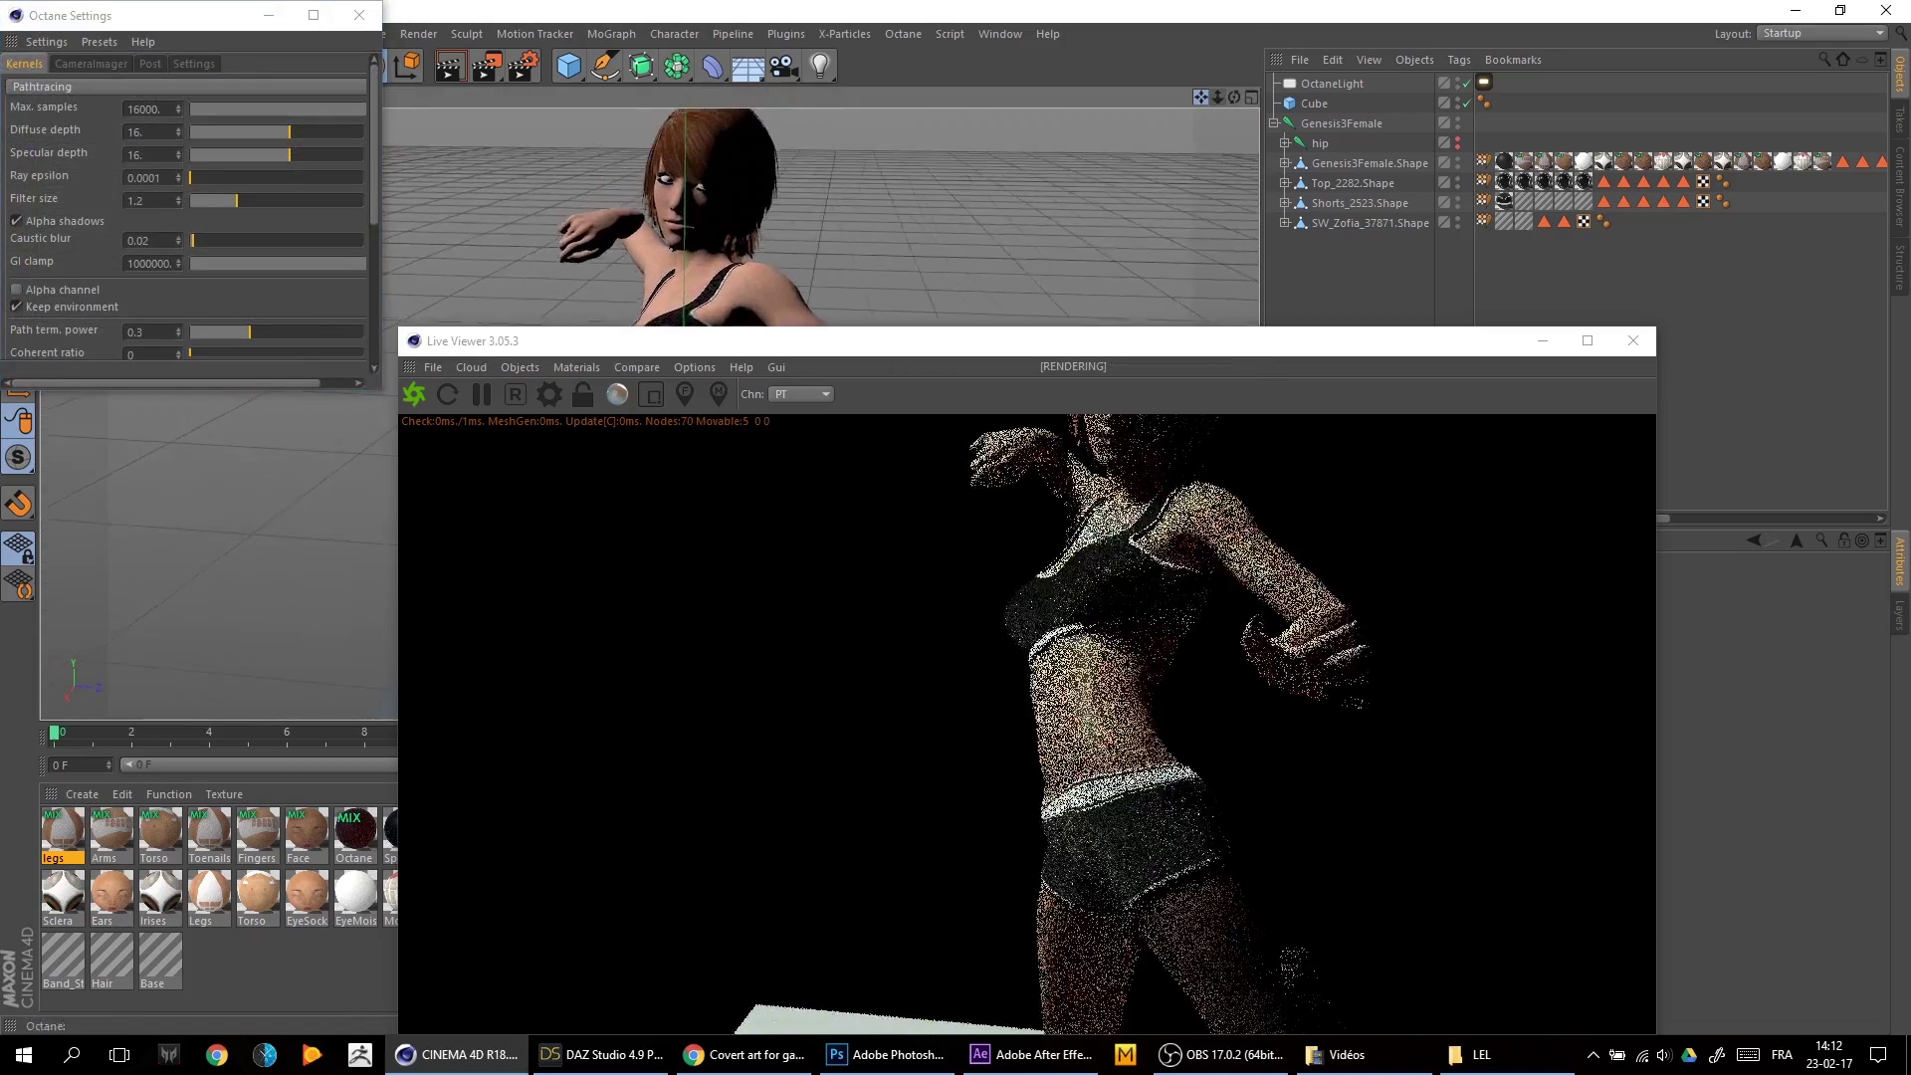
# Set the OctaneLight tag's sample rate to 3000 and enlarge the Live Viewer to full screen
pyautogui.click(1482, 83)
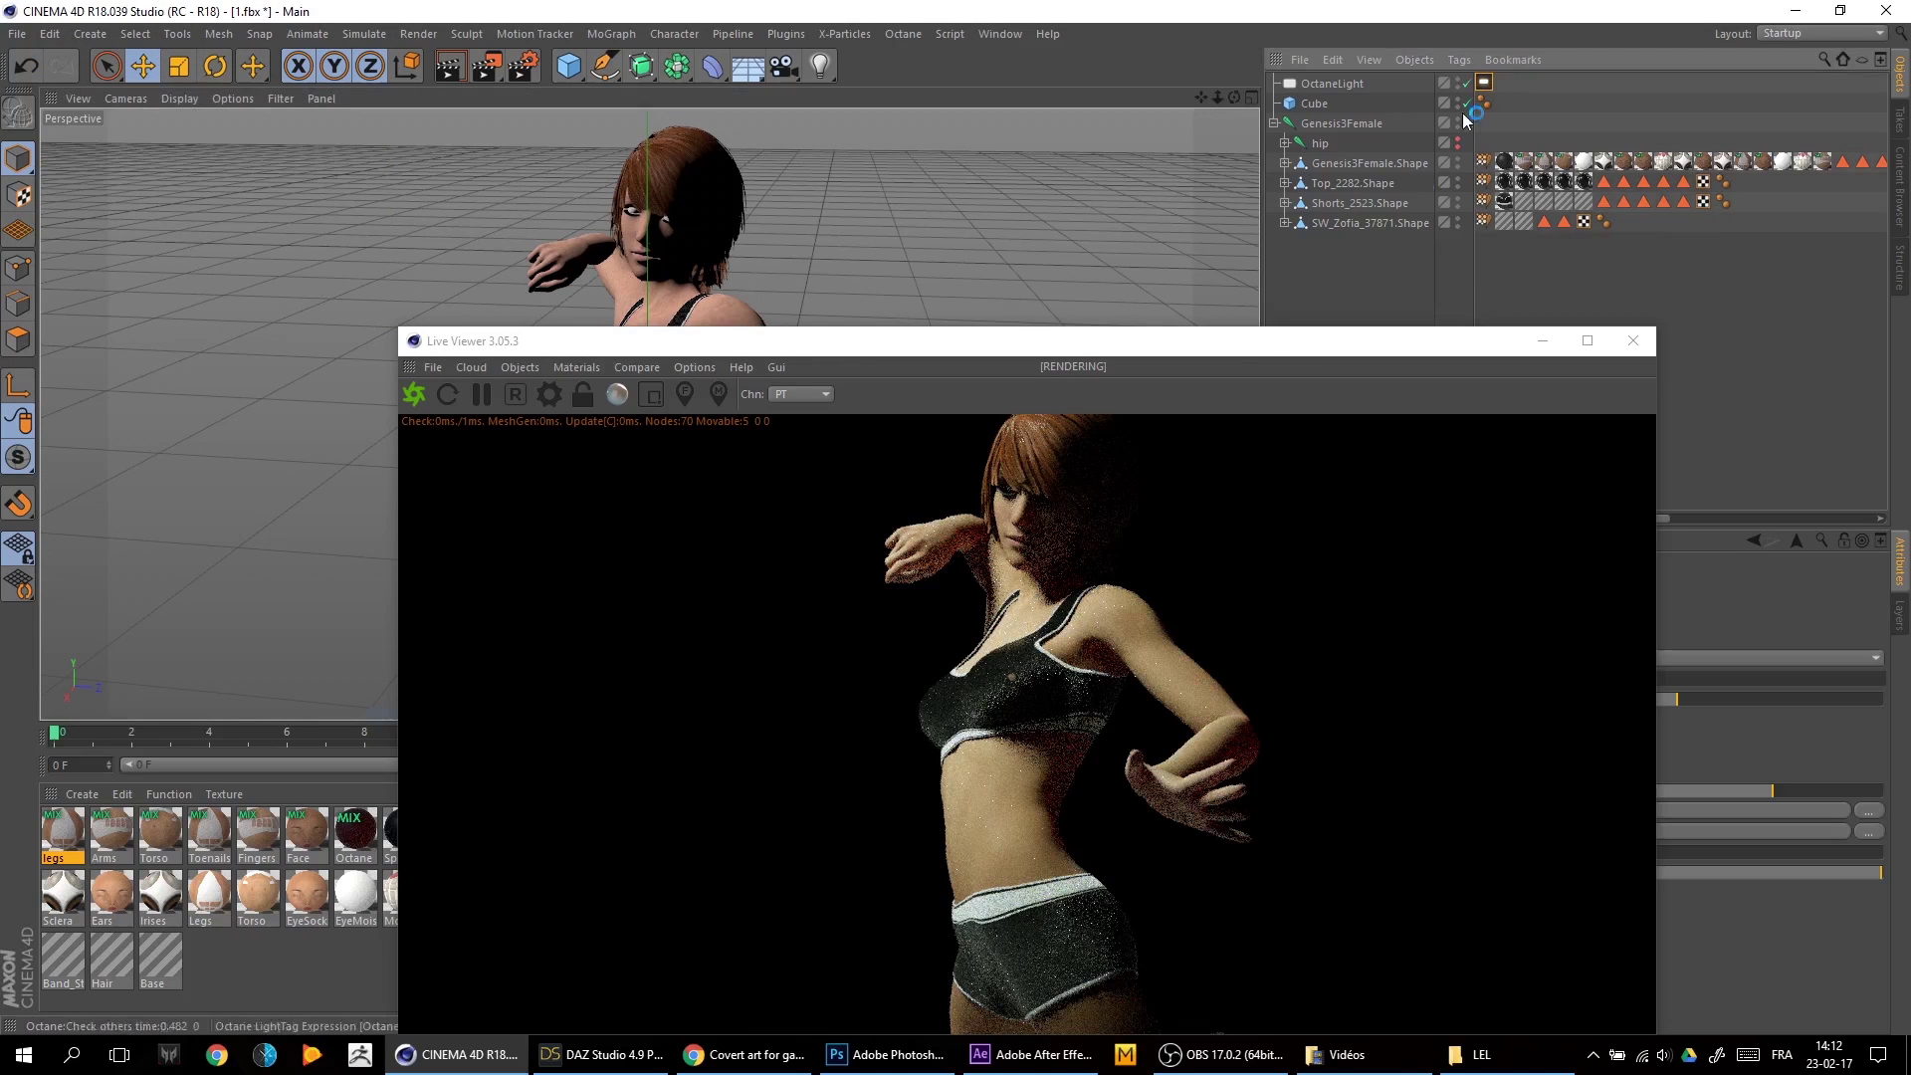
pyautogui.moveTo(1267, 342); pyautogui.dragTo(764, 220)
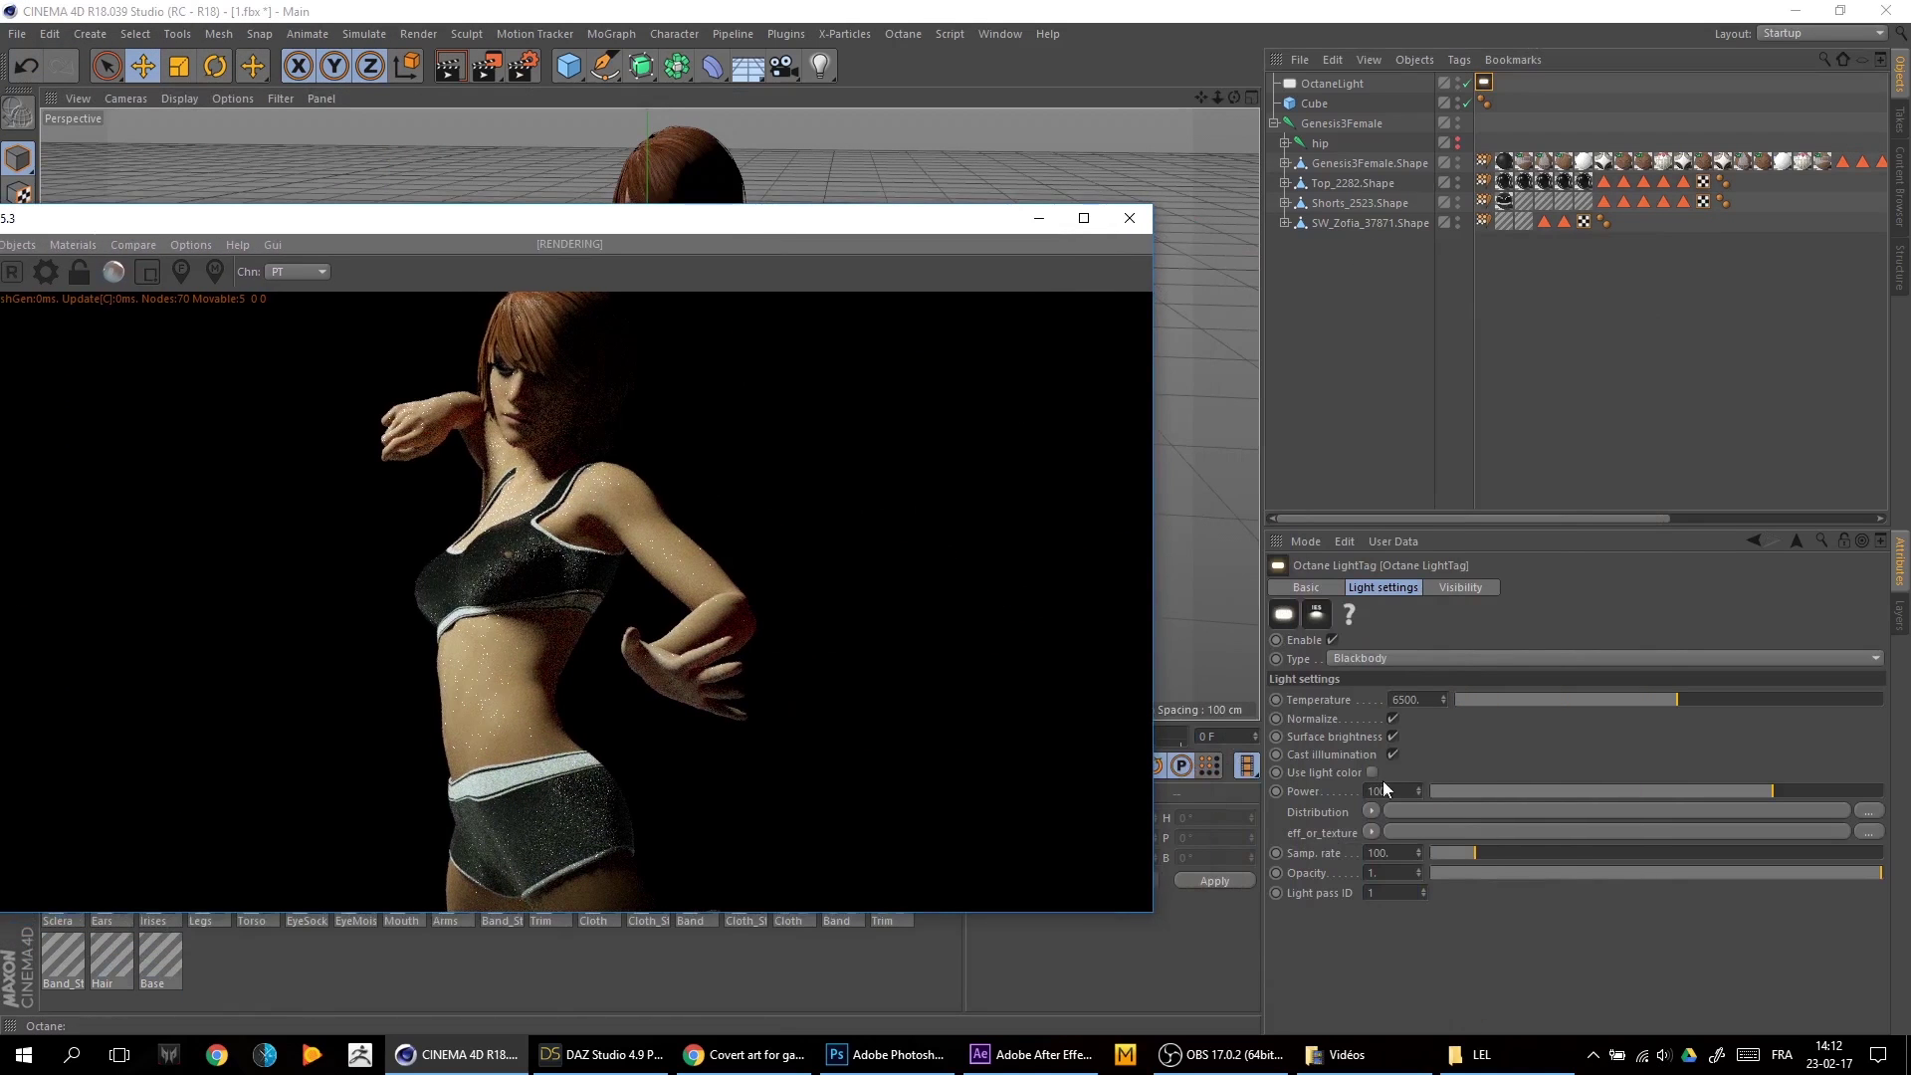
pyautogui.click(1377, 853)
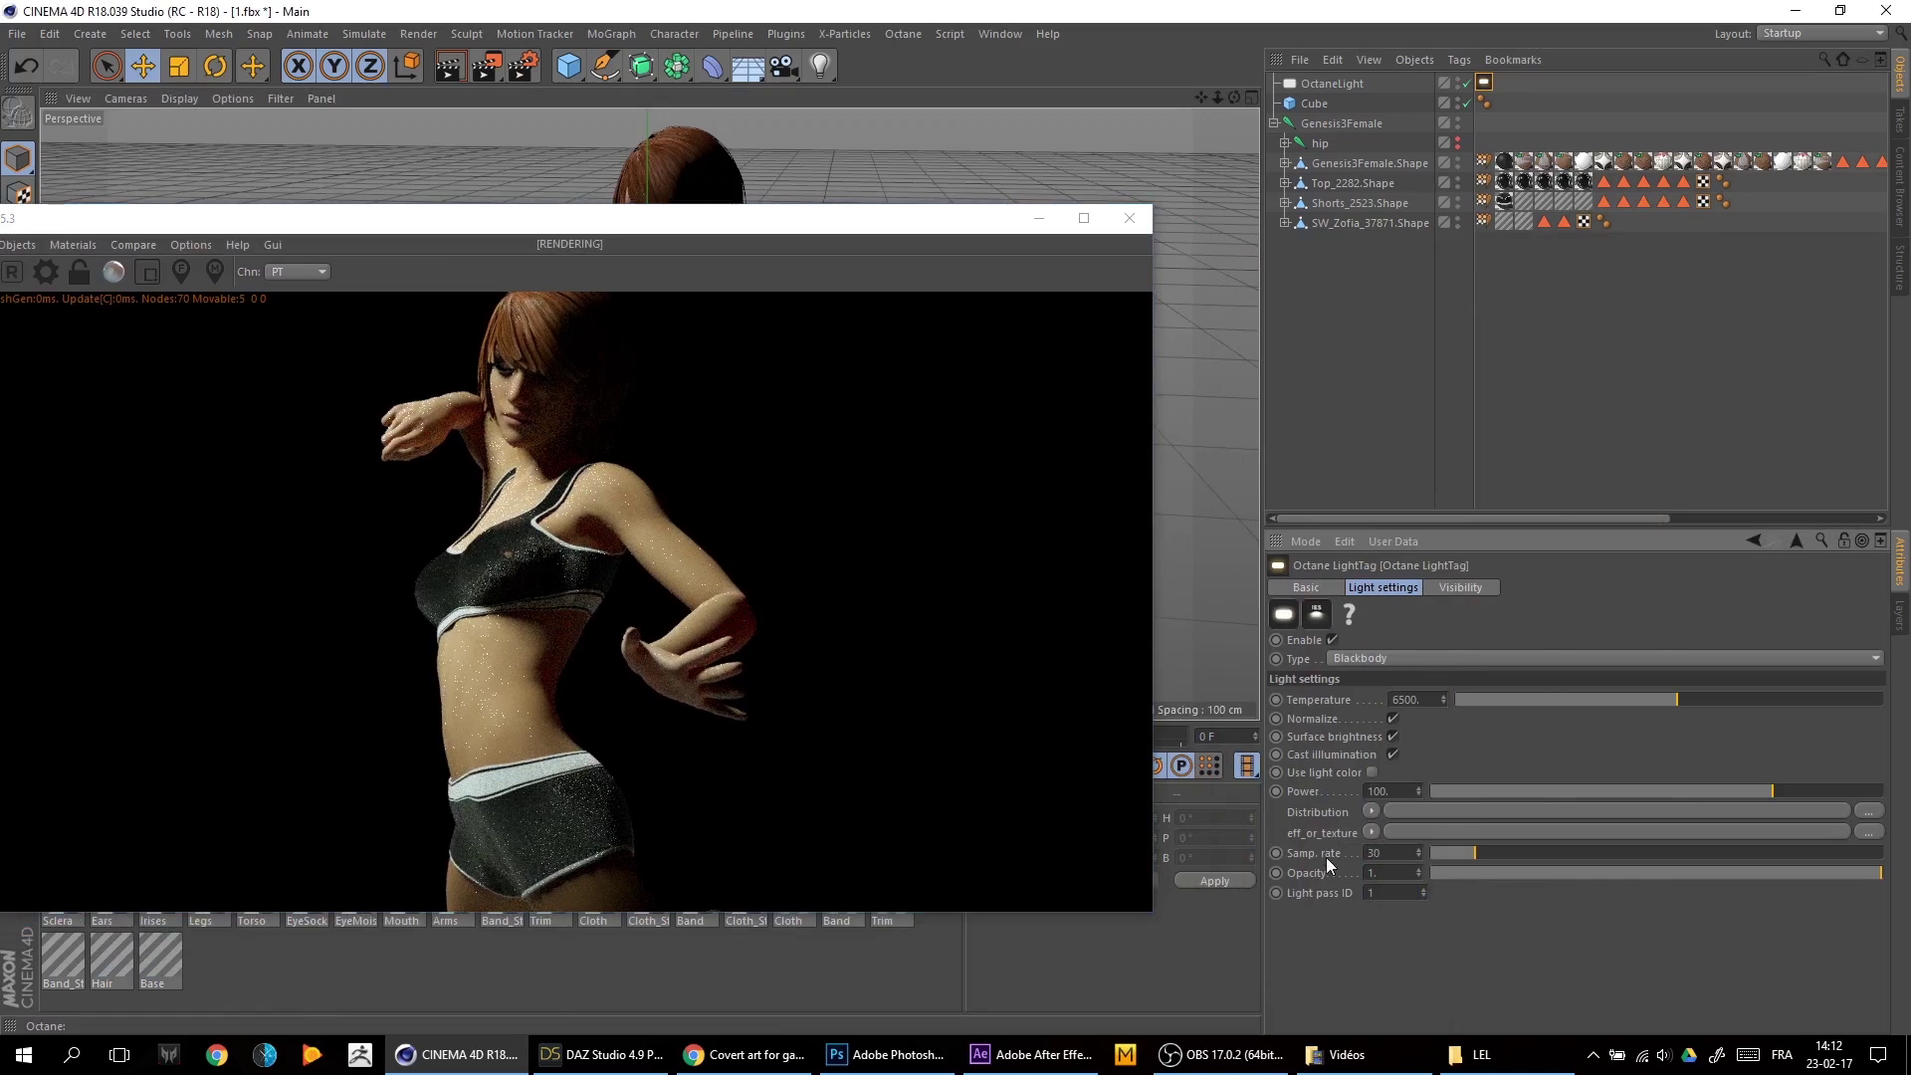
pyautogui.write('3000')
pyautogui.press('Return')
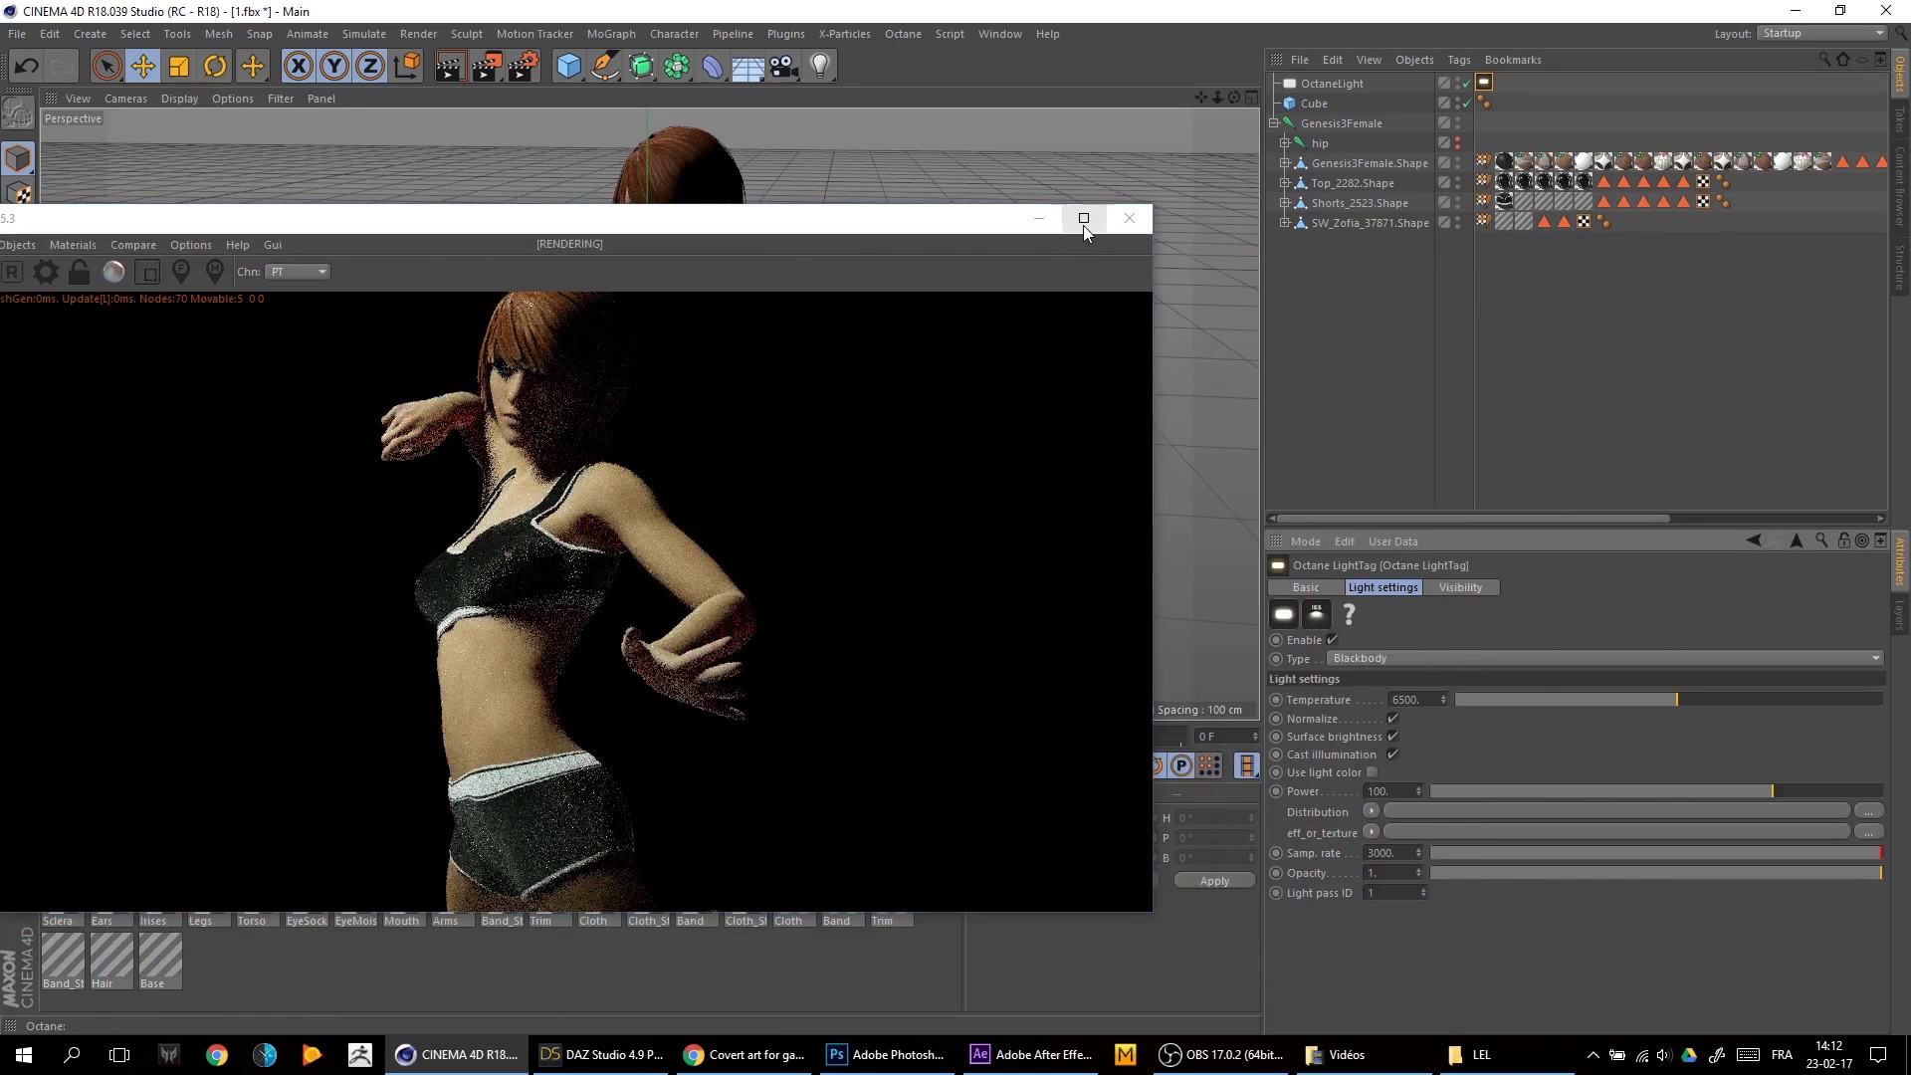
pyautogui.click(1083, 218)
pyautogui.click(256, 64)
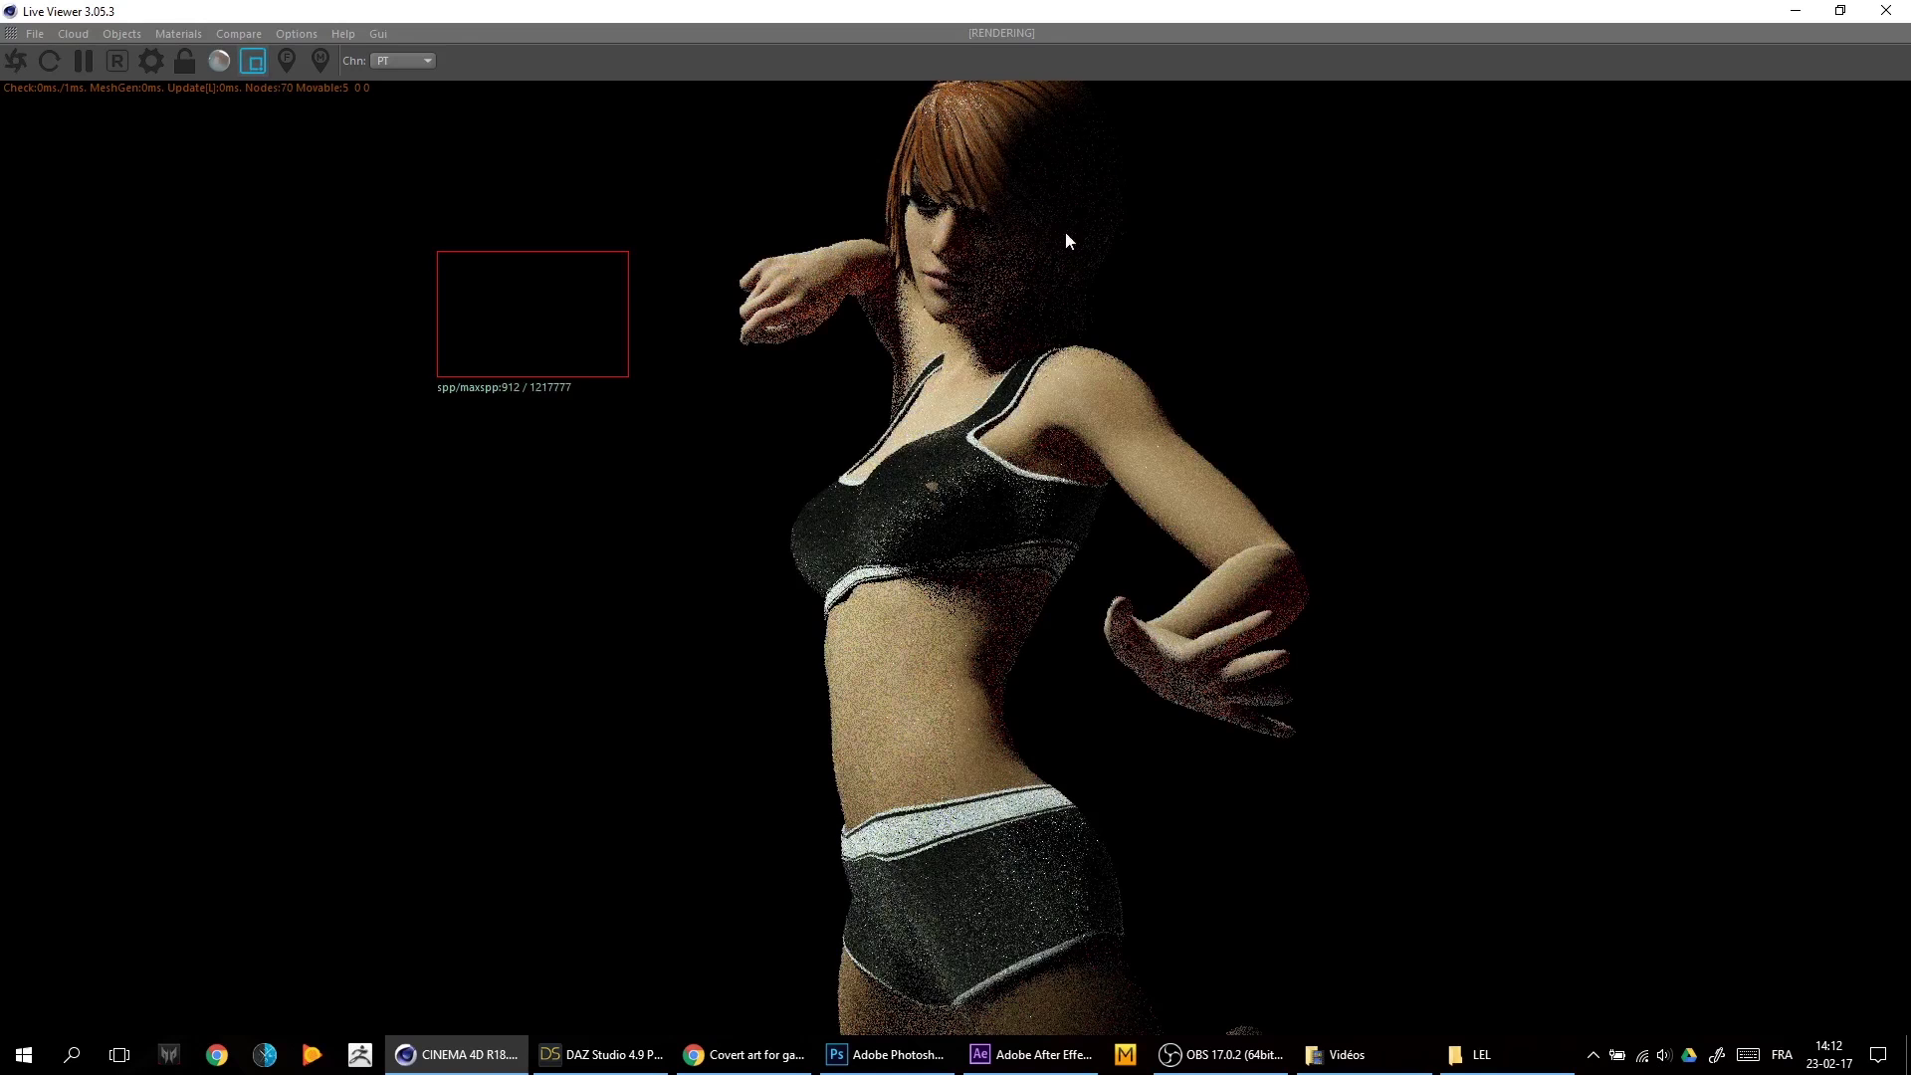
pyautogui.moveTo(961, 233)
pyautogui.mouseDown()
pyautogui.moveTo(1065, 326)
pyautogui.moveTo(919, 431)
pyautogui.mouseUp()
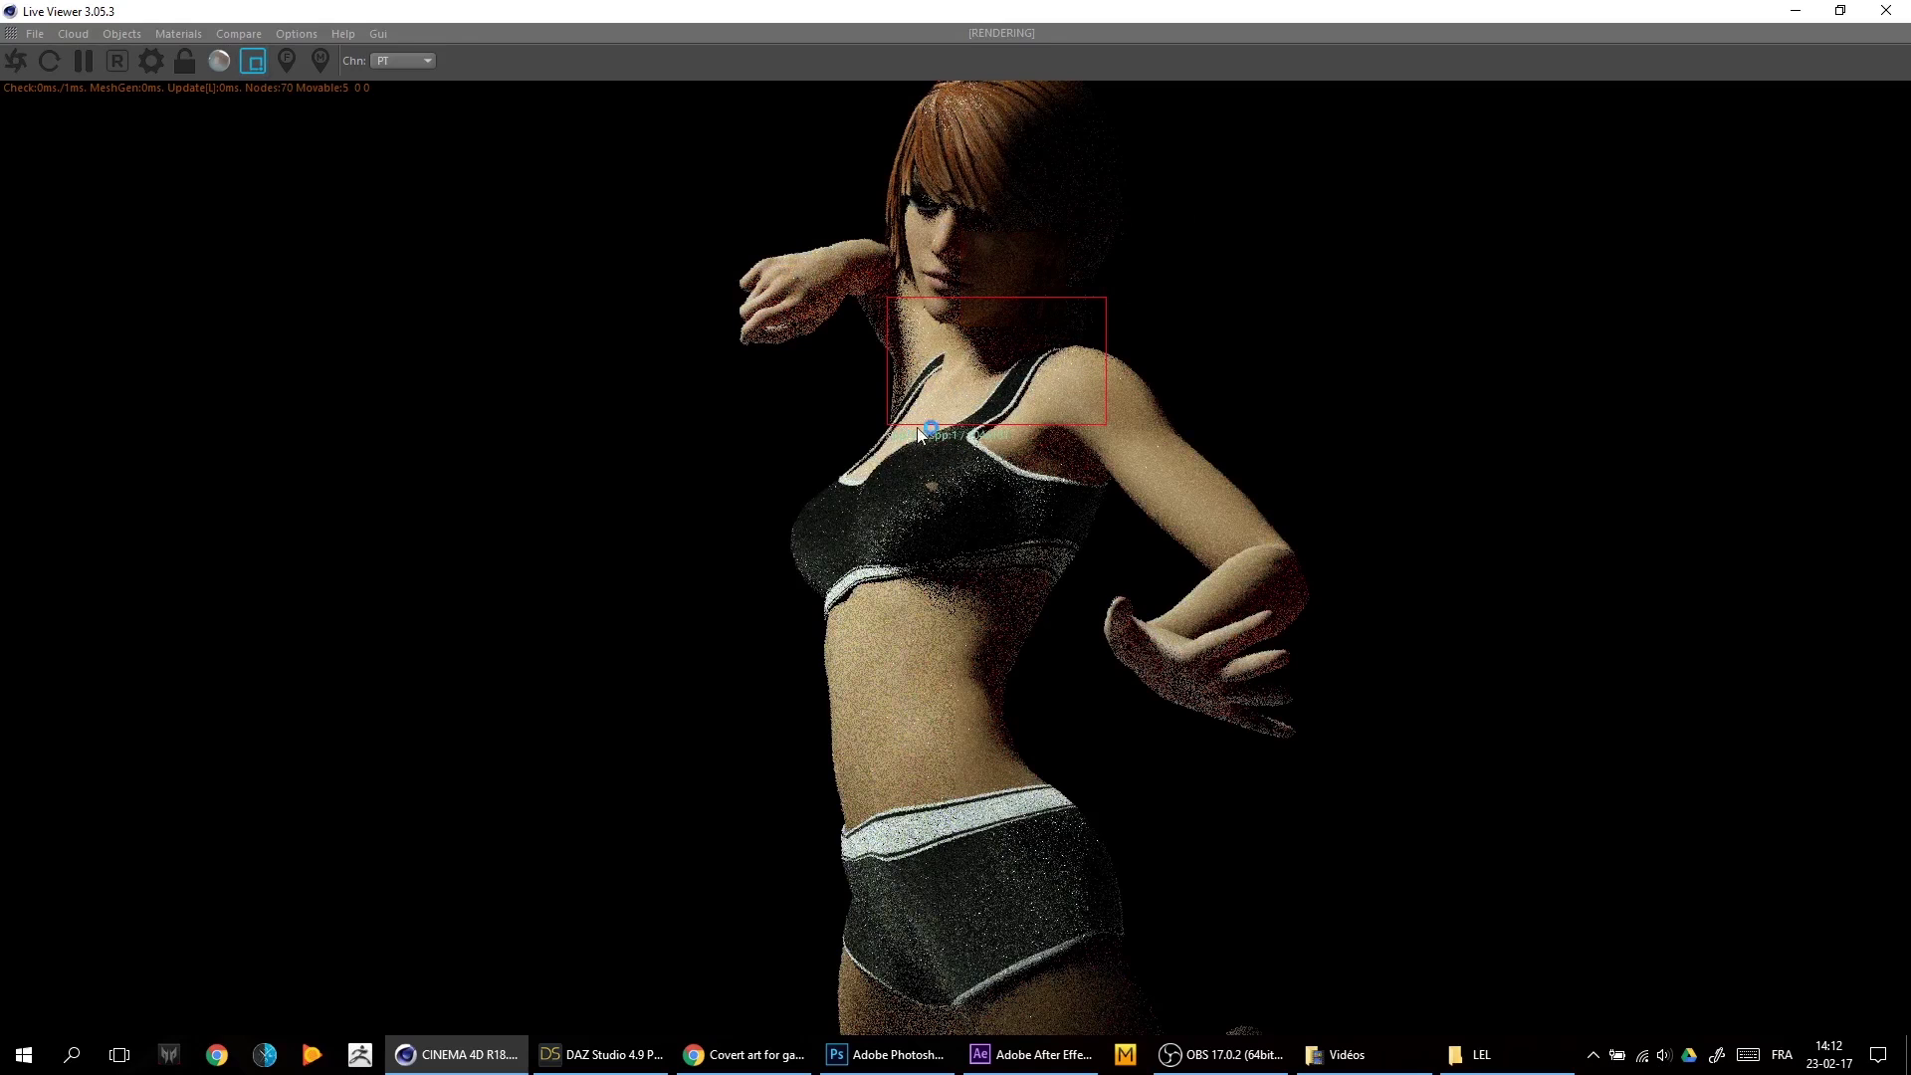
pyautogui.moveTo(893, 244); pyautogui.dragTo(736, 388)
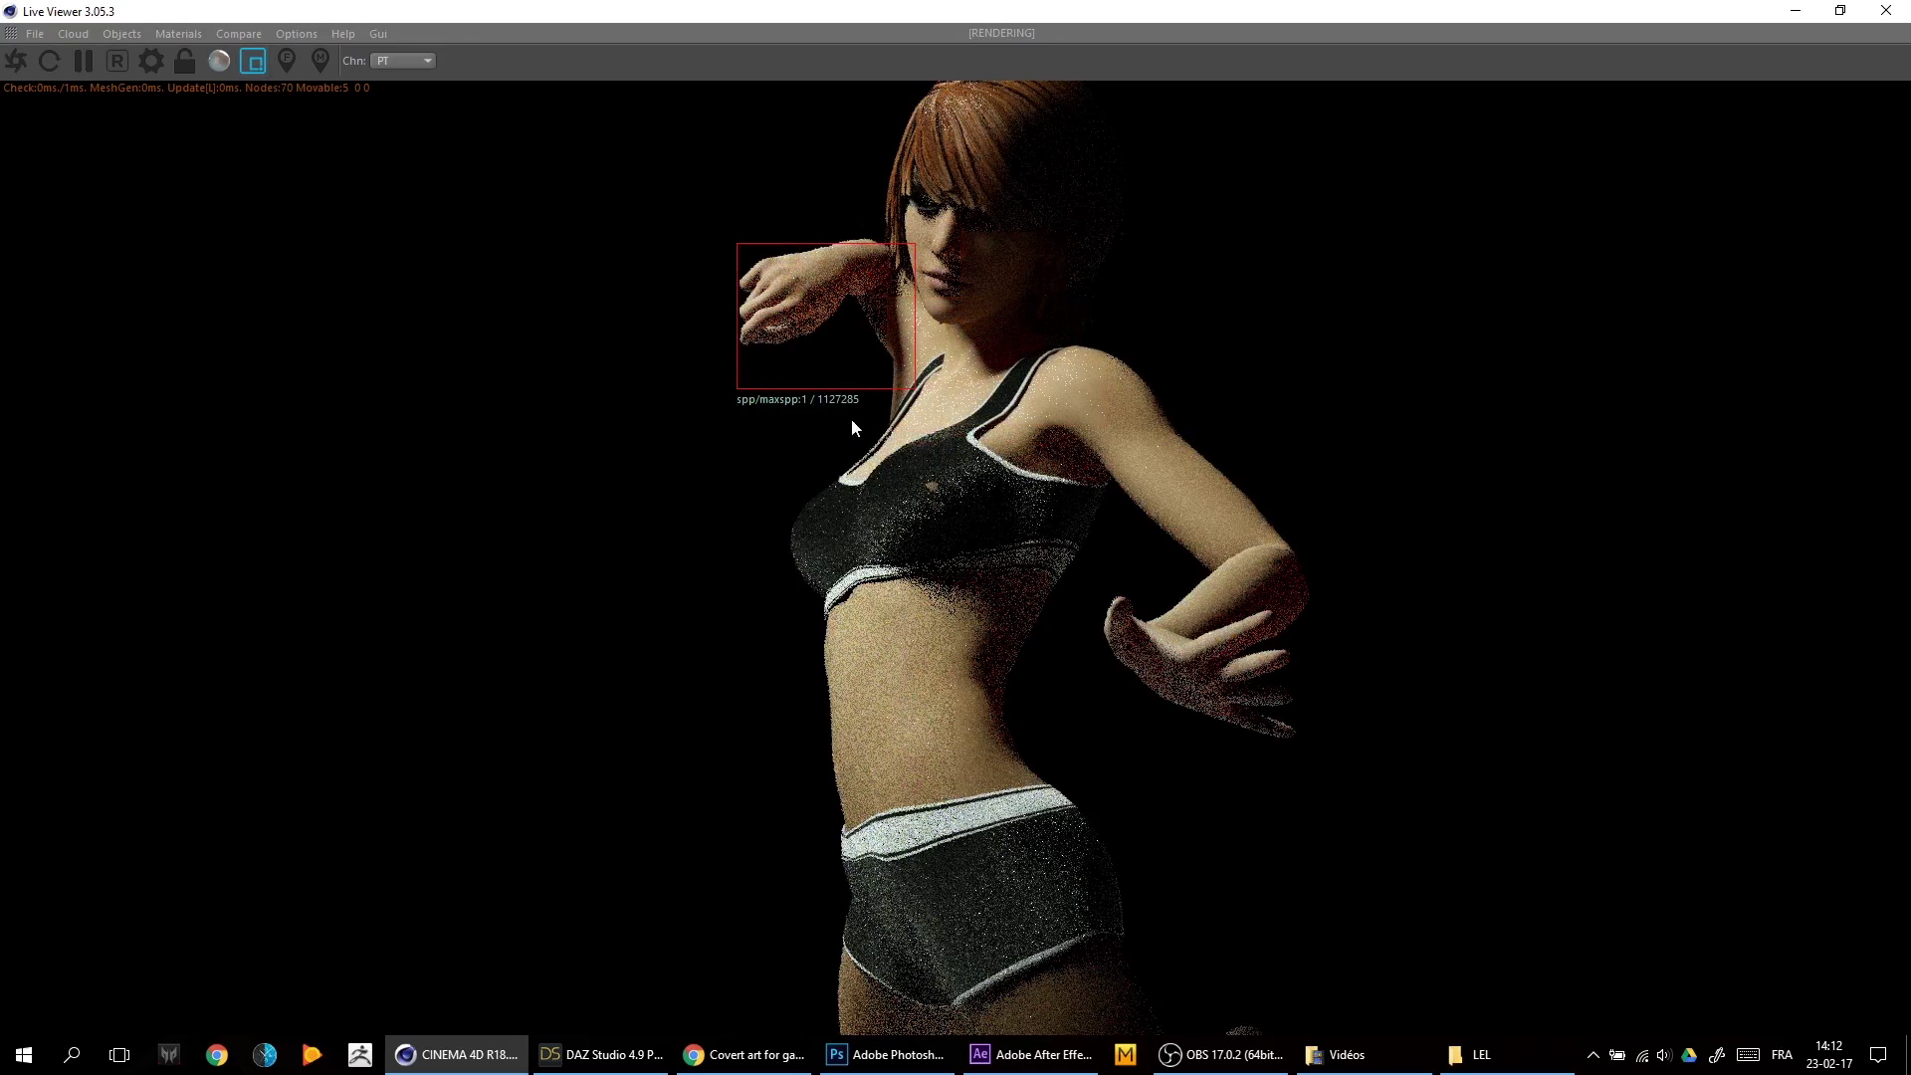
pyautogui.moveTo(770, 164); pyautogui.dragTo(1030, 385)
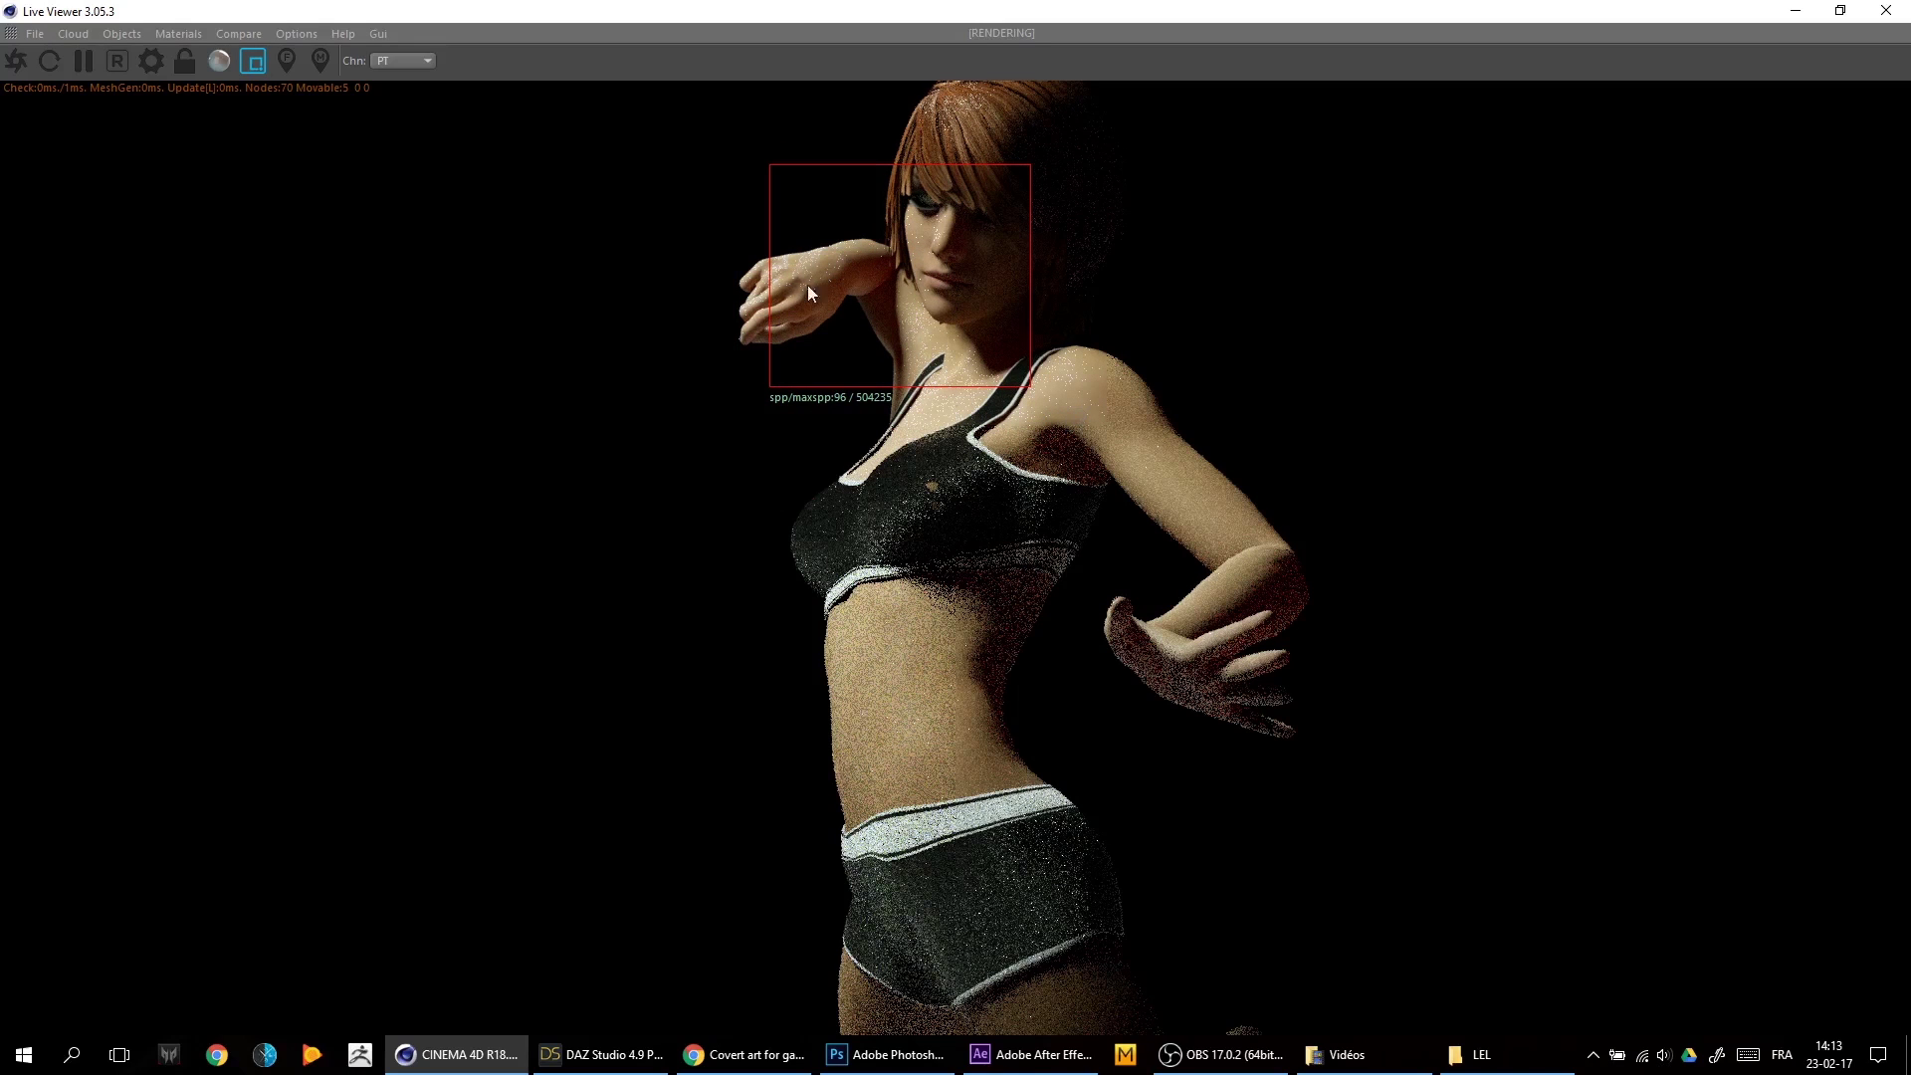
pyautogui.moveTo(875, 222); pyautogui.dragTo(670, 333)
pyautogui.moveTo(841, 334); pyautogui.dragTo(1258, 589)
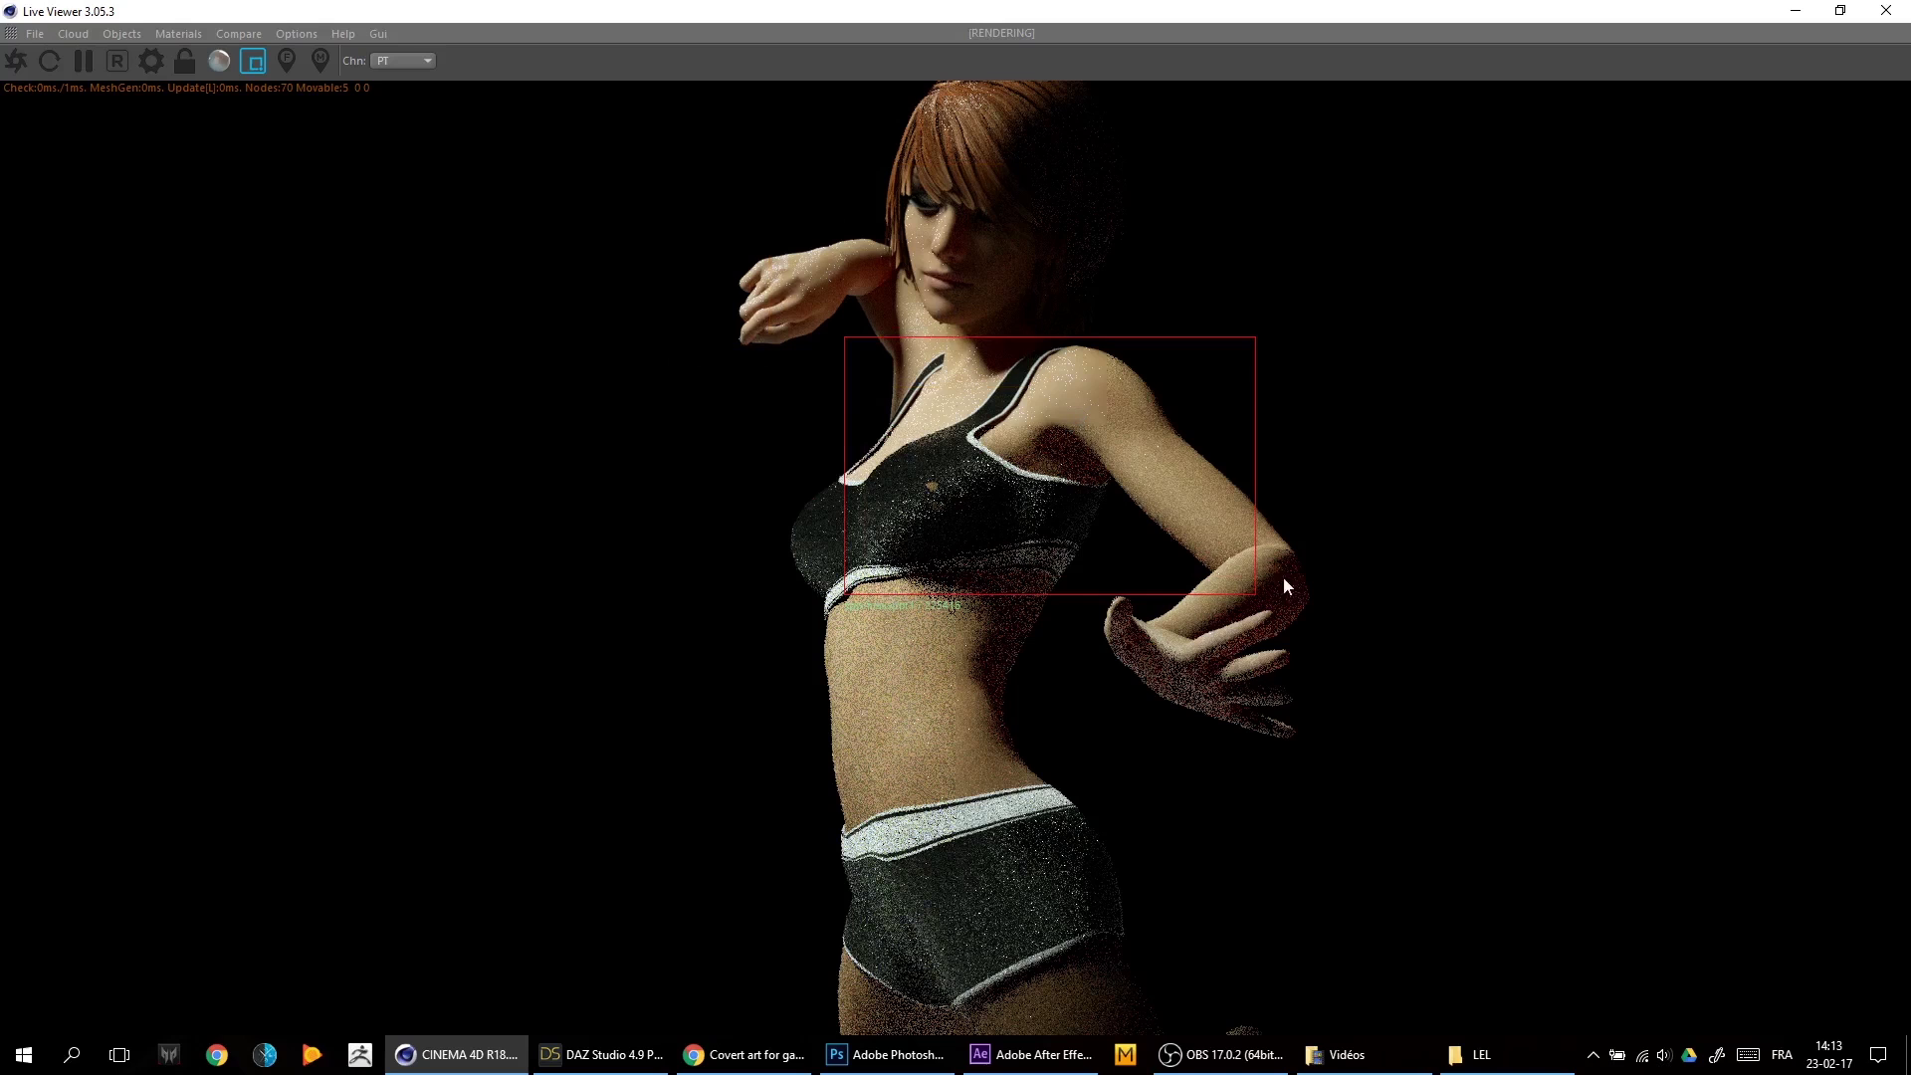
pyautogui.moveTo(1357, 528); pyautogui.dragTo(991, 782)
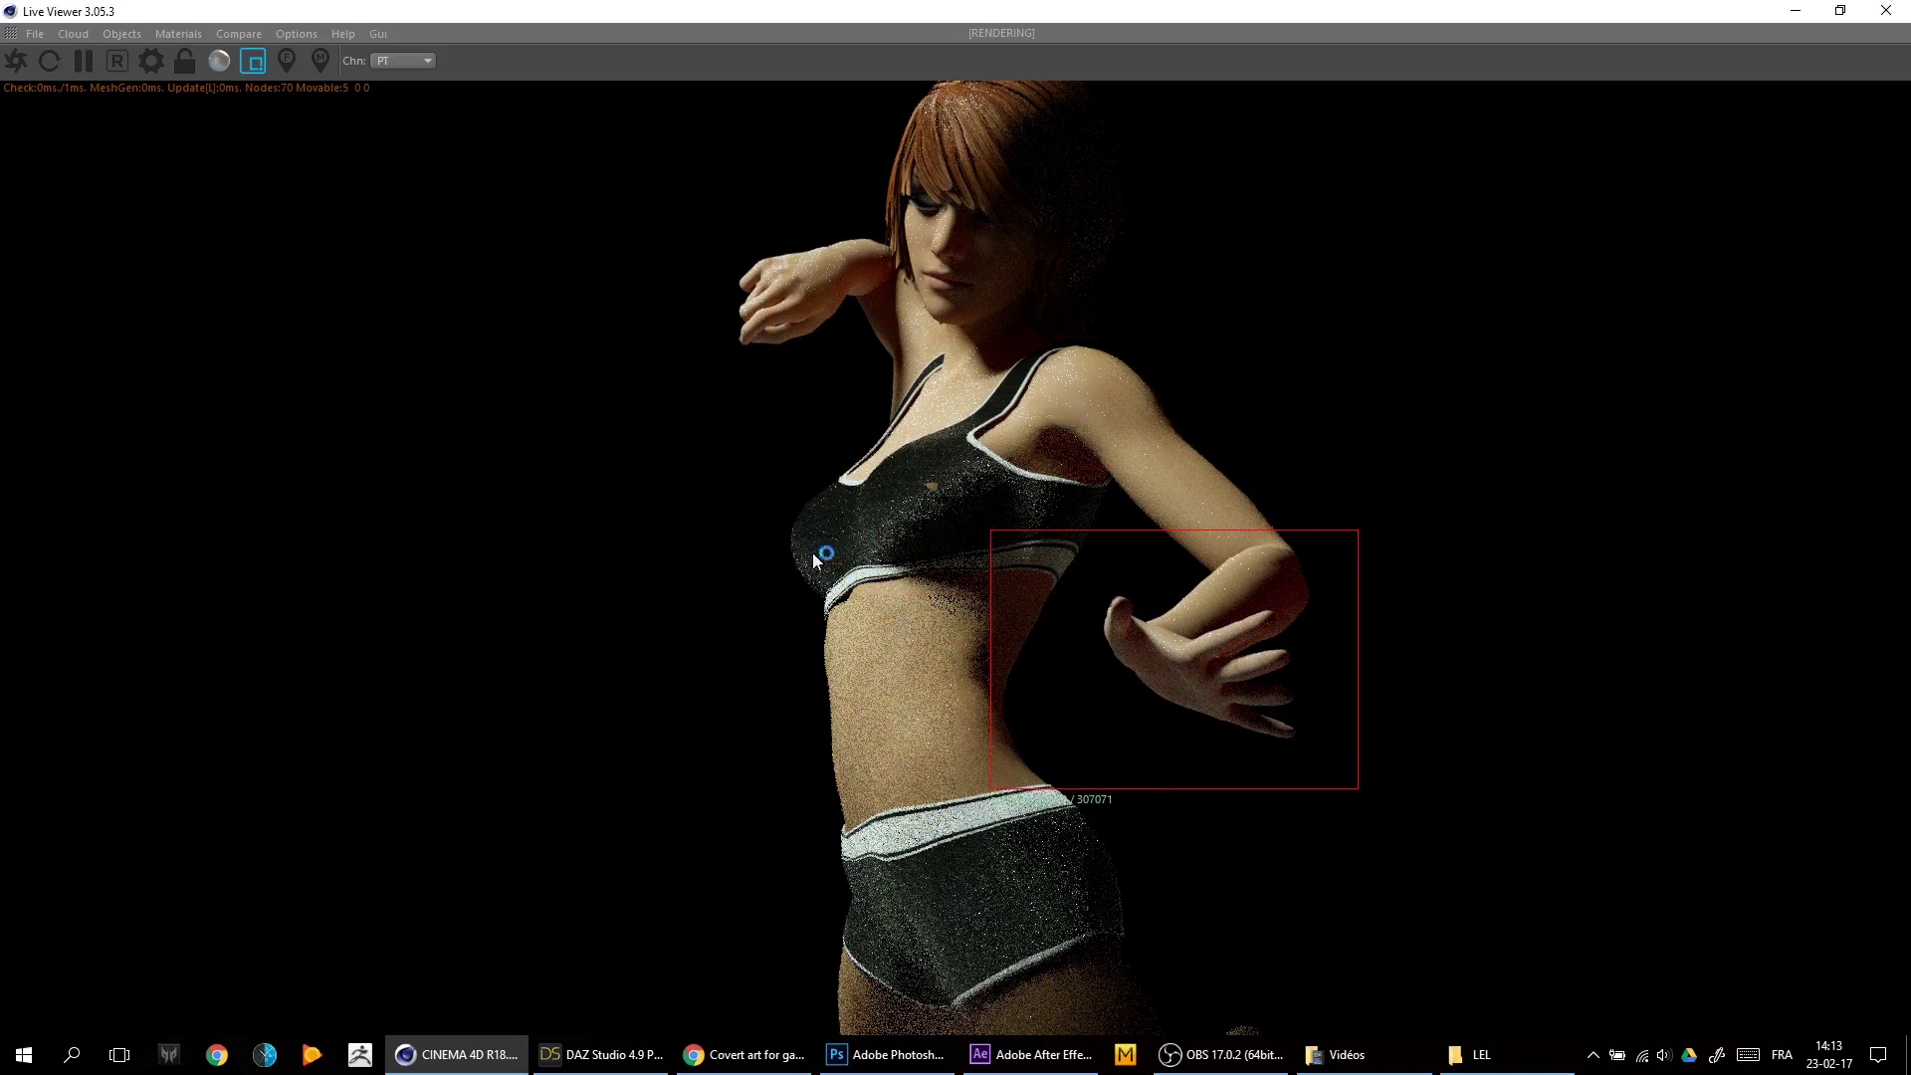
pyautogui.moveTo(1096, 571); pyautogui.dragTo(710, 874)
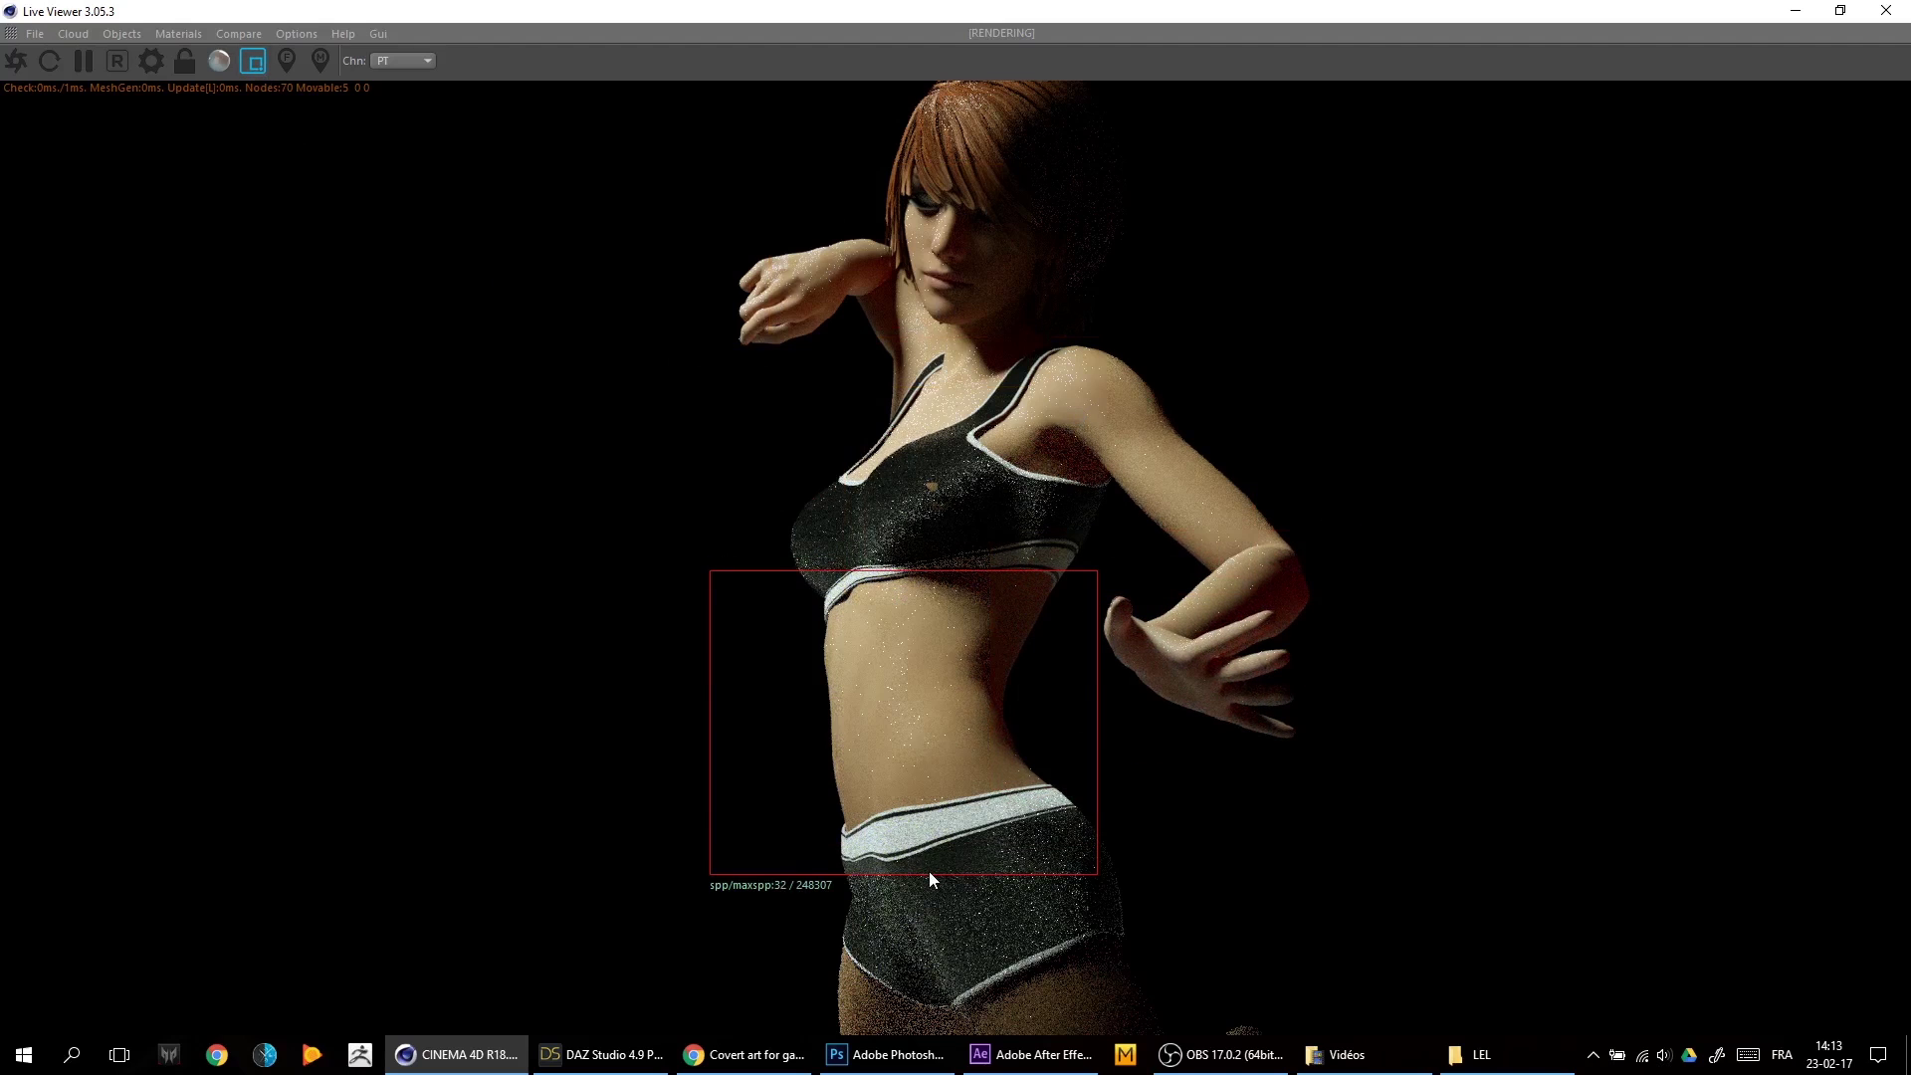
pyautogui.moveTo(1085, 470); pyautogui.dragTo(750, 704)
pyautogui.moveTo(656, 850); pyautogui.dragTo(1192, 1033)
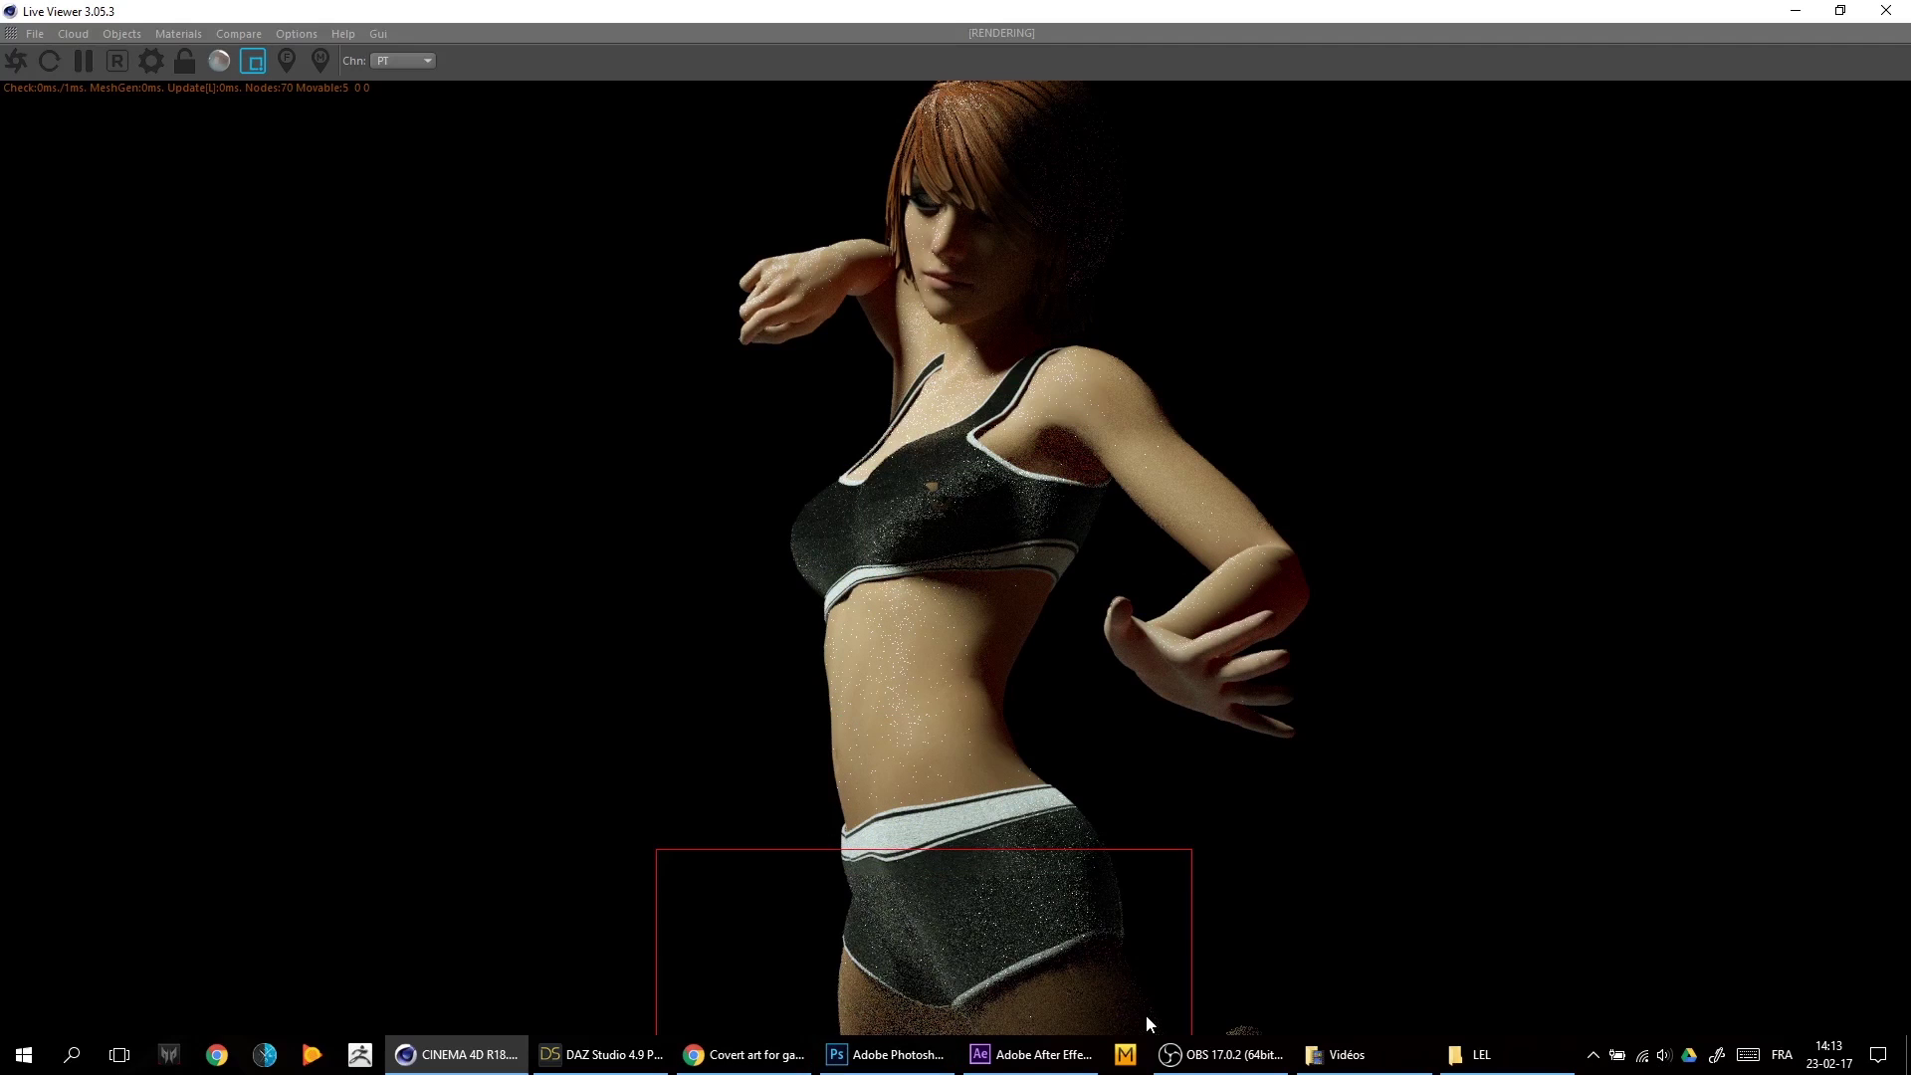
pyautogui.moveTo(1174, 364); pyautogui.dragTo(1024, 520)
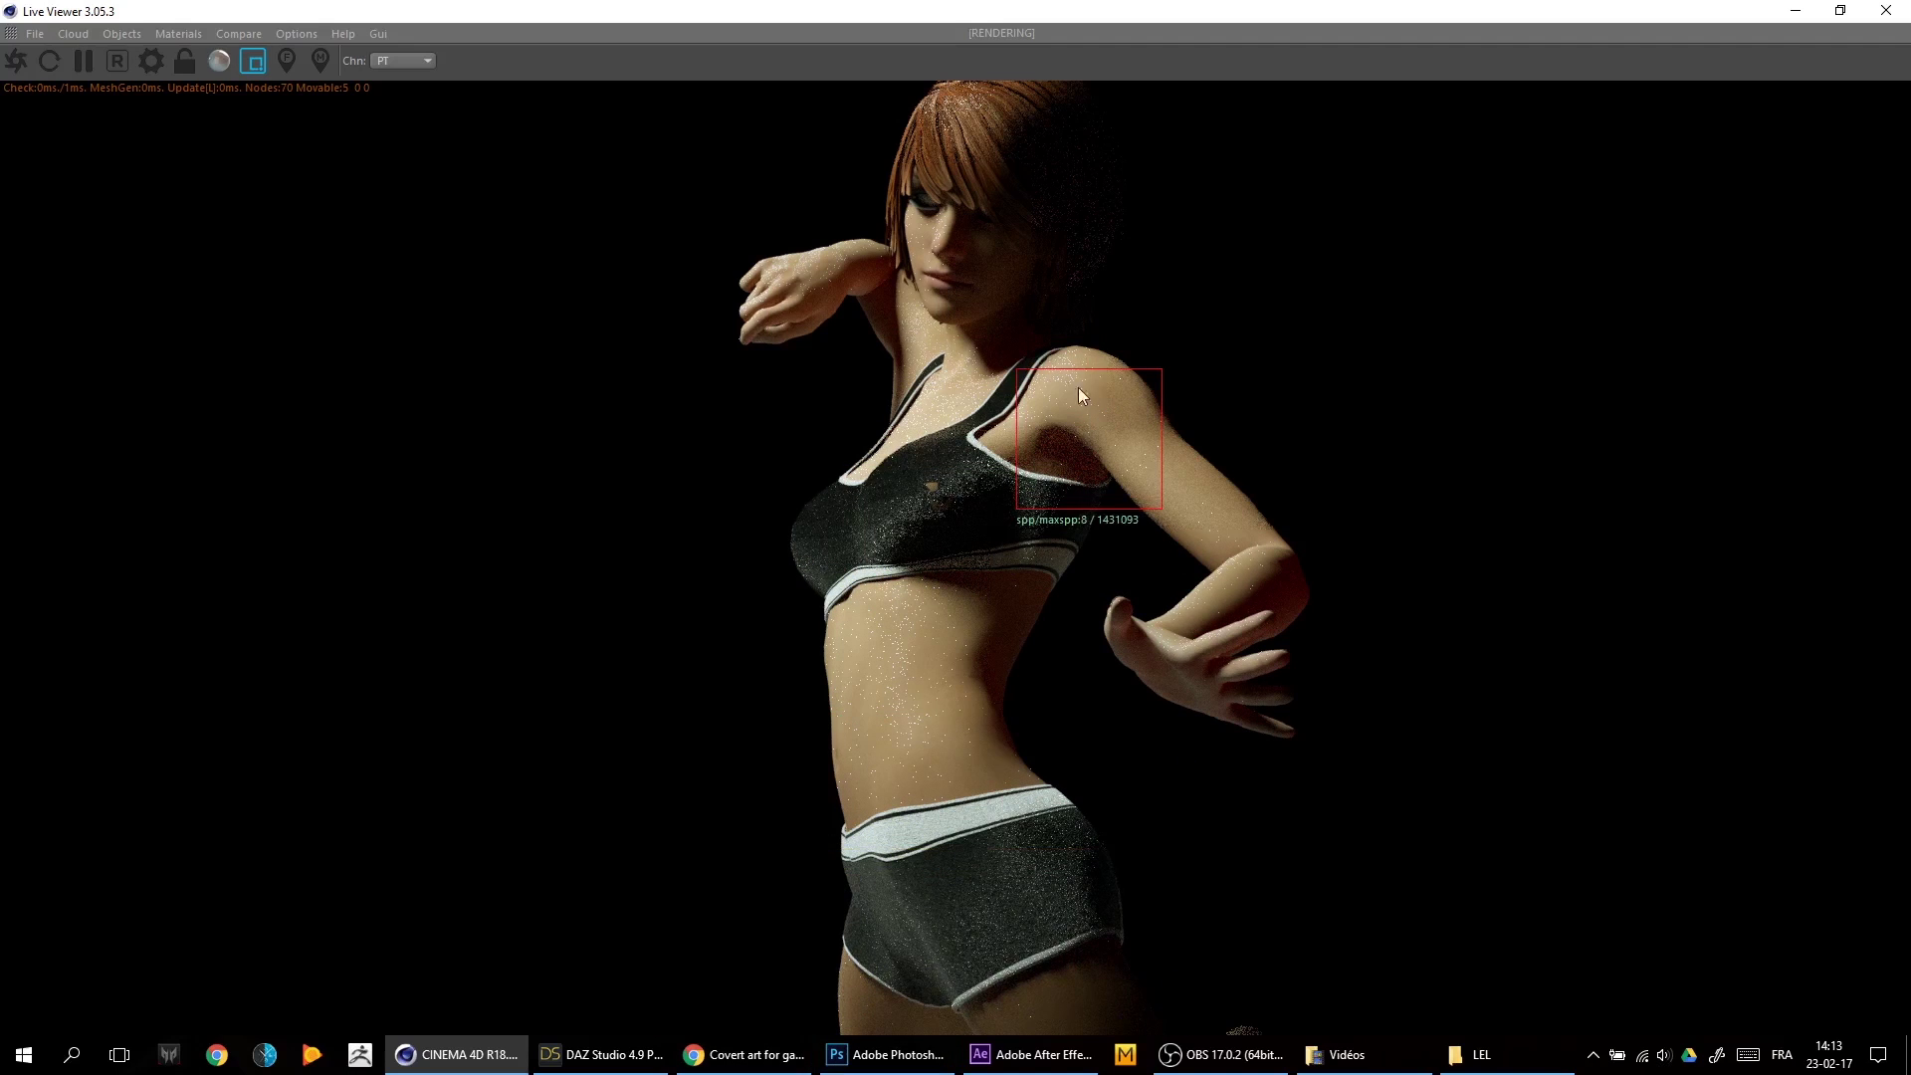
pyautogui.moveTo(1171, 241); pyautogui.dragTo(830, 405)
pyautogui.click(252, 60)
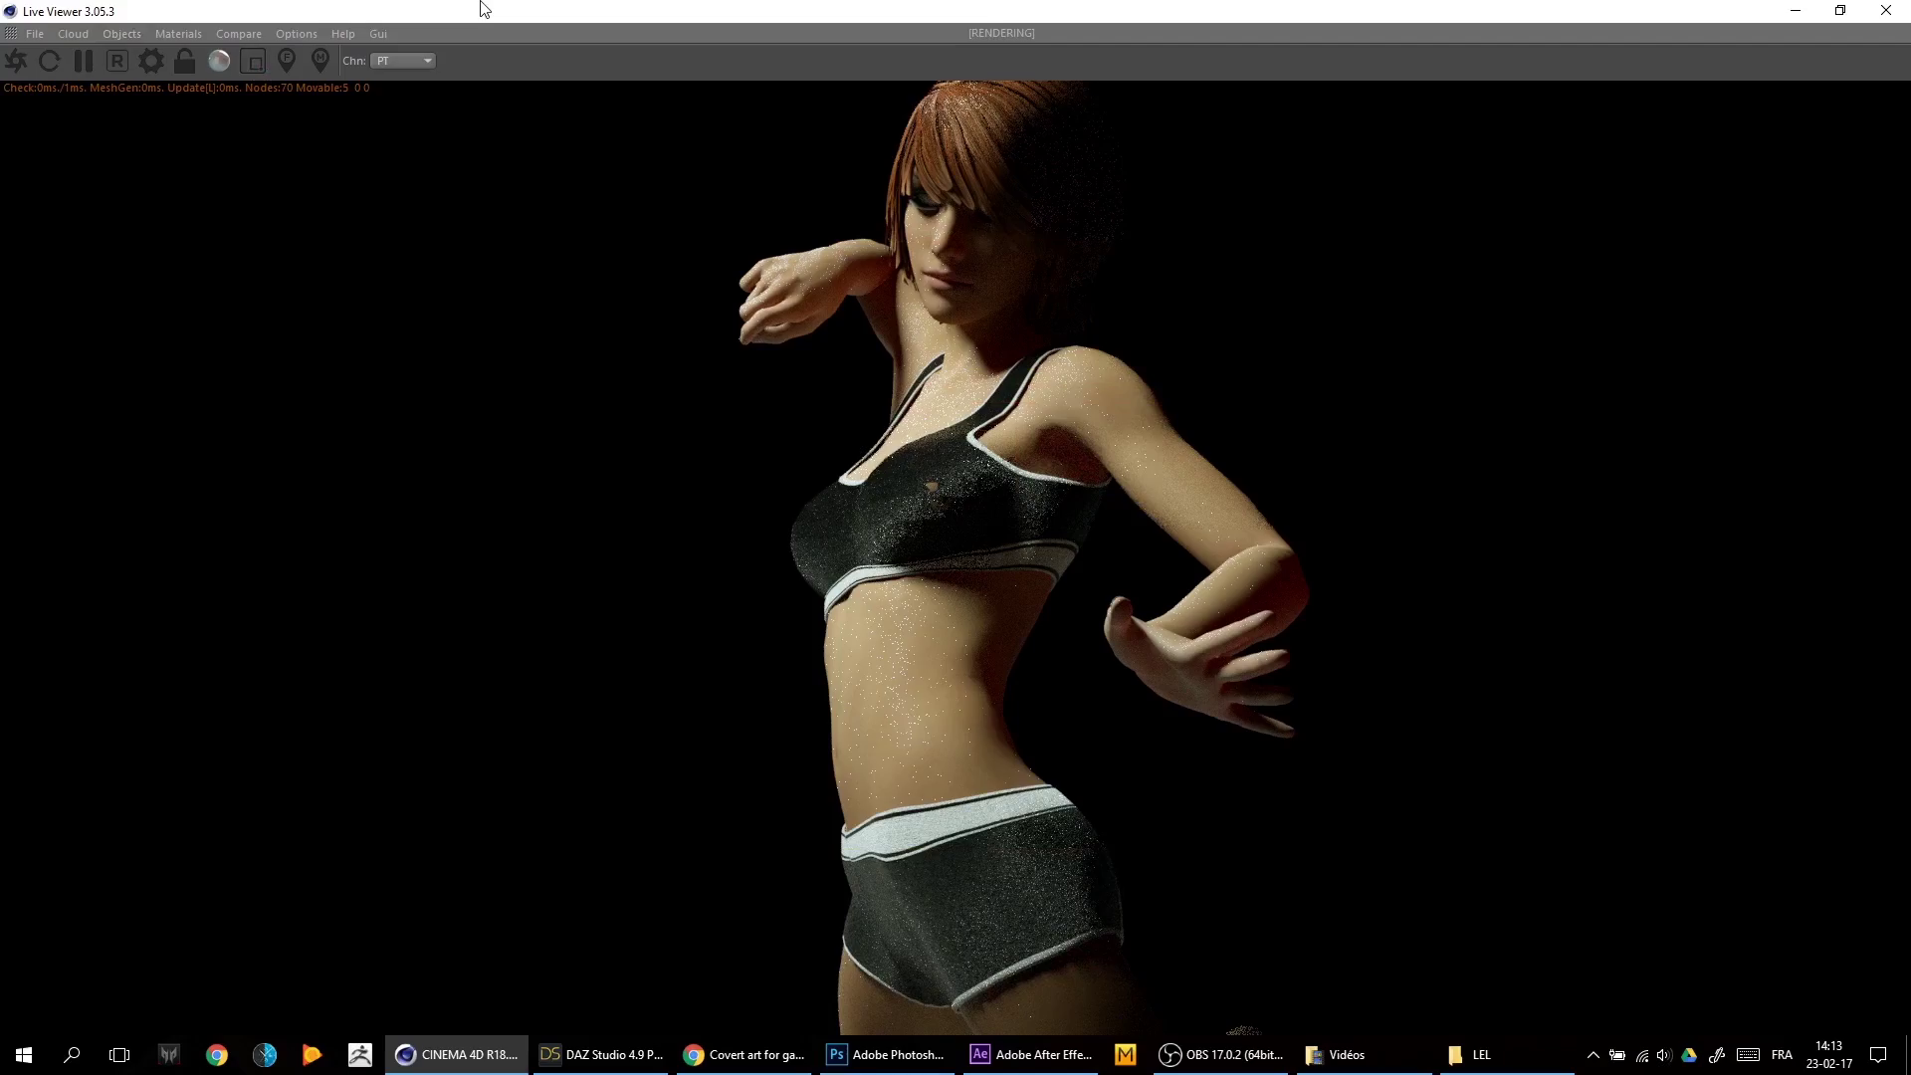
pyautogui.doubleClick(481, 10)
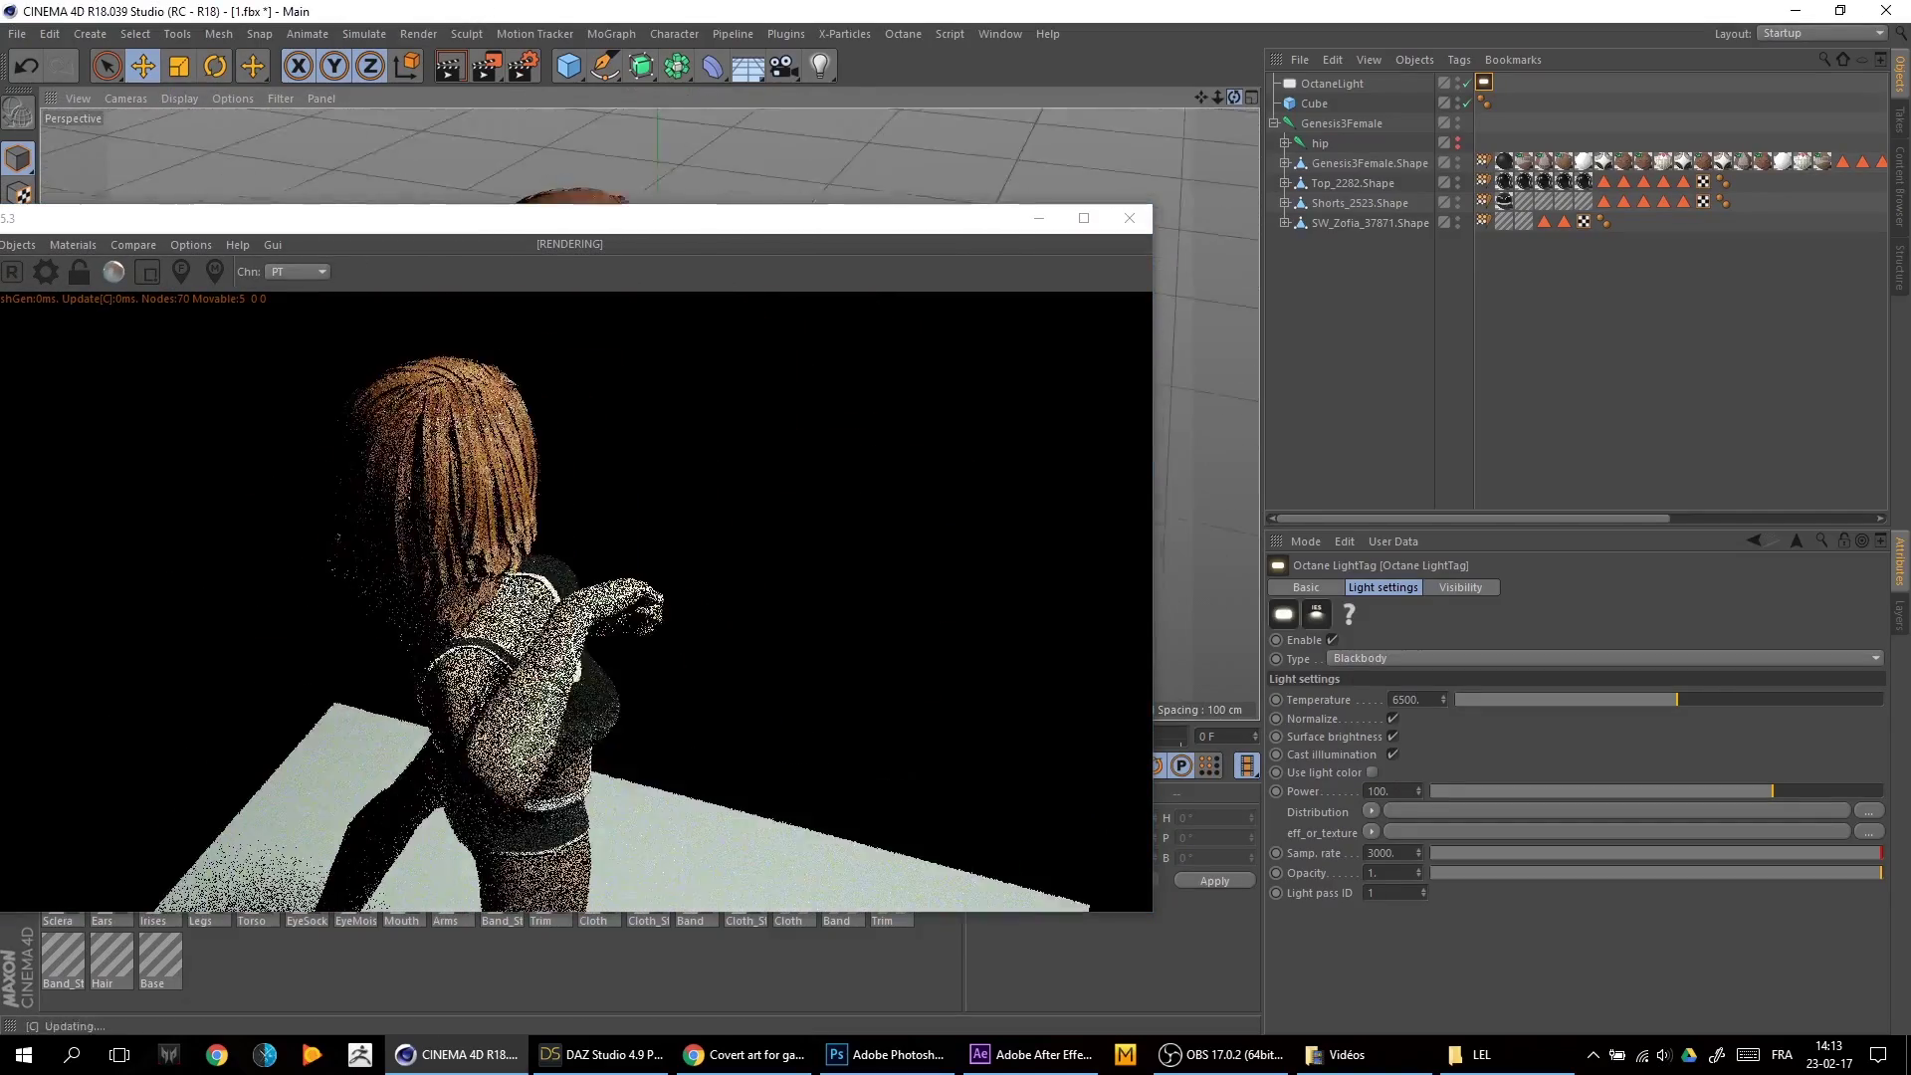
# Region-render the figure's back and raised arm from behind, then switch to OBS Studio
pyautogui.moveTo(1233, 98); pyautogui.dragTo(1238, 94)
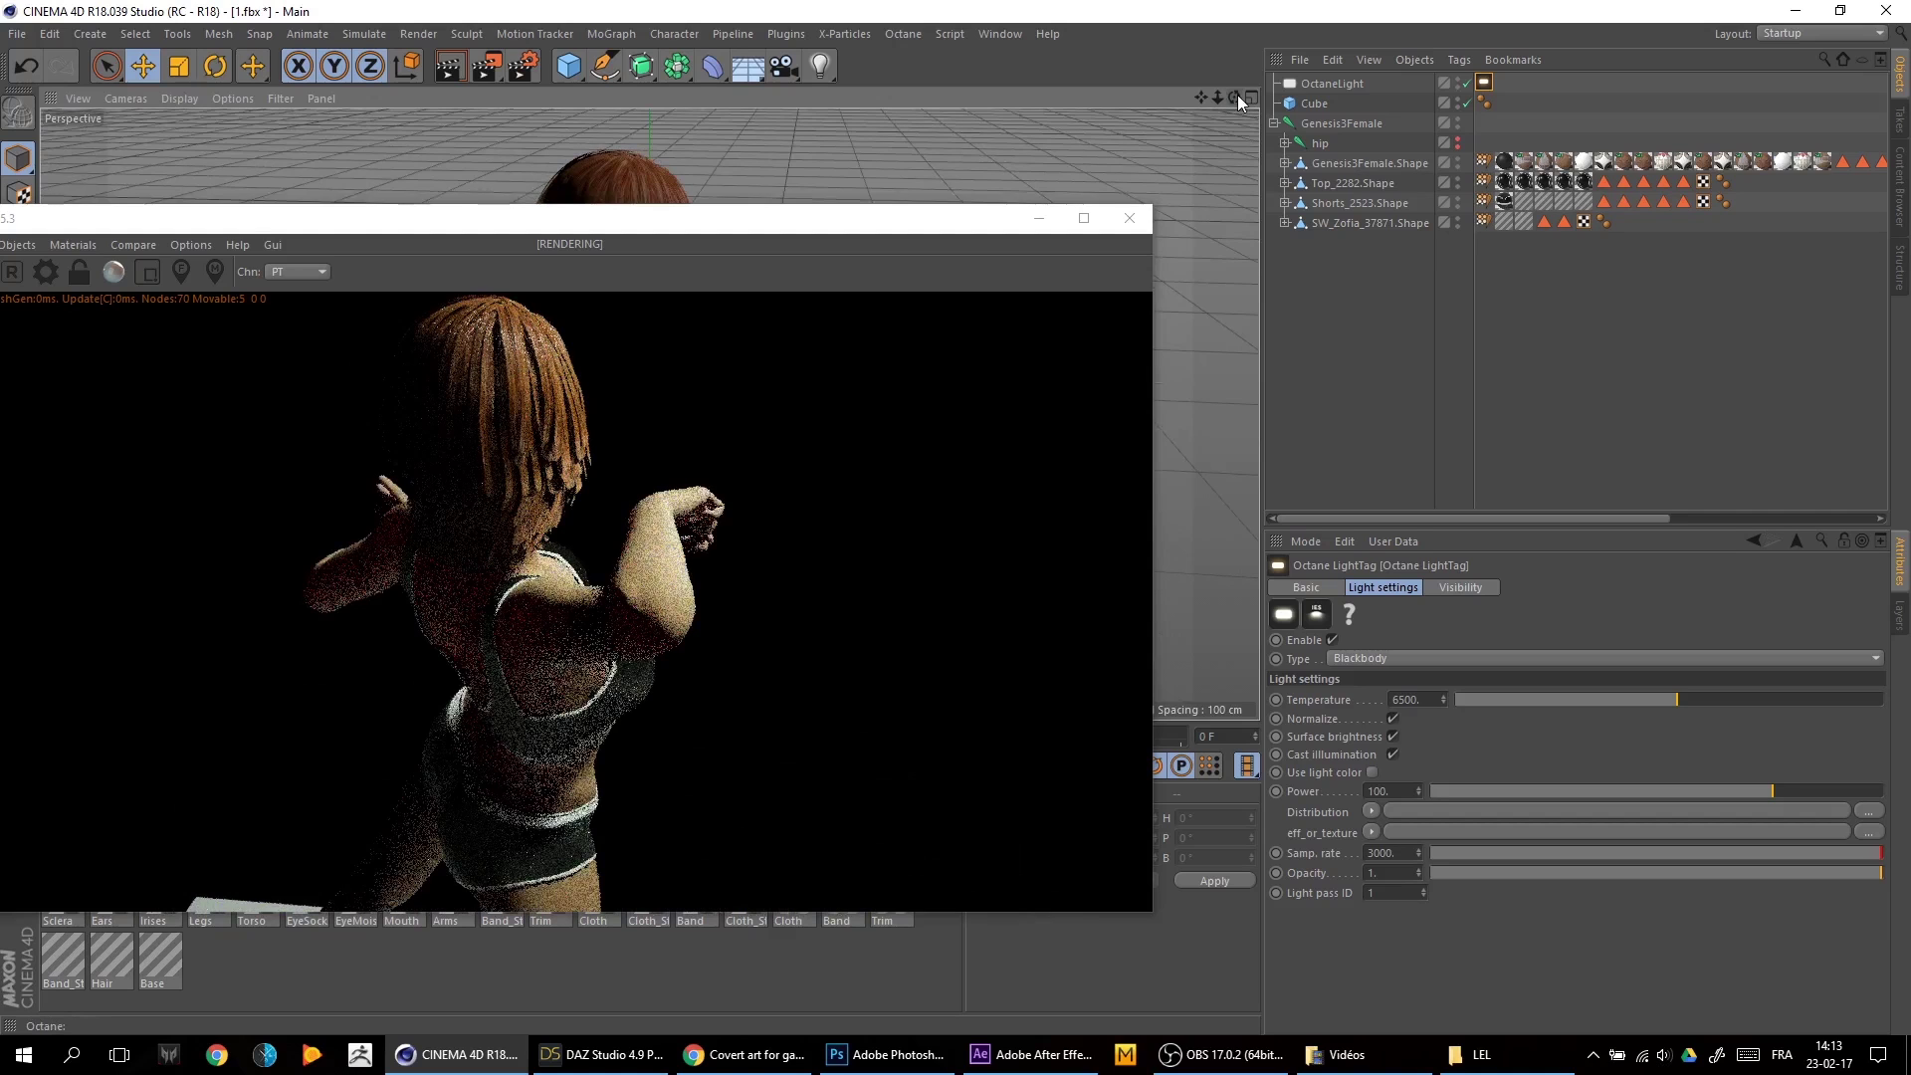
pyautogui.moveTo(662, 219); pyautogui.dragTo(1216, 205)
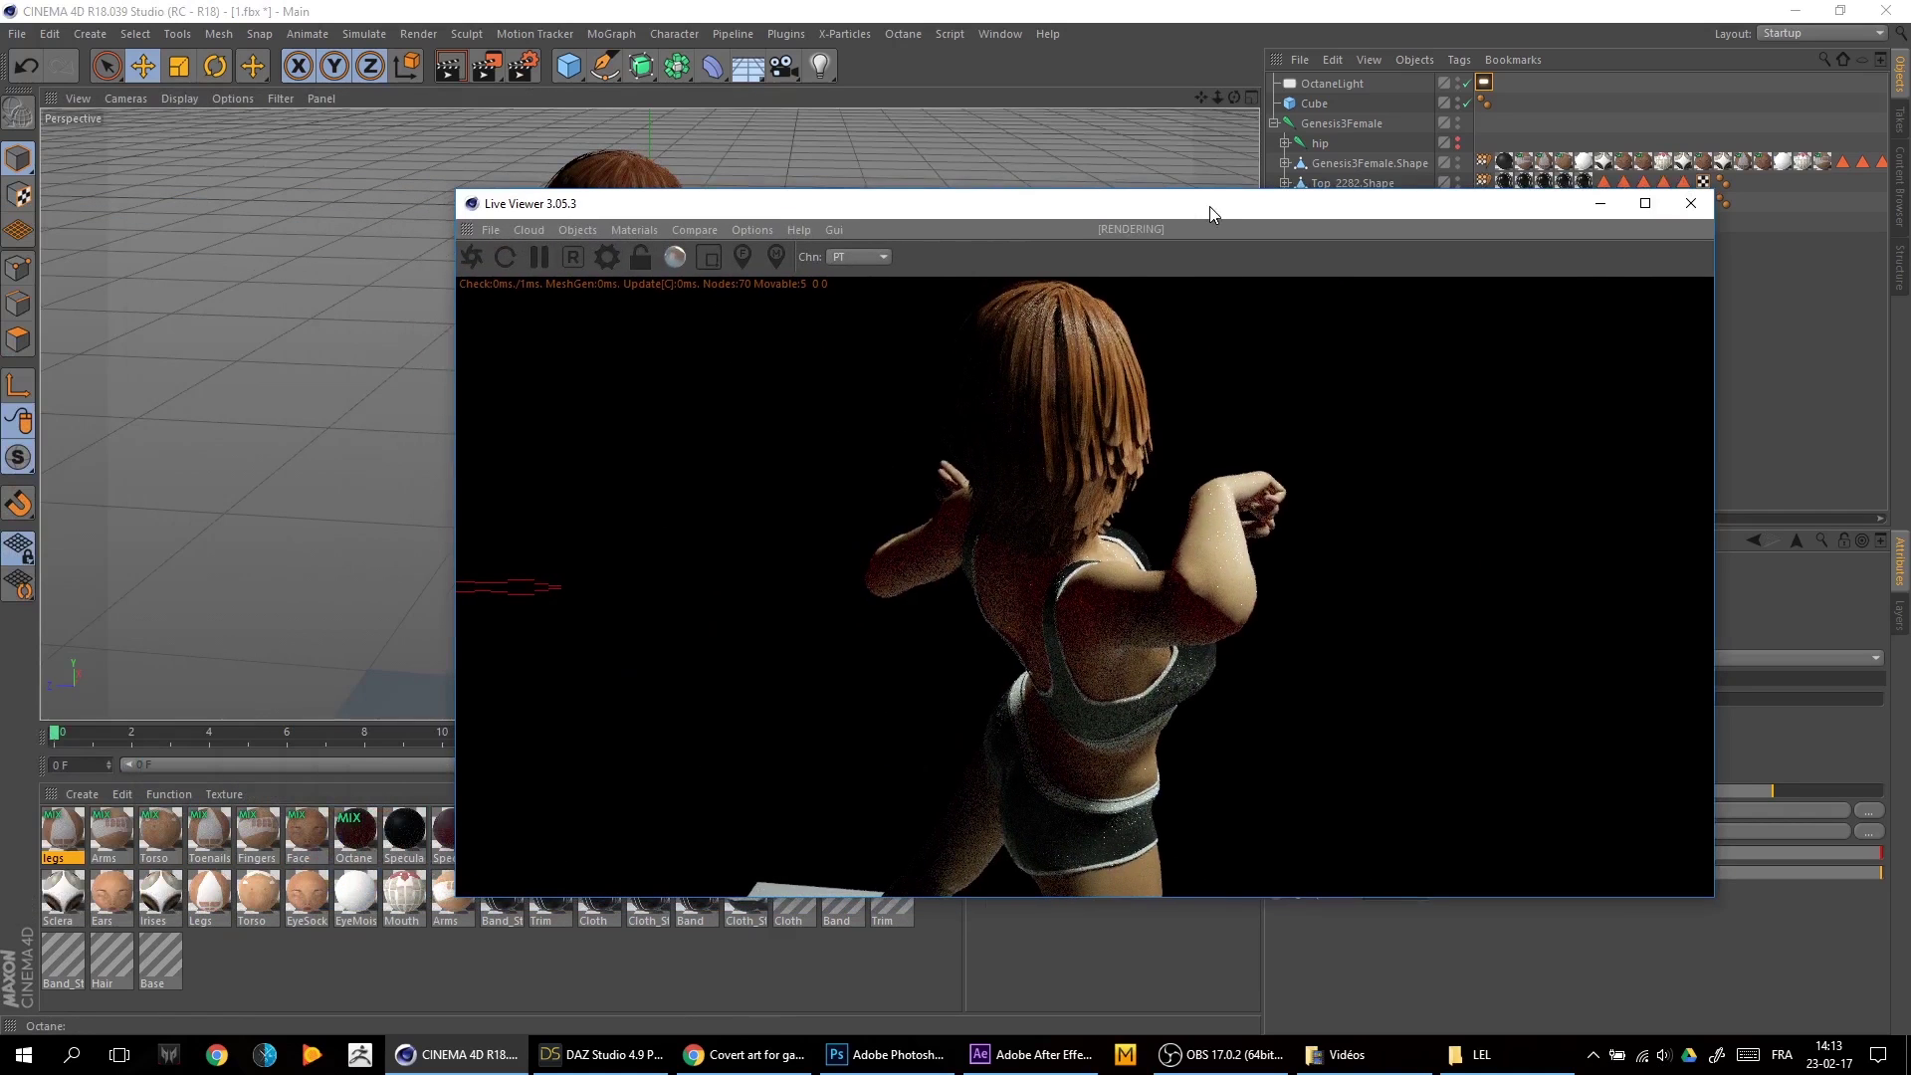
pyautogui.click(711, 258)
pyautogui.moveTo(1223, 541); pyautogui.dragTo(907, 696)
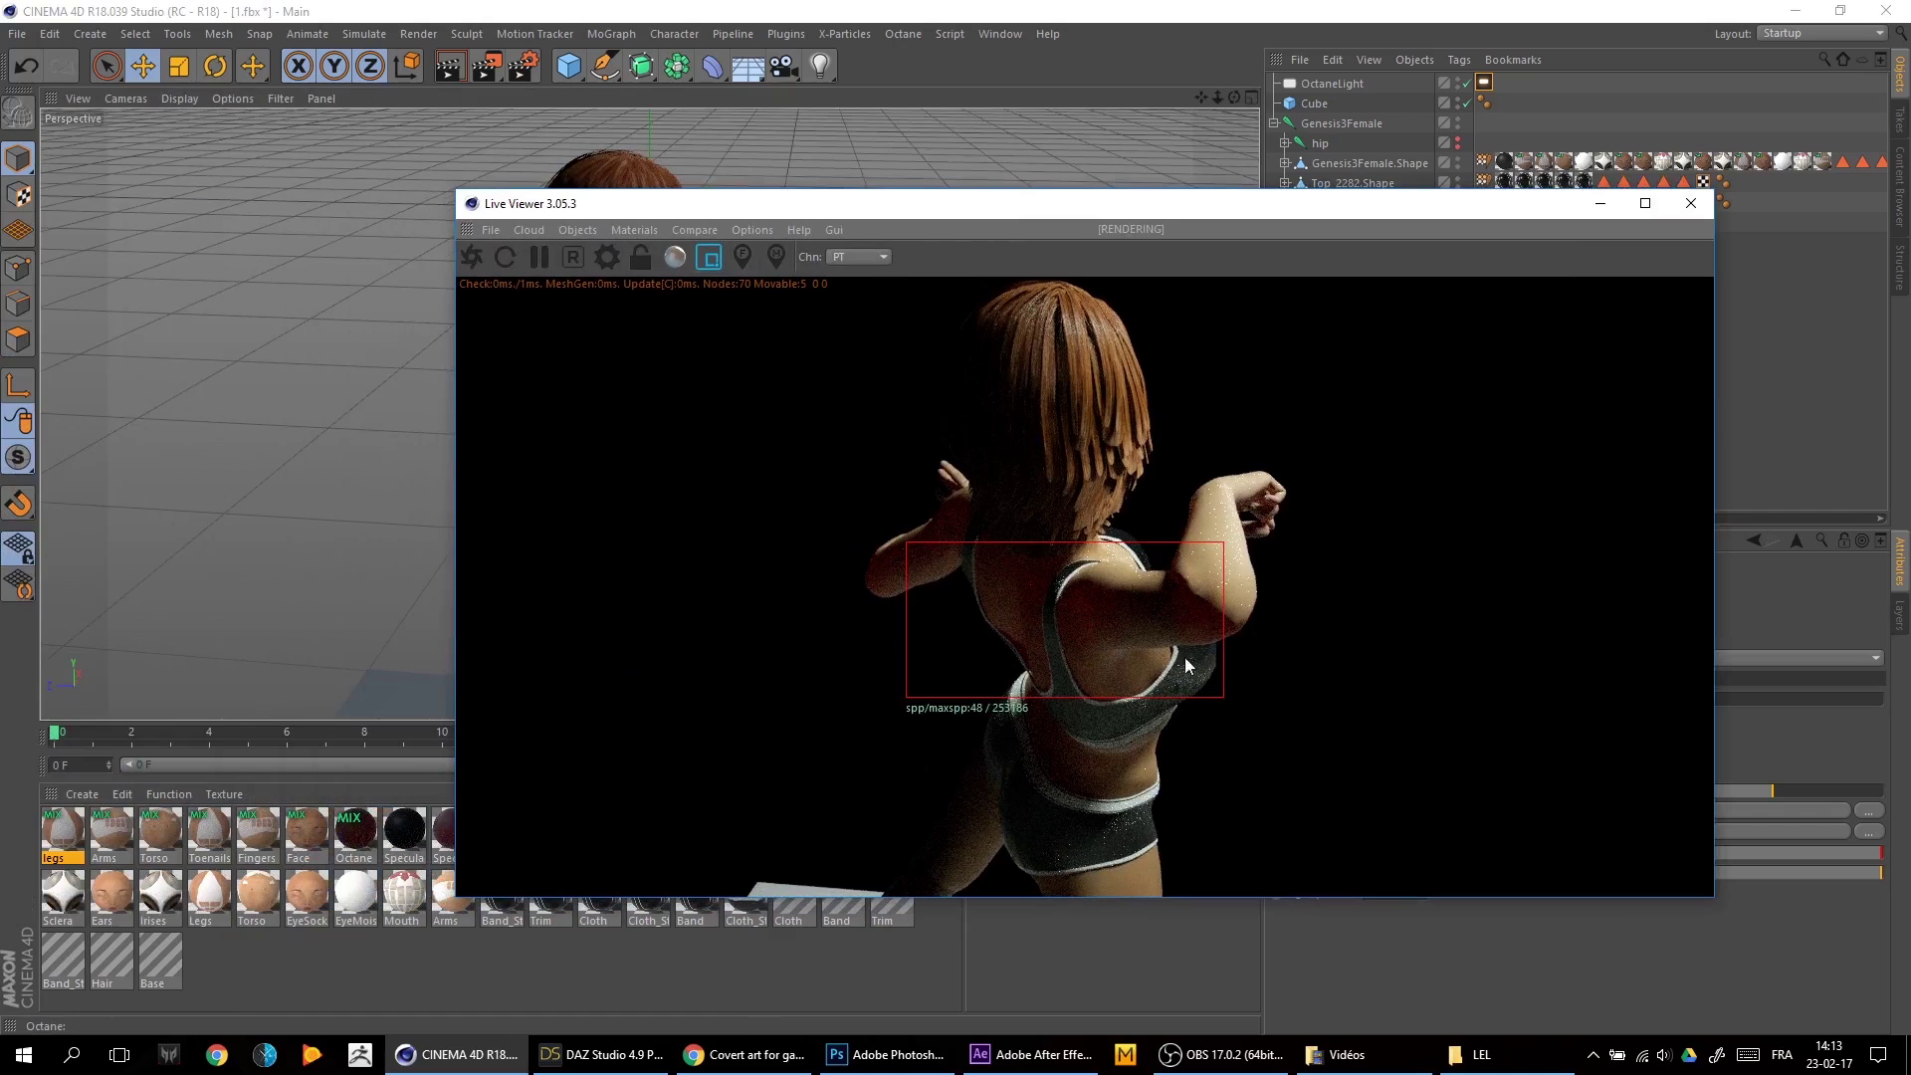
pyautogui.moveTo(1304, 447); pyautogui.dragTo(1154, 642)
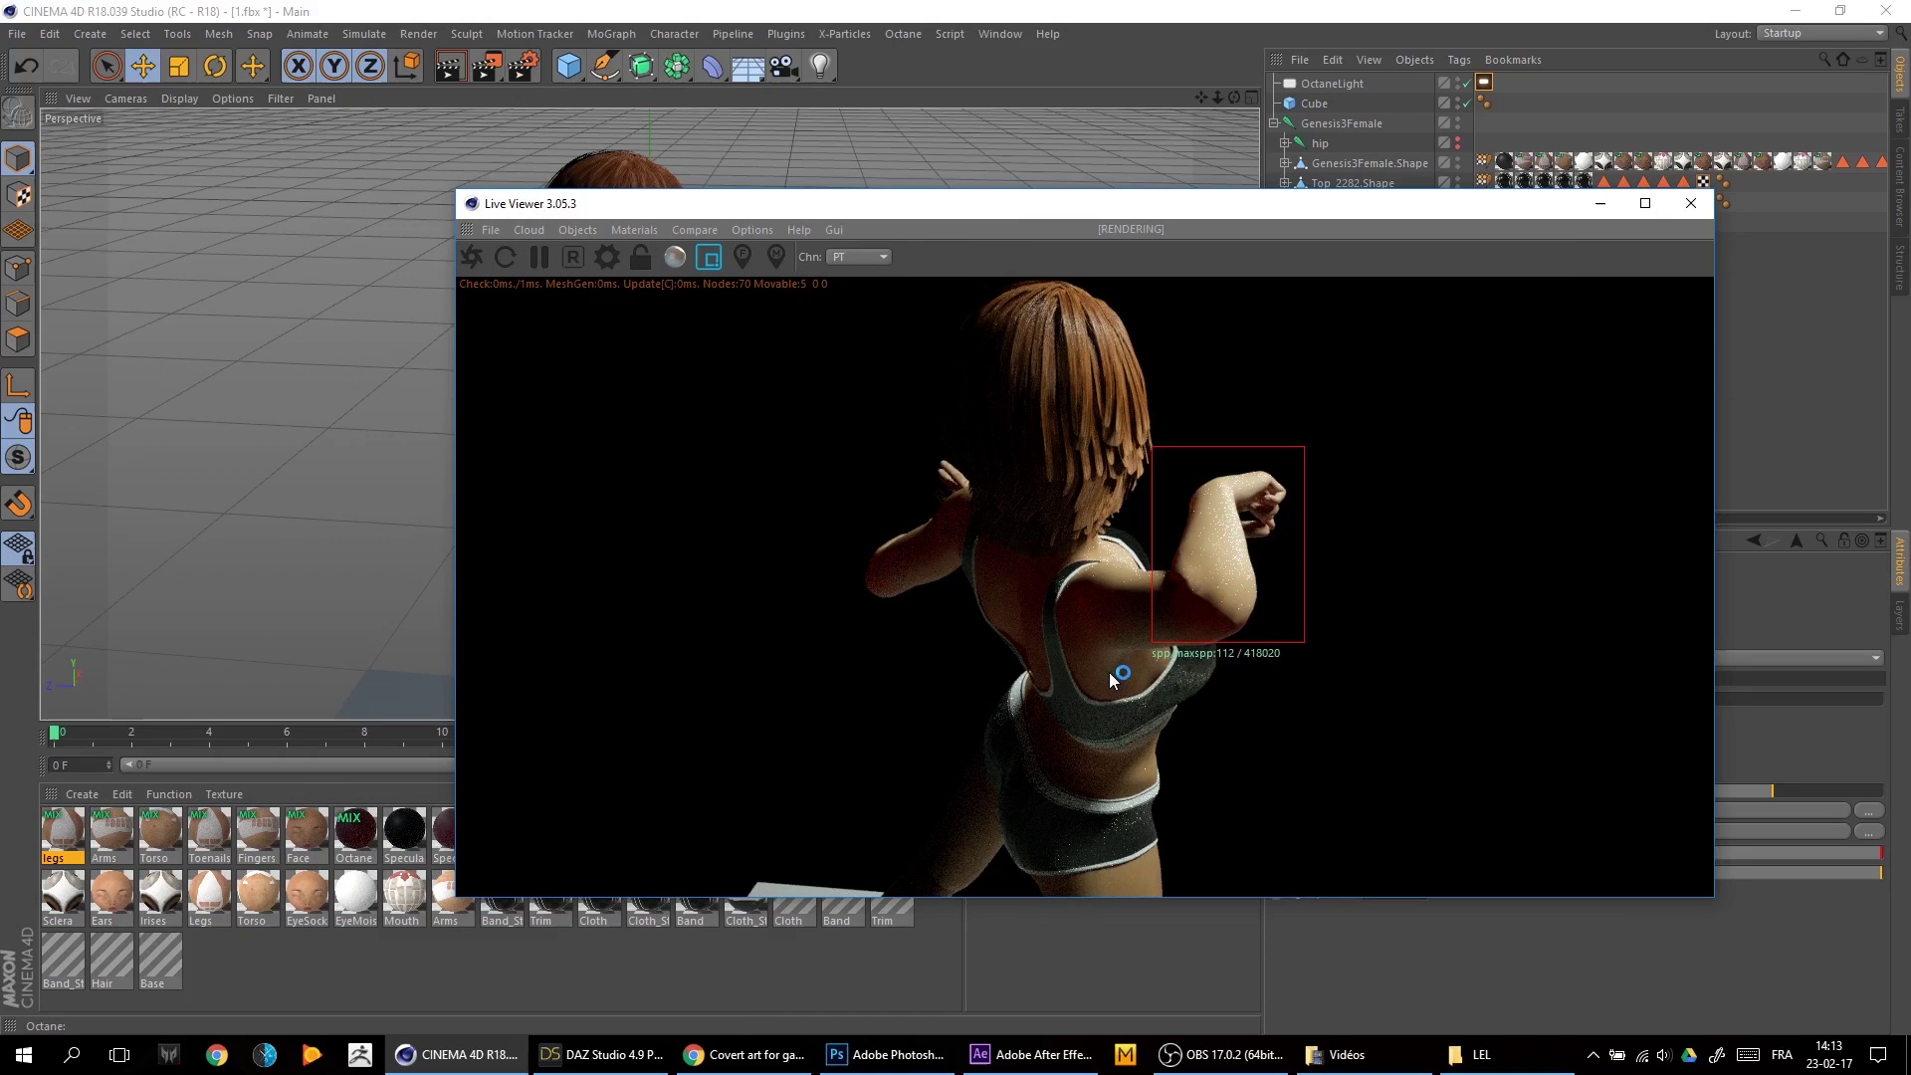
pyautogui.click(712, 257)
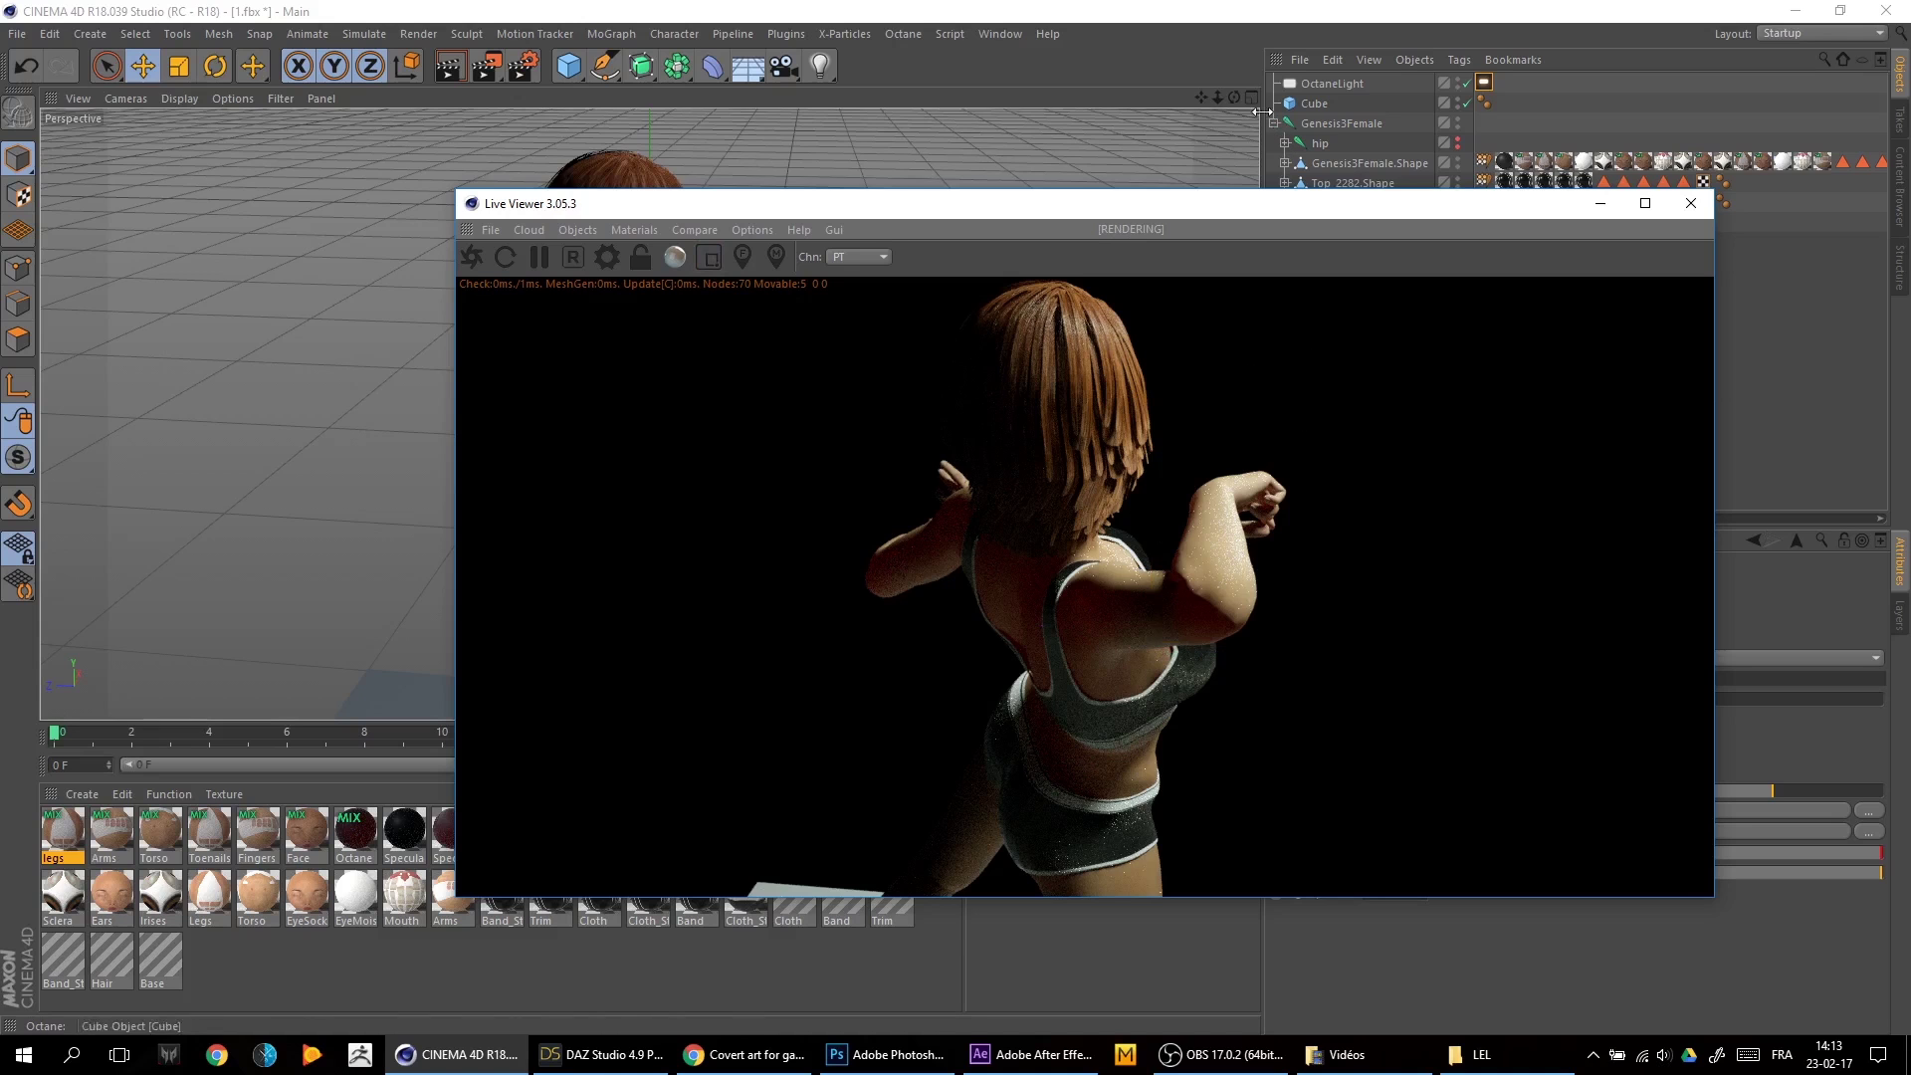
pyautogui.click(1217, 1055)
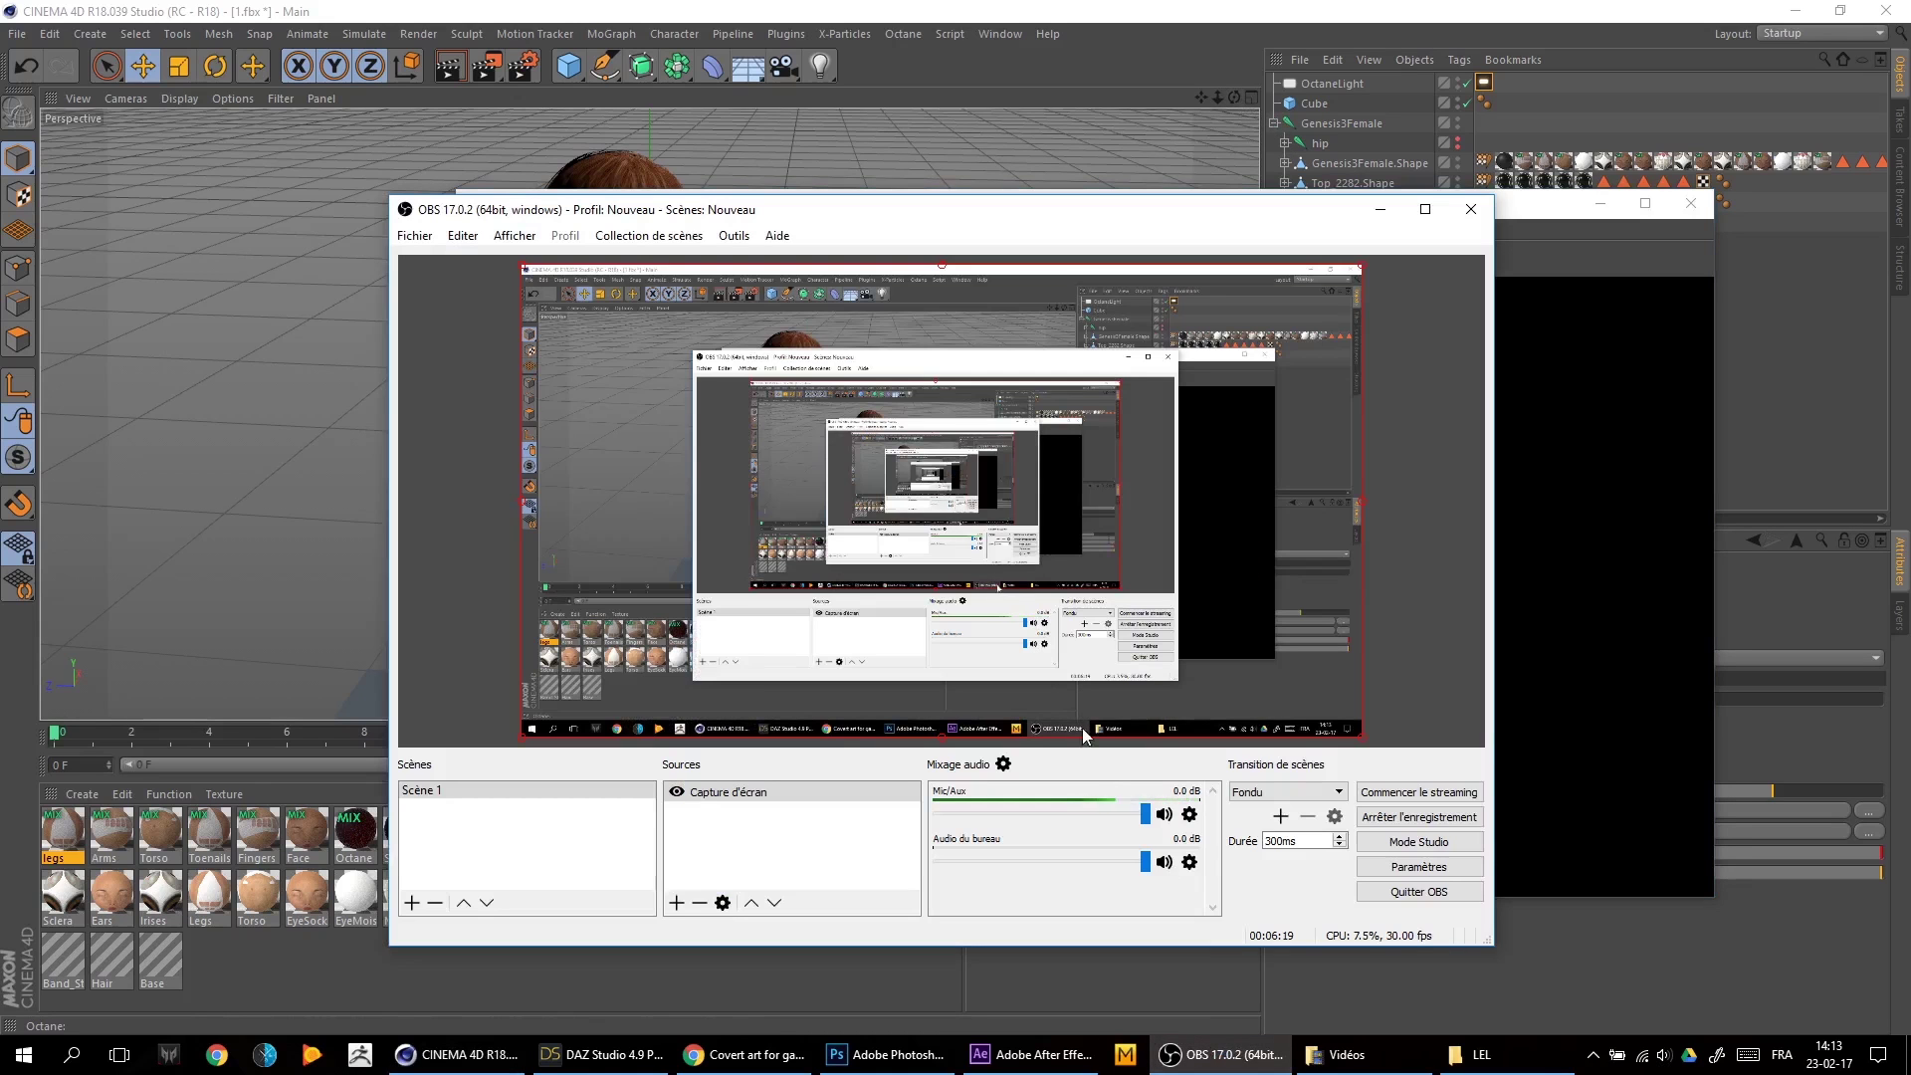